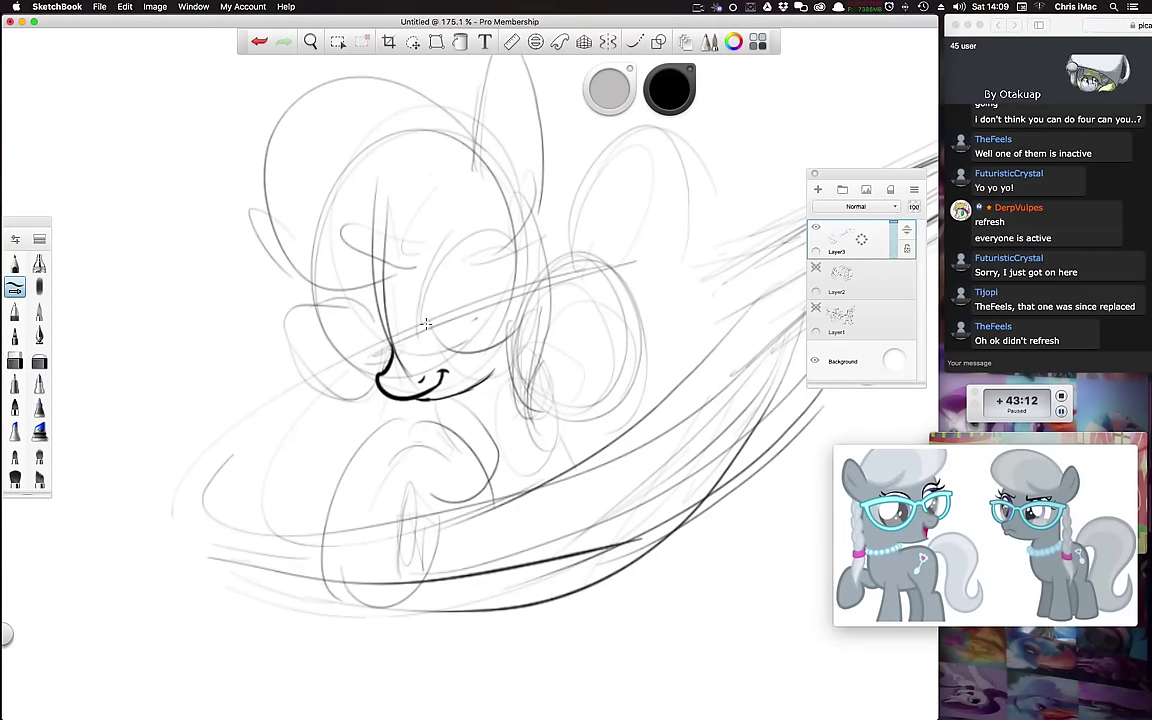
Step: Ink the glasses' bridge and the near lens frame with its inner rim and hinge over the rough sketch
{"action": "left_click_drag", "start_coordinate": [380, 330], "coordinate": [414, 333]}
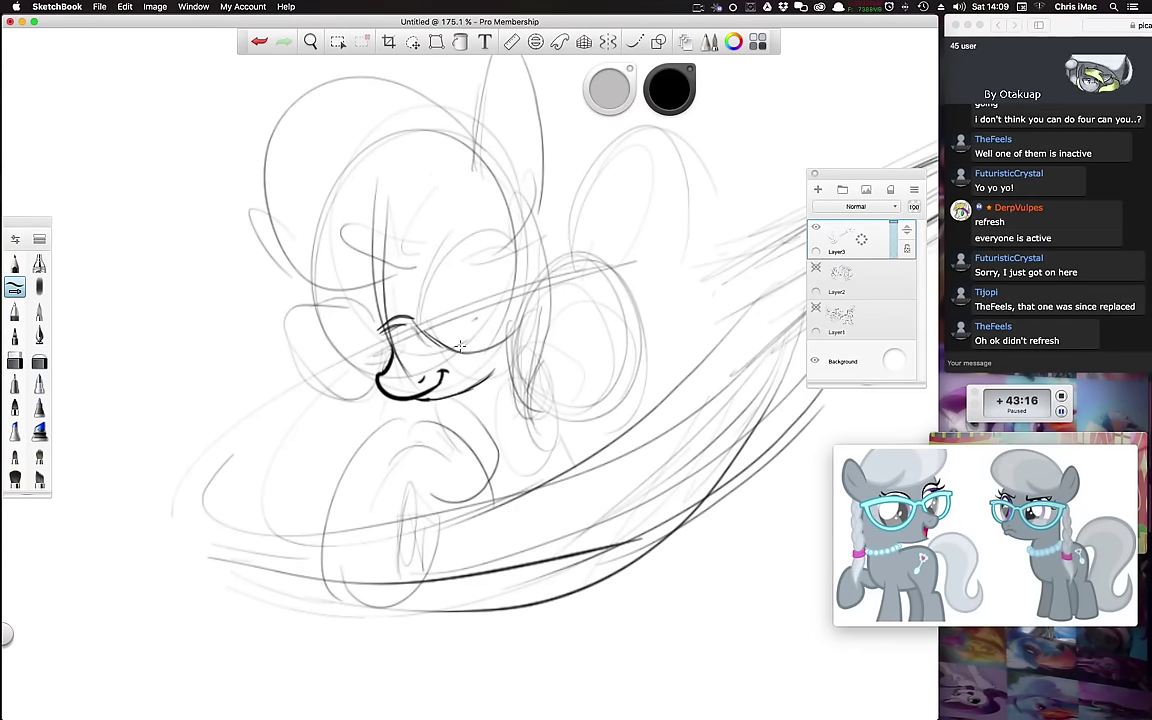
{"action": "mouse_move", "coordinate": [417, 314]}
{"action": "left_mouse_down"}
{"action": "mouse_move", "coordinate": [430, 287]}
{"action": "mouse_move", "coordinate": [474, 260]}
{"action": "mouse_move", "coordinate": [531, 249]}
{"action": "mouse_move", "coordinate": [508, 335]}
{"action": "mouse_move", "coordinate": [436, 348]}
{"action": "mouse_move", "coordinate": [490, 262]}
{"action": "mouse_move", "coordinate": [527, 254]}
{"action": "left_mouse_up"}
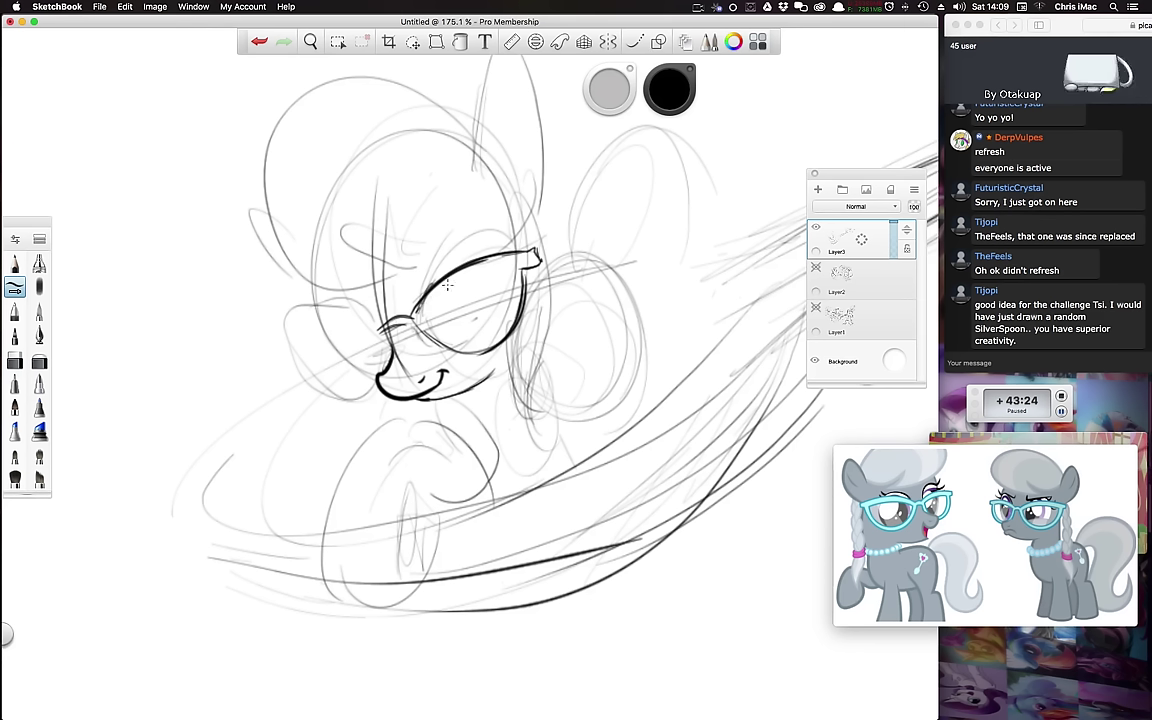
{"action": "left_click_drag", "start_coordinate": [380, 282], "coordinate": [508, 262]}
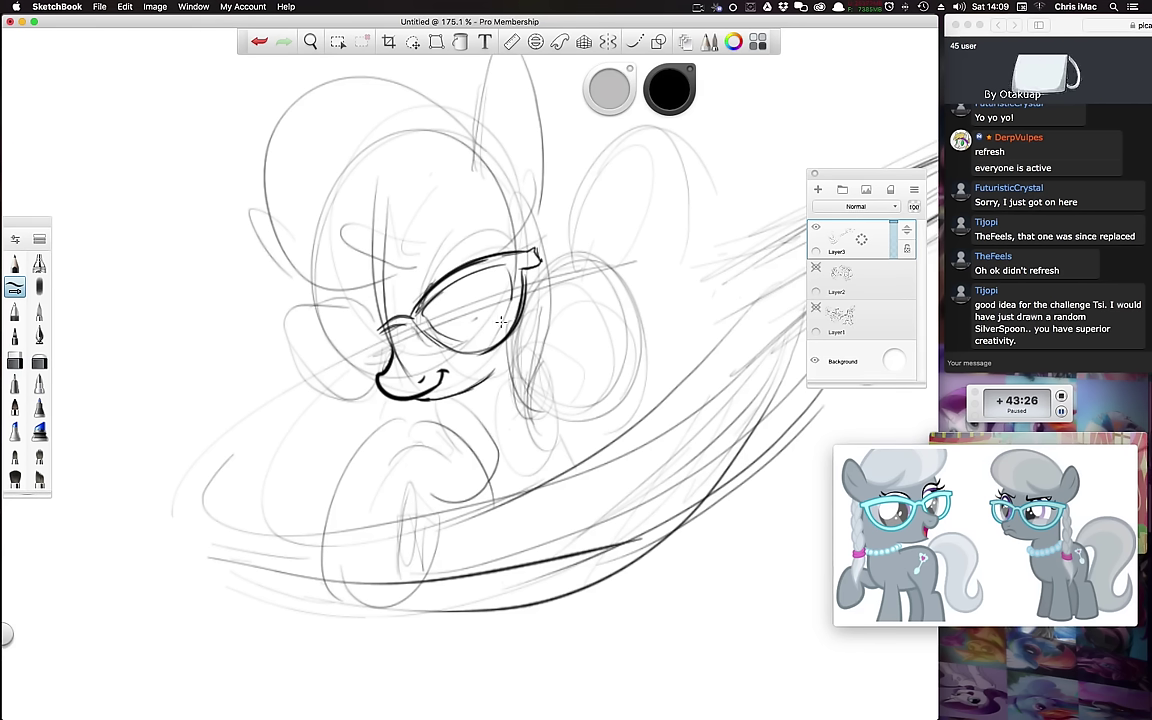
{"action": "left_click_drag", "start_coordinate": [501, 322], "coordinate": [470, 347]}
{"action": "left_click_drag", "start_coordinate": [512, 278], "coordinate": [457, 340]}
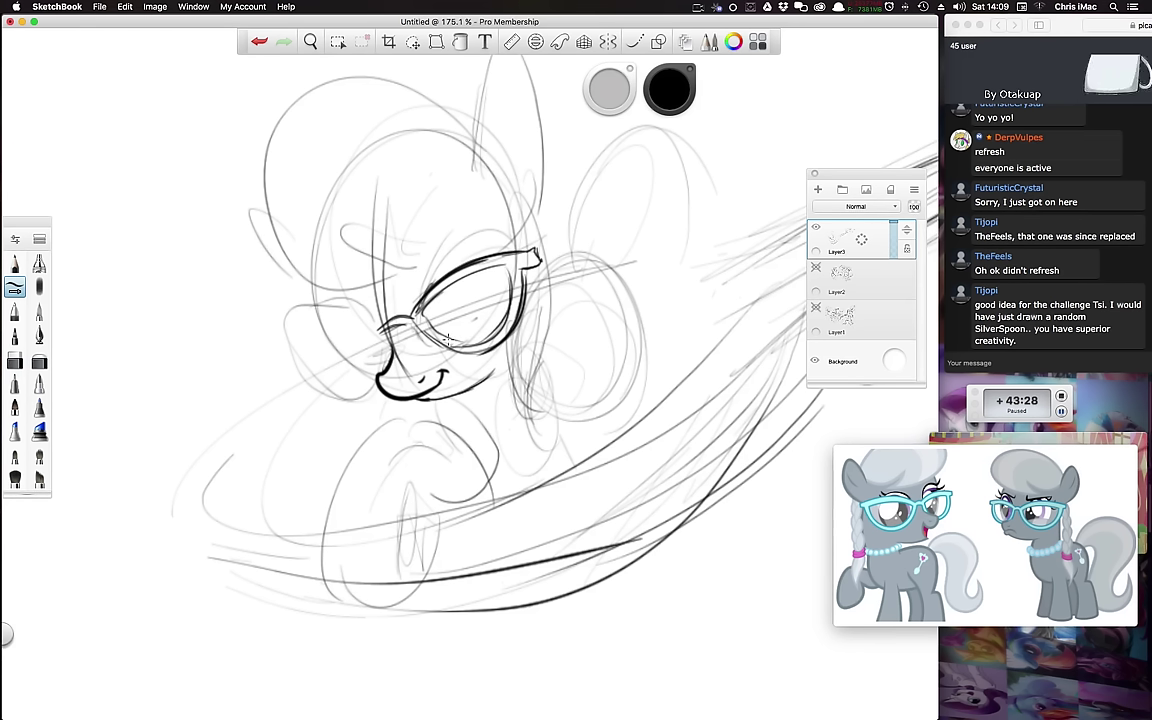
Step: Draw the pony's near eye as an oval outline with a large iris and inner pupil oval behind the lens
{"action": "left_click_drag", "start_coordinate": [437, 302], "coordinate": [520, 285]}
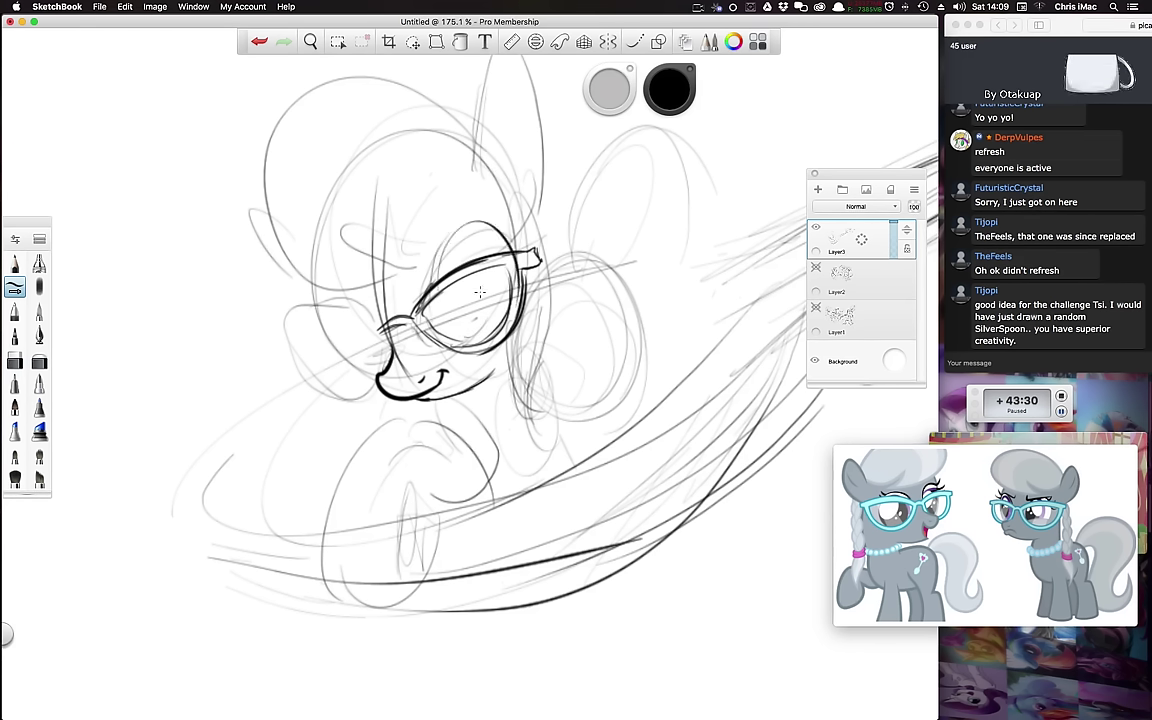
{"action": "mouse_move", "coordinate": [454, 233]}
{"action": "left_mouse_down"}
{"action": "mouse_move", "coordinate": [428, 293]}
{"action": "mouse_move", "coordinate": [448, 345]}
{"action": "left_mouse_up"}
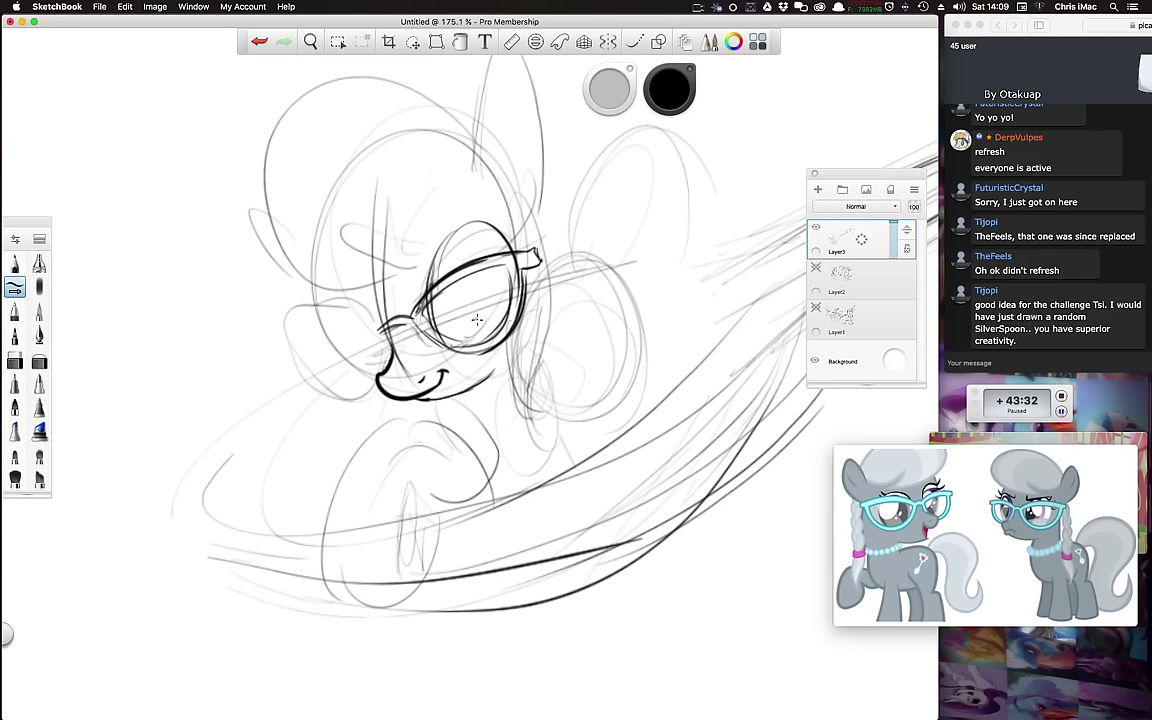
{"action": "mouse_move", "coordinate": [465, 233]}
{"action": "left_mouse_down"}
{"action": "mouse_move", "coordinate": [463, 322]}
{"action": "mouse_move", "coordinate": [497, 325]}
{"action": "mouse_move", "coordinate": [480, 229]}
{"action": "mouse_move", "coordinate": [457, 296]}
{"action": "mouse_move", "coordinate": [495, 330]}
{"action": "mouse_move", "coordinate": [512, 267]}
{"action": "mouse_move", "coordinate": [452, 285]}
{"action": "left_mouse_up"}
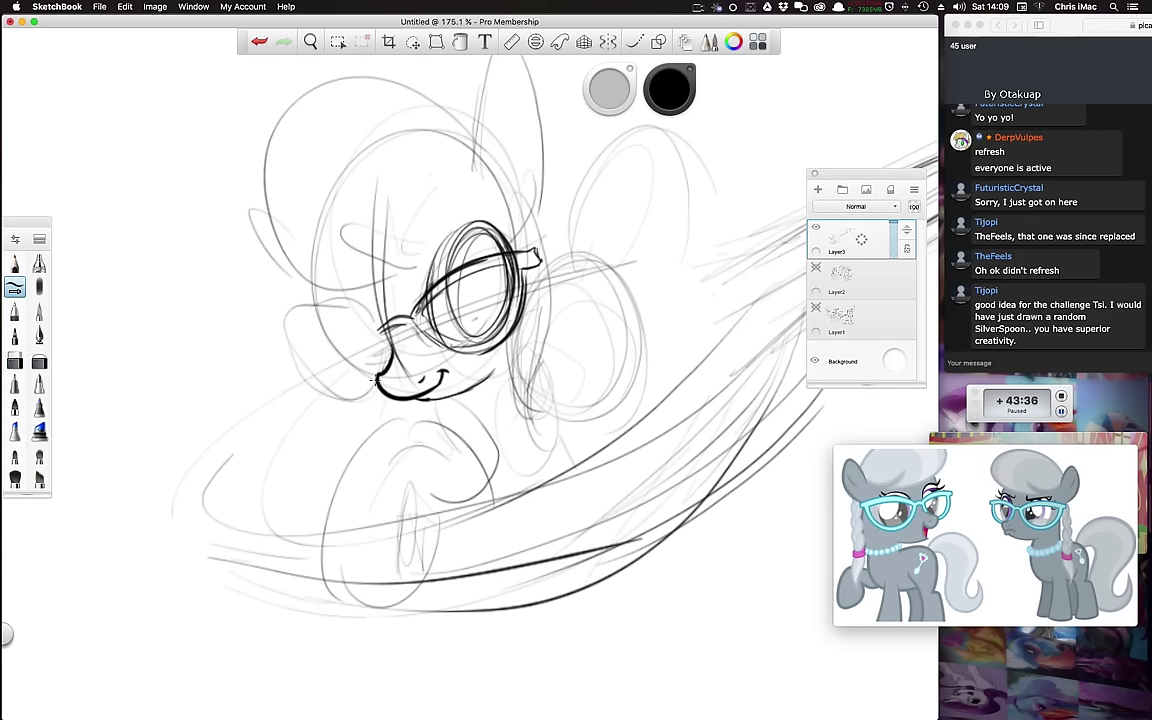
{"action": "left_click_drag", "start_coordinate": [380, 327], "coordinate": [378, 376]}
{"action": "key", "text": "super+z"}
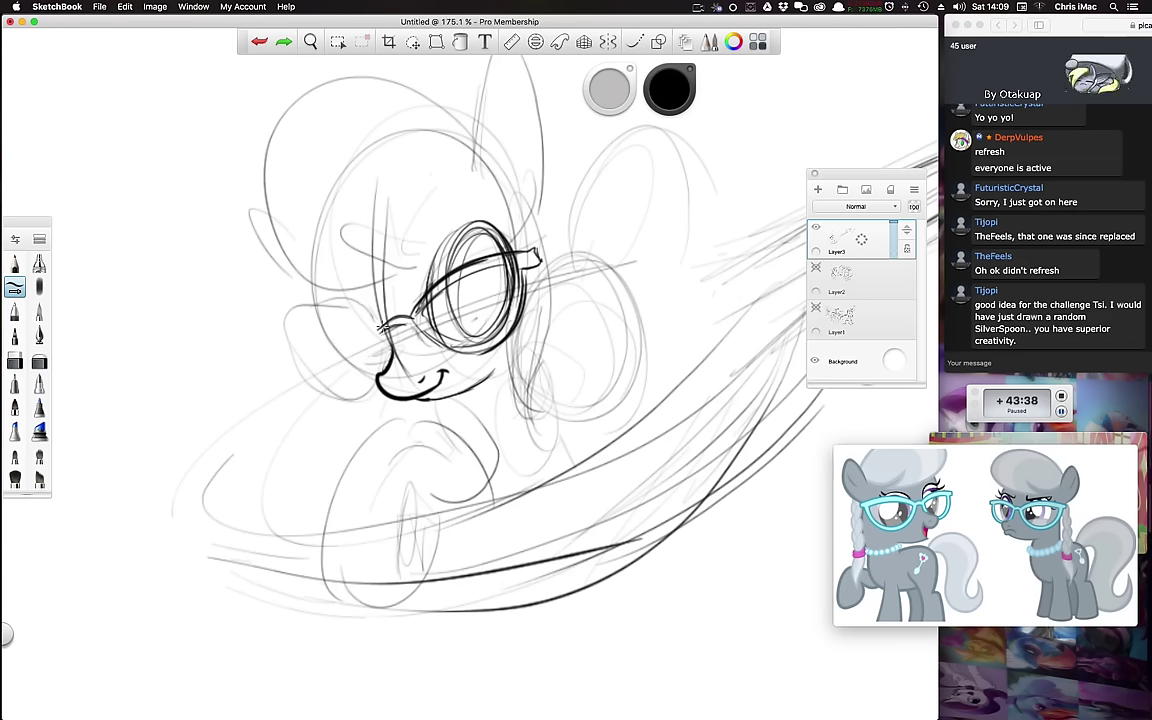
{"action": "left_click_drag", "start_coordinate": [378, 322], "coordinate": [370, 378]}
{"action": "key", "text": "super+z"}
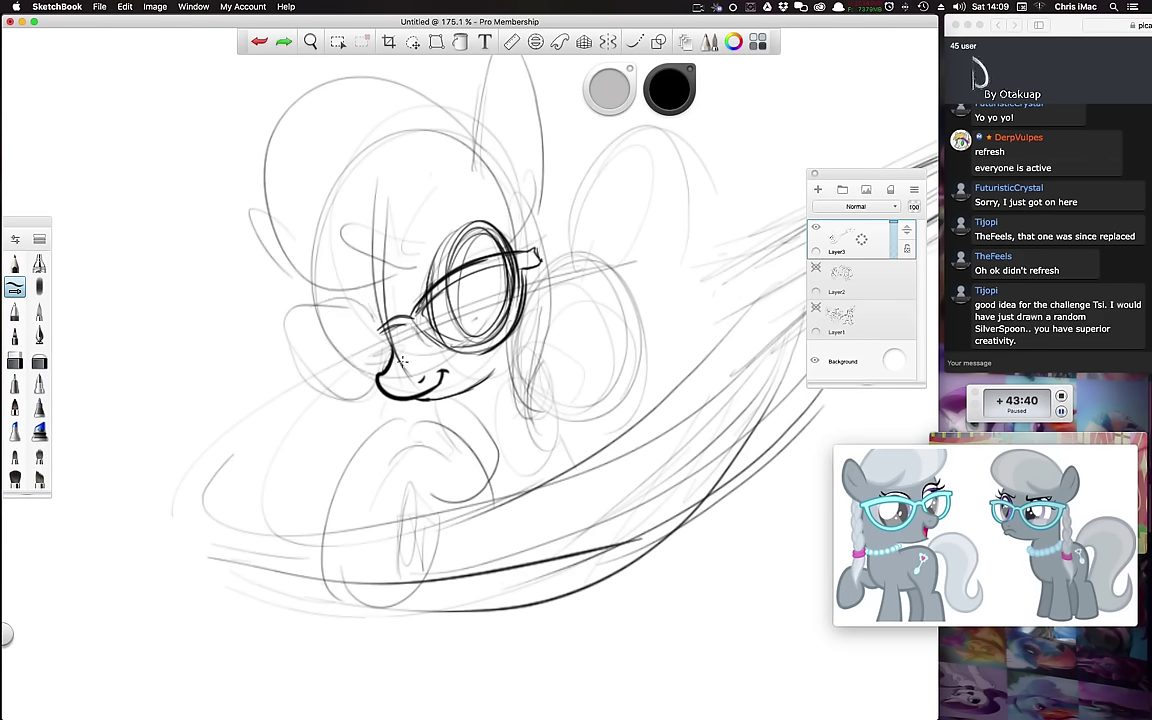
Step: Ink the far eye with its inner oval and the far lens frame with its hinge, plus the face edge above
{"action": "mouse_move", "coordinate": [380, 325]}
{"action": "left_mouse_down"}
{"action": "mouse_move", "coordinate": [340, 278]}
{"action": "mouse_move", "coordinate": [371, 377]}
{"action": "left_mouse_up"}
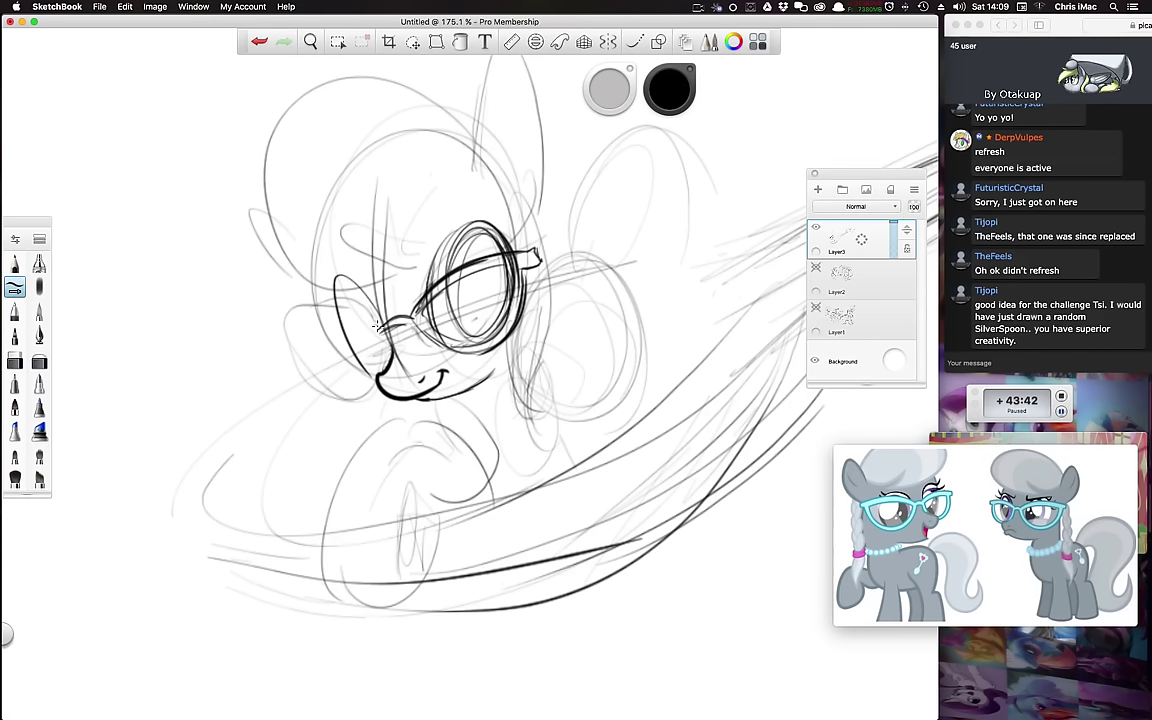
{"action": "mouse_move", "coordinate": [336, 280]}
{"action": "left_mouse_down"}
{"action": "mouse_move", "coordinate": [295, 321]}
{"action": "mouse_move", "coordinate": [290, 334]}
{"action": "mouse_move", "coordinate": [302, 330]}
{"action": "mouse_move", "coordinate": [360, 390]}
{"action": "mouse_move", "coordinate": [379, 381]}
{"action": "mouse_move", "coordinate": [353, 385]}
{"action": "mouse_move", "coordinate": [320, 297]}
{"action": "mouse_move", "coordinate": [379, 327]}
{"action": "mouse_move", "coordinate": [311, 316]}
{"action": "left_mouse_up"}
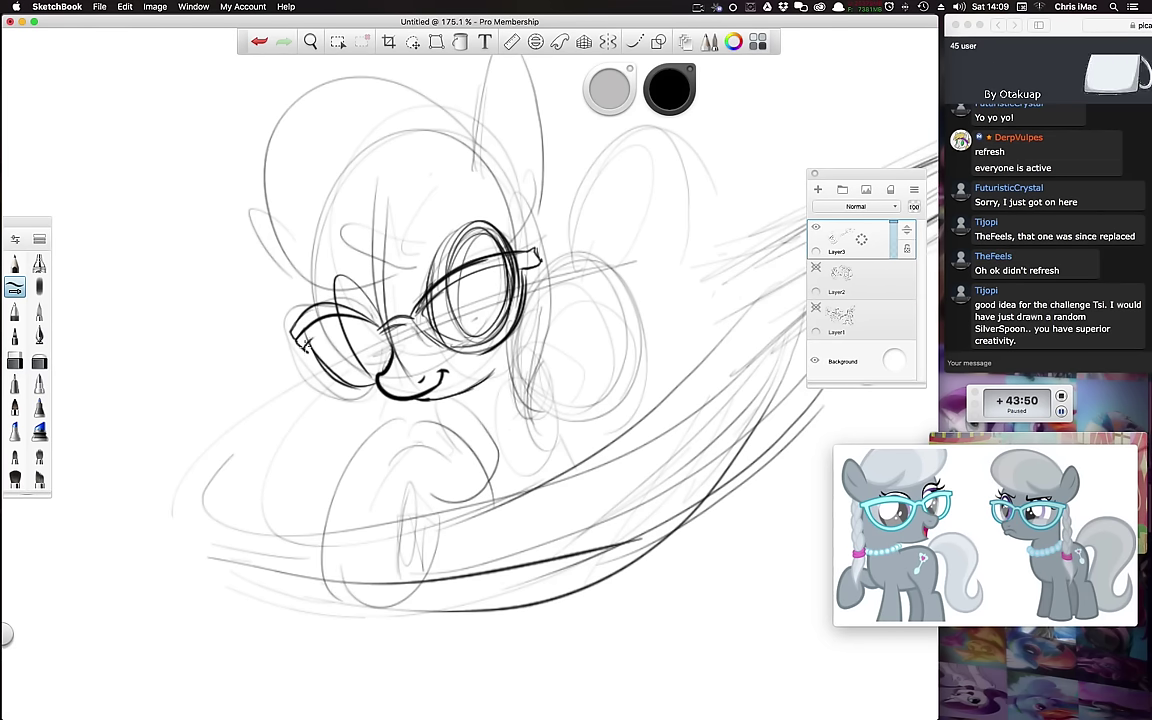
{"action": "left_click_drag", "start_coordinate": [290, 330], "coordinate": [279, 305]}
{"action": "left_click_drag", "start_coordinate": [352, 288], "coordinate": [318, 328]}
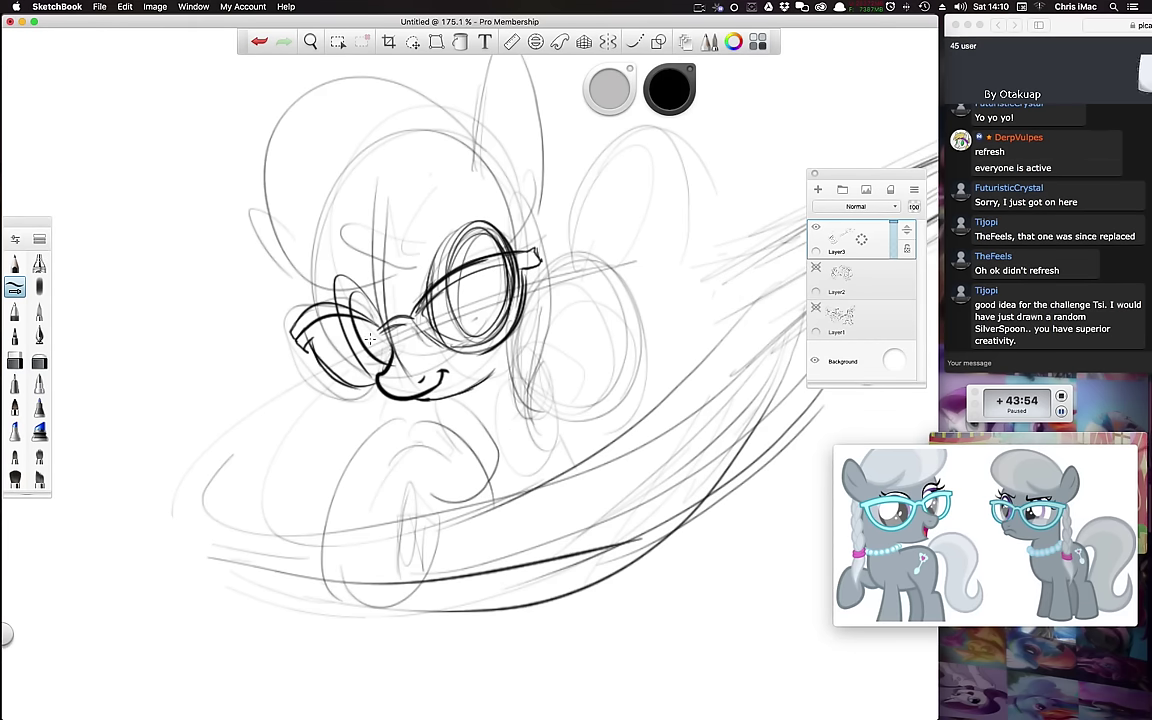
{"action": "left_click_drag", "start_coordinate": [330, 297], "coordinate": [328, 268]}
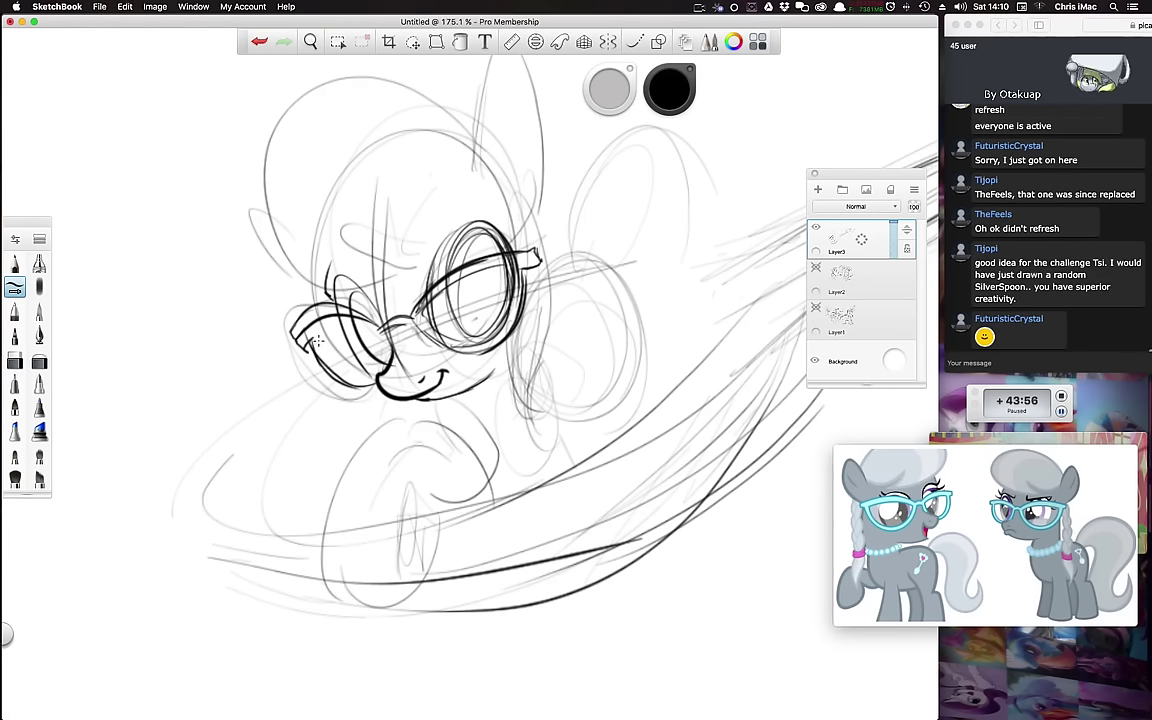
Step: Ink the pony's pointed ear and the rounded front mane sweeping over the forehead
{"action": "key", "text": "space"}
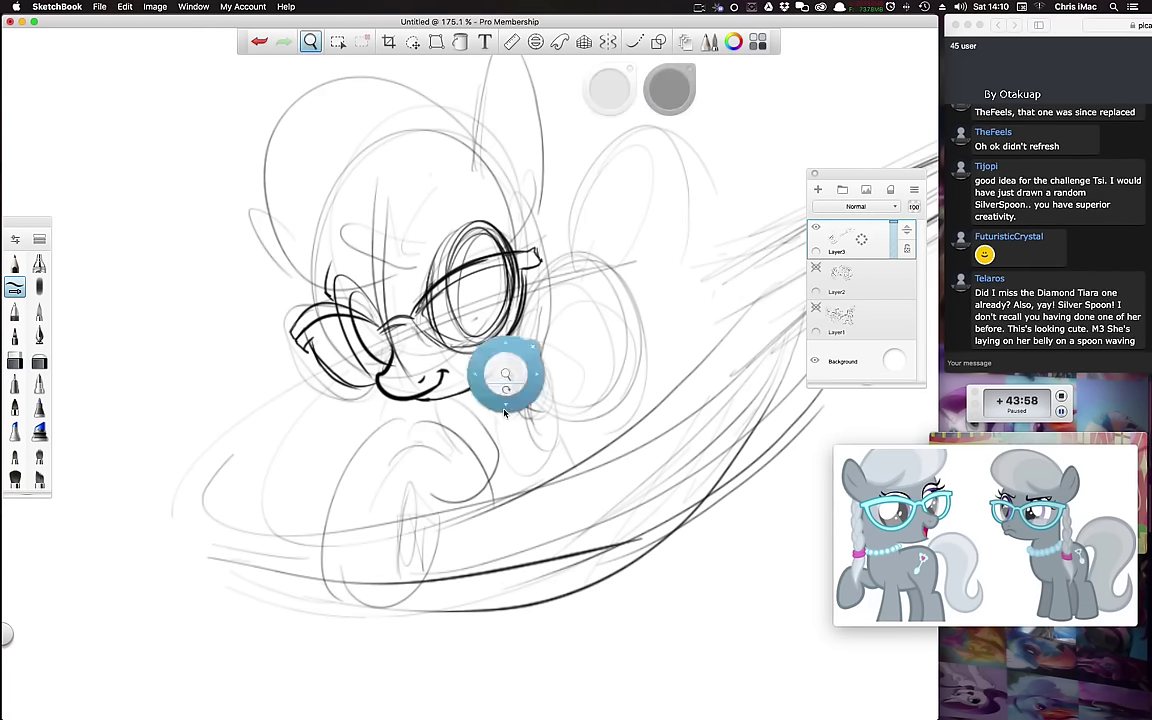
{"action": "mouse_move", "coordinate": [505, 410]}
{"action": "left_mouse_down"}
{"action": "mouse_move", "coordinate": [455, 420]}
{"action": "mouse_move", "coordinate": [458, 388]}
{"action": "left_mouse_up"}
{"action": "left_click_drag", "start_coordinate": [466, 244], "coordinate": [543, 262]}
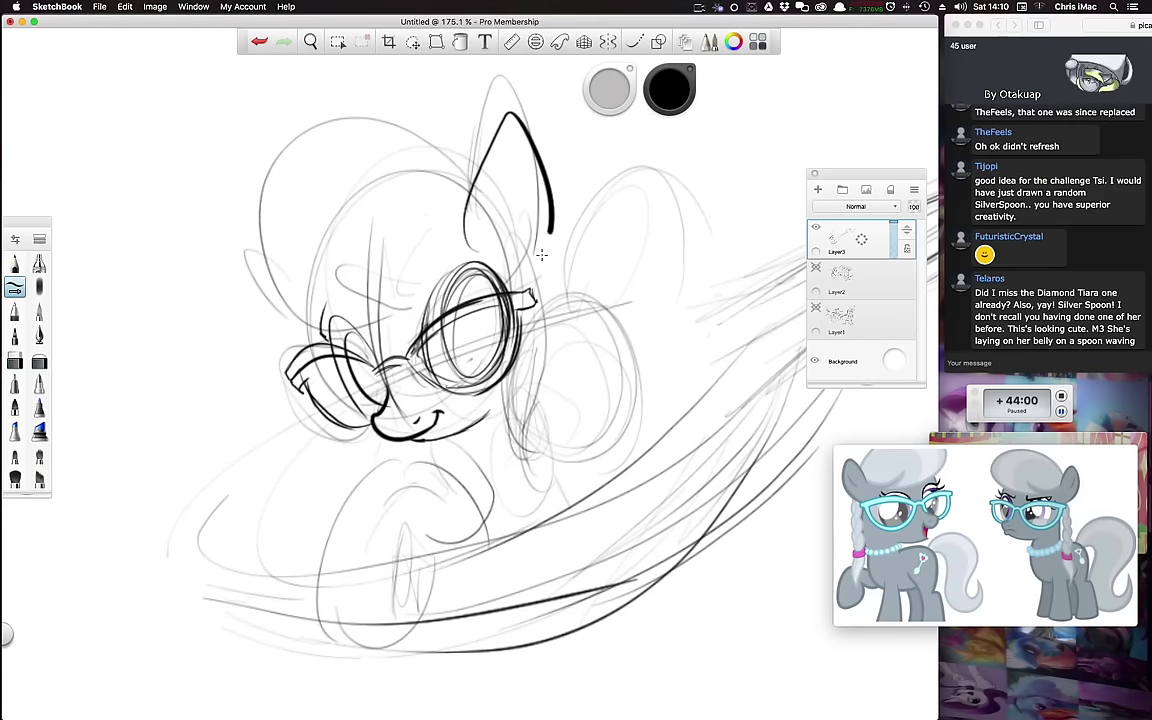
{"action": "mouse_move", "coordinate": [466, 186]}
{"action": "left_mouse_down"}
{"action": "mouse_move", "coordinate": [329, 154]}
{"action": "mouse_move", "coordinate": [315, 305]}
{"action": "mouse_move", "coordinate": [355, 312]}
{"action": "mouse_move", "coordinate": [467, 248]}
{"action": "left_mouse_up"}
Step: Ink the pony's neck line and the two crossed forelegs, one folded under the chin and one hanging over the spoon
{"action": "key", "text": "space"}
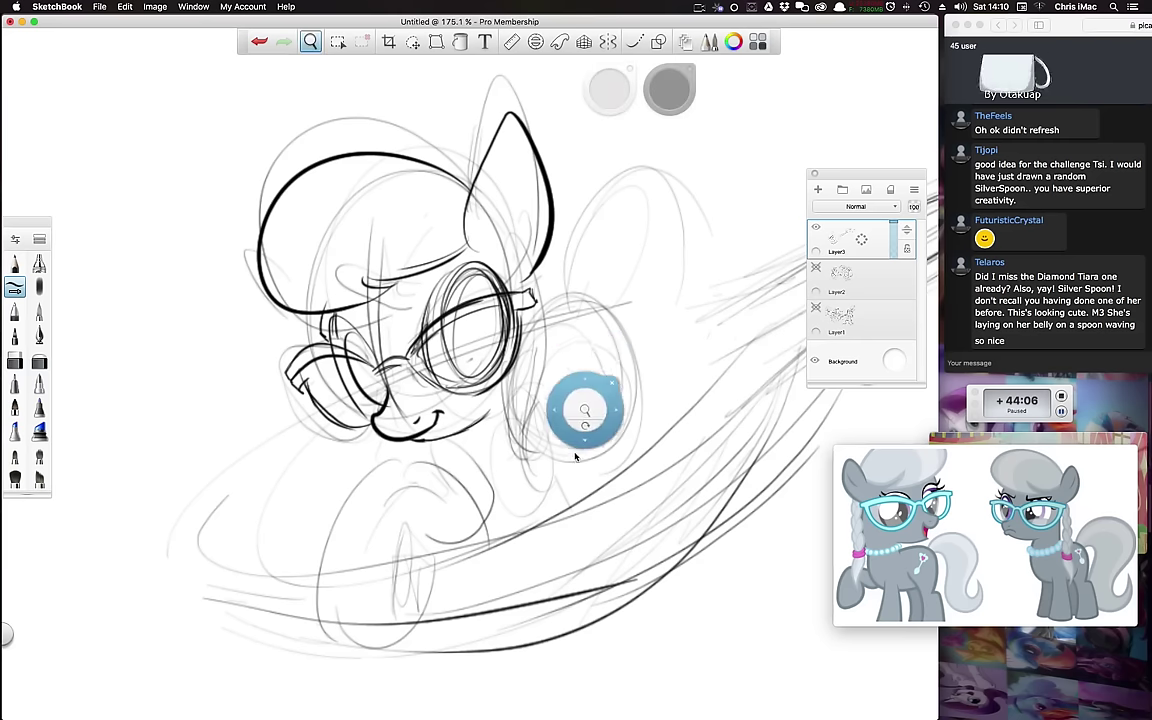
{"action": "left_click_drag", "start_coordinate": [543, 498], "coordinate": [511, 427]}
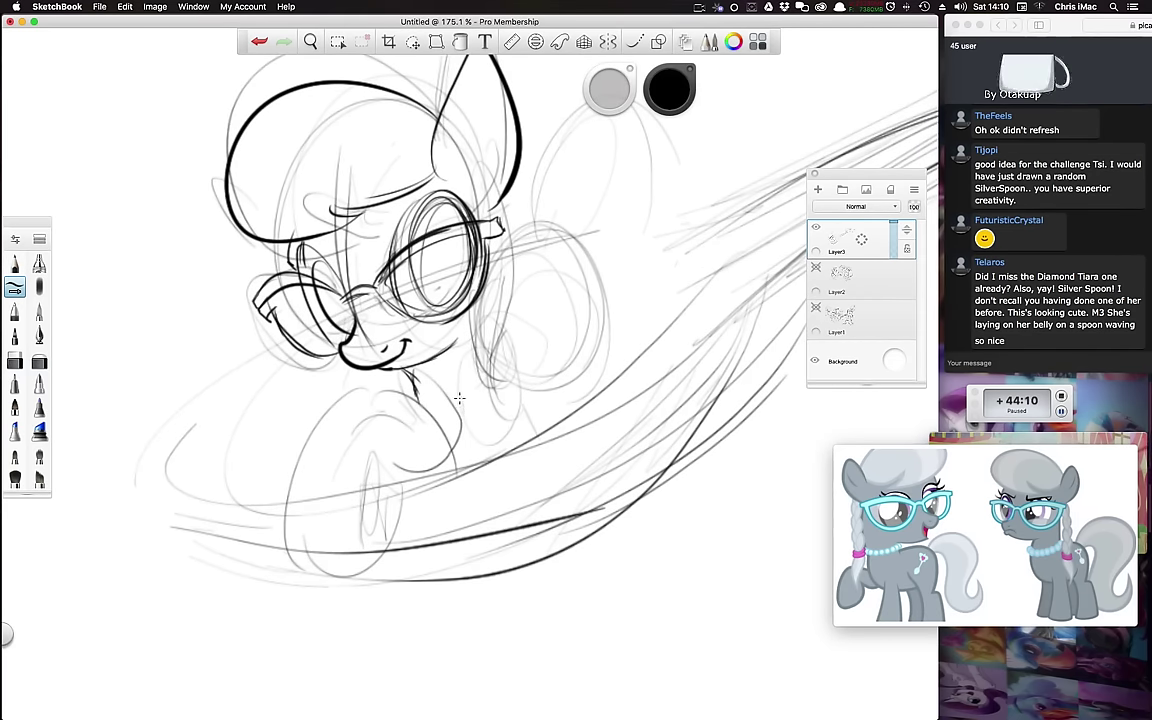
{"action": "left_click_drag", "start_coordinate": [415, 397], "coordinate": [459, 446]}
{"action": "mouse_move", "coordinate": [402, 420]}
{"action": "left_mouse_down"}
{"action": "mouse_move", "coordinate": [463, 460]}
{"action": "mouse_move", "coordinate": [495, 437]}
{"action": "left_mouse_up"}
{"action": "mouse_move", "coordinate": [508, 430]}
{"action": "left_mouse_down"}
{"action": "mouse_move", "coordinate": [497, 395]}
{"action": "mouse_move", "coordinate": [398, 403]}
{"action": "left_mouse_up"}
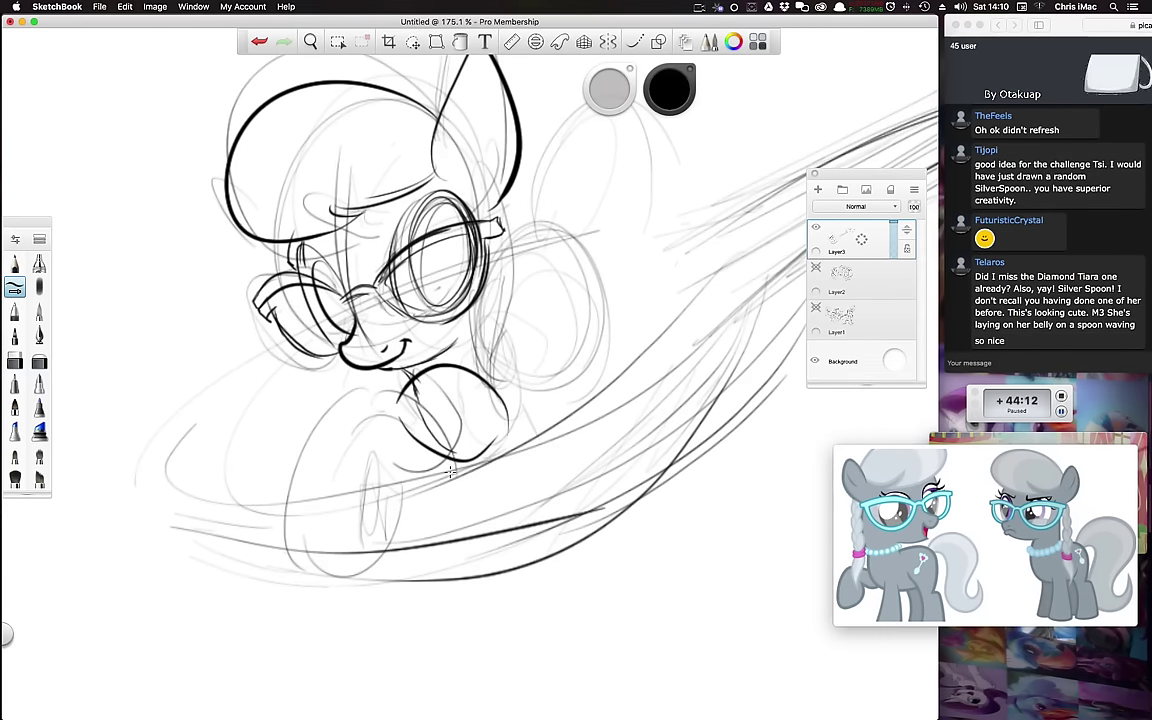
{"action": "left_click_drag", "start_coordinate": [489, 390], "coordinate": [510, 455]}
{"action": "mouse_move", "coordinate": [398, 424]}
{"action": "left_mouse_down"}
{"action": "mouse_move", "coordinate": [347, 500]}
{"action": "mouse_move", "coordinate": [420, 545]}
{"action": "left_mouse_up"}
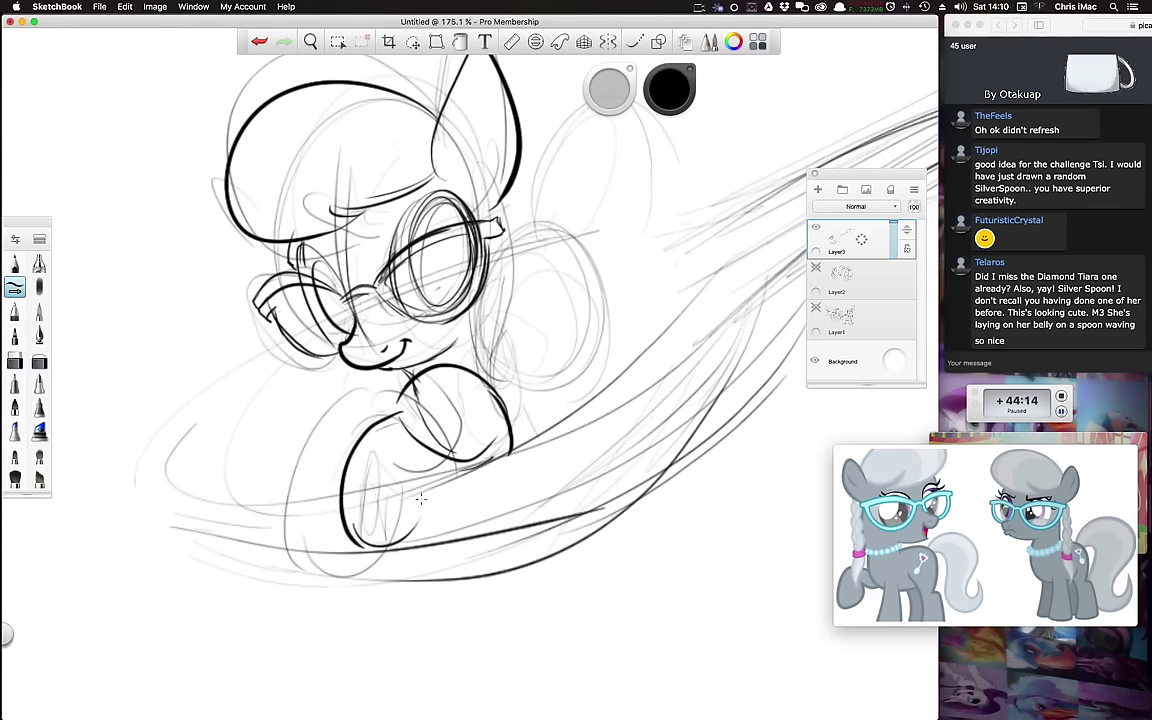
{"action": "mouse_move", "coordinate": [425, 458]}
{"action": "left_mouse_down"}
{"action": "mouse_move", "coordinate": [436, 500]}
{"action": "mouse_move", "coordinate": [388, 547]}
{"action": "left_mouse_up"}
Step: Ink the braid from behind the ear down to its curled, loose tip beside the forelegs
{"action": "key", "text": "space"}
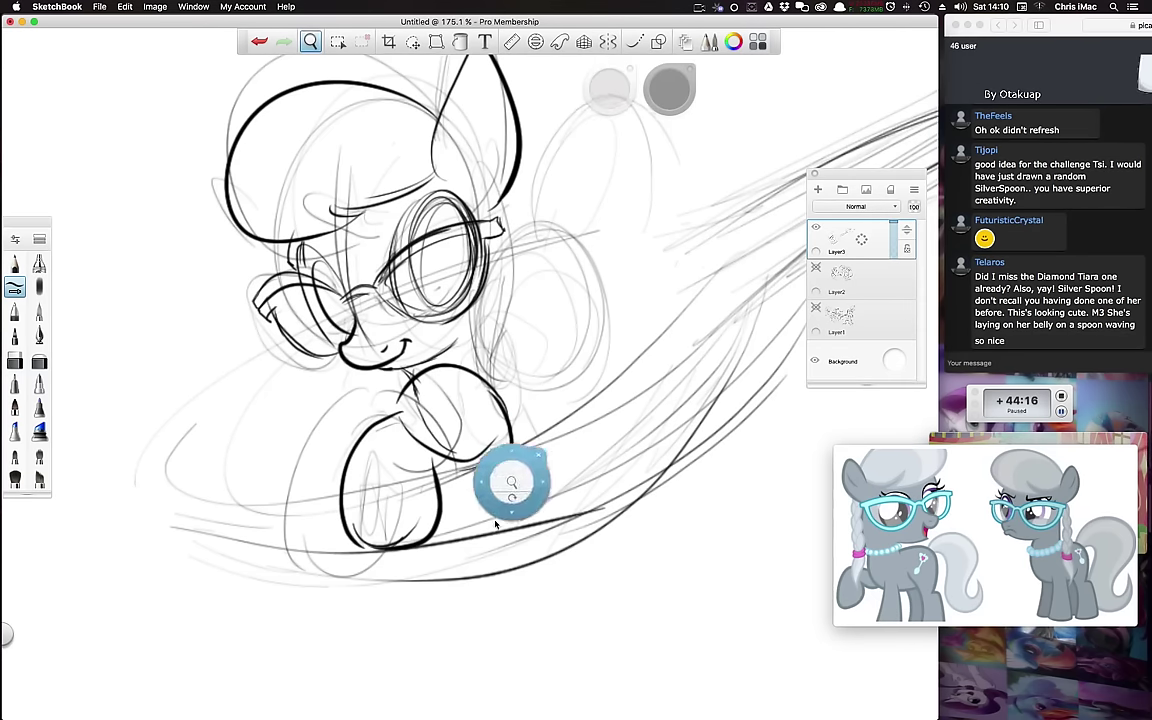
{"action": "left_click_drag", "start_coordinate": [494, 527], "coordinate": [430, 602]}
{"action": "left_click_drag", "start_coordinate": [480, 248], "coordinate": [491, 323]}
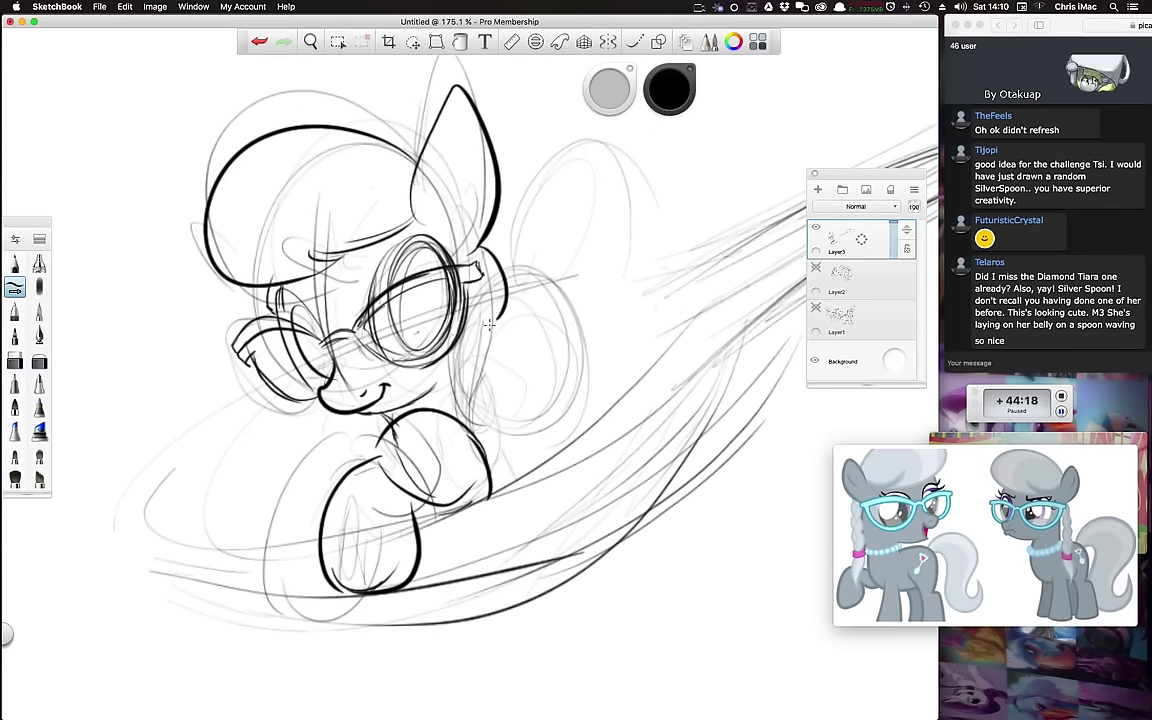
{"action": "mouse_move", "coordinate": [477, 280]}
{"action": "left_mouse_down"}
{"action": "mouse_move", "coordinate": [497, 342]}
{"action": "mouse_move", "coordinate": [490, 360]}
{"action": "mouse_move", "coordinate": [540, 405]}
{"action": "mouse_move", "coordinate": [524, 430]}
{"action": "mouse_move", "coordinate": [598, 473]}
{"action": "left_mouse_up"}
{"action": "left_click_drag", "start_coordinate": [597, 470], "coordinate": [567, 438]}
{"action": "left_click_drag", "start_coordinate": [543, 441], "coordinate": [560, 452]}
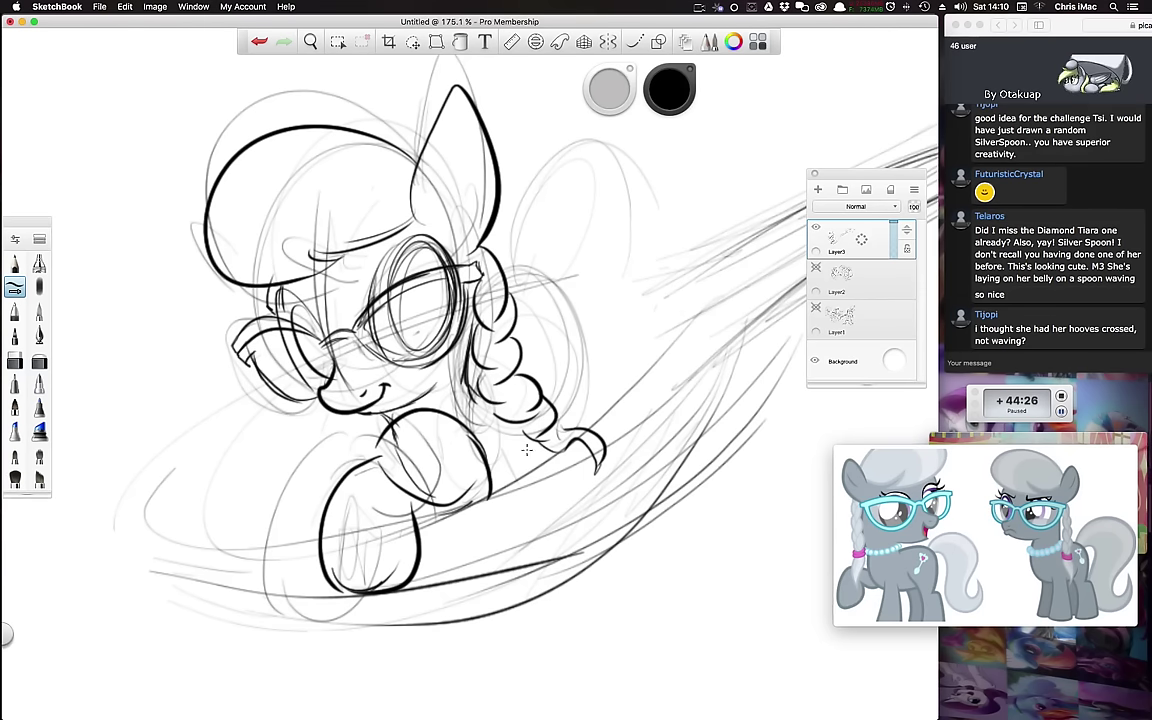
Step: Ink the pony's back, rounded rump and hind leg behind the braid, and the chest line beside the foreleg
{"action": "key", "text": "space"}
{"action": "left_click_drag", "start_coordinate": [515, 516], "coordinate": [494, 534]}
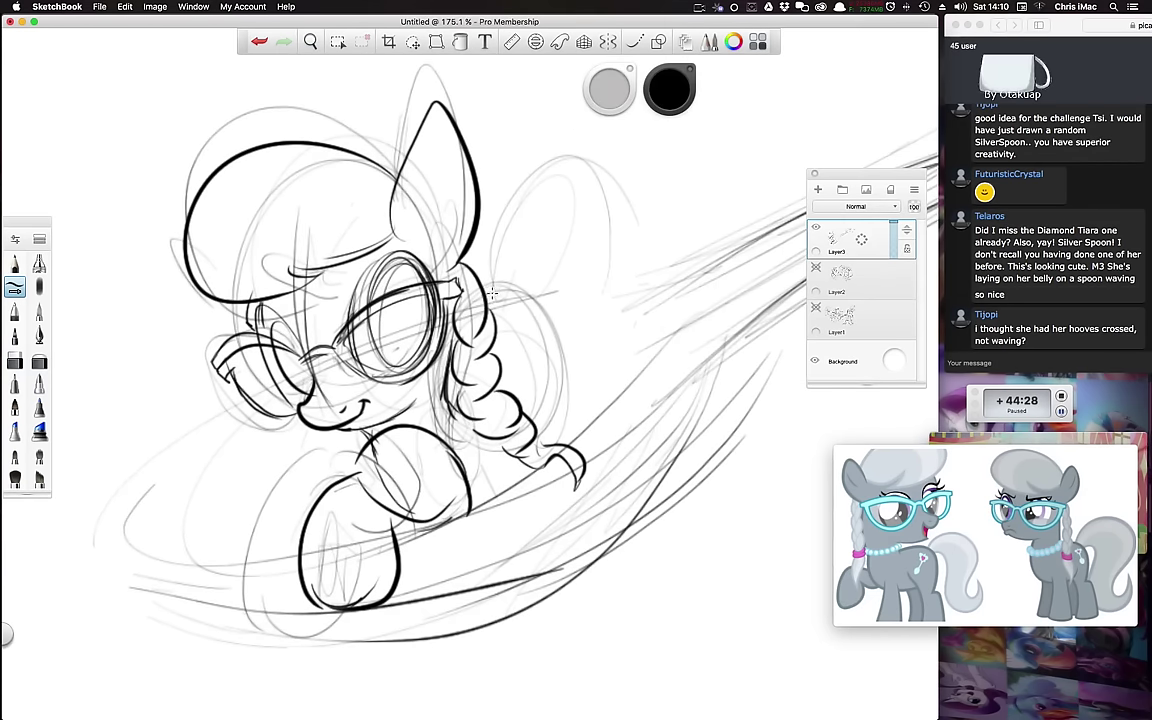
{"action": "mouse_move", "coordinate": [512, 290]}
{"action": "left_mouse_down"}
{"action": "mouse_move", "coordinate": [540, 389]}
{"action": "mouse_move", "coordinate": [570, 357]}
{"action": "mouse_move", "coordinate": [526, 429]}
{"action": "left_mouse_up"}
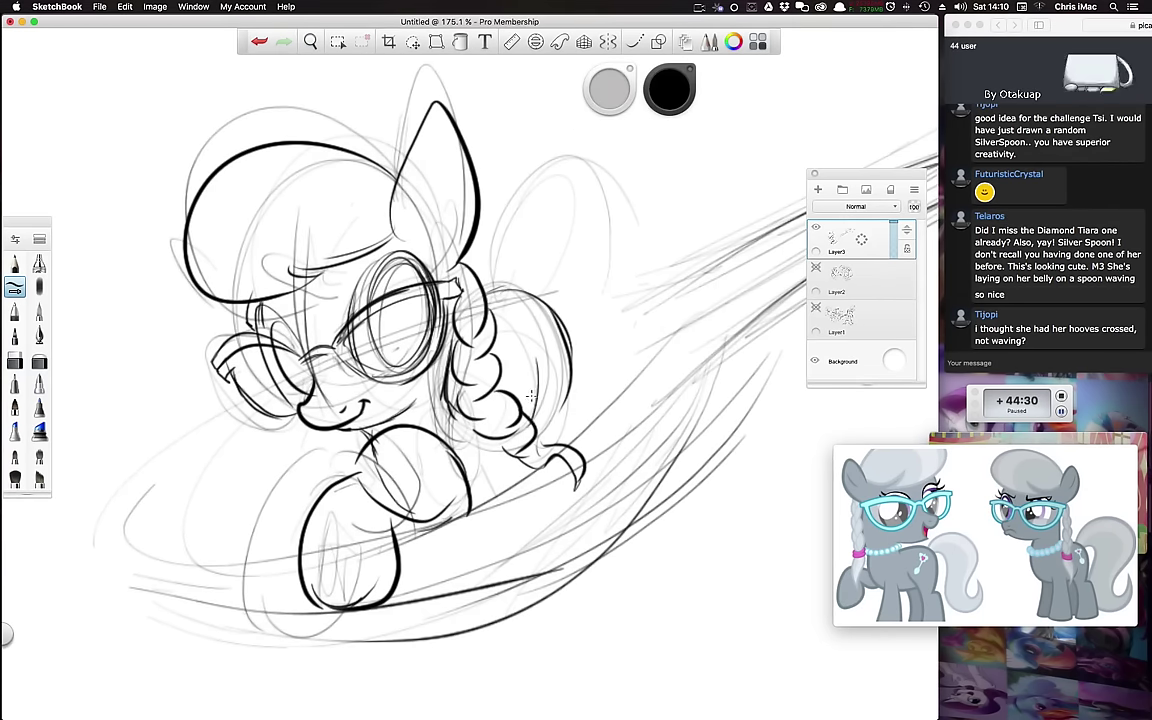
{"action": "left_click_drag", "start_coordinate": [537, 363], "coordinate": [527, 438]}
{"action": "mouse_move", "coordinate": [567, 396]}
{"action": "left_mouse_down"}
{"action": "mouse_move", "coordinate": [573, 381]}
{"action": "mouse_move", "coordinate": [584, 425]}
{"action": "left_mouse_up"}
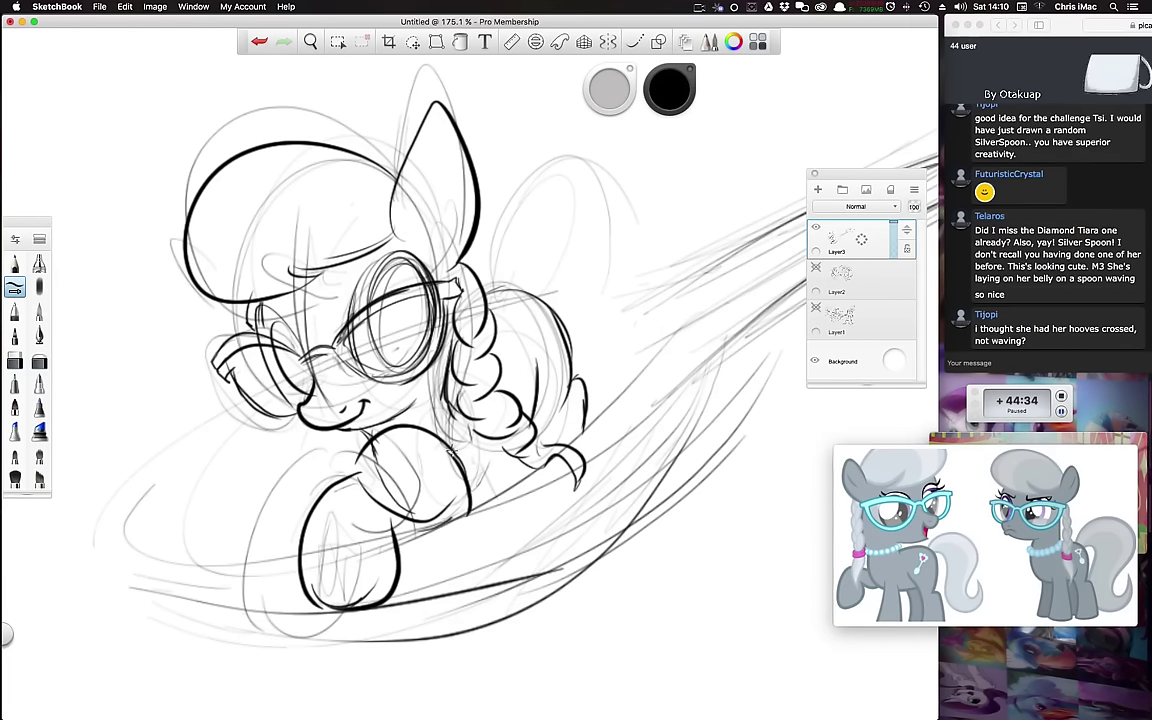
{"action": "mouse_move", "coordinate": [487, 490]}
{"action": "left_mouse_down"}
{"action": "mouse_move", "coordinate": [476, 502]}
{"action": "mouse_move", "coordinate": [540, 450]}
{"action": "mouse_move", "coordinate": [514, 460]}
{"action": "left_mouse_up"}
Step: Ink the arched tail rising behind the pony's rump, with an inner curl and a jagged tip
{"action": "key", "text": "space"}
{"action": "key", "text": "space"}
{"action": "left_click_drag", "start_coordinate": [486, 483], "coordinate": [390, 567]}
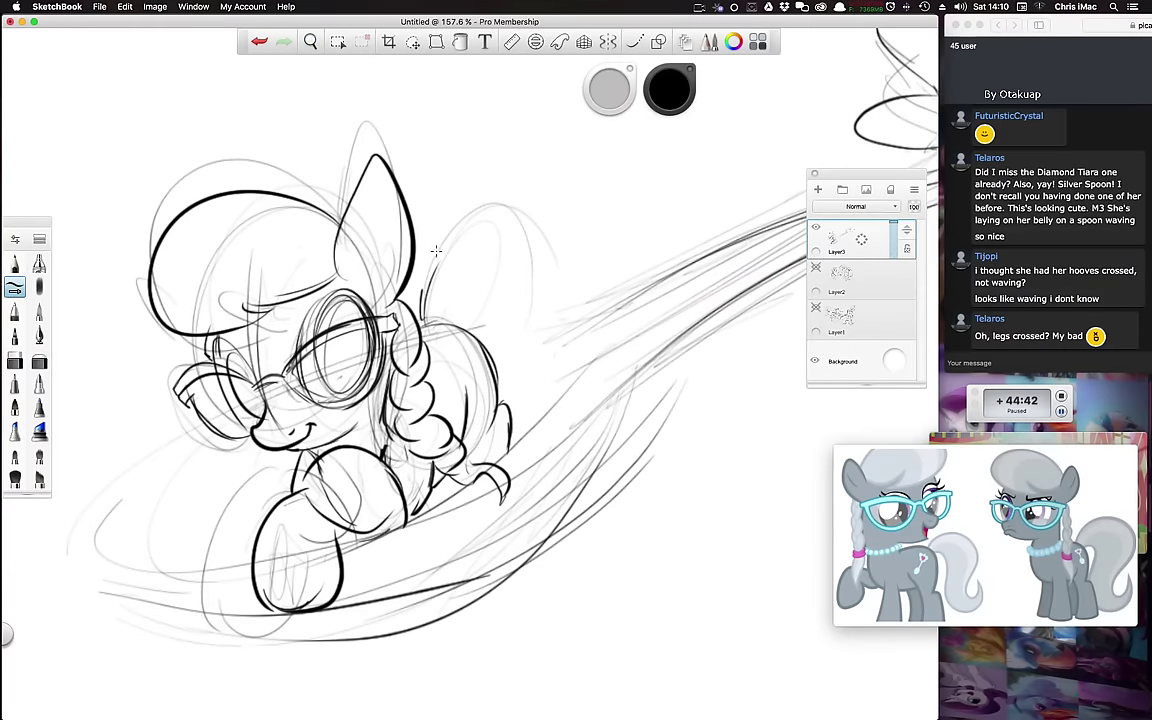
{"action": "left_click_drag", "start_coordinate": [422, 318], "coordinate": [547, 293]}
{"action": "left_click_drag", "start_coordinate": [435, 306], "coordinate": [482, 303]}
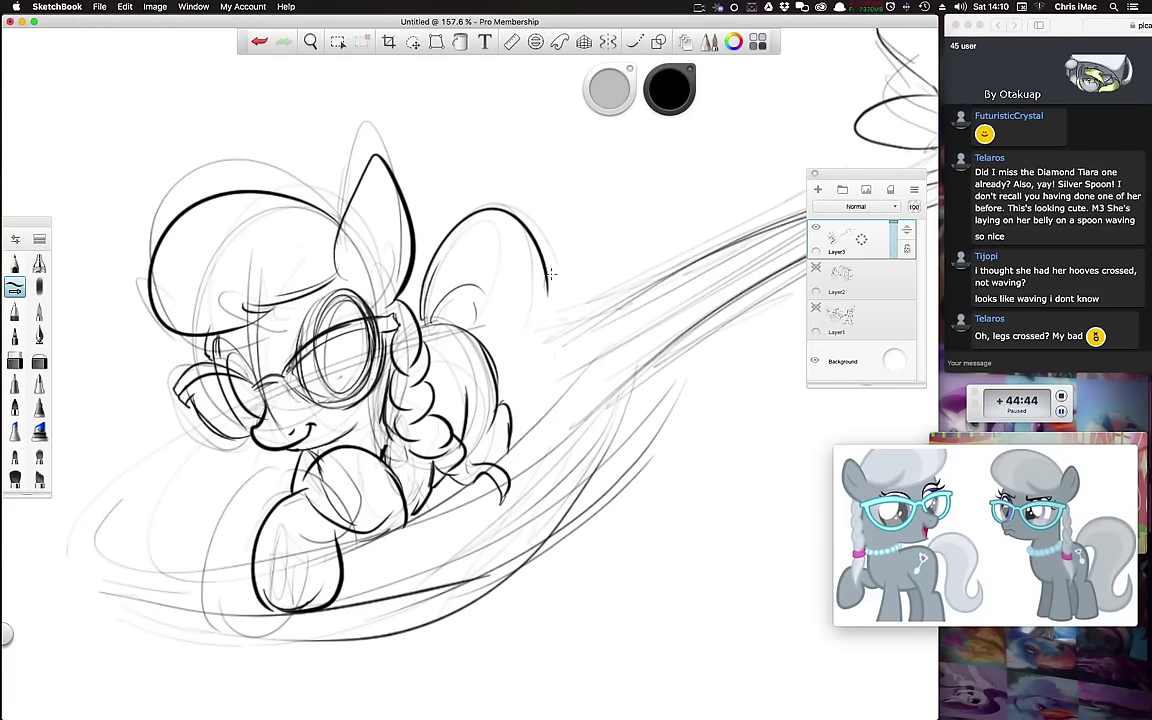
{"action": "mouse_move", "coordinate": [561, 265]}
{"action": "left_mouse_down"}
{"action": "mouse_move", "coordinate": [558, 305]}
{"action": "mouse_move", "coordinate": [470, 405]}
{"action": "left_mouse_up"}
Step: Ink the inner rim of the spoon bowl around the pony, redoing the strokes that miss the curve
{"action": "key", "text": "space"}
{"action": "left_click_drag", "start_coordinate": [452, 420], "coordinate": [436, 370]}
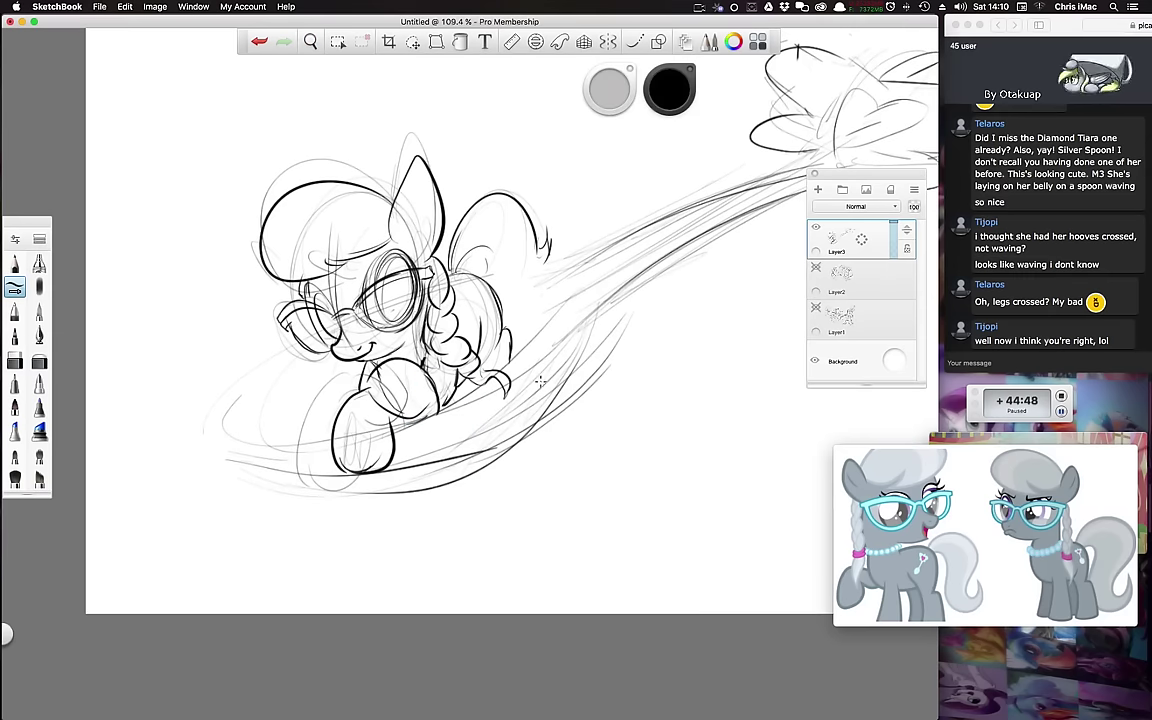
{"action": "mouse_move", "coordinate": [580, 304]}
{"action": "left_mouse_down"}
{"action": "mouse_move", "coordinate": [522, 365]}
{"action": "mouse_move", "coordinate": [405, 428]}
{"action": "left_mouse_up"}
{"action": "mouse_move", "coordinate": [308, 356]}
{"action": "left_mouse_down"}
{"action": "mouse_move", "coordinate": [265, 442]}
{"action": "mouse_move", "coordinate": [541, 416]}
{"action": "mouse_move", "coordinate": [487, 452]}
{"action": "mouse_move", "coordinate": [373, 452]}
{"action": "mouse_move", "coordinate": [334, 361]}
{"action": "left_mouse_up"}
{"action": "key", "text": "super+z"}
{"action": "key", "text": "super+z"}
{"action": "mouse_move", "coordinate": [331, 440]}
{"action": "left_mouse_down"}
{"action": "mouse_move", "coordinate": [273, 388]}
{"action": "mouse_move", "coordinate": [352, 360]}
{"action": "left_mouse_up"}
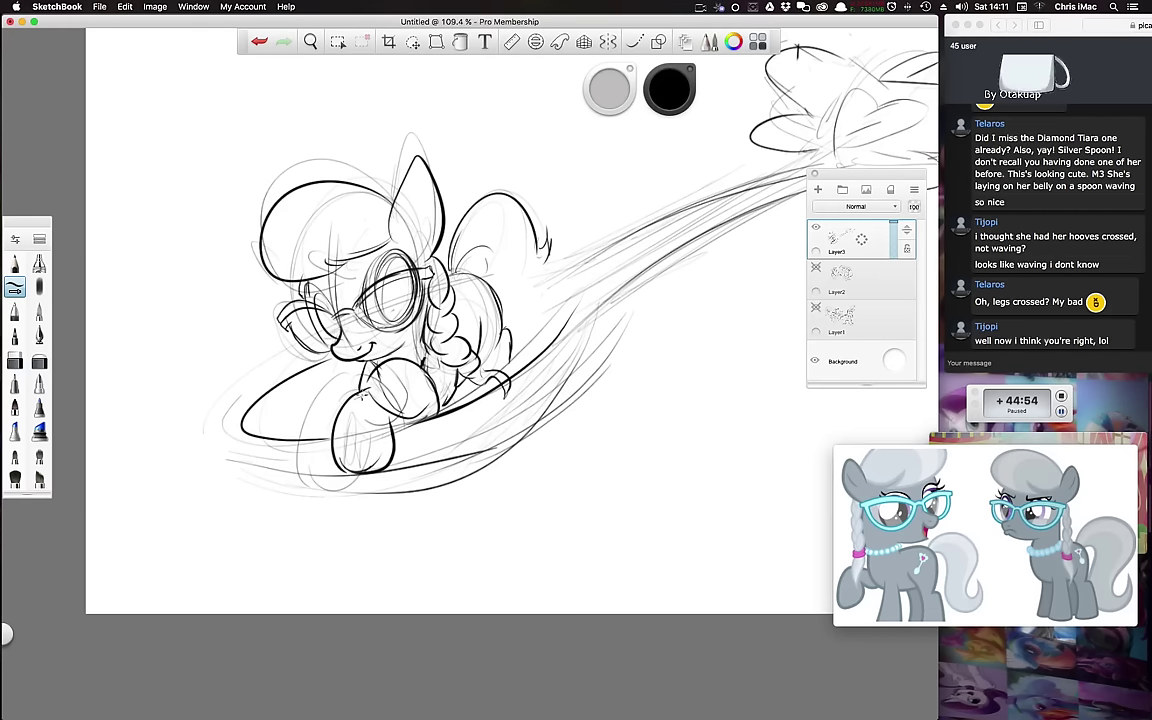
Step: Ink the spoon bowl's outer lip and curved underside, sweeping up towards the handle
{"action": "mouse_move", "coordinate": [250, 408]}
{"action": "left_mouse_down"}
{"action": "mouse_move", "coordinate": [243, 443]}
{"action": "mouse_move", "coordinate": [332, 482]}
{"action": "left_mouse_up"}
{"action": "left_click_drag", "start_coordinate": [243, 456], "coordinate": [477, 461]}
{"action": "left_click_drag", "start_coordinate": [348, 492], "coordinate": [524, 427]}
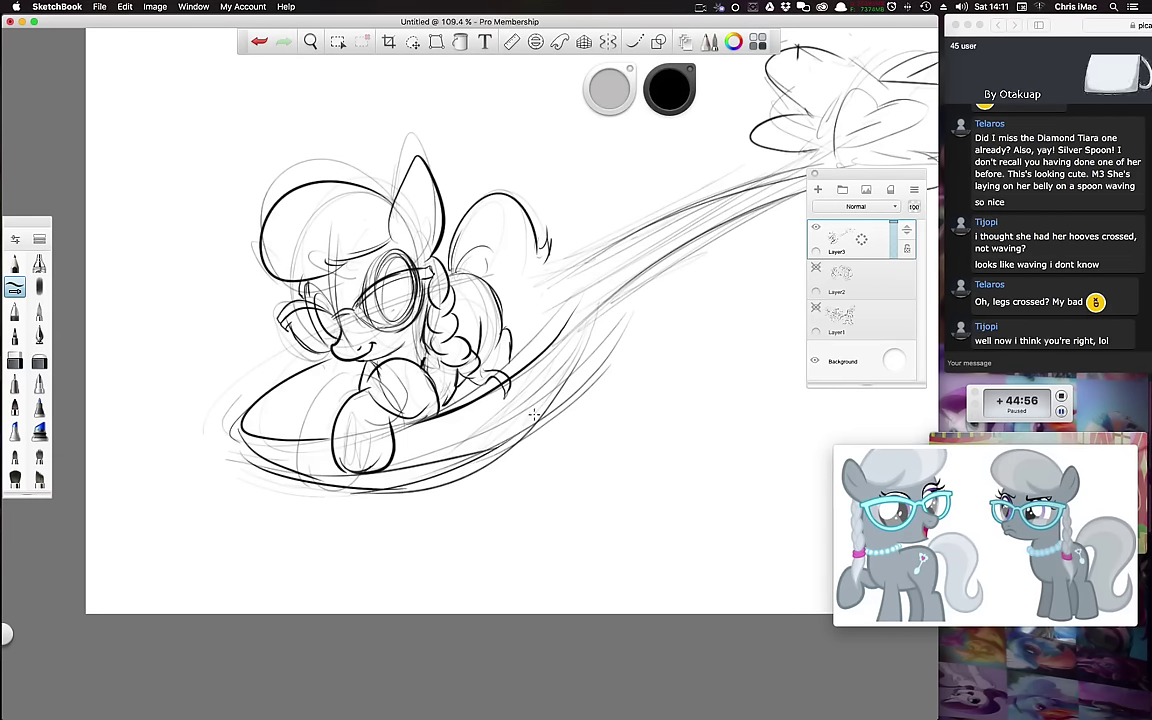
{"action": "mouse_move", "coordinate": [449, 481]}
{"action": "left_mouse_down"}
{"action": "mouse_move", "coordinate": [593, 328]}
{"action": "mouse_move", "coordinate": [432, 489]}
{"action": "mouse_move", "coordinate": [524, 416]}
{"action": "left_mouse_up"}
{"action": "key", "text": "super+z"}
Step: Ink the spoon's neck, the bowl's back rim and the two long edges of the handle
{"action": "key", "text": "space"}
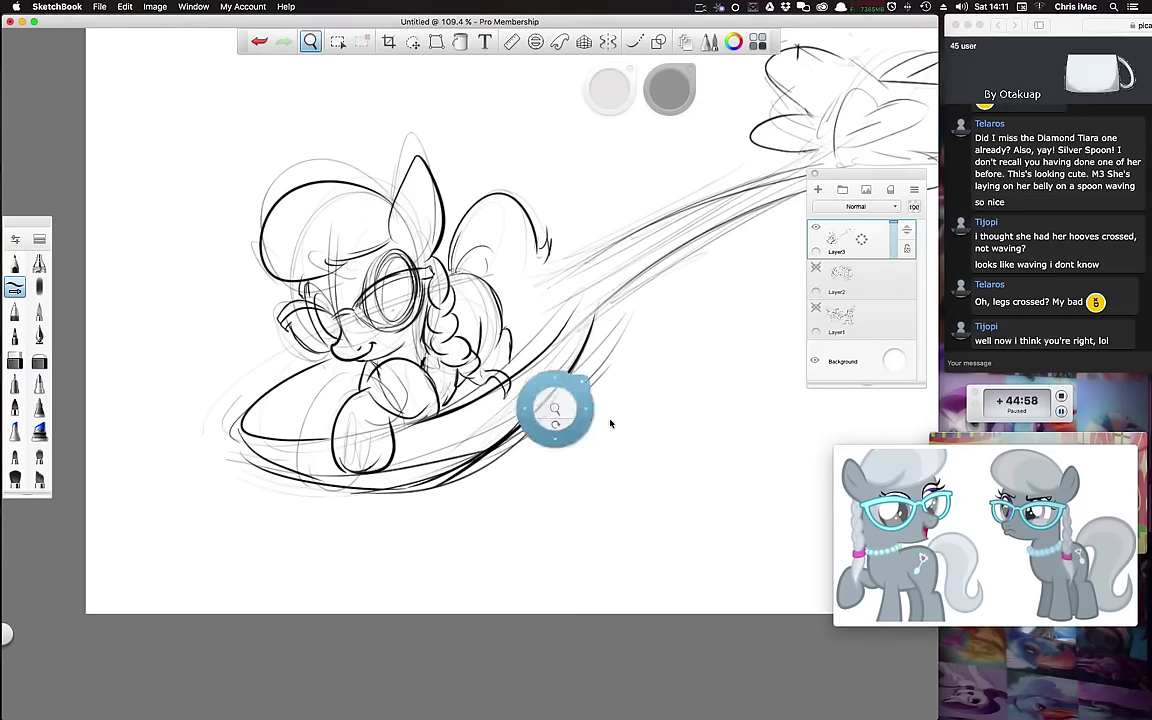
{"action": "mouse_move", "coordinate": [593, 534]}
{"action": "left_mouse_down"}
{"action": "mouse_move", "coordinate": [478, 594]}
{"action": "mouse_move", "coordinate": [428, 640]}
{"action": "left_mouse_up"}
{"action": "mouse_move", "coordinate": [431, 420]}
{"action": "left_mouse_down"}
{"action": "mouse_move", "coordinate": [682, 287]}
{"action": "mouse_move", "coordinate": [390, 384]}
{"action": "left_mouse_up"}
{"action": "key", "text": "space"}
{"action": "left_click_drag", "start_coordinate": [442, 507], "coordinate": [526, 467]}
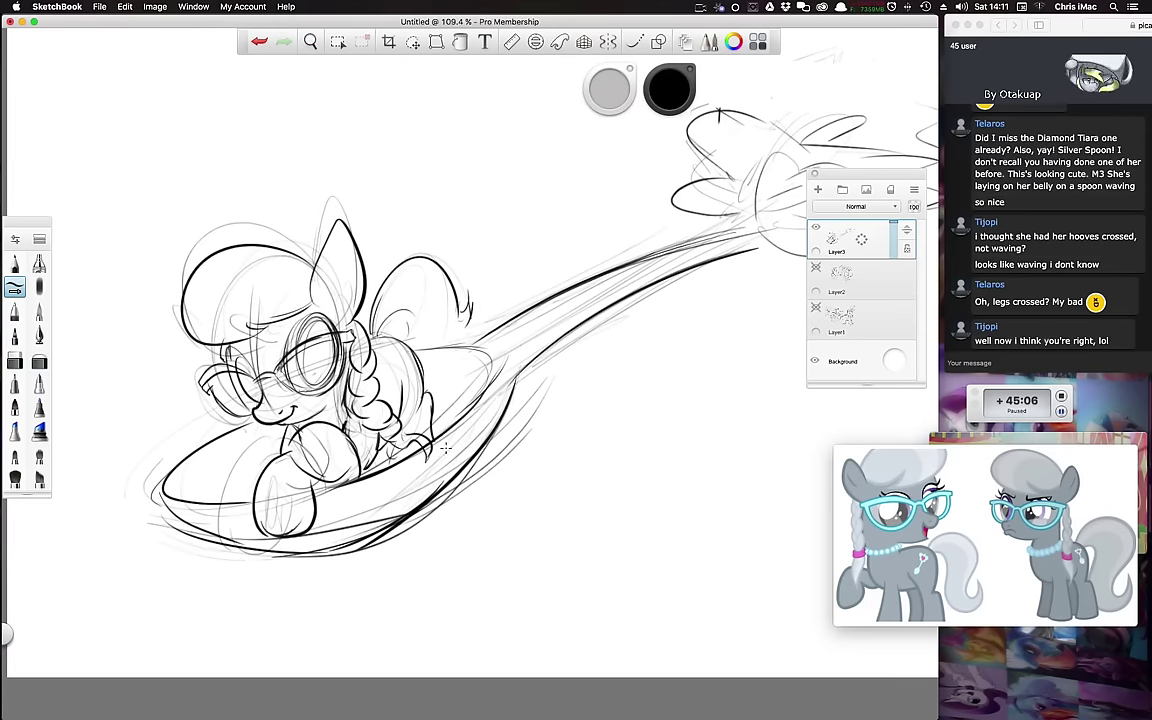
Step: Ink the petals of the flower ornament at the end of the spoon handle with darker outlines
{"action": "key", "text": "space"}
{"action": "mouse_move", "coordinate": [498, 530]}
{"action": "left_mouse_down"}
{"action": "mouse_move", "coordinate": [365, 591]}
{"action": "mouse_move", "coordinate": [252, 618]}
{"action": "left_mouse_up"}
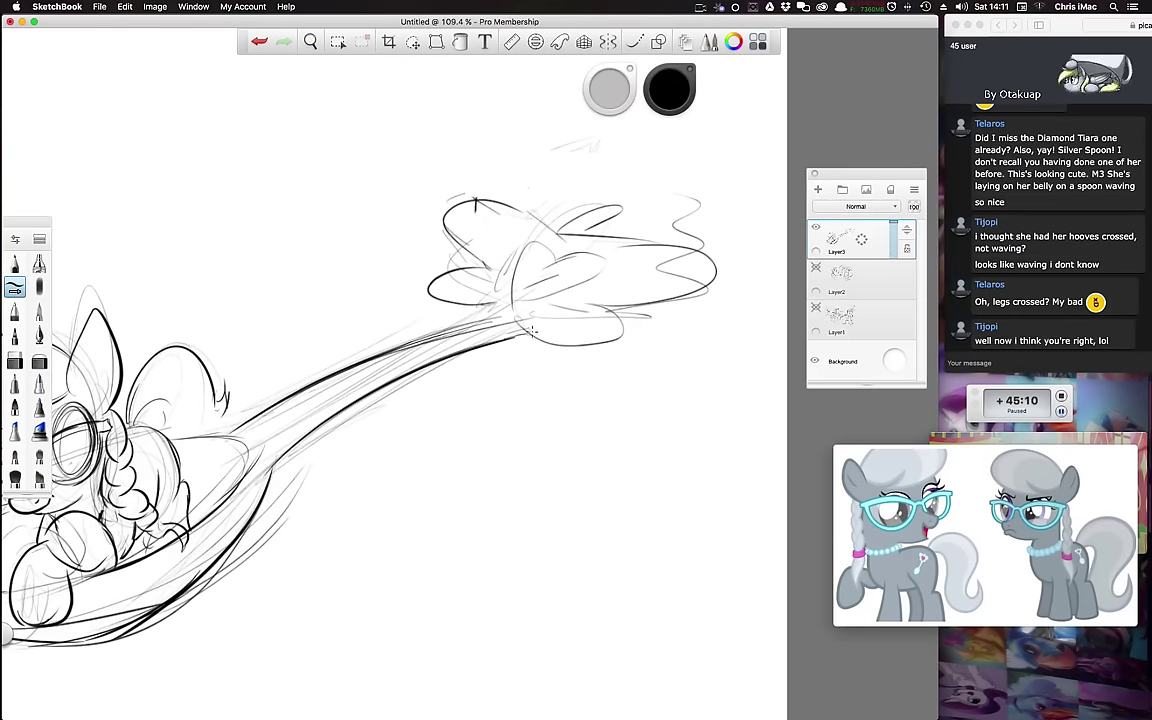
{"action": "mouse_move", "coordinate": [585, 300]}
{"action": "left_mouse_down"}
{"action": "mouse_move", "coordinate": [520, 342]}
{"action": "mouse_move", "coordinate": [490, 268]}
{"action": "left_mouse_up"}
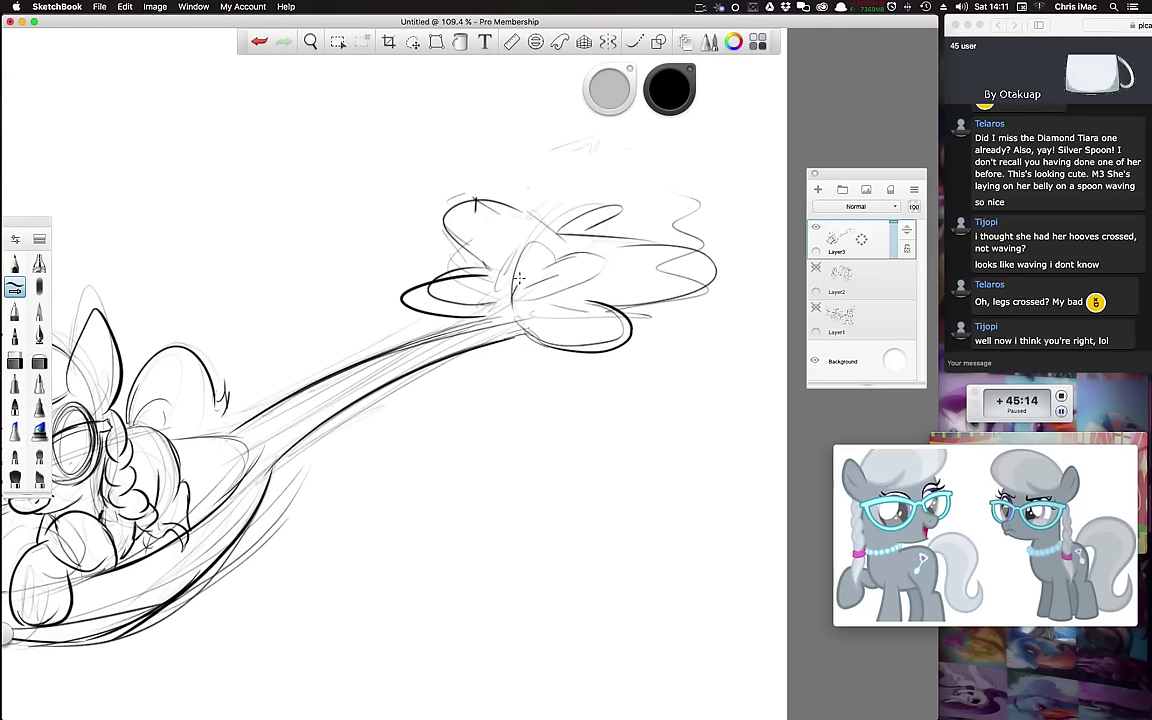
{"action": "left_click_drag", "start_coordinate": [552, 263], "coordinate": [545, 317]}
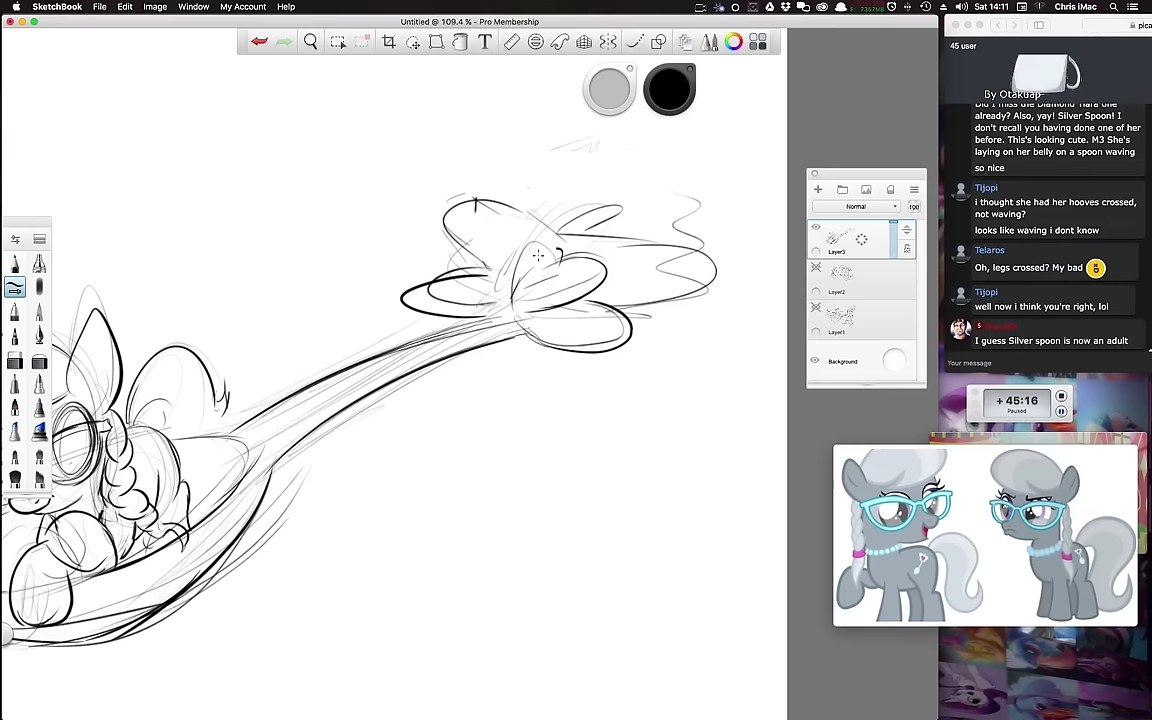
{"action": "mouse_move", "coordinate": [548, 270]}
{"action": "left_mouse_down"}
{"action": "mouse_move", "coordinate": [591, 242]}
{"action": "mouse_move", "coordinate": [578, 240]}
{"action": "left_mouse_up"}
{"action": "left_click_drag", "start_coordinate": [520, 210], "coordinate": [480, 205]}
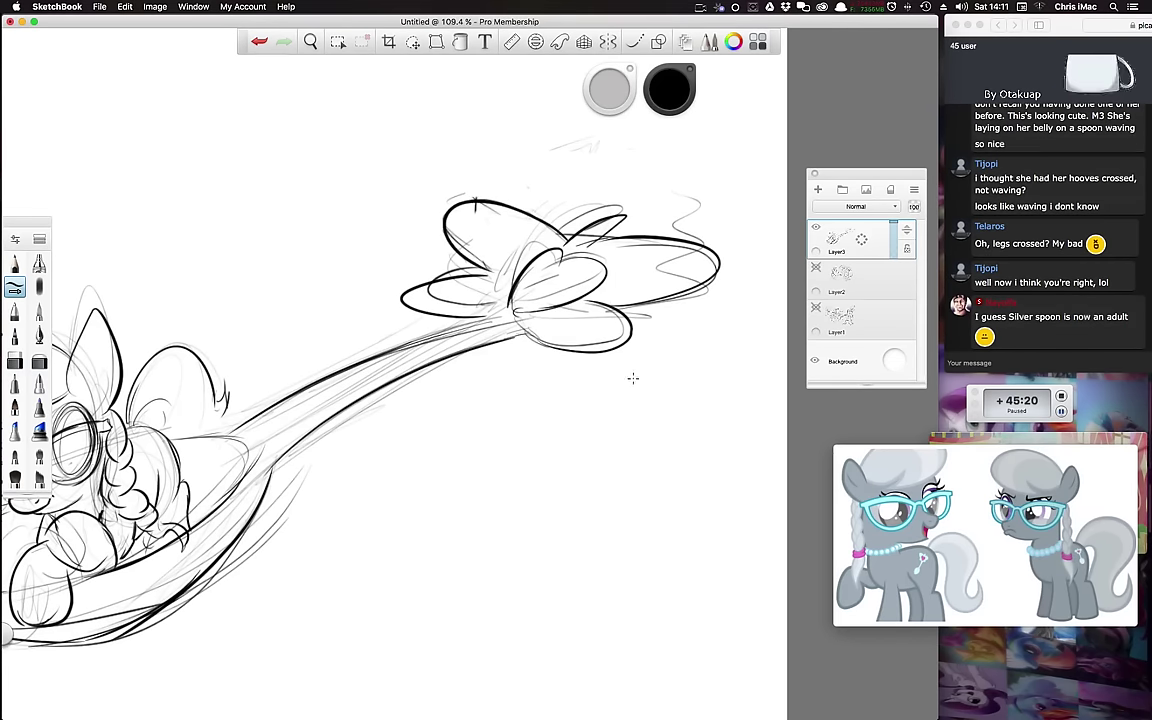
Step: Lasso the flower ornament at the handle's end, squash it vertically into a flatter perspective, and clear the selection
{"action": "key", "text": "space"}
{"action": "mouse_move", "coordinate": [490, 468]}
{"action": "left_mouse_down"}
{"action": "mouse_move", "coordinate": [584, 429]}
{"action": "mouse_move", "coordinate": [539, 466]}
{"action": "left_mouse_up"}
{"action": "key", "text": "space"}
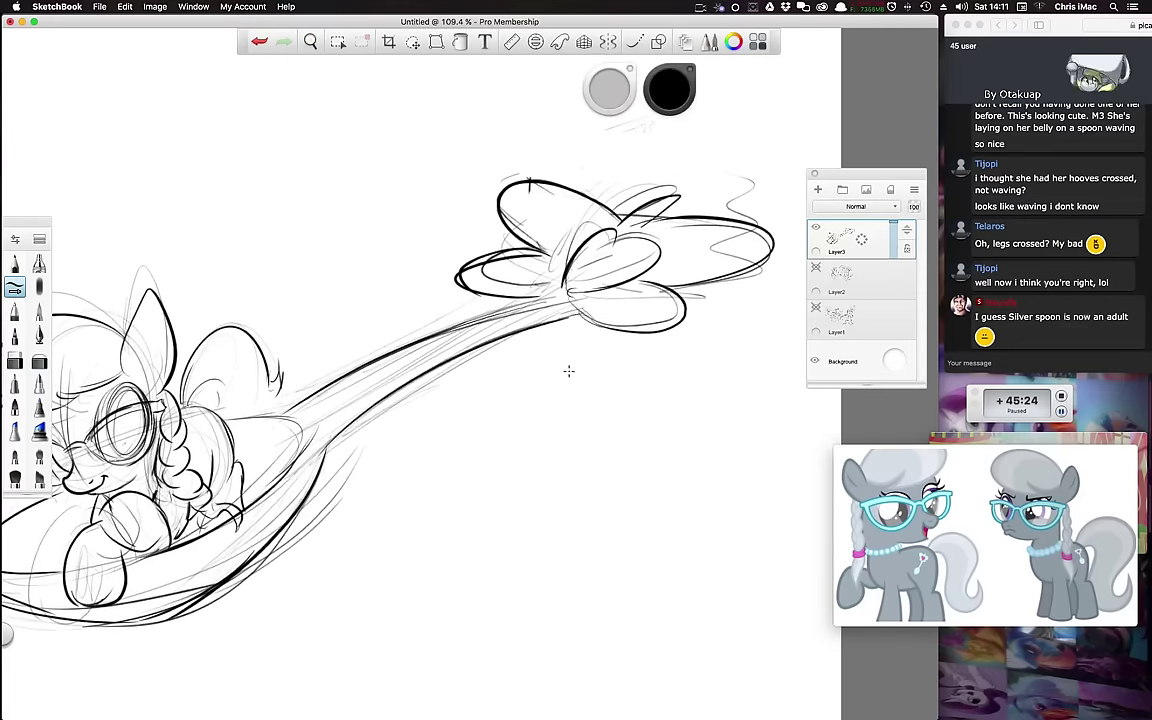
{"action": "key", "text": "l"}
{"action": "mouse_move", "coordinate": [582, 319]}
{"action": "left_mouse_down"}
{"action": "mouse_move", "coordinate": [526, 303]}
{"action": "mouse_move", "coordinate": [649, 128]}
{"action": "mouse_move", "coordinate": [676, 377]}
{"action": "mouse_move", "coordinate": [612, 367]}
{"action": "left_mouse_up"}
{"action": "key", "text": "v"}
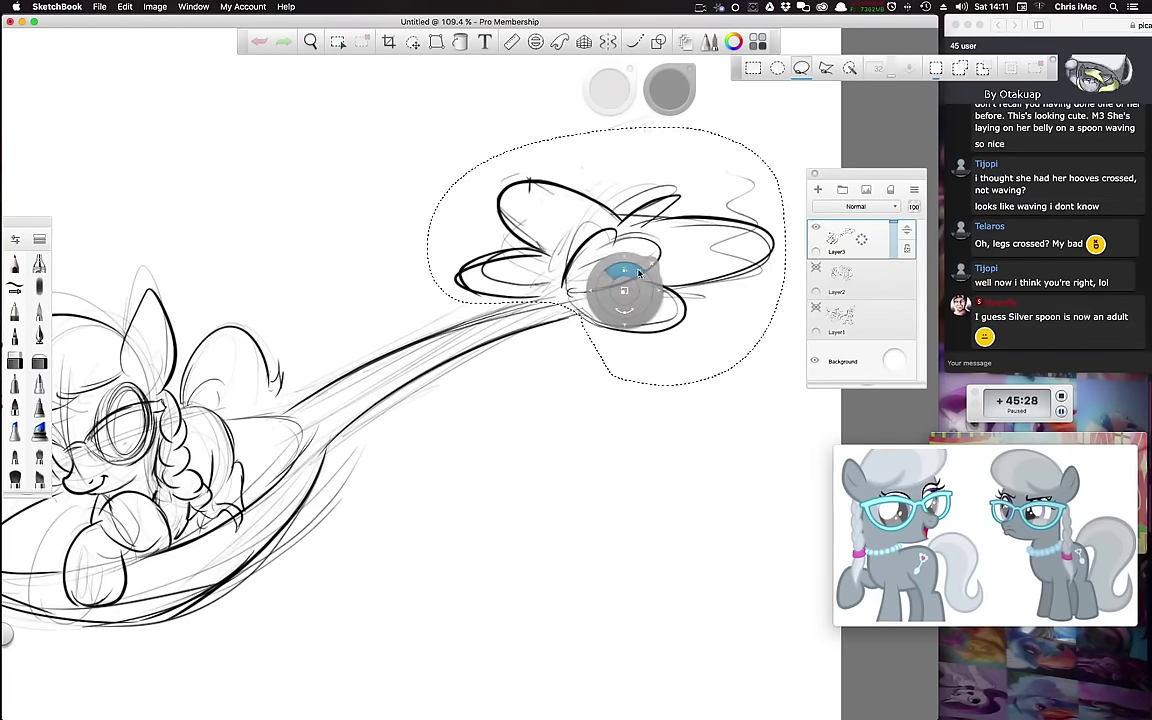
{"action": "left_click_drag", "start_coordinate": [628, 272], "coordinate": [621, 314]}
{"action": "left_click_drag", "start_coordinate": [626, 367], "coordinate": [618, 386]}
{"action": "key", "text": "super+d"}
{"action": "key", "text": "space"}
{"action": "left_click_drag", "start_coordinate": [506, 494], "coordinate": [527, 476]}
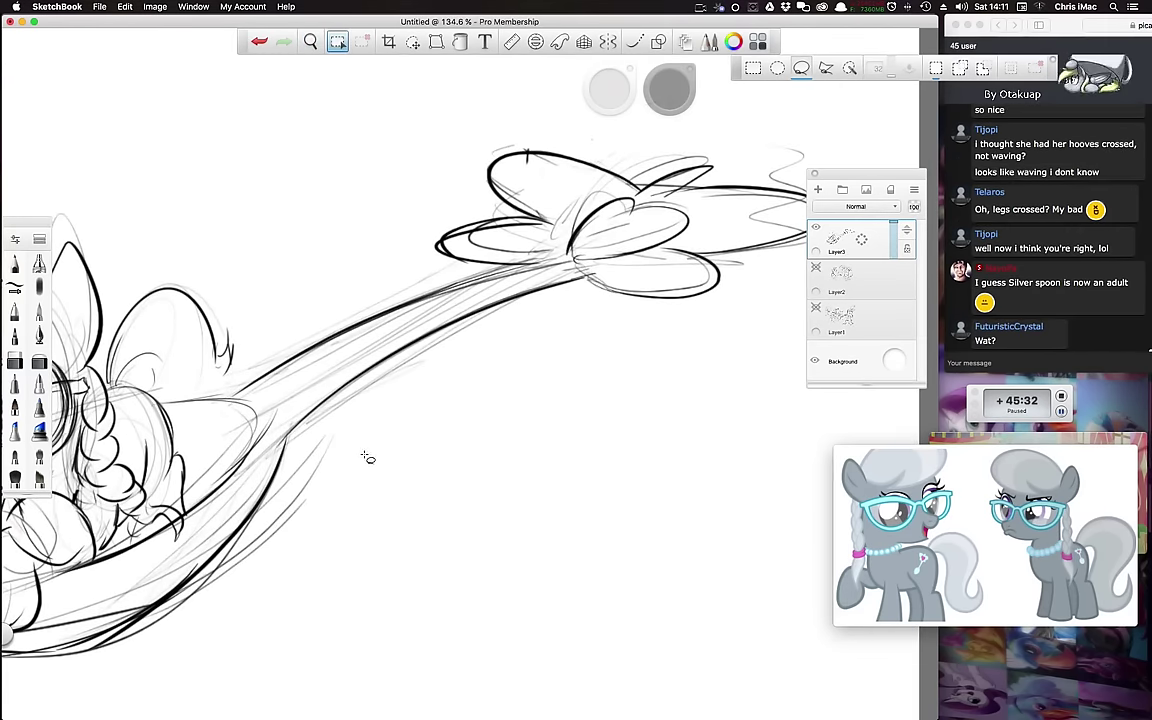
Step: Darken the spoon bowl's back rim behind the pony and its front rim beside the pony's muzzle
{"action": "left_click", "coordinate": [15, 288]}
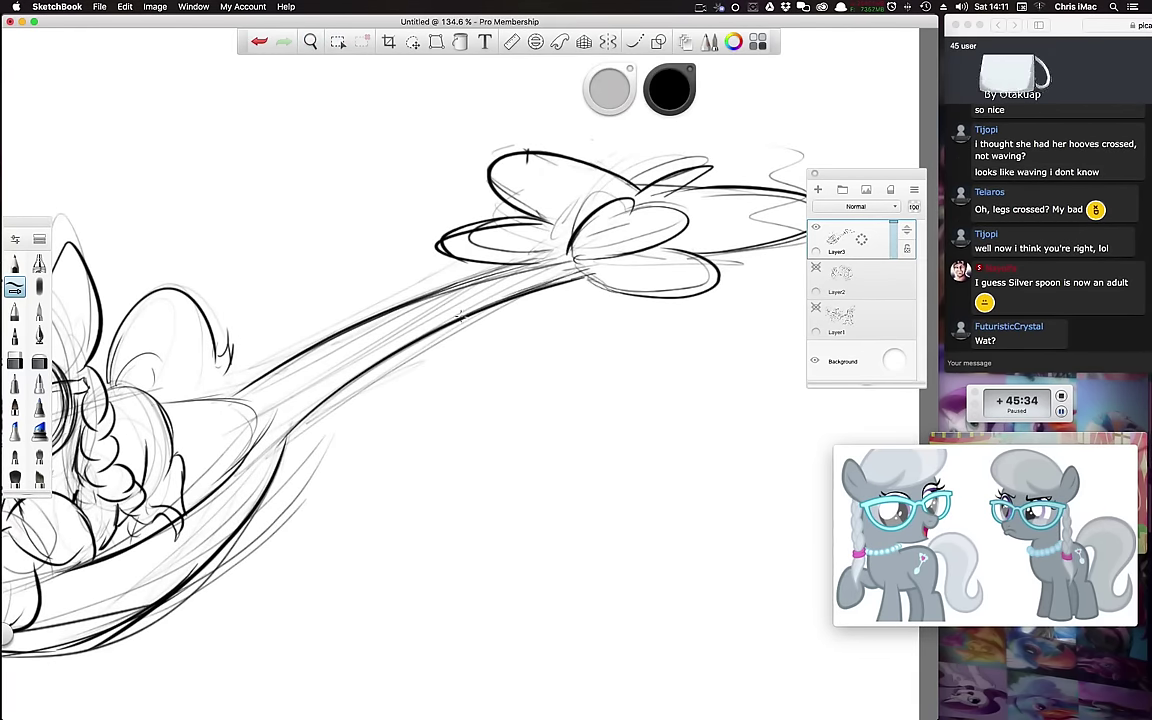
{"action": "key", "text": "space"}
{"action": "mouse_move", "coordinate": [490, 394]}
{"action": "left_mouse_down"}
{"action": "mouse_move", "coordinate": [559, 430]}
{"action": "mouse_move", "coordinate": [617, 424]}
{"action": "left_mouse_up"}
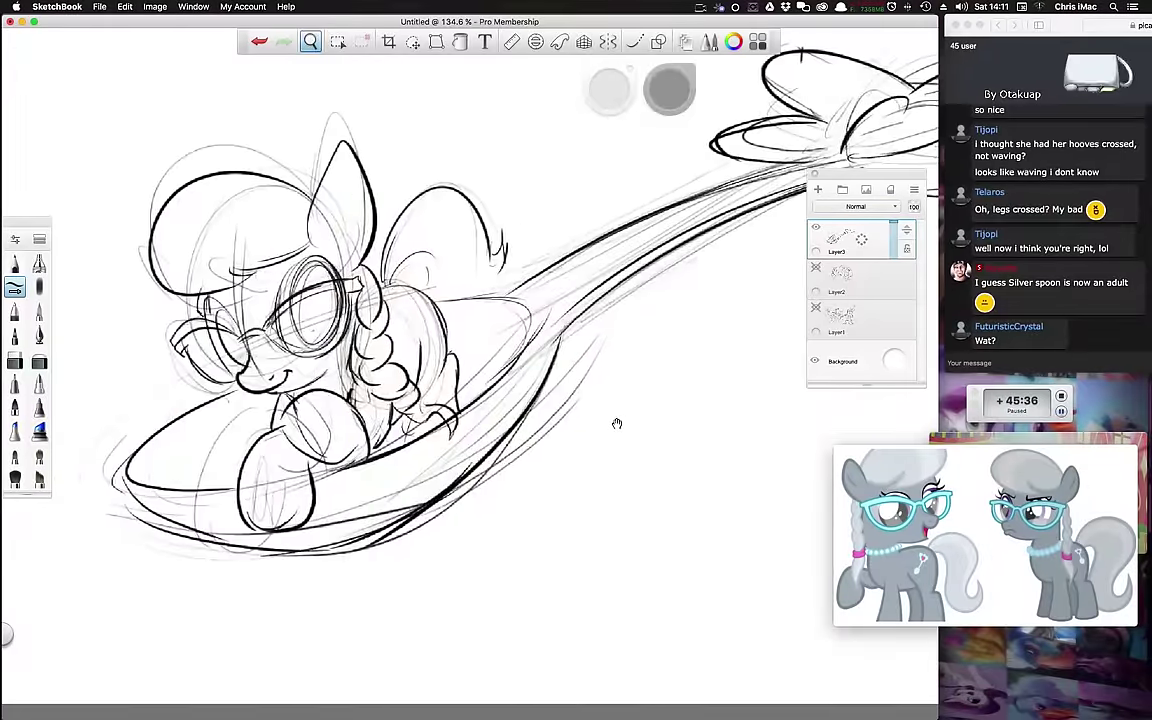
{"action": "left_click_drag", "start_coordinate": [521, 301], "coordinate": [456, 303]}
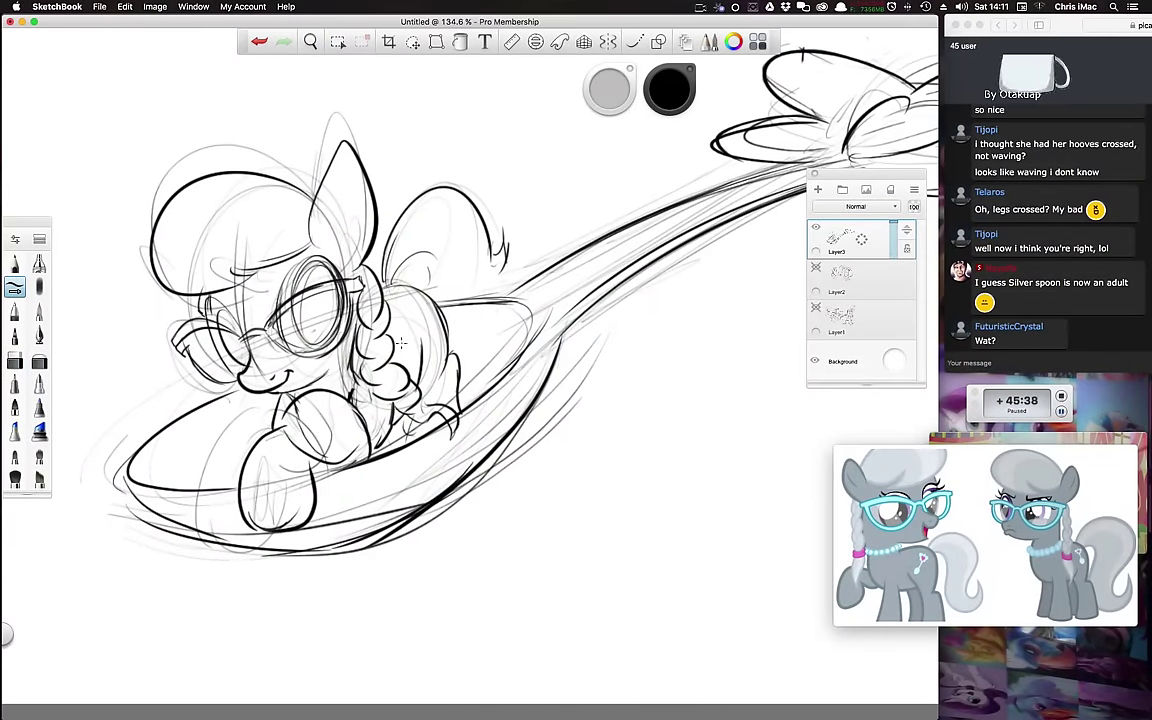
{"action": "left_click_drag", "start_coordinate": [242, 384], "coordinate": [137, 456]}
Step: Re-ink the spoon bowl's underside as a shallower curve running from the tip up to the neck
{"action": "key", "text": "space"}
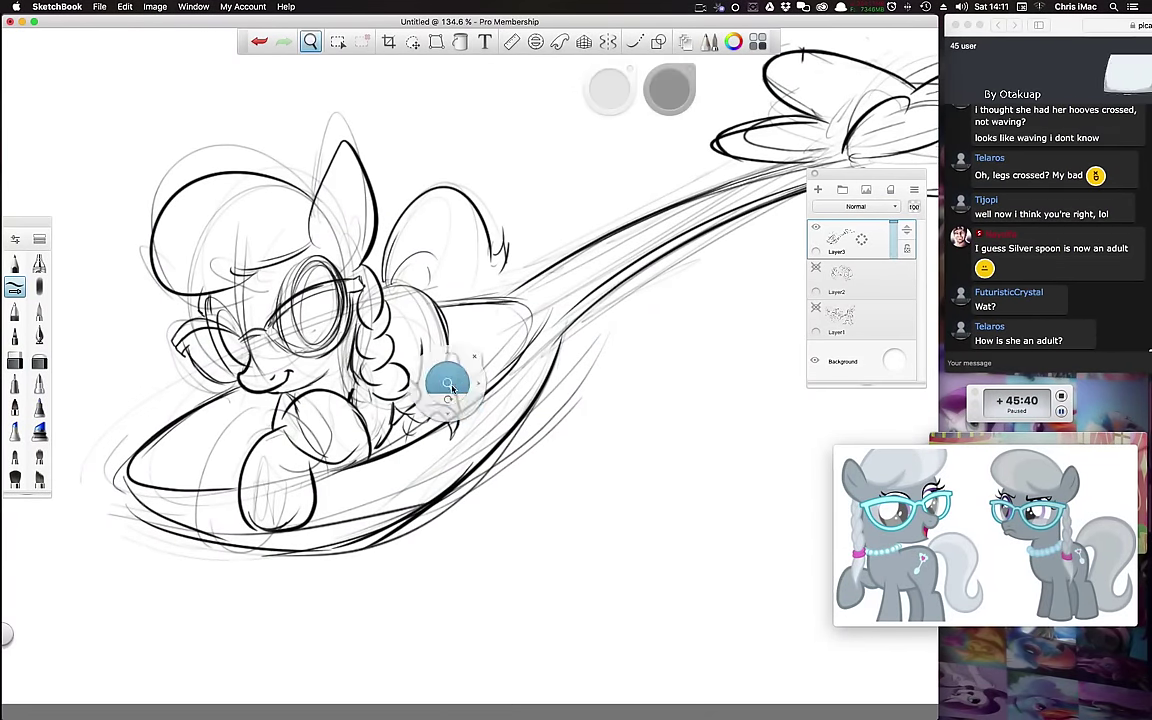
{"action": "left_click_drag", "start_coordinate": [446, 386], "coordinate": [418, 394]}
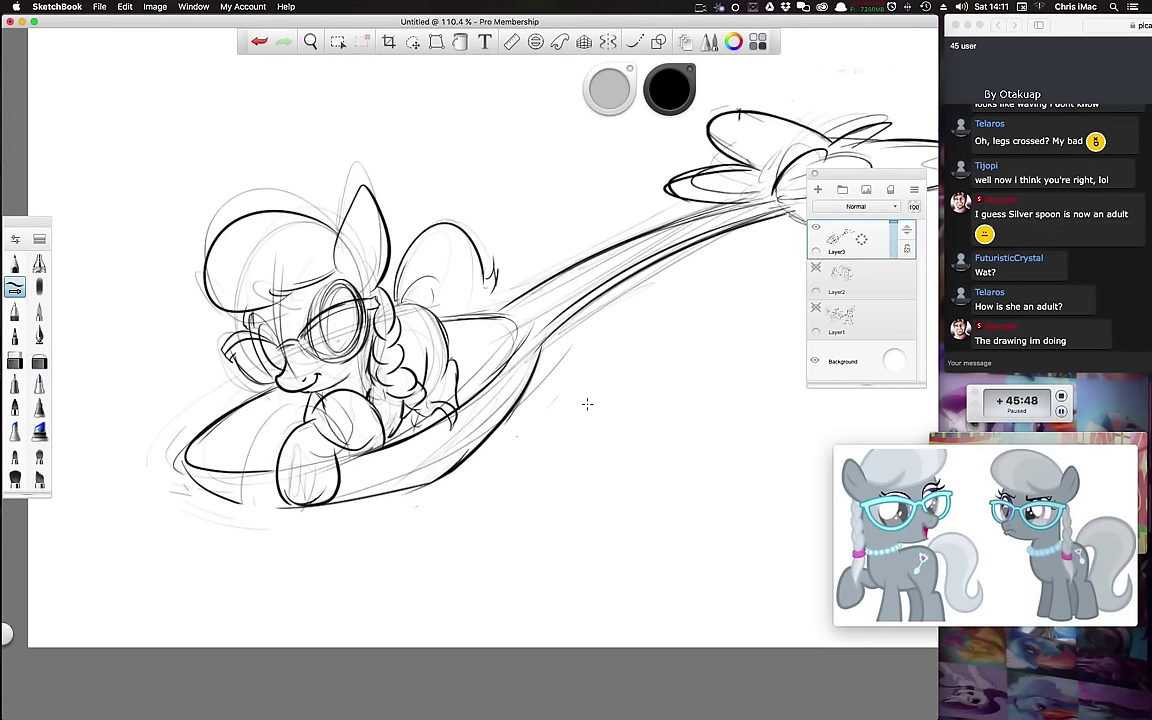
{"action": "mouse_move", "coordinate": [233, 503]}
{"action": "left_mouse_down"}
{"action": "mouse_move", "coordinate": [304, 512]}
{"action": "mouse_move", "coordinate": [418, 487]}
{"action": "left_mouse_up"}
{"action": "left_click_drag", "start_coordinate": [331, 509], "coordinate": [444, 480]}
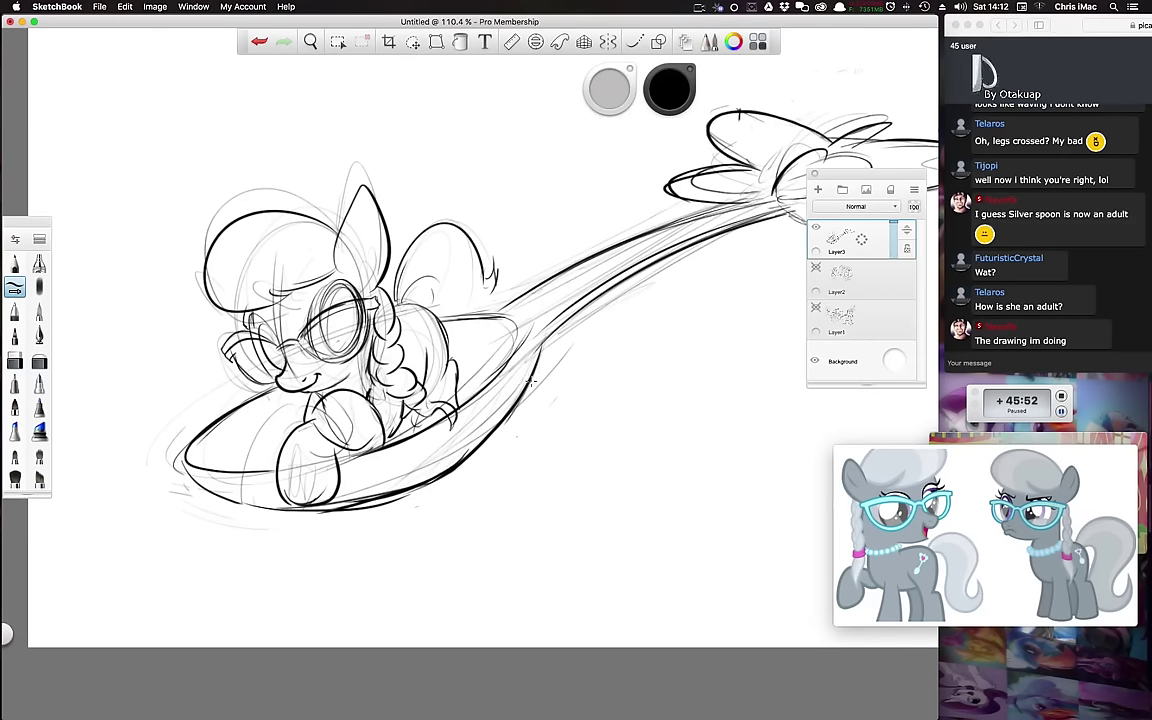
{"action": "left_click_drag", "start_coordinate": [541, 347], "coordinate": [441, 475]}
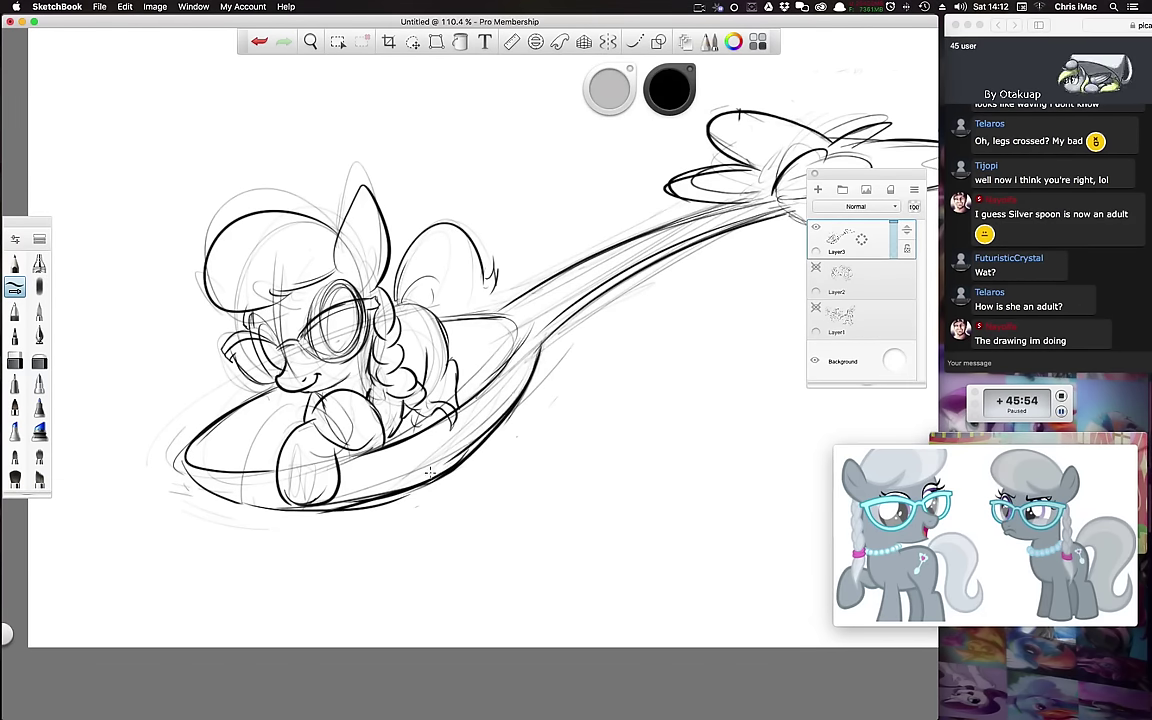
{"action": "key", "text": "super+z"}
{"action": "left_click_drag", "start_coordinate": [541, 345], "coordinate": [481, 452]}
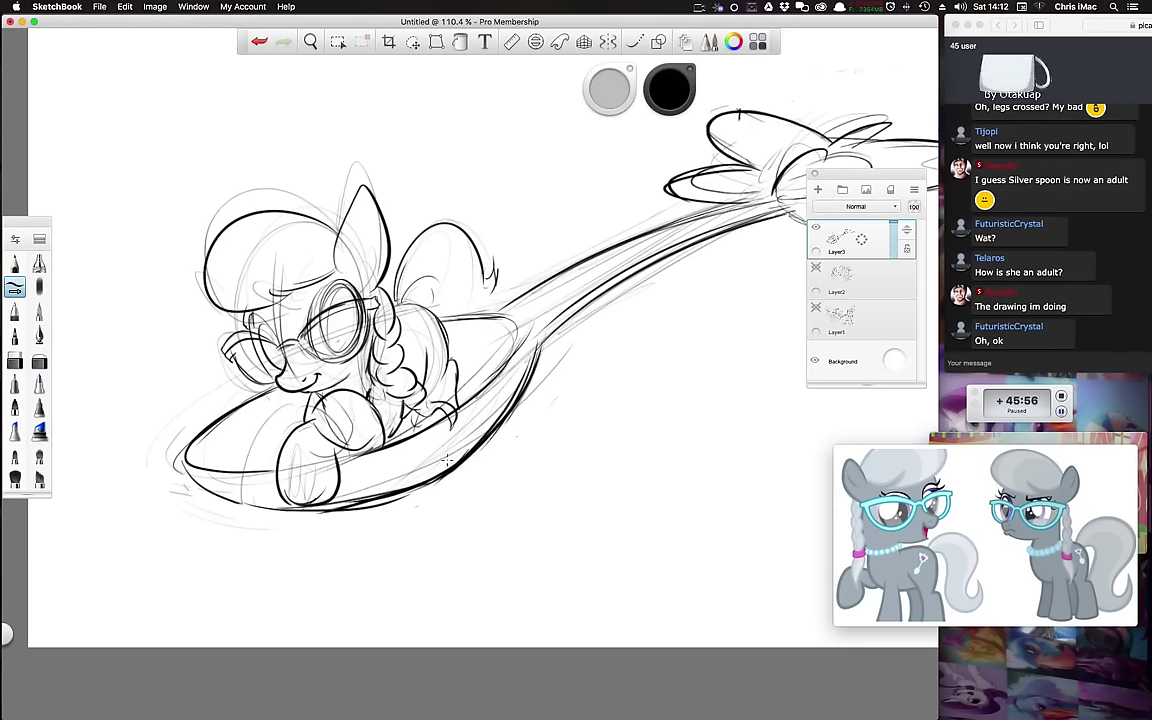
Step: Redraw the glasses as pointed cat-eye frames with both lenses, and clean up the folded foreleg
{"action": "key", "text": "space"}
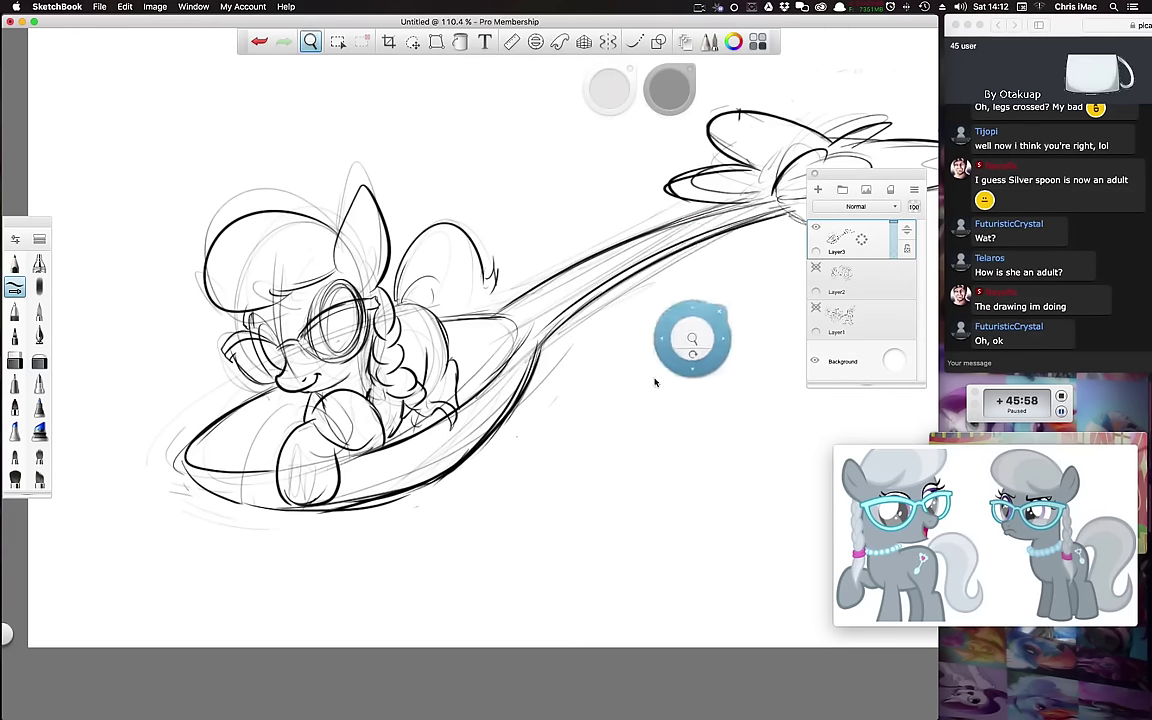
{"action": "left_click_drag", "start_coordinate": [617, 405], "coordinate": [608, 418]}
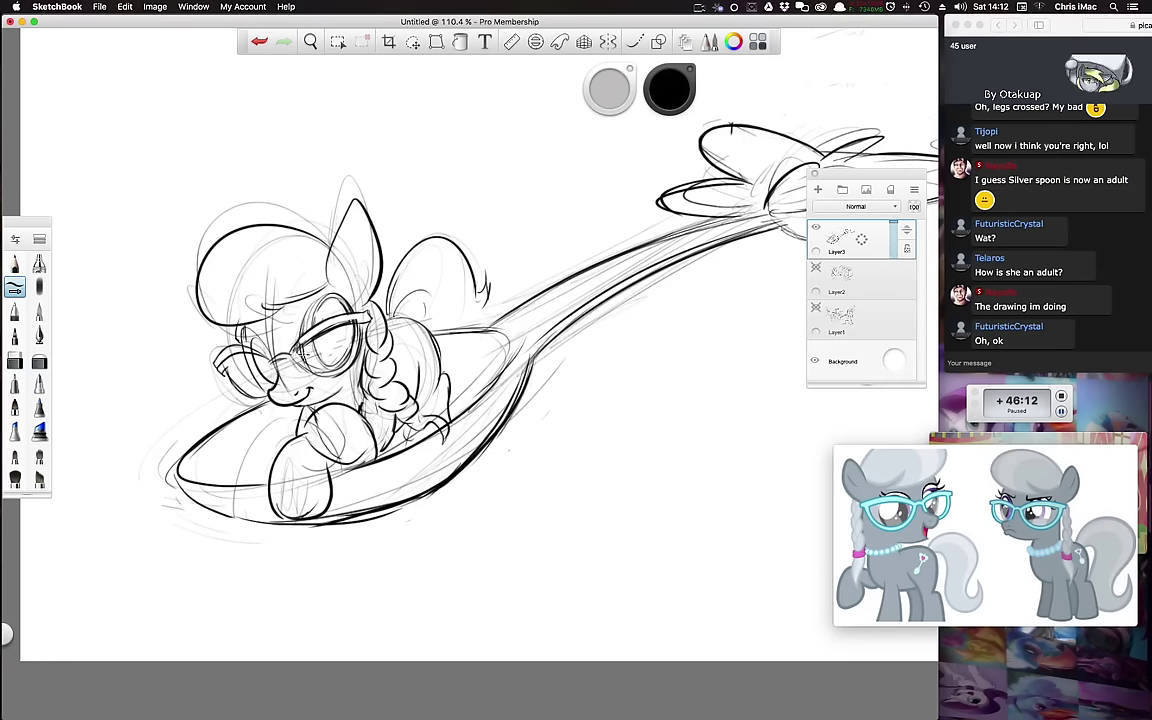
{"action": "mouse_move", "coordinate": [260, 312]}
{"action": "left_mouse_down"}
{"action": "mouse_move", "coordinate": [295, 343]}
{"action": "mouse_move", "coordinate": [318, 328]}
{"action": "left_mouse_up"}
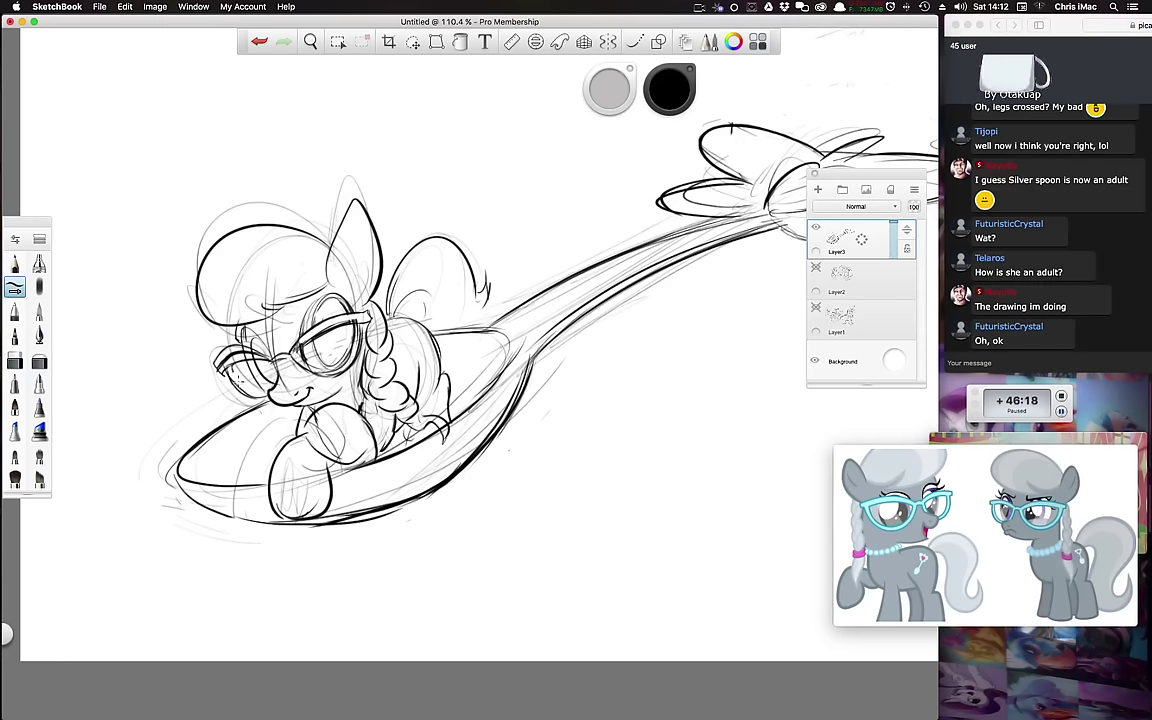
{"action": "left_click_drag", "start_coordinate": [211, 333], "coordinate": [246, 356]}
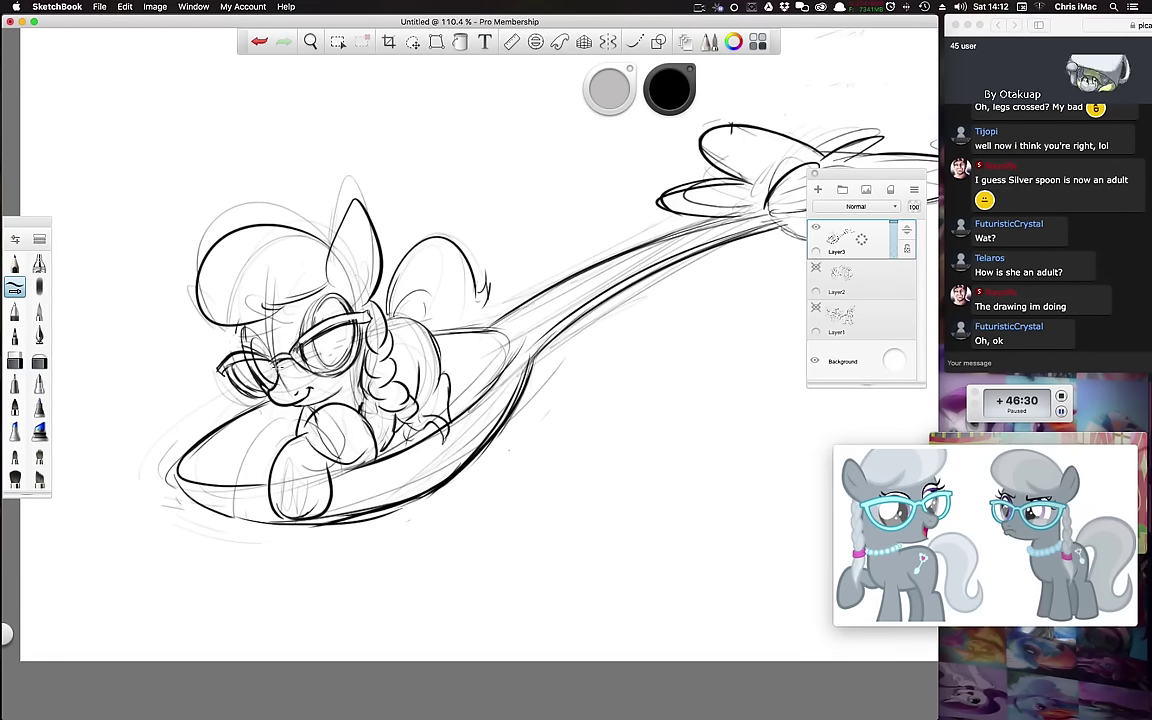
{"action": "left_click_drag", "start_coordinate": [241, 326], "coordinate": [251, 348]}
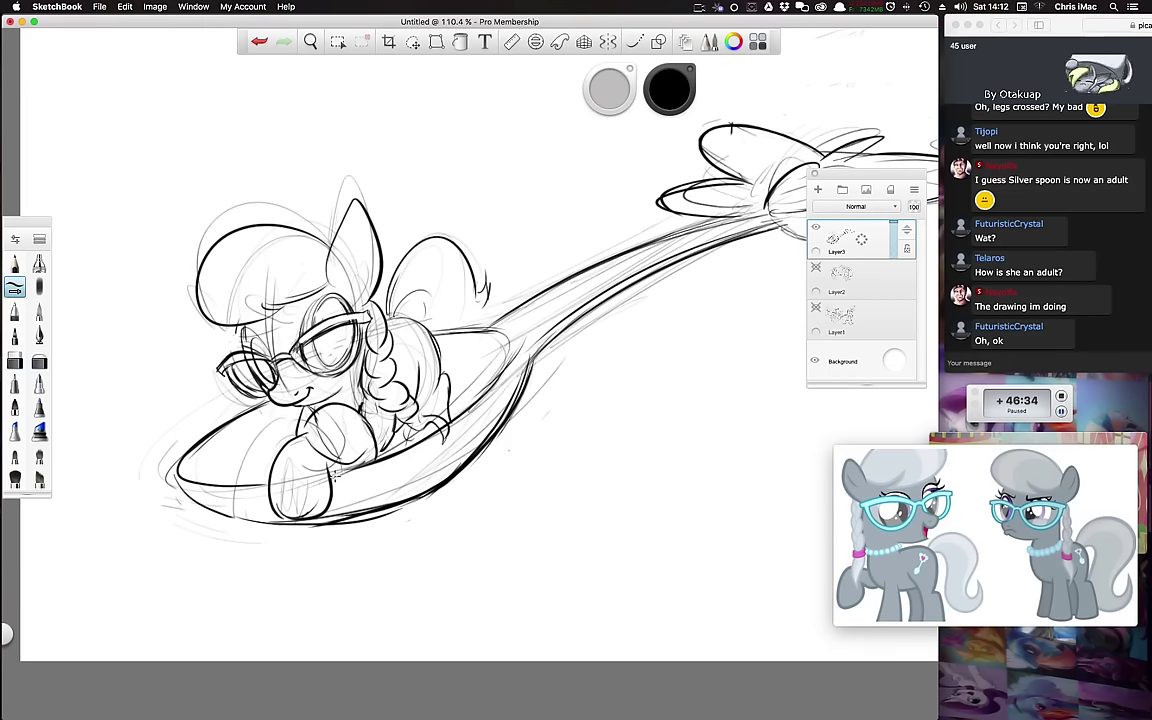
{"action": "mouse_move", "coordinate": [313, 422]}
{"action": "left_mouse_down"}
{"action": "mouse_move", "coordinate": [337, 447]}
{"action": "mouse_move", "coordinate": [341, 438]}
{"action": "left_mouse_up"}
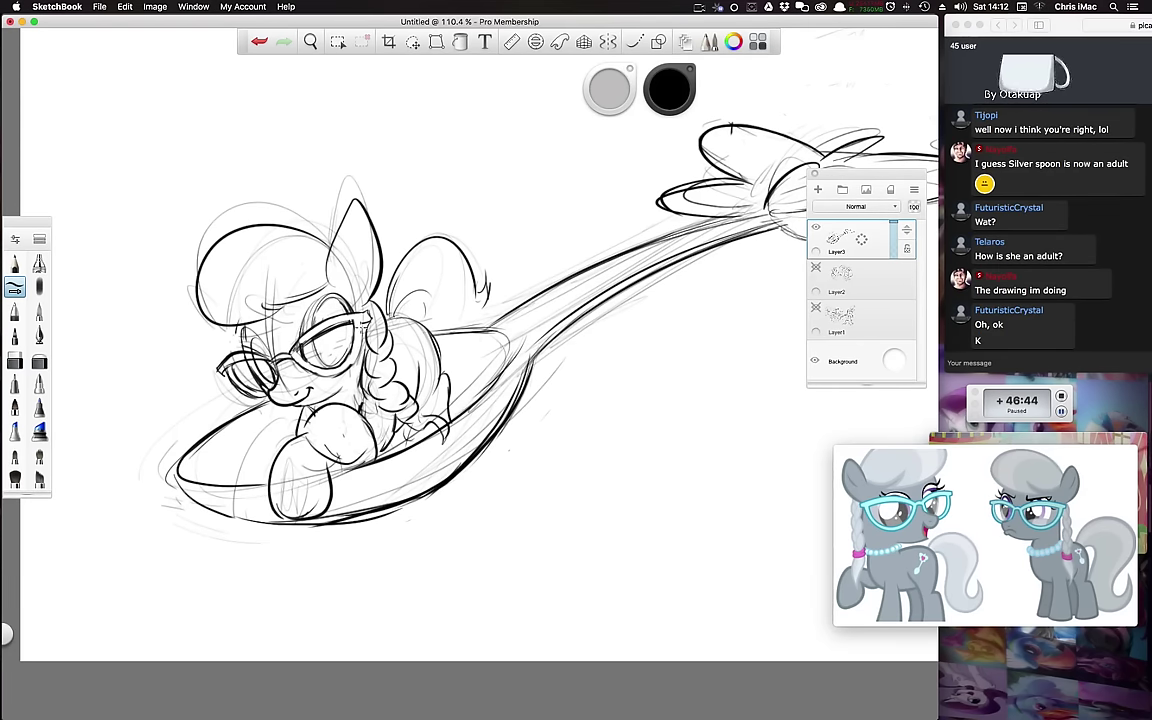
Step: Place the new layer directly beneath the Layer3 line art and set up a resized brush for colouring
{"action": "left_click_drag", "start_coordinate": [611, 371], "coordinate": [523, 416]}
{"action": "mouse_move", "coordinate": [497, 447]}
{"action": "left_mouse_down"}
{"action": "mouse_move", "coordinate": [382, 482]}
{"action": "mouse_move", "coordinate": [394, 463]}
{"action": "mouse_move", "coordinate": [389, 494]}
{"action": "left_mouse_up"}
{"action": "left_click_drag", "start_coordinate": [836, 287], "coordinate": [842, 227]}
{"action": "left_click", "coordinate": [41, 313]}
{"action": "left_click_drag", "start_coordinate": [323, 272], "coordinate": [346, 264]}
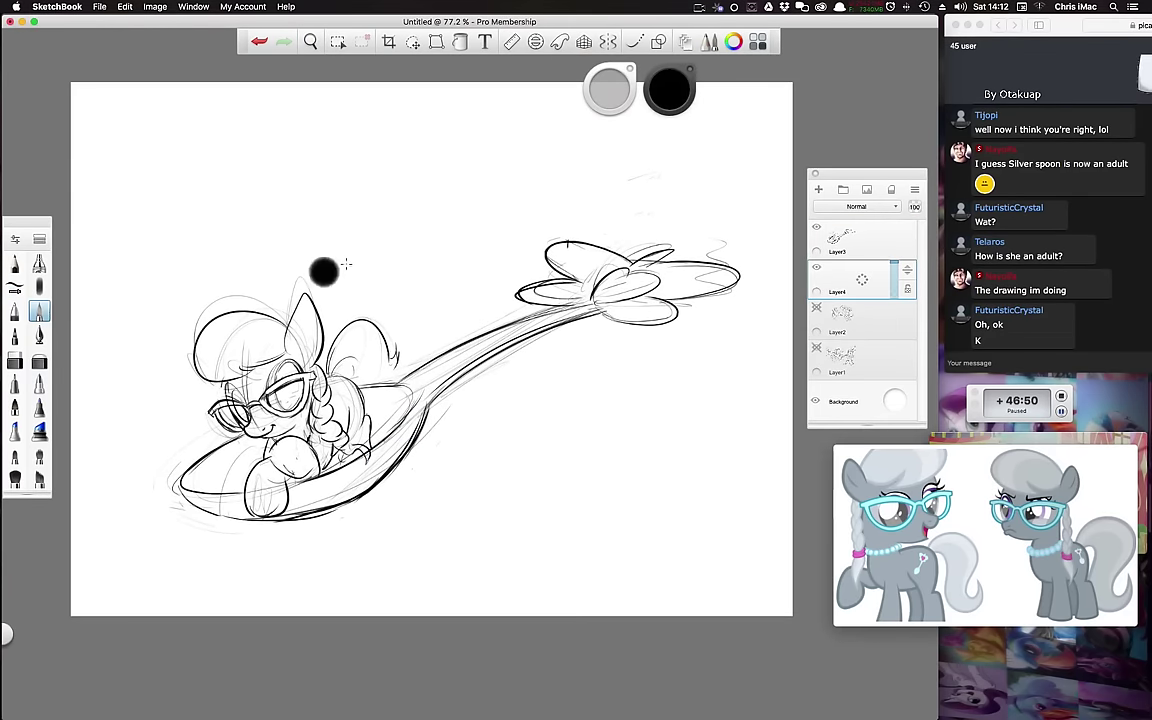
Step: Set the brush colour to a muted blue-grey for the pony's coat
{"action": "left_click", "coordinate": [669, 90]}
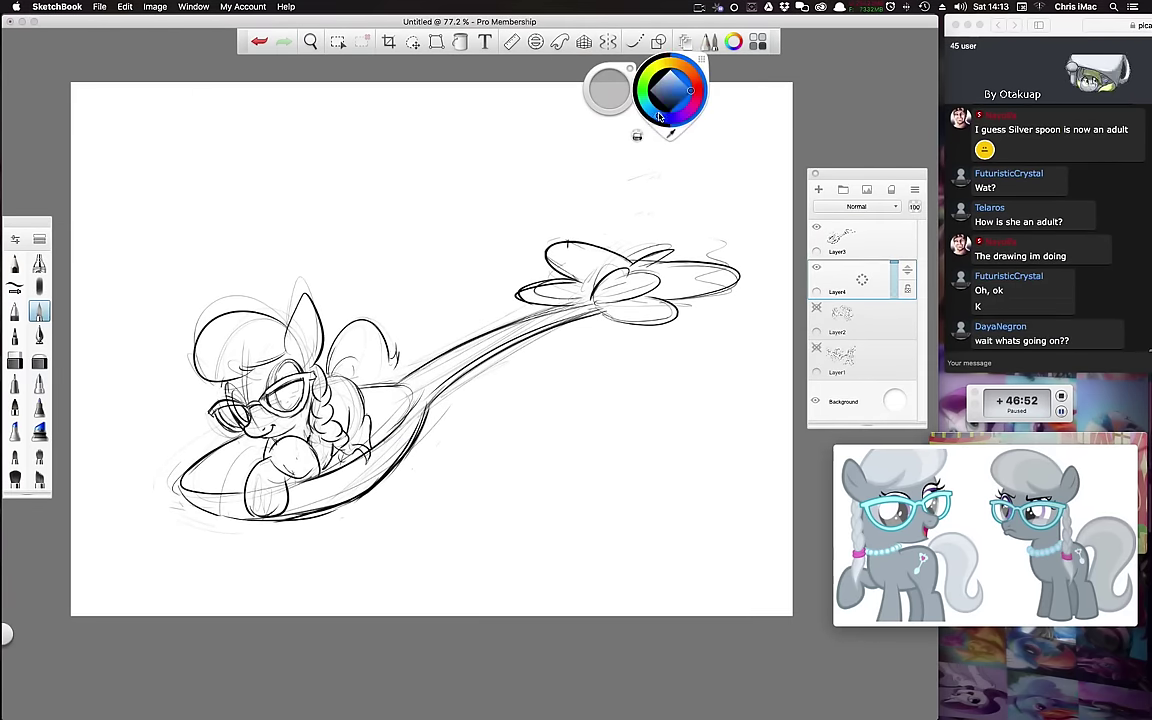
{"action": "left_click", "coordinate": [658, 117]}
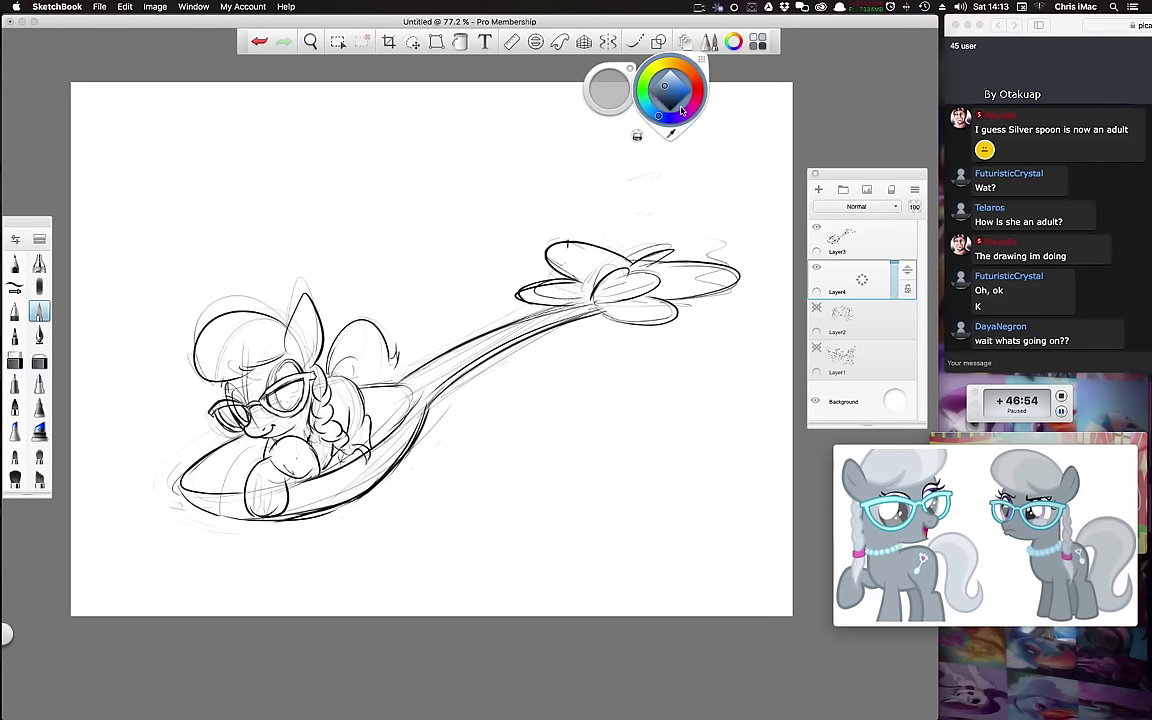
{"action": "left_click_drag", "start_coordinate": [662, 104], "coordinate": [658, 92]}
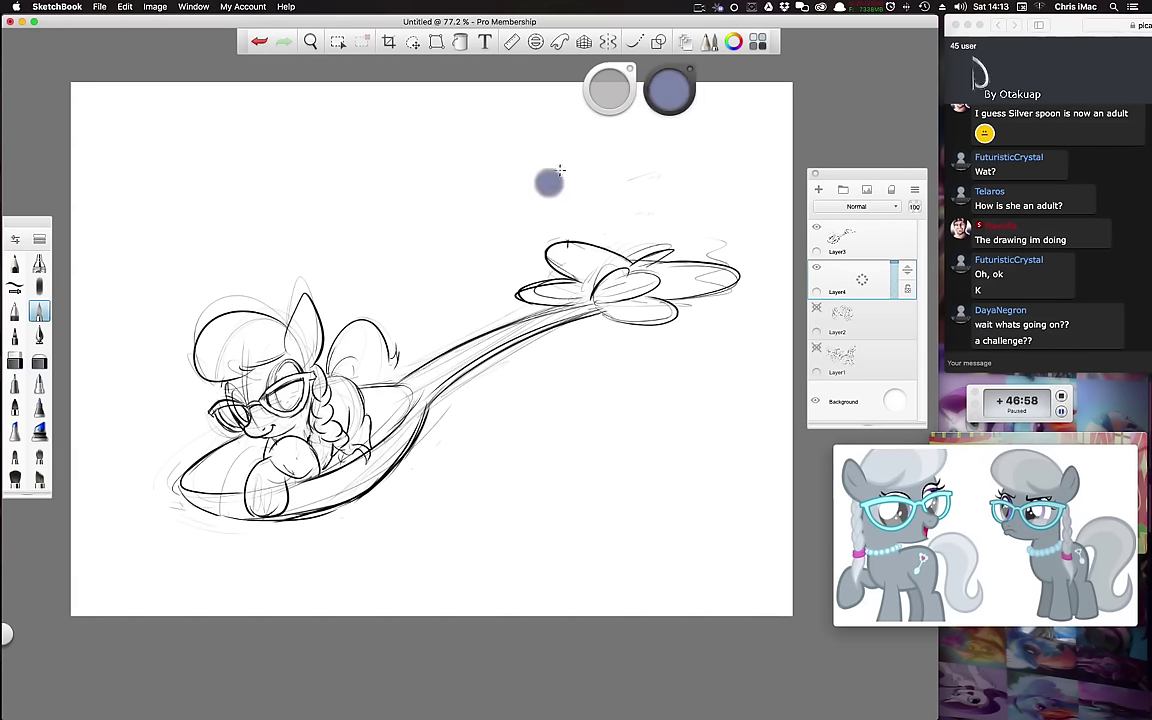
{"action": "mouse_move", "coordinate": [668, 97]}
{"action": "left_mouse_down"}
{"action": "mouse_move", "coordinate": [670, 88]}
{"action": "mouse_move", "coordinate": [589, 103]}
{"action": "mouse_move", "coordinate": [387, 180]}
{"action": "left_mouse_up"}
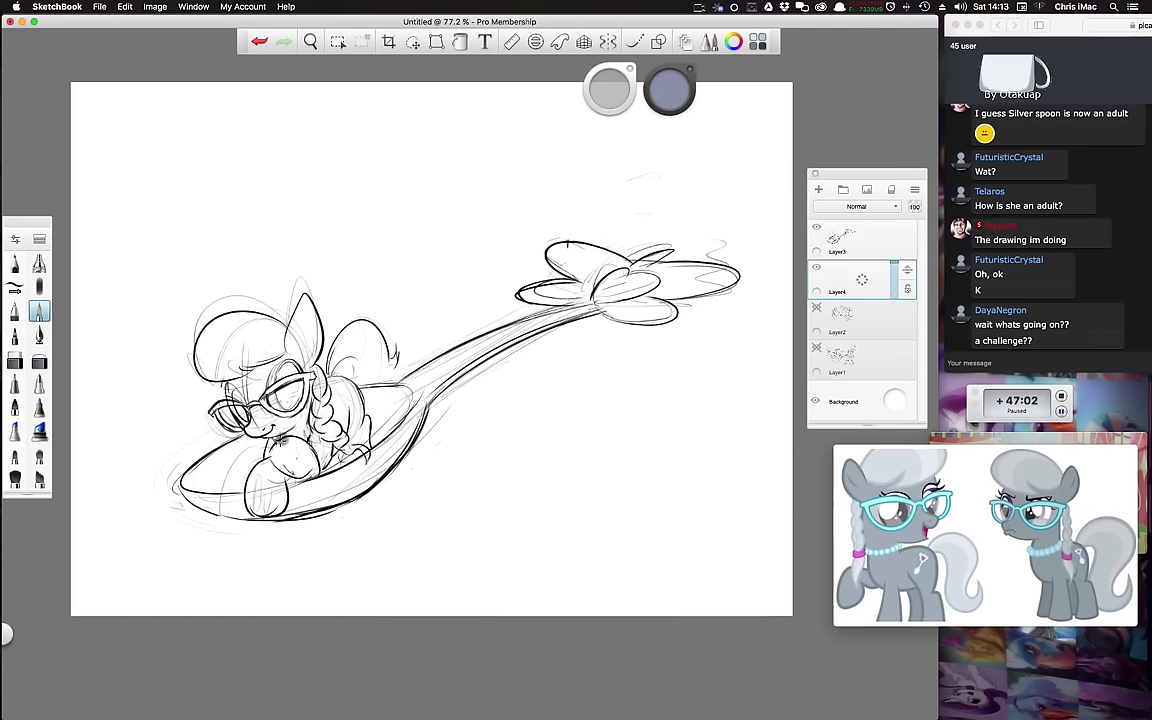
Step: Paint the pony's forelegs, face, ear and body in flat blue-grey under the line art
{"action": "mouse_move", "coordinate": [282, 437]}
{"action": "left_mouse_down"}
{"action": "mouse_move", "coordinate": [271, 447]}
{"action": "mouse_move", "coordinate": [303, 472]}
{"action": "left_mouse_up"}
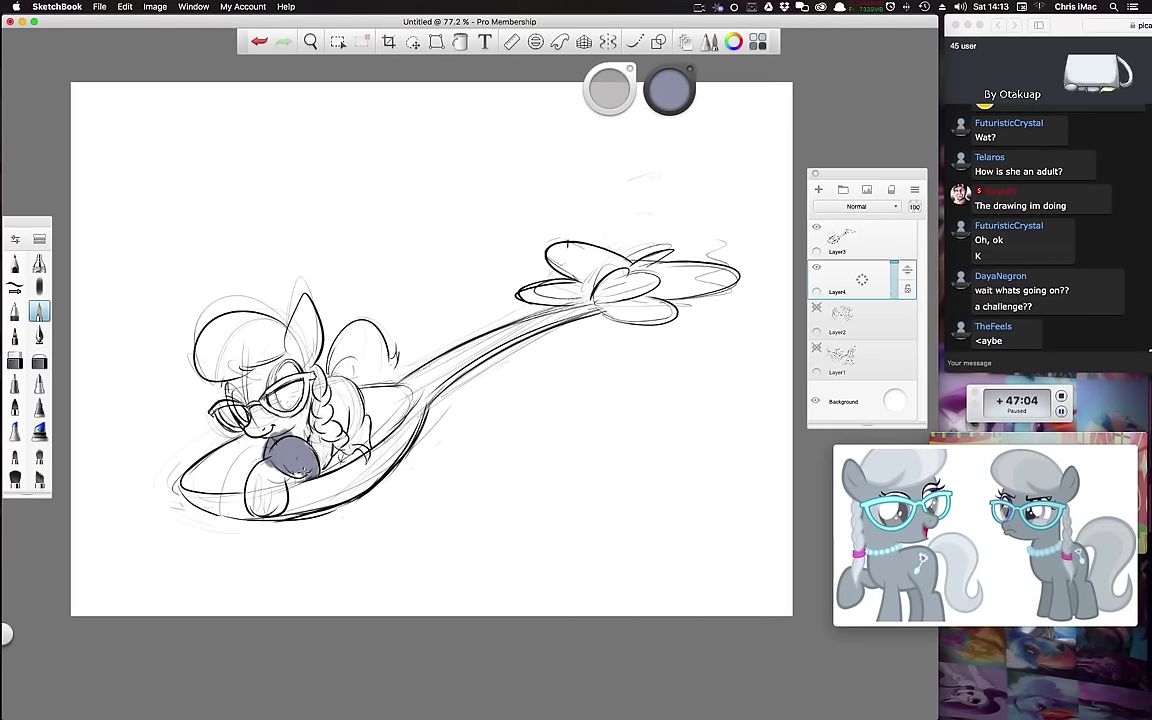
{"action": "mouse_move", "coordinate": [256, 510]}
{"action": "left_mouse_down"}
{"action": "mouse_move", "coordinate": [277, 441]}
{"action": "mouse_move", "coordinate": [267, 432]}
{"action": "left_mouse_up"}
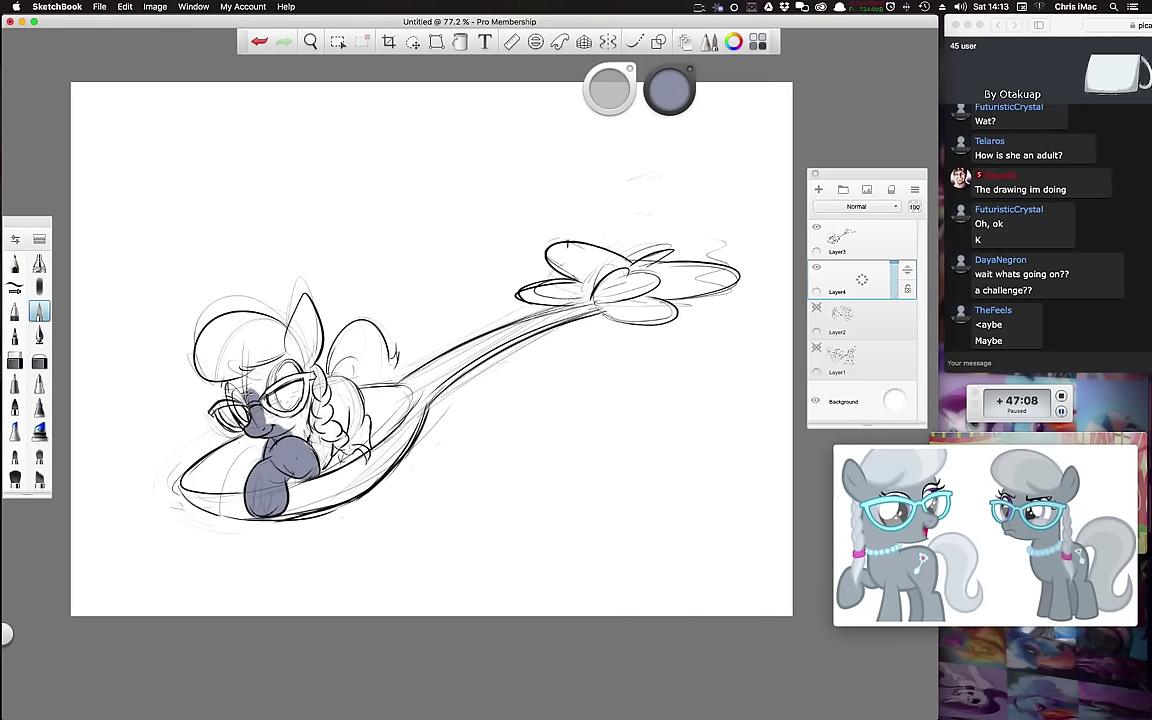
{"action": "mouse_move", "coordinate": [240, 390]}
{"action": "left_mouse_down"}
{"action": "mouse_move", "coordinate": [255, 355]}
{"action": "mouse_move", "coordinate": [258, 408]}
{"action": "mouse_move", "coordinate": [301, 410]}
{"action": "mouse_move", "coordinate": [300, 431]}
{"action": "left_mouse_up"}
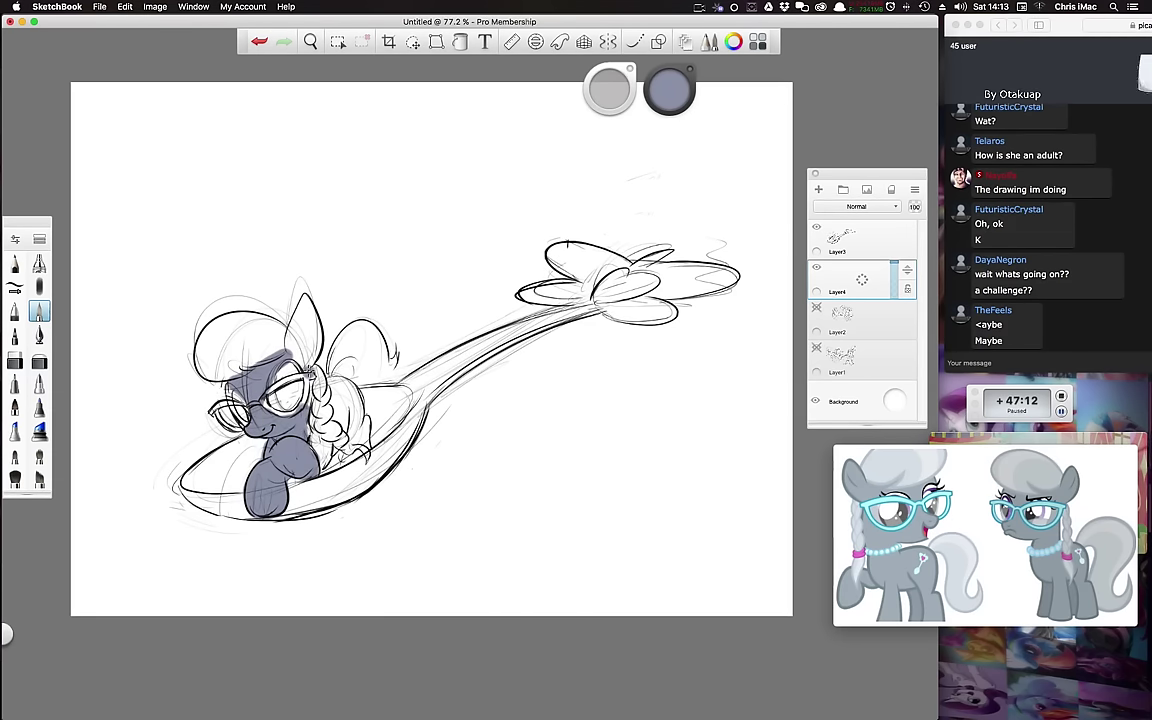
{"action": "mouse_move", "coordinate": [293, 343]}
{"action": "left_mouse_down"}
{"action": "mouse_move", "coordinate": [268, 290]}
{"action": "mouse_move", "coordinate": [285, 270]}
{"action": "mouse_move", "coordinate": [311, 425]}
{"action": "mouse_move", "coordinate": [349, 396]}
{"action": "mouse_move", "coordinate": [341, 412]}
{"action": "mouse_move", "coordinate": [337, 383]}
{"action": "mouse_move", "coordinate": [306, 418]}
{"action": "left_mouse_up"}
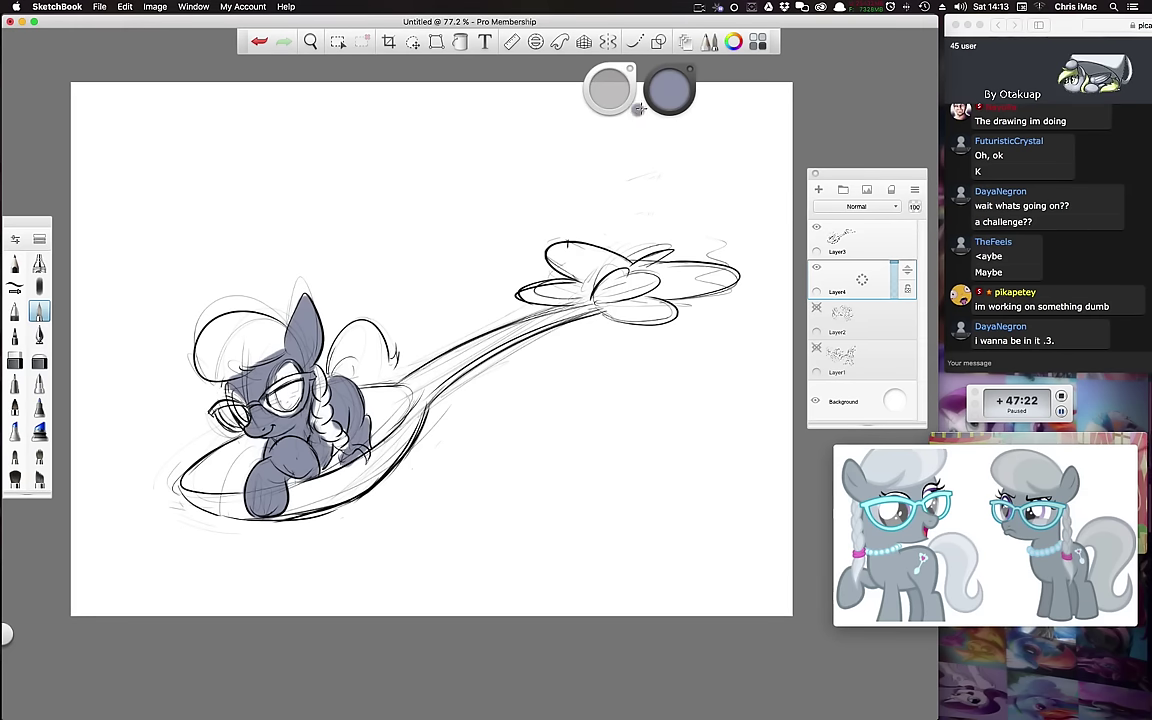
Step: Paint the pony's mane, braid and tail in a lighter neutral grey, undoing the stray dab
{"action": "left_click_drag", "start_coordinate": [669, 101], "coordinate": [653, 152]}
{"action": "mouse_move", "coordinate": [280, 352]}
{"action": "left_mouse_down"}
{"action": "mouse_move", "coordinate": [253, 346]}
{"action": "mouse_move", "coordinate": [260, 325]}
{"action": "mouse_move", "coordinate": [209, 354]}
{"action": "mouse_move", "coordinate": [248, 364]}
{"action": "mouse_move", "coordinate": [260, 337]}
{"action": "left_mouse_up"}
{"action": "left_click", "coordinate": [411, 272]}
{"action": "key", "text": "super+z"}
{"action": "left_click_drag", "start_coordinate": [609, 98], "coordinate": [436, 150]}
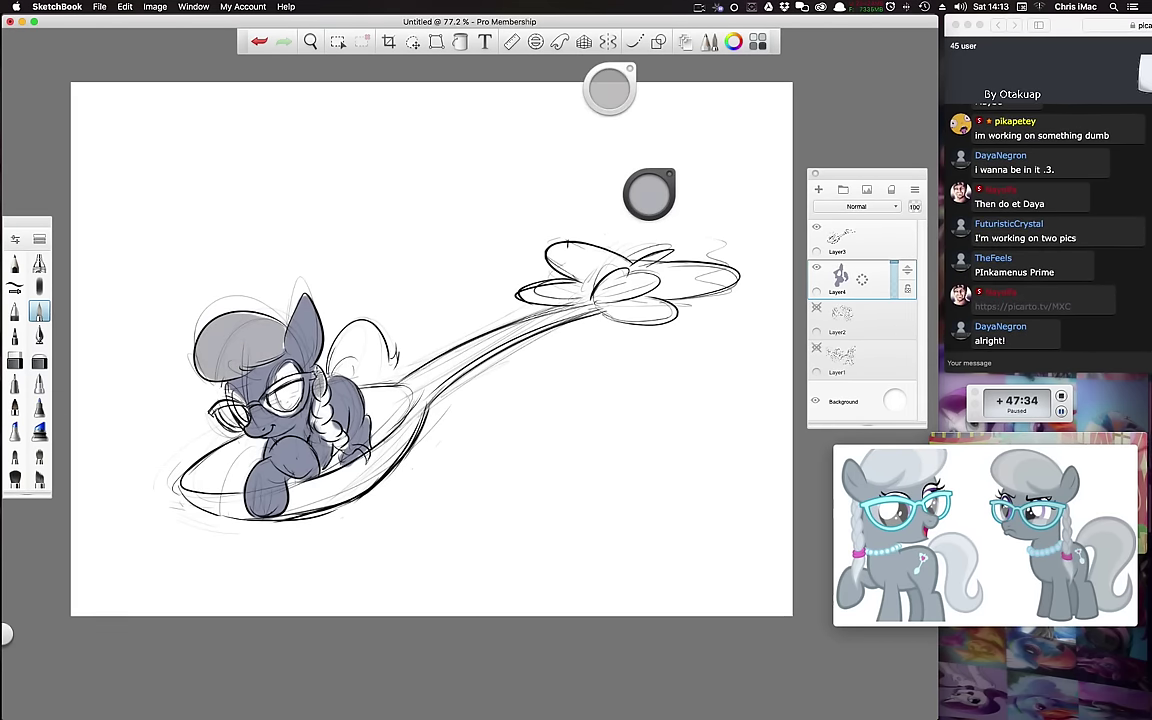
{"action": "left_click_drag", "start_coordinate": [331, 434], "coordinate": [341, 440]}
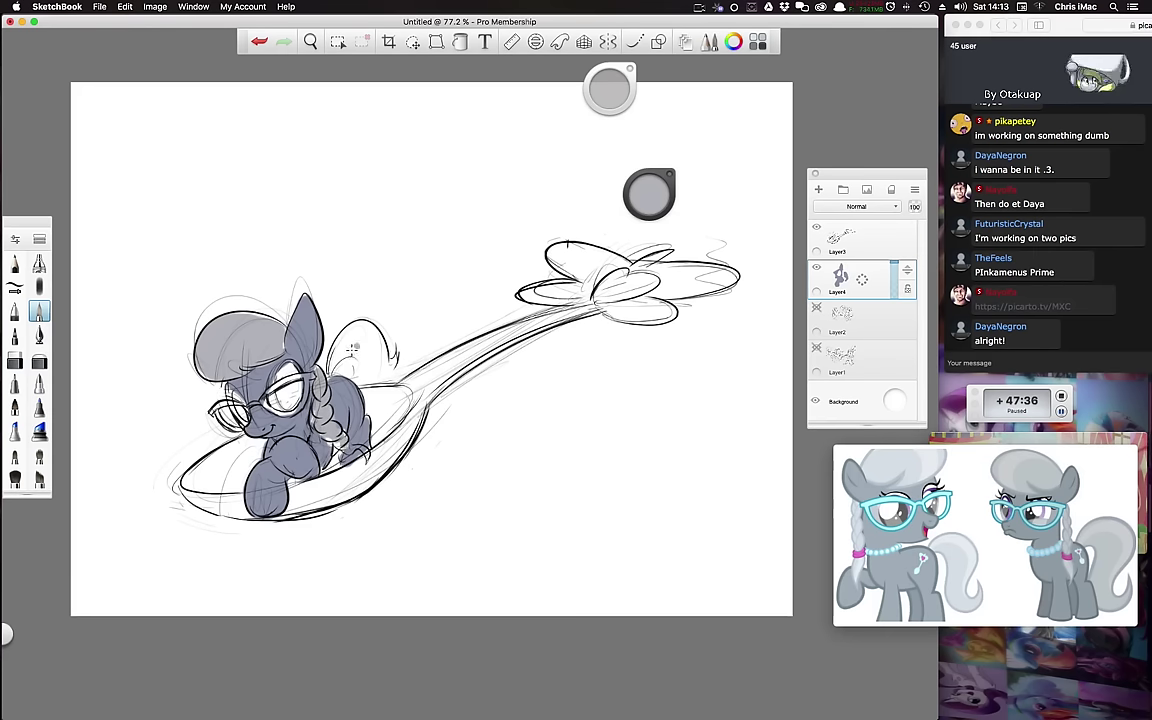
{"action": "mouse_move", "coordinate": [332, 369]}
{"action": "left_mouse_down"}
{"action": "mouse_move", "coordinate": [394, 374]}
{"action": "mouse_move", "coordinate": [385, 343]}
{"action": "mouse_move", "coordinate": [328, 371]}
{"action": "left_mouse_up"}
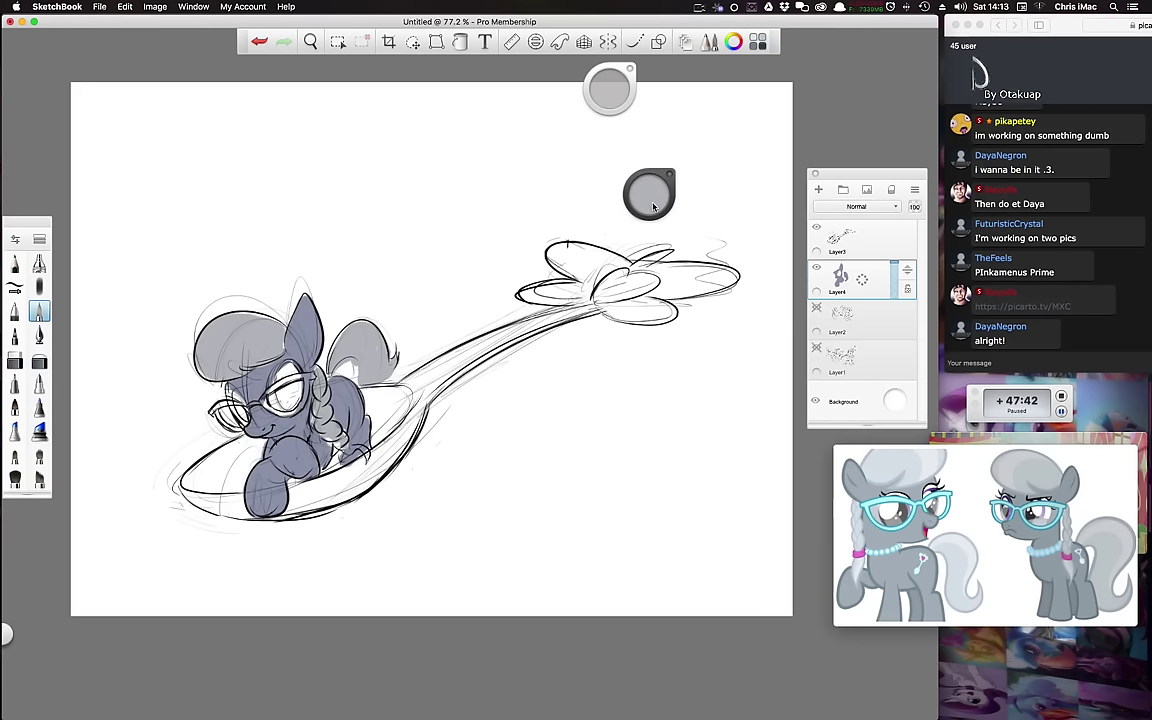
Step: Set the brush colour to a pale blue and adjust the brush for painting the spoon
{"action": "mouse_move", "coordinate": [649, 193]}
{"action": "left_mouse_down"}
{"action": "mouse_move", "coordinate": [659, 134]}
{"action": "mouse_move", "coordinate": [607, 98]}
{"action": "left_mouse_up"}
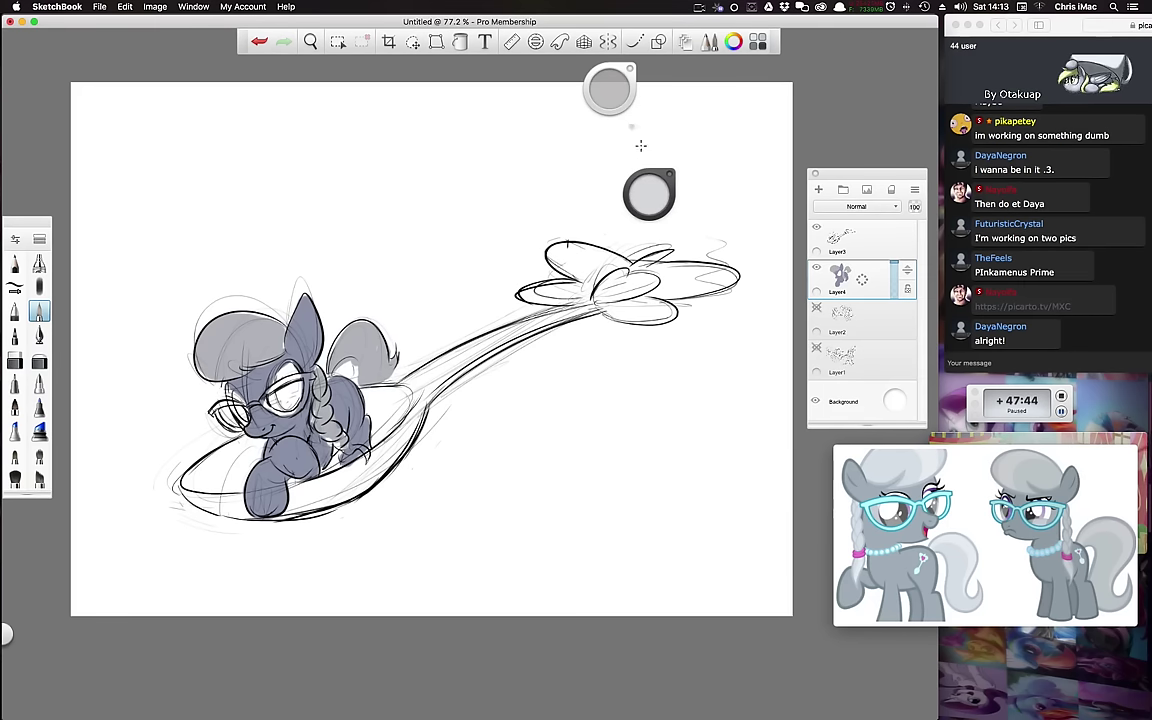
{"action": "left_click", "coordinate": [656, 196]}
{"action": "left_click_drag", "start_coordinate": [642, 222], "coordinate": [633, 217]}
{"action": "left_click", "coordinate": [647, 184]}
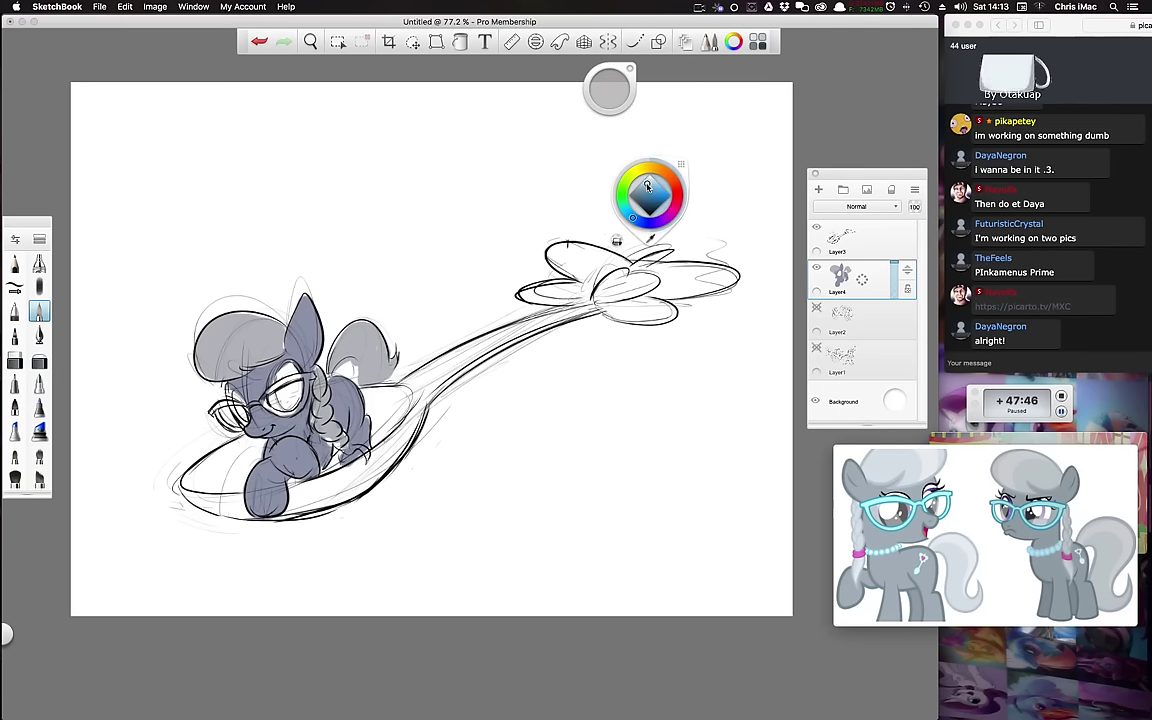
{"action": "left_click_drag", "start_coordinate": [618, 76], "coordinate": [838, 100]}
Step: Paint the spoon's bowl and handle in flat pale blue around the pony
{"action": "mouse_move", "coordinate": [400, 435]}
{"action": "left_mouse_down"}
{"action": "mouse_move", "coordinate": [306, 503]}
{"action": "mouse_move", "coordinate": [378, 460]}
{"action": "left_mouse_up"}
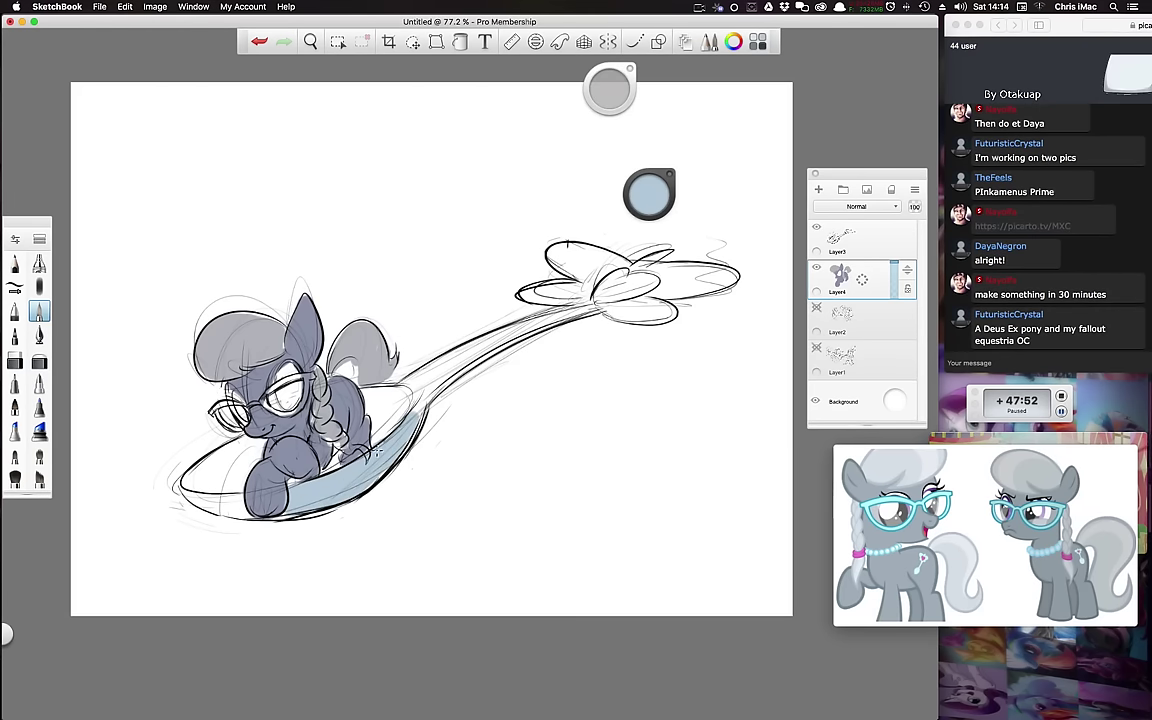
{"action": "mouse_move", "coordinate": [340, 360]}
{"action": "left_mouse_down"}
{"action": "mouse_move", "coordinate": [537, 270]}
{"action": "mouse_move", "coordinate": [352, 386]}
{"action": "left_mouse_up"}
{"action": "left_click_drag", "start_coordinate": [467, 357], "coordinate": [394, 418]}
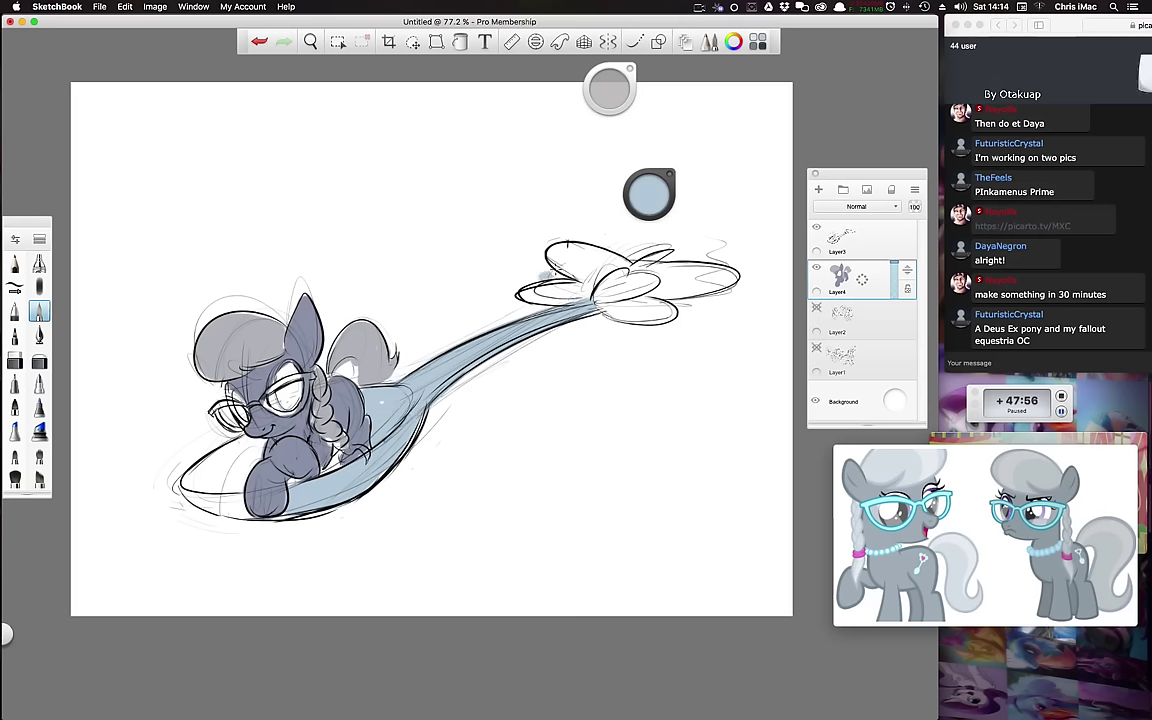
{"action": "left_click_drag", "start_coordinate": [614, 101], "coordinate": [611, 119]}
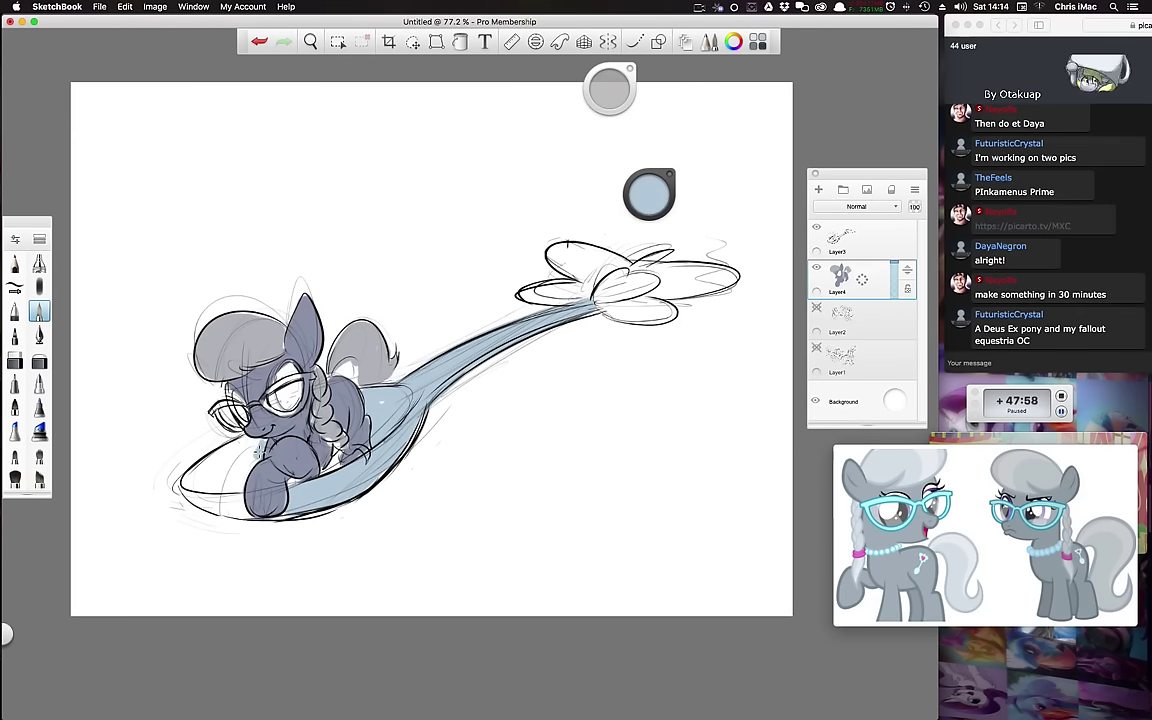
{"action": "mouse_move", "coordinate": [250, 440]}
{"action": "left_mouse_down"}
{"action": "mouse_move", "coordinate": [210, 458]}
{"action": "mouse_move", "coordinate": [222, 510]}
{"action": "left_mouse_up"}
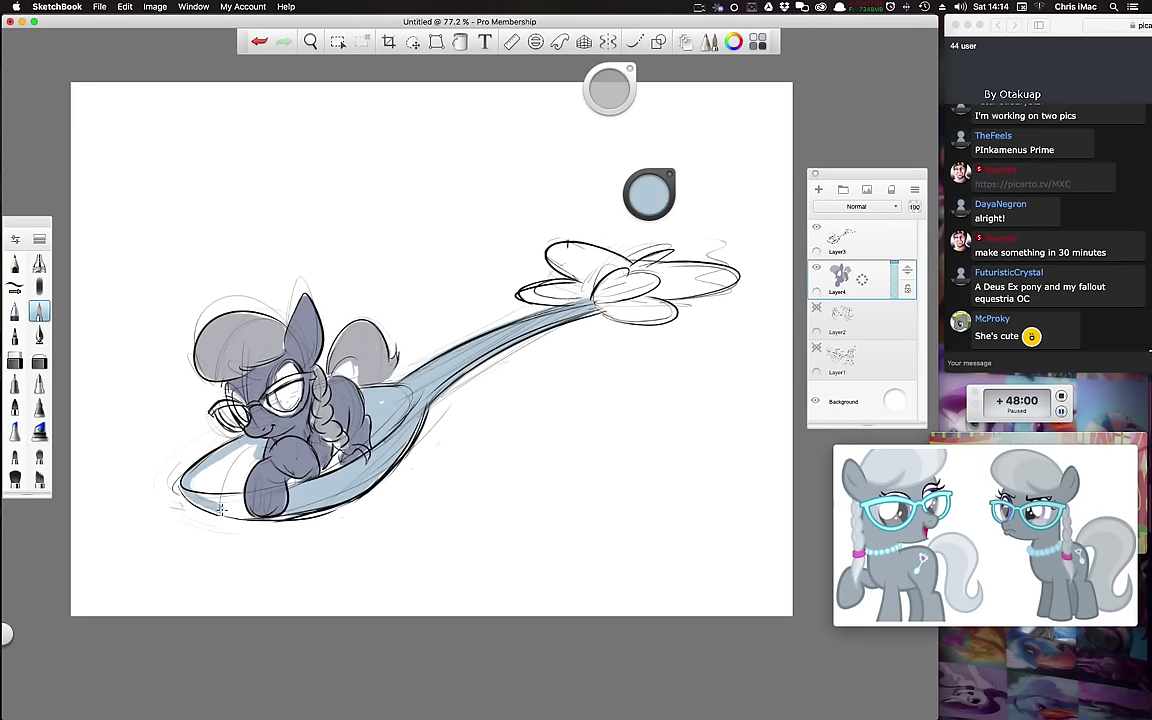
{"action": "mouse_move", "coordinate": [251, 460]}
{"action": "left_mouse_down"}
{"action": "mouse_move", "coordinate": [236, 492]}
{"action": "mouse_move", "coordinate": [208, 473]}
{"action": "left_mouse_up"}
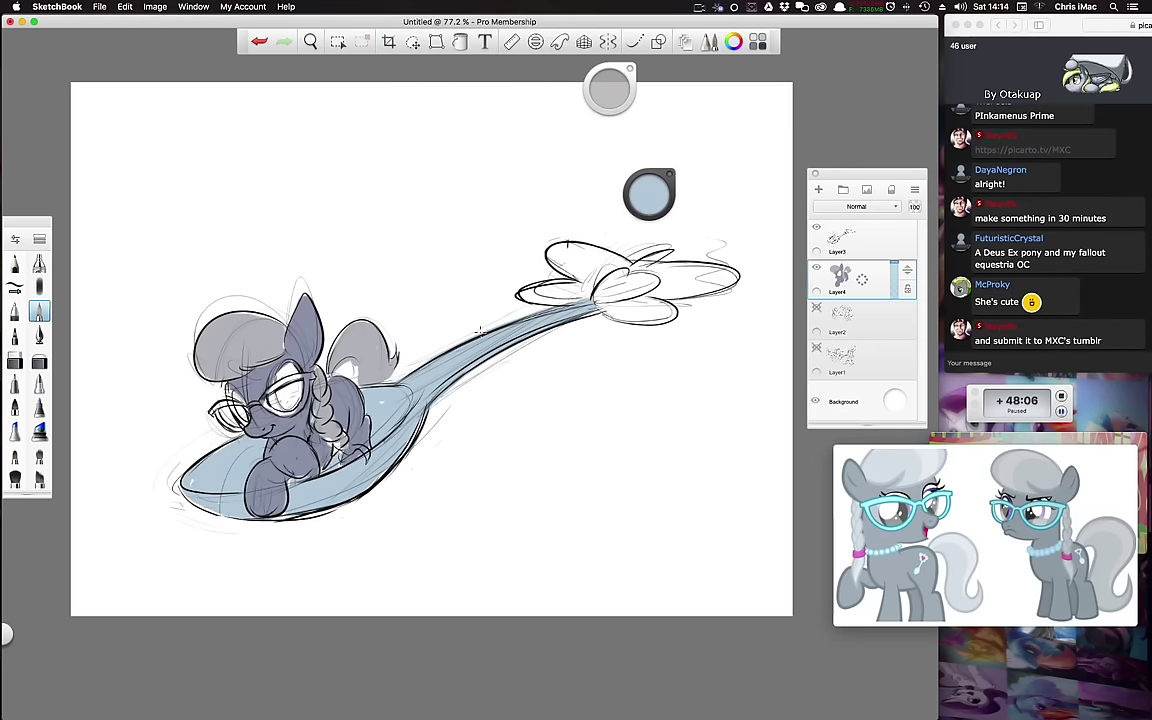
Step: Fill the petals at the end of the spoon's handle with the same pale blue
{"action": "mouse_move", "coordinate": [602, 307]}
{"action": "left_mouse_down"}
{"action": "mouse_move", "coordinate": [664, 312]}
{"action": "mouse_move", "coordinate": [630, 315]}
{"action": "mouse_move", "coordinate": [730, 275]}
{"action": "mouse_move", "coordinate": [630, 268]}
{"action": "mouse_move", "coordinate": [584, 247]}
{"action": "mouse_move", "coordinate": [562, 254]}
{"action": "mouse_move", "coordinate": [578, 286]}
{"action": "left_mouse_up"}
{"action": "mouse_move", "coordinate": [595, 278]}
{"action": "left_mouse_down"}
{"action": "mouse_move", "coordinate": [614, 266]}
{"action": "mouse_move", "coordinate": [568, 265]}
{"action": "left_mouse_up"}
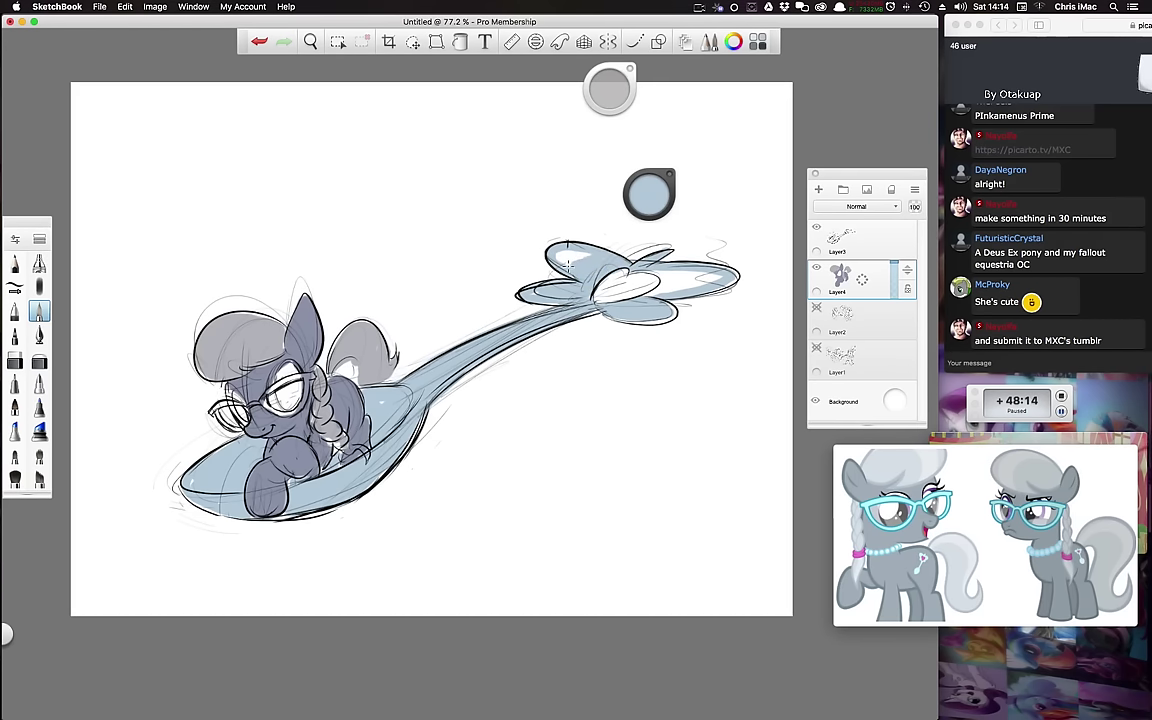
{"action": "left_click_drag", "start_coordinate": [657, 268], "coordinate": [729, 275]}
Step: Change the brush colour to crimson red and paint the heart at the centre of the petals
{"action": "left_click", "coordinate": [650, 195]}
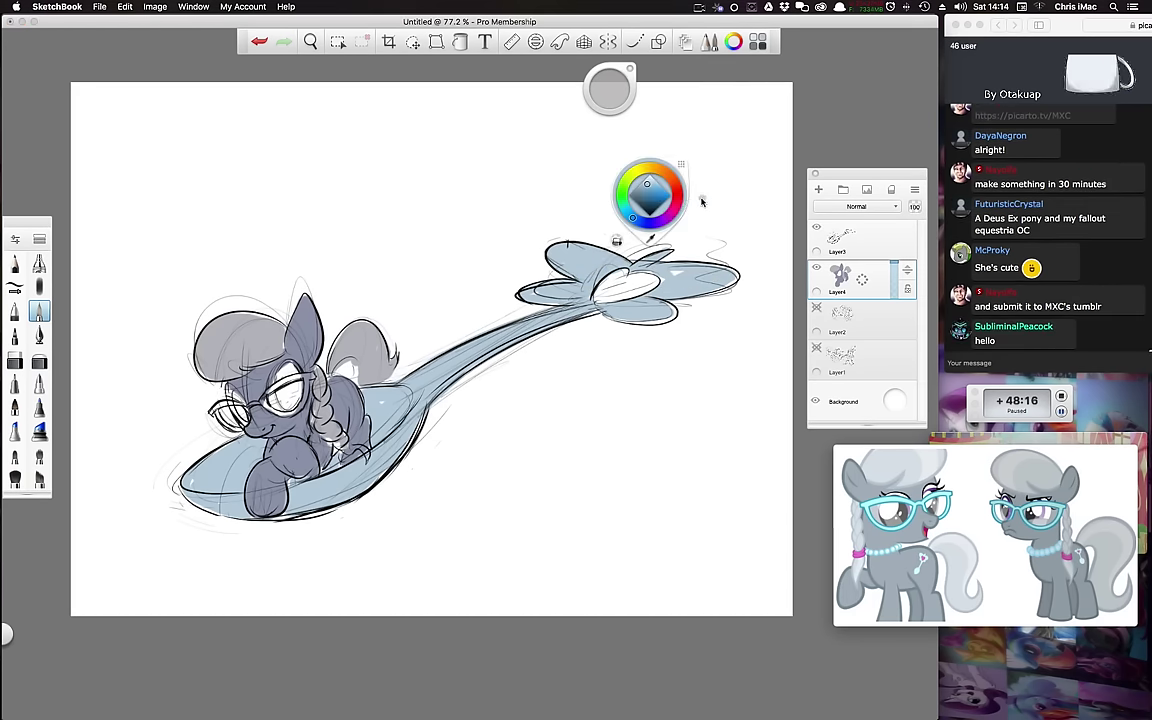
{"action": "left_click", "coordinate": [677, 200]}
{"action": "left_click", "coordinate": [661, 203]}
{"action": "left_click_drag", "start_coordinate": [597, 290], "coordinate": [650, 284]}
Step: Sample the spoon's blue, make it more saturated and paint the frames of the pony's glasses
{"action": "left_click", "coordinate": [491, 471]}
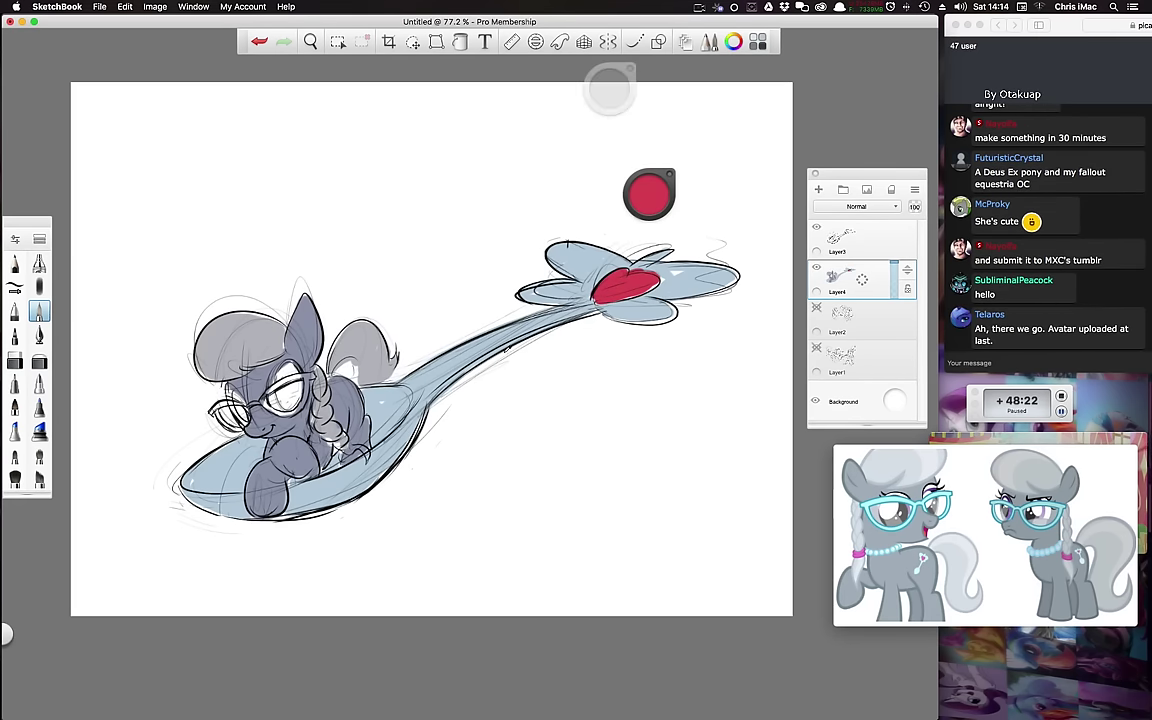
{"action": "left_click", "coordinate": [488, 352], "text": "alt"}
{"action": "left_click", "coordinate": [648, 198]}
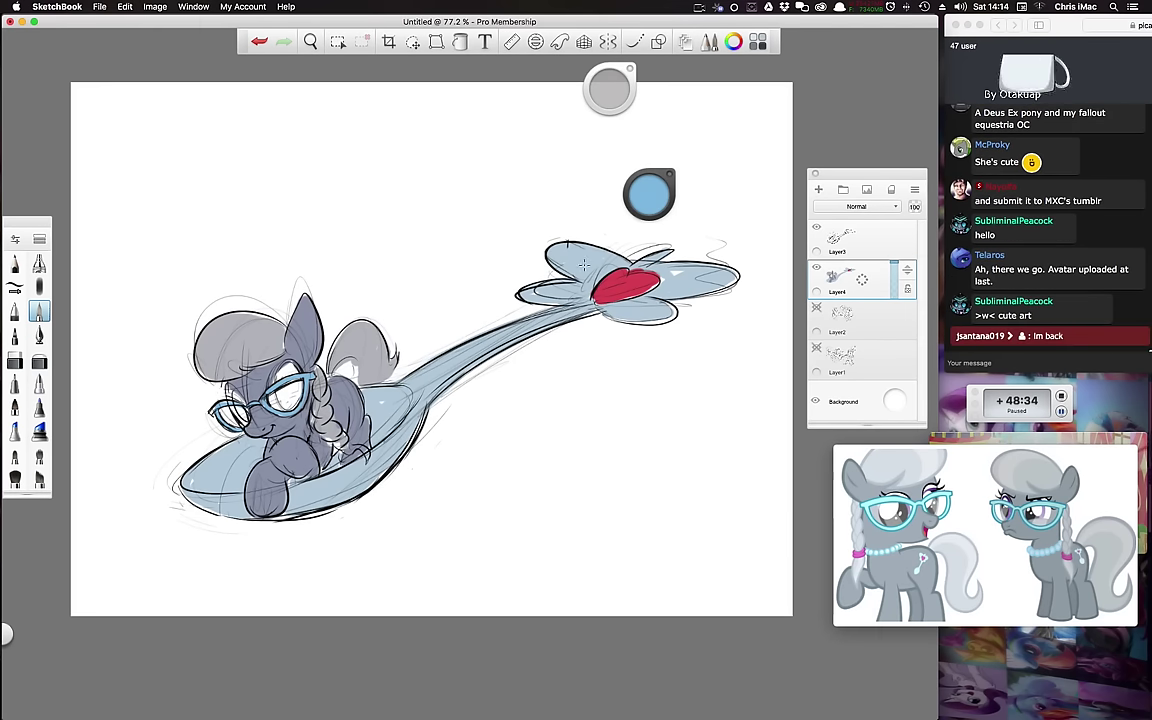
Step: Set the brush colour to purple and paint the irises of both eyes behind the glasses
{"action": "left_click", "coordinate": [649, 195]}
{"action": "left_click", "coordinate": [669, 216]}
{"action": "left_click", "coordinate": [655, 191]}
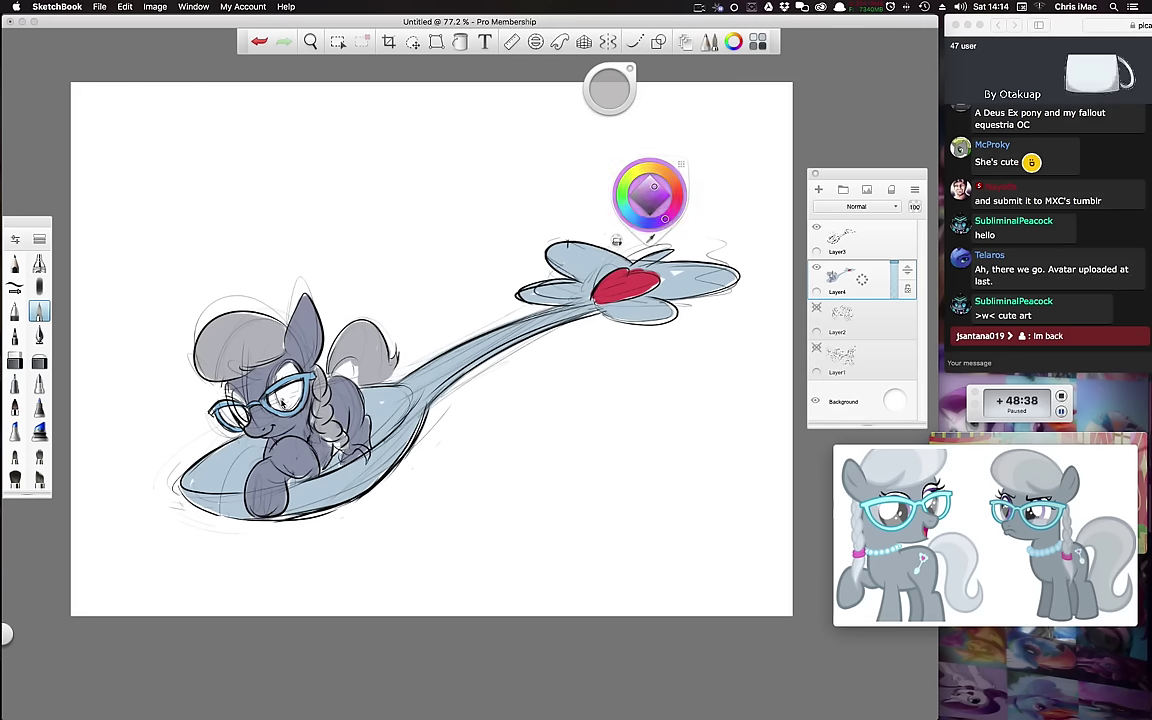
{"action": "mouse_move", "coordinate": [279, 400]}
{"action": "left_mouse_down"}
{"action": "mouse_move", "coordinate": [299, 381]}
{"action": "mouse_move", "coordinate": [292, 402]}
{"action": "left_mouse_up"}
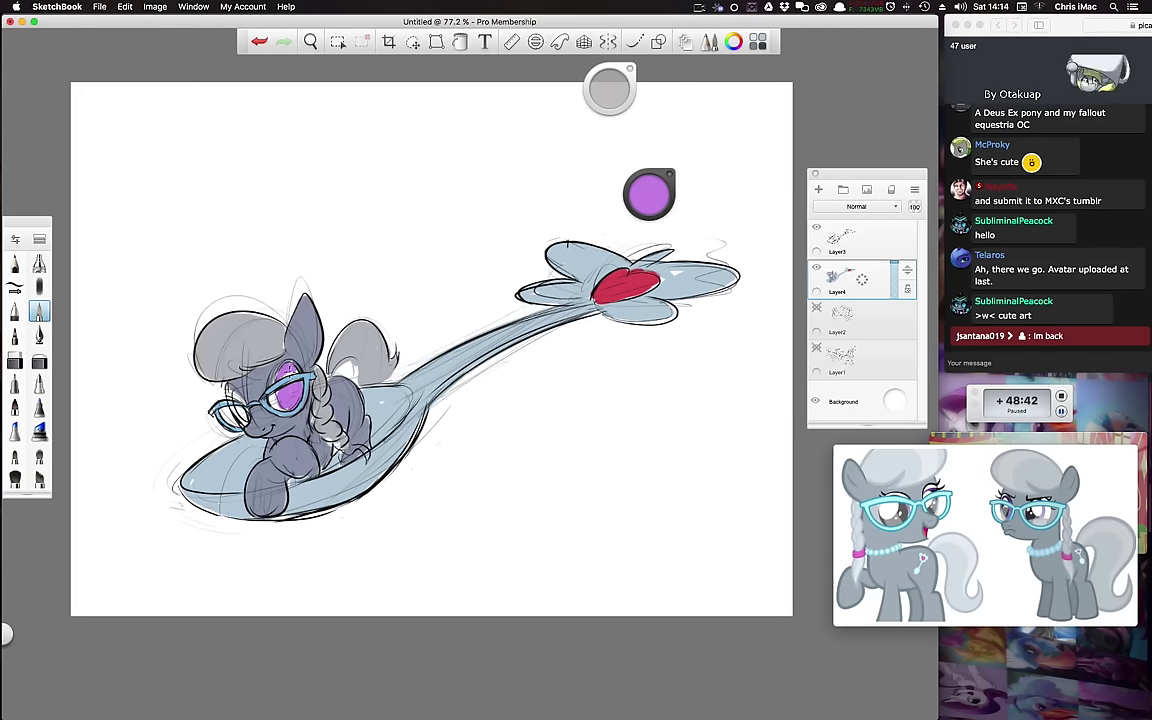
{"action": "left_click_drag", "start_coordinate": [238, 408], "coordinate": [242, 411]}
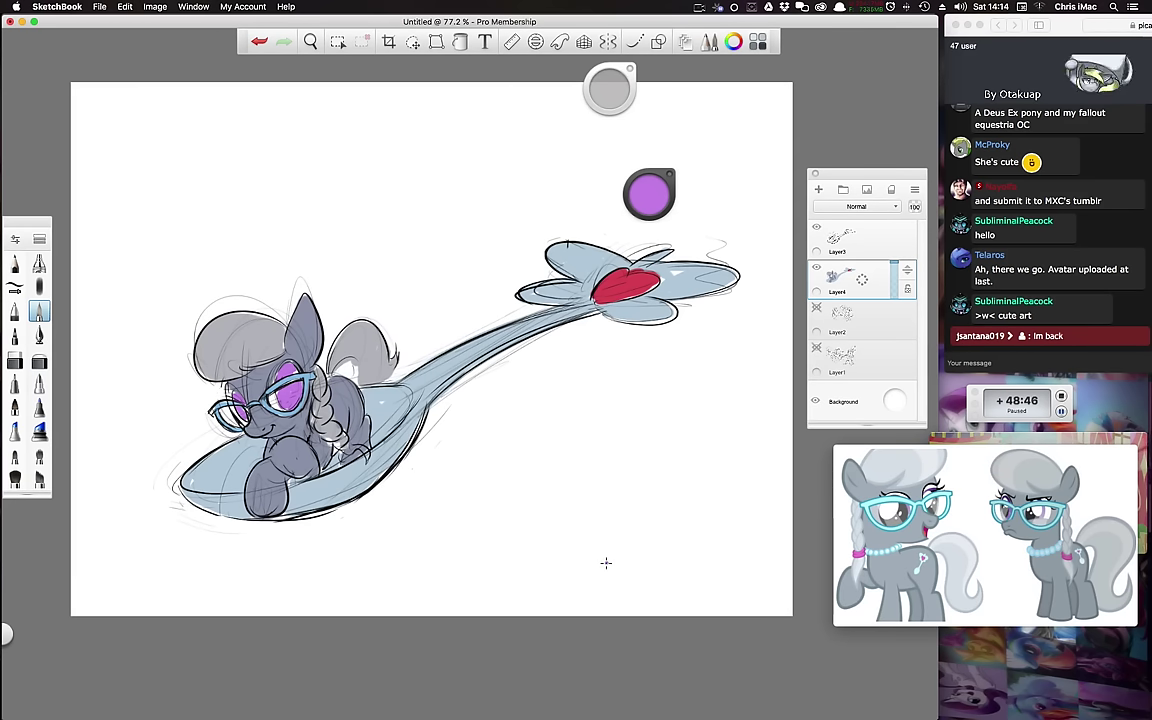
Step: Save the drawing as SilverSpoon in Adobe Photoshop PSD format in the drawings folder
{"action": "key", "text": "super+s"}
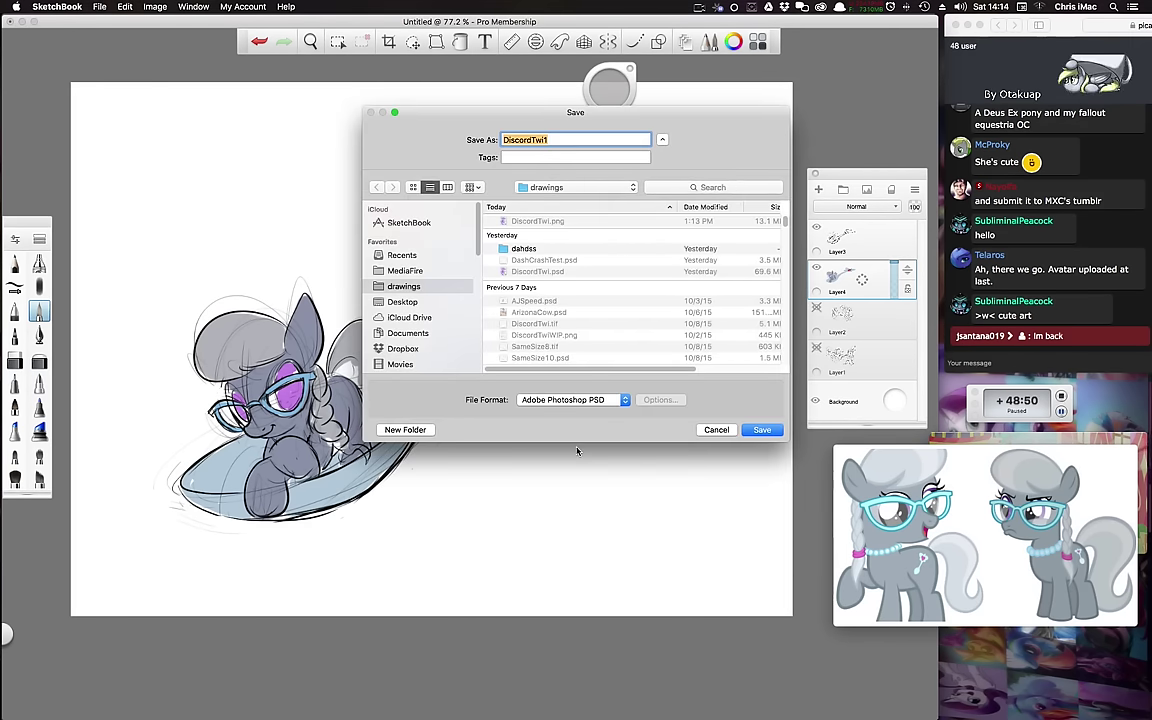
{"action": "type", "text": "SilverSpoon"}
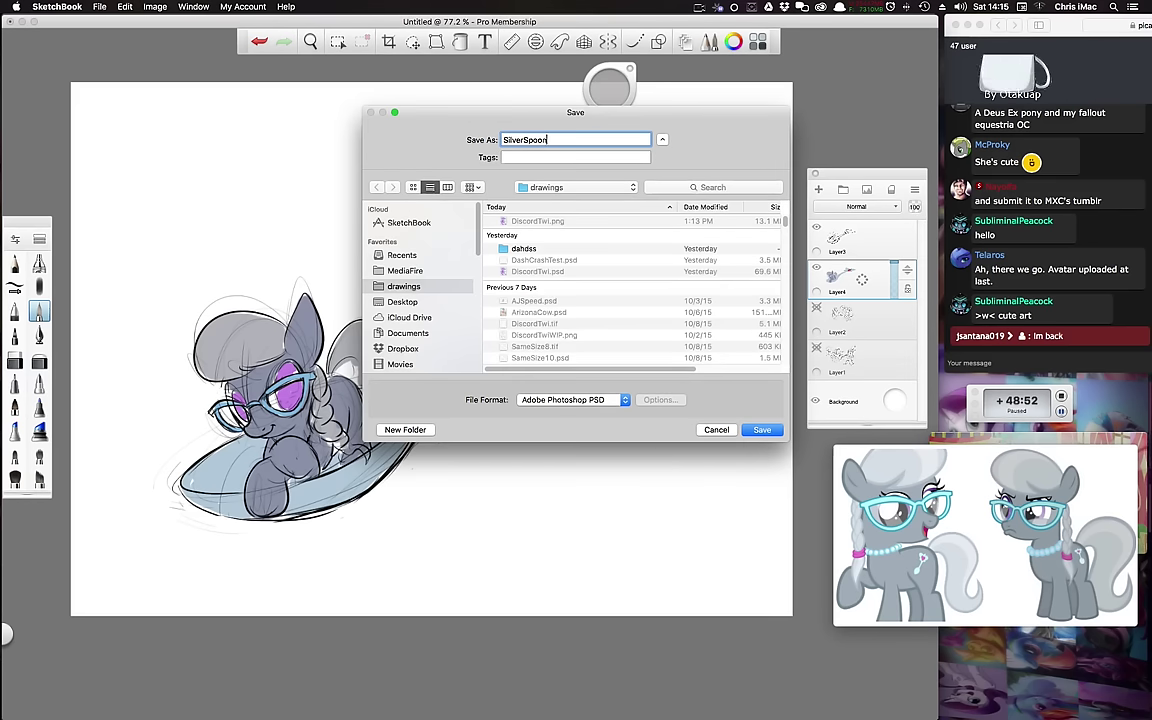
{"action": "key", "text": "Return"}
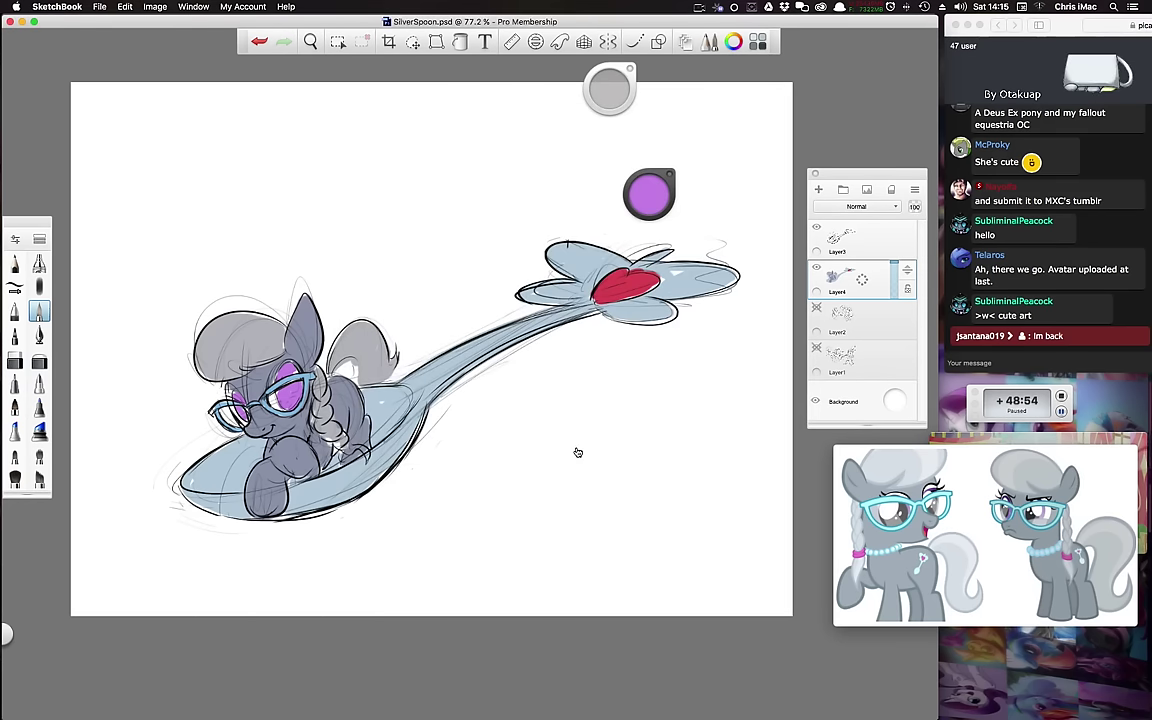
Step: Switch to Photoshop and open SilverSpoon.psd from the drawings folder
{"action": "key", "text": "super+Tab"}
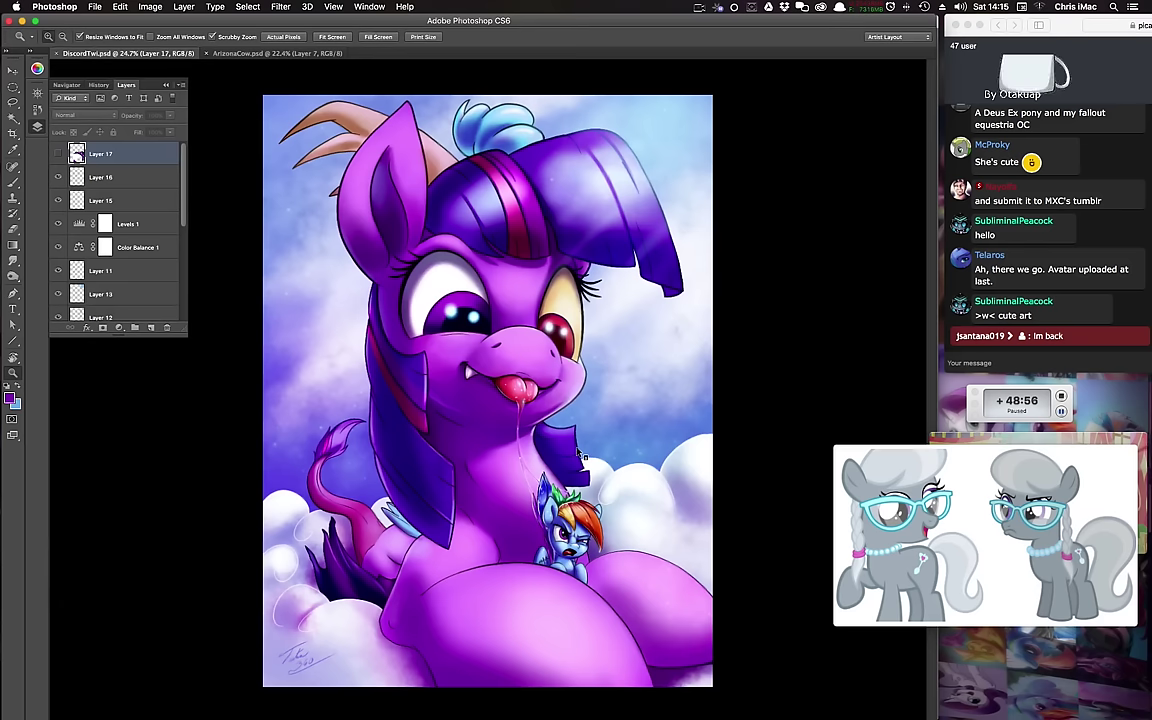
{"action": "key", "text": "ctrl+Tab"}
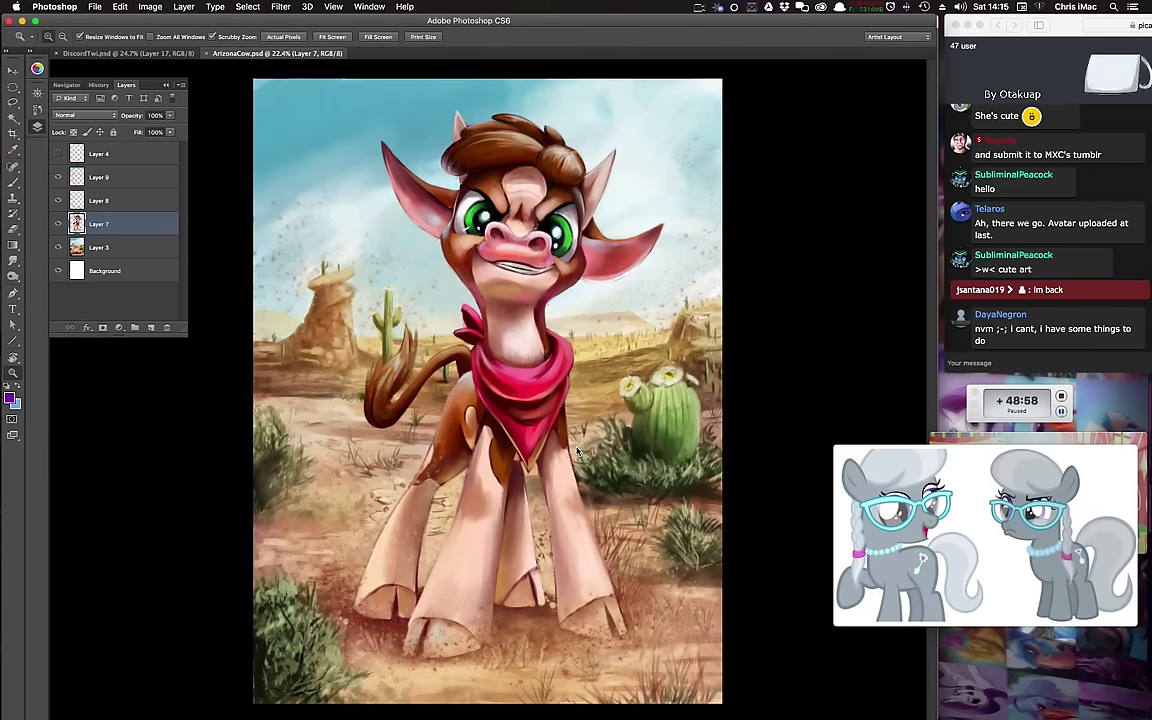
{"action": "key", "text": "super+o"}
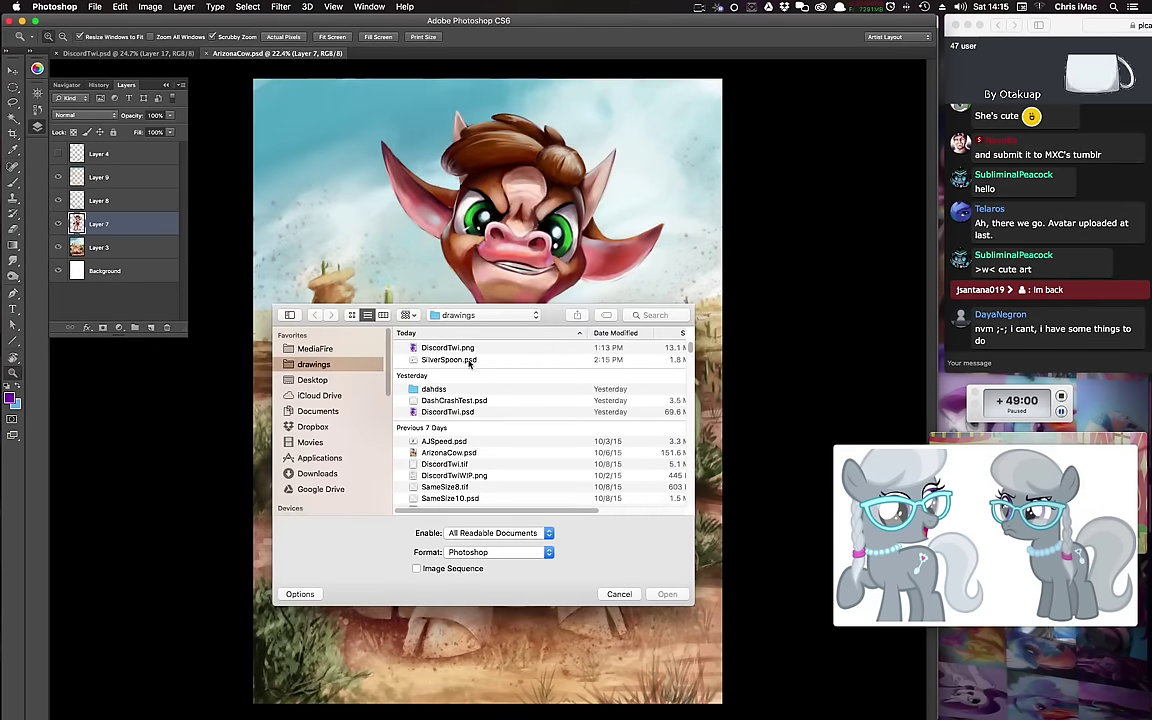
{"action": "left_click", "coordinate": [465, 359]}
{"action": "left_click", "coordinate": [669, 595]}
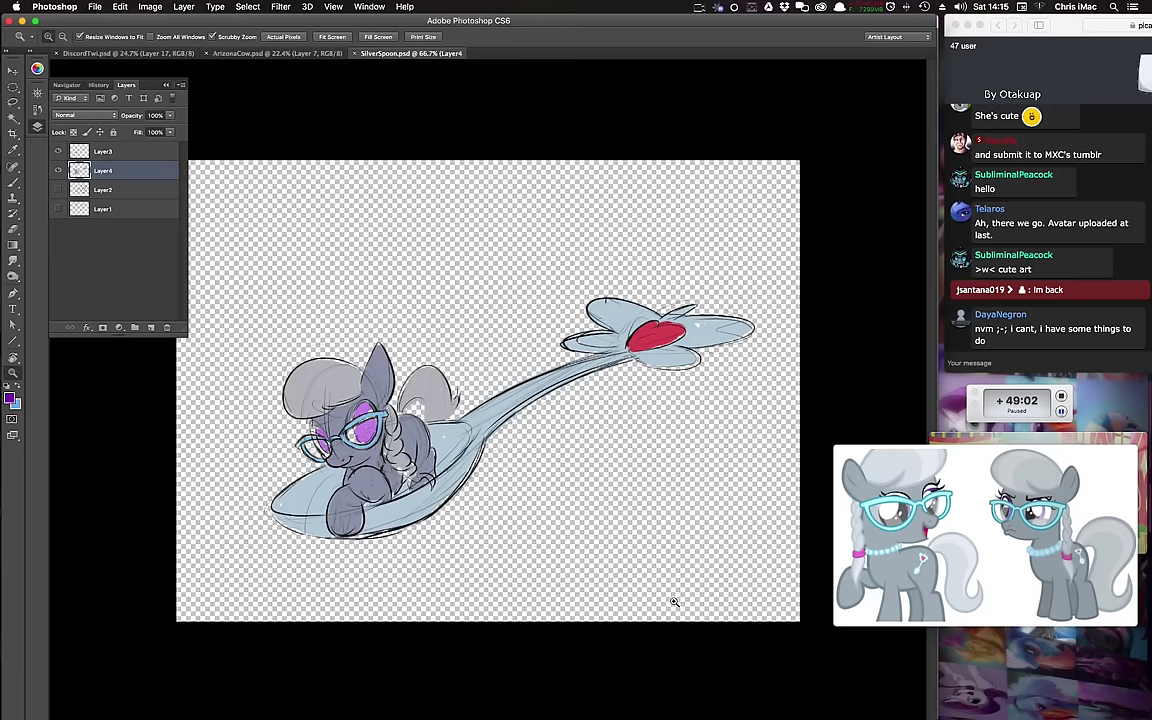
Step: Add a new layer directly beneath Layer4 and fill it with white as the backdrop
{"action": "left_click", "coordinate": [150, 328], "text": "ctrl"}
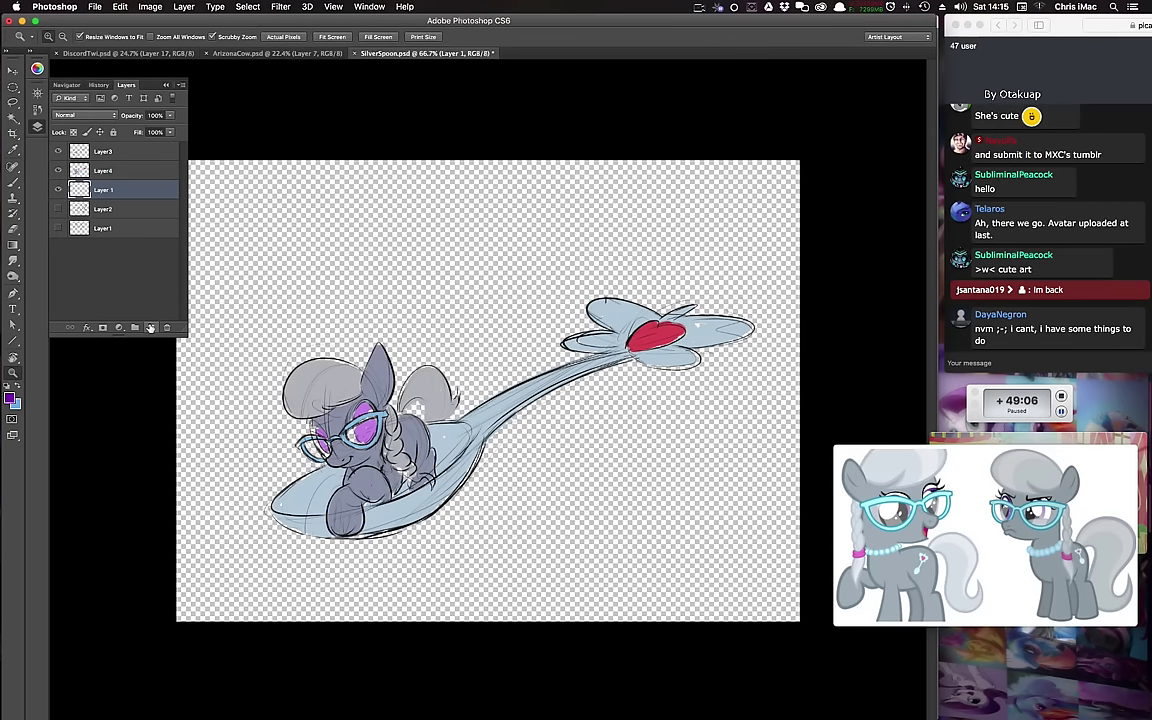
{"action": "key", "text": "ctrl+BackSpace"}
{"action": "key", "text": "d"}
{"action": "key", "text": "ctrl+BackSpace"}
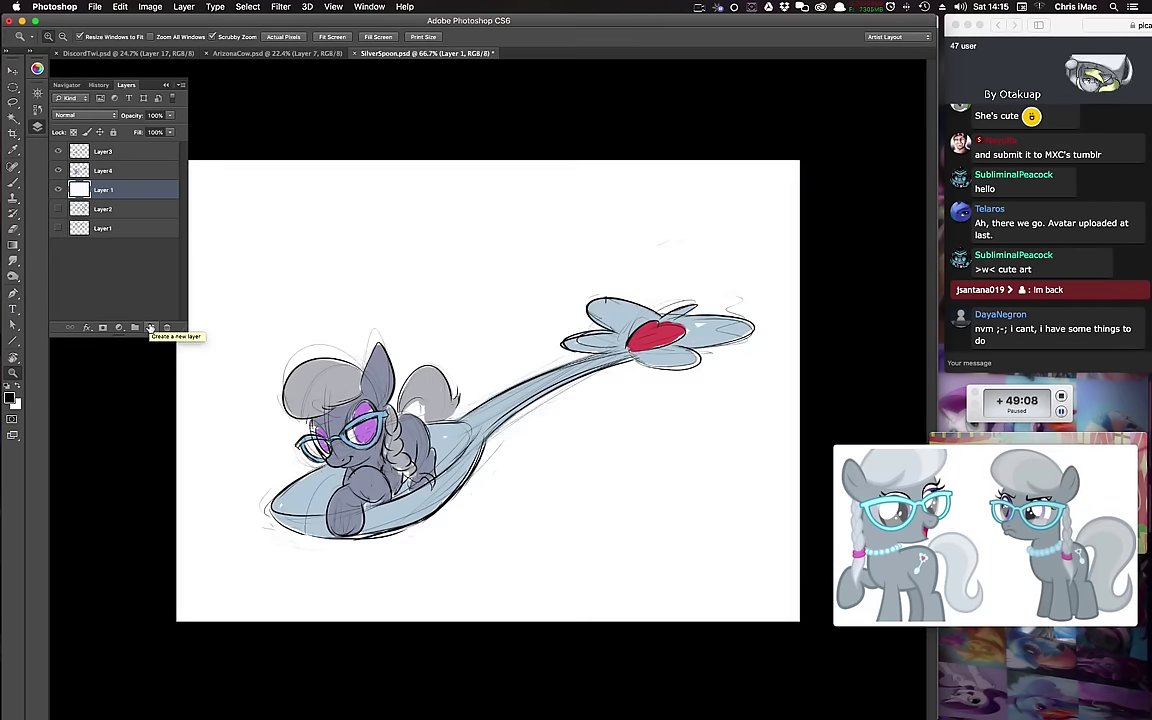
Step: Lock the transparent pixels of the Layer3 line art and recolour its lines medium blue
{"action": "scroll", "coordinate": [458, 509], "scroll_direction": "up", "scroll_amount": 2}
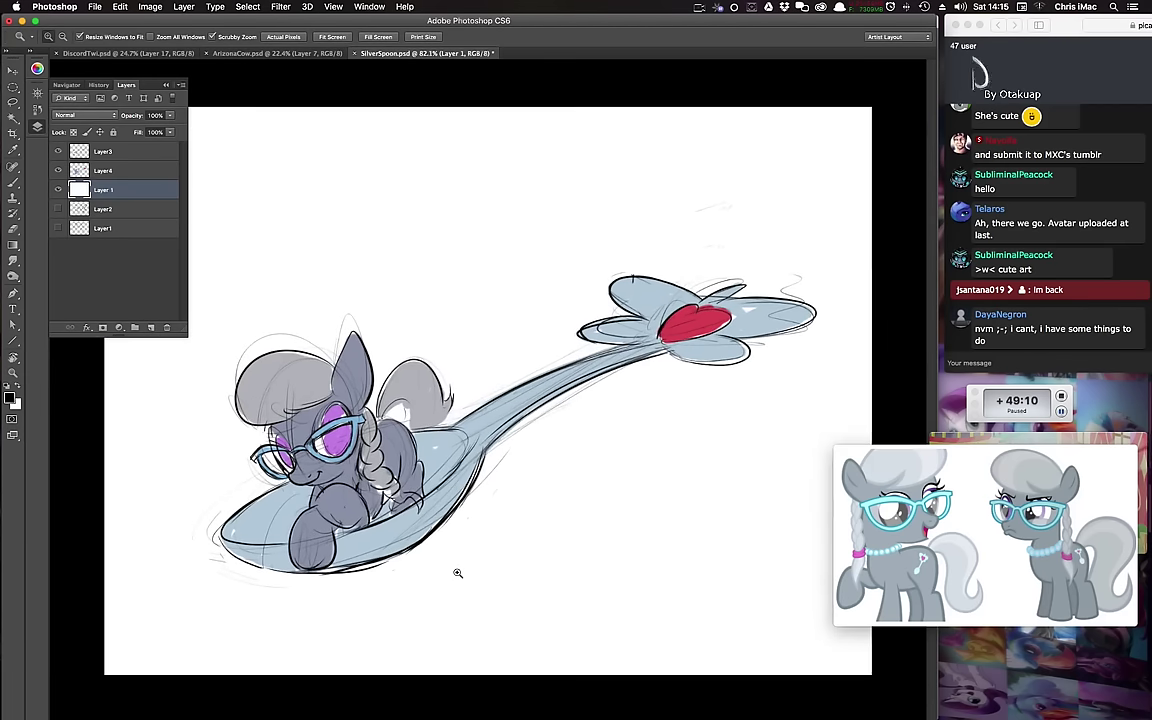
{"action": "key", "text": "b"}
{"action": "left_click", "coordinate": [141, 156]}
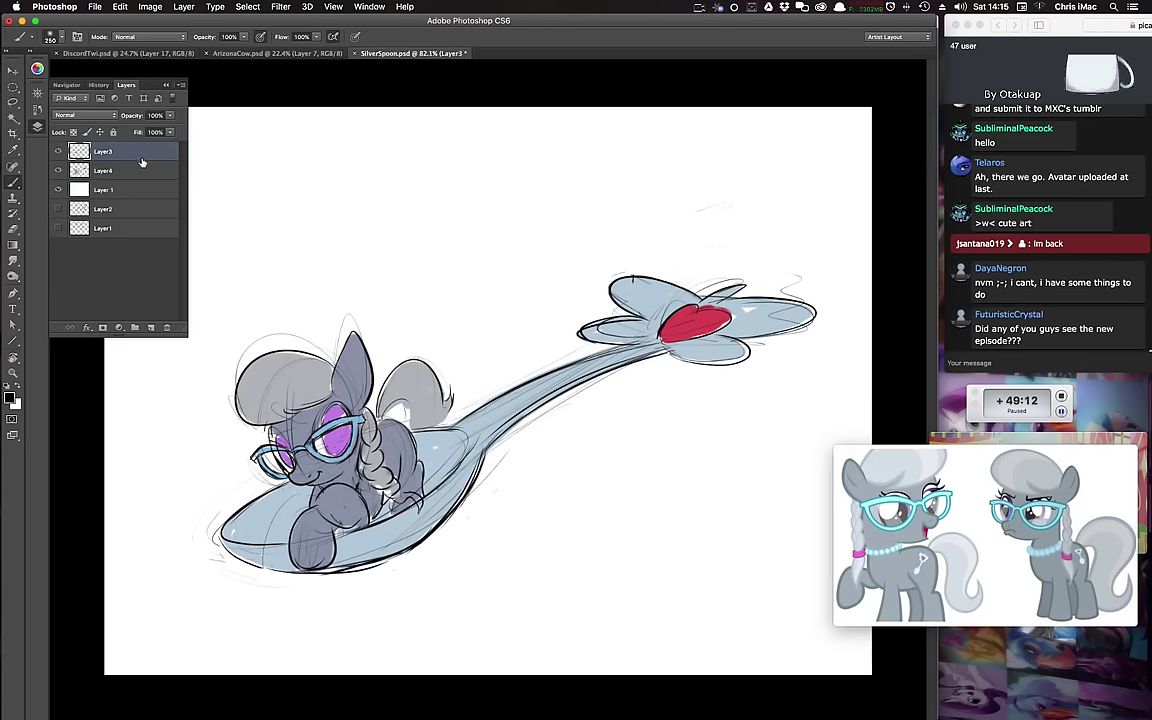
{"action": "left_click", "coordinate": [73, 132]}
{"action": "left_click_drag", "start_coordinate": [487, 364], "coordinate": [537, 292]}
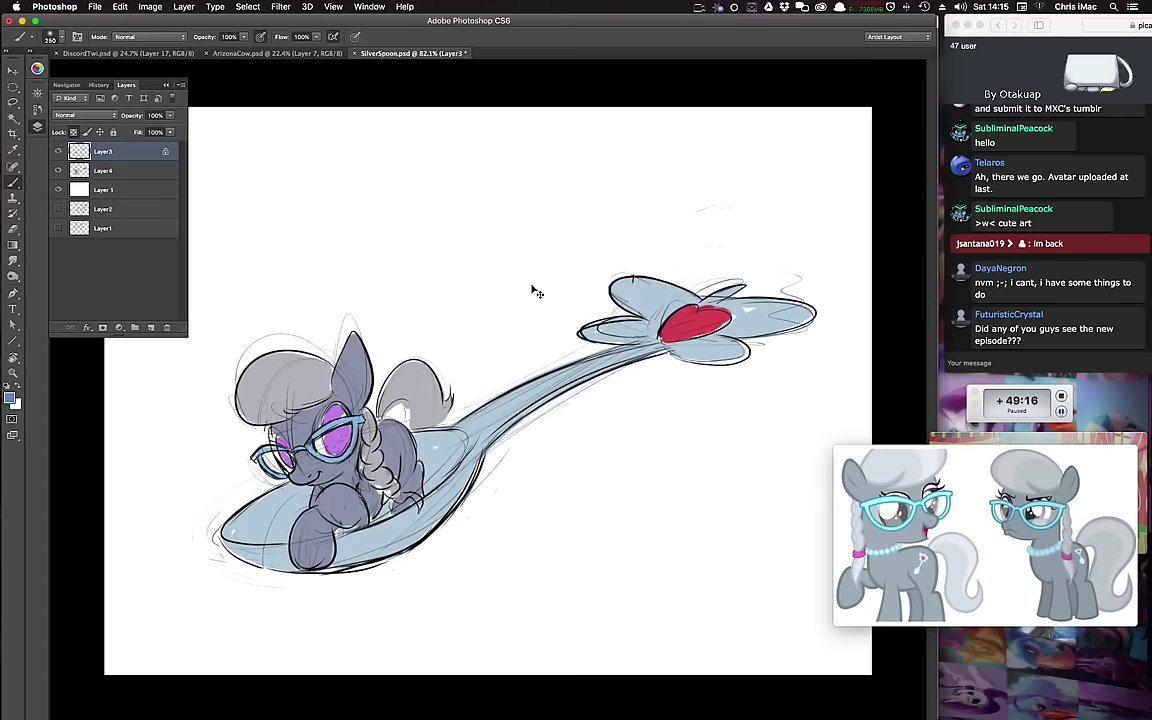
{"action": "key", "text": "super+BackSpace"}
{"action": "key", "text": "alt+BackSpace"}
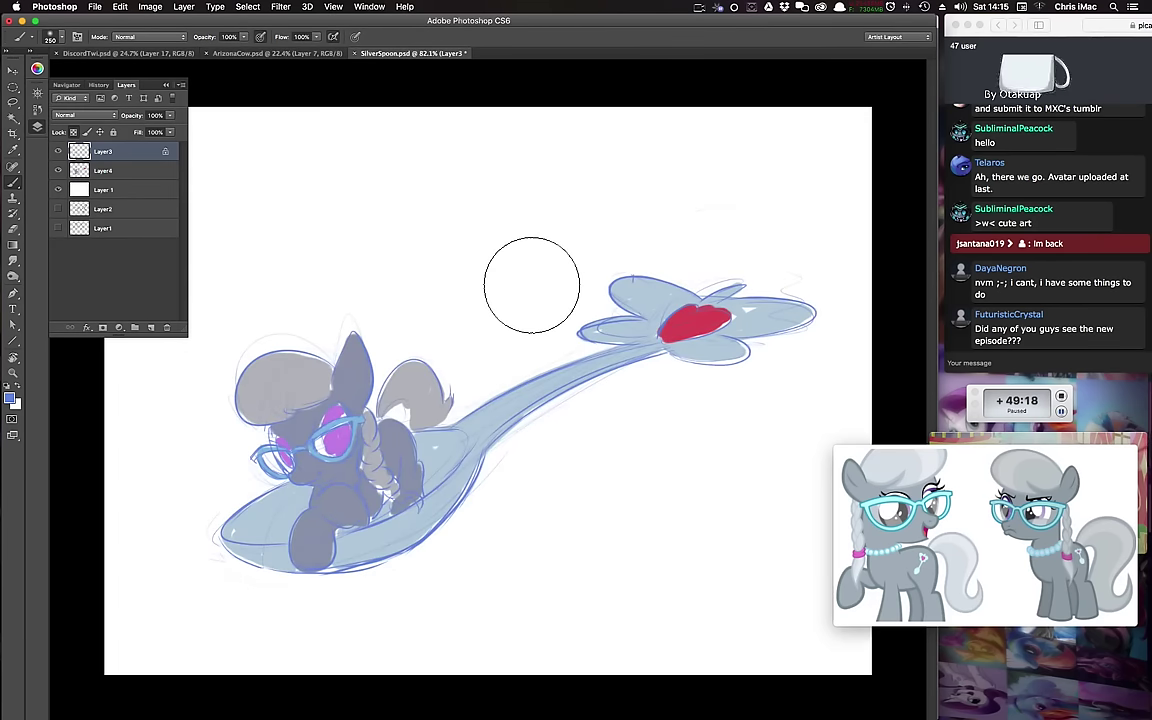
Step: Set Layer3's blend mode to Multiply and its opacity to 71%
{"action": "left_click", "coordinate": [84, 115]}
{"action": "left_click", "coordinate": [75, 150]}
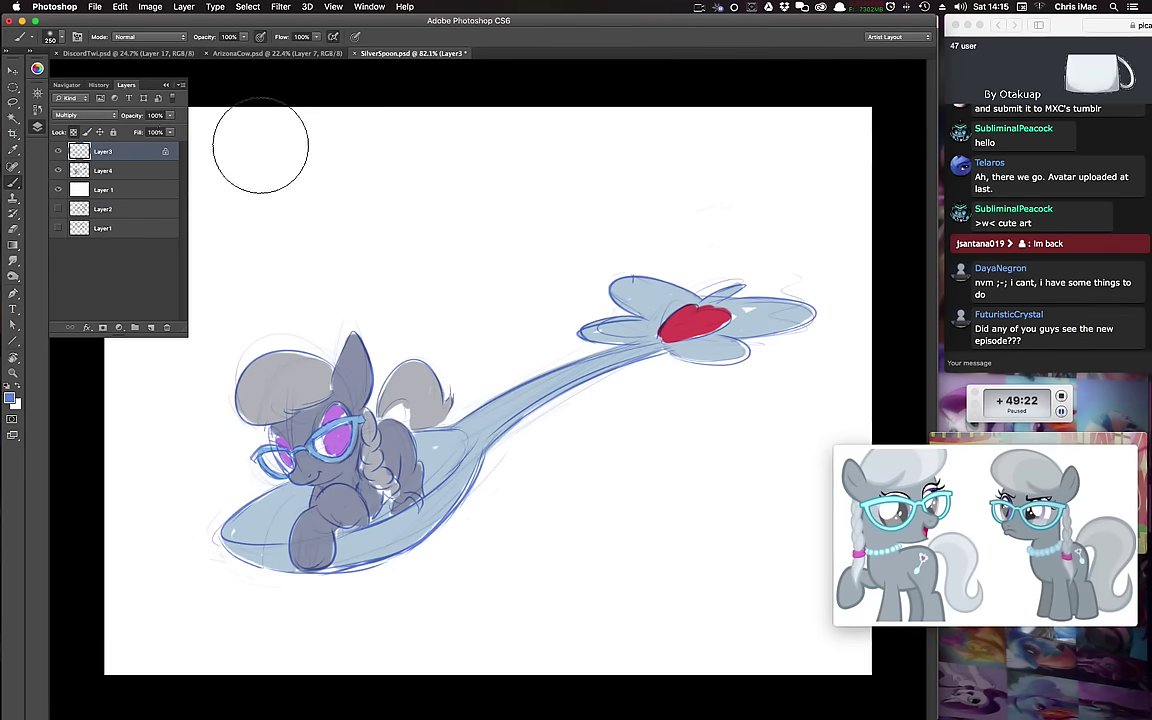
{"action": "left_click_drag", "start_coordinate": [131, 116], "coordinate": [109, 110]}
Step: Recolour the Layer3 line art dark navy and merge it down into Layer4
{"action": "left_click_drag", "start_coordinate": [463, 370], "coordinate": [464, 419]}
{"action": "key", "text": "super+BackSpace"}
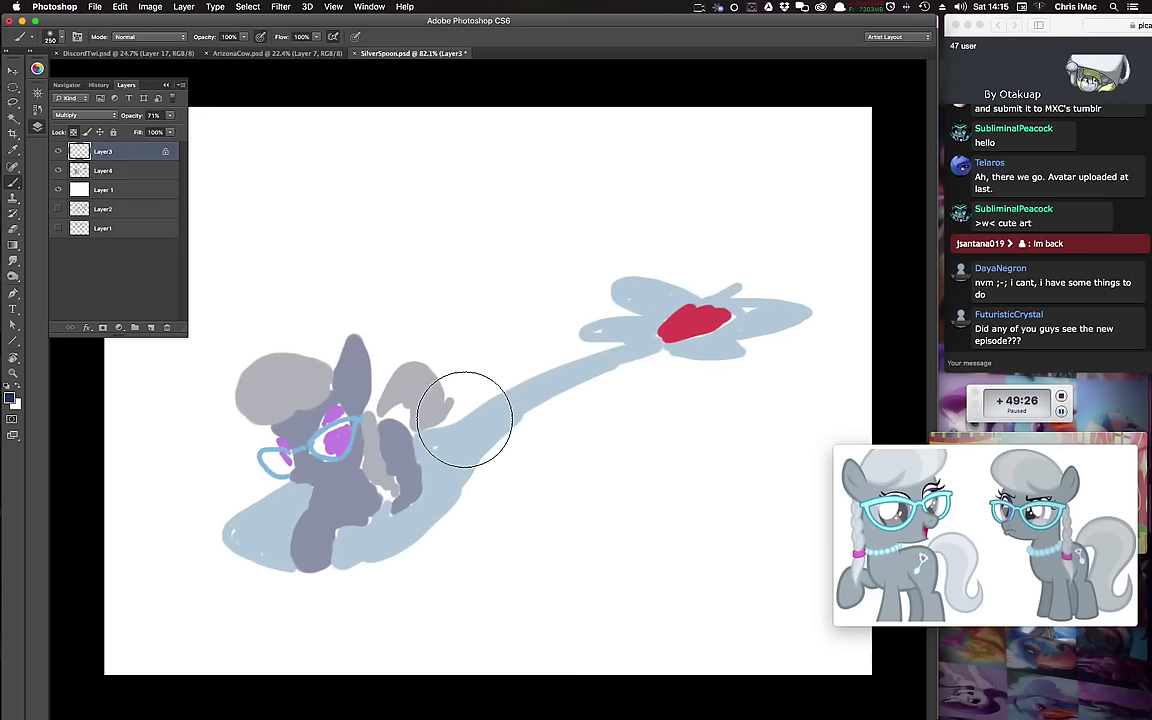
{"action": "key", "text": "alt+BackSpace"}
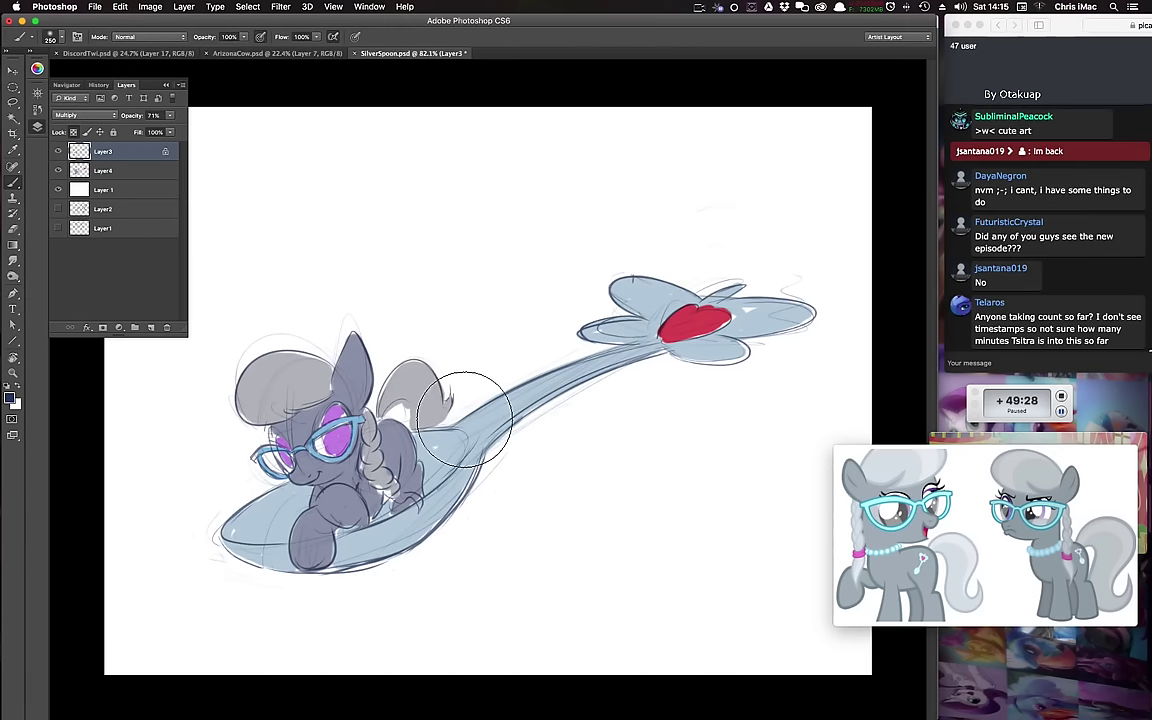
{"action": "key", "text": "super+e"}
{"action": "key", "text": "z"}
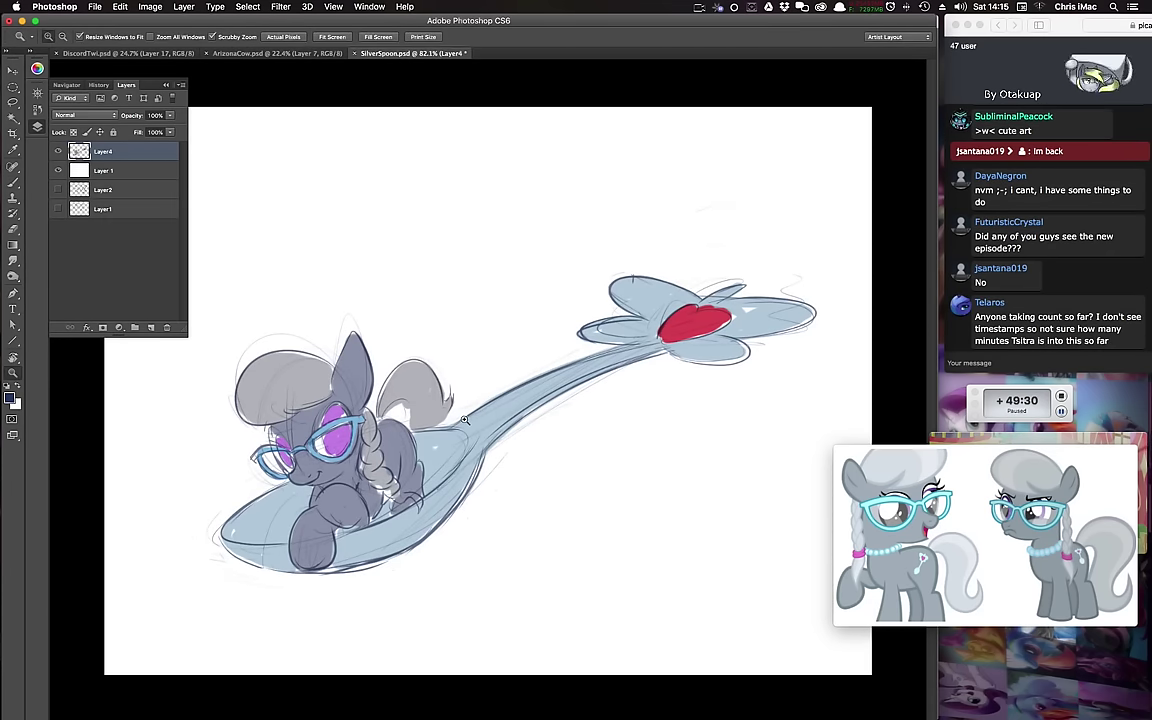
{"action": "mouse_move", "coordinate": [342, 554]}
{"action": "left_mouse_down"}
{"action": "mouse_move", "coordinate": [468, 535]}
{"action": "mouse_move", "coordinate": [409, 477]}
{"action": "mouse_move", "coordinate": [455, 480]}
{"action": "mouse_move", "coordinate": [411, 483]}
{"action": "left_mouse_up"}
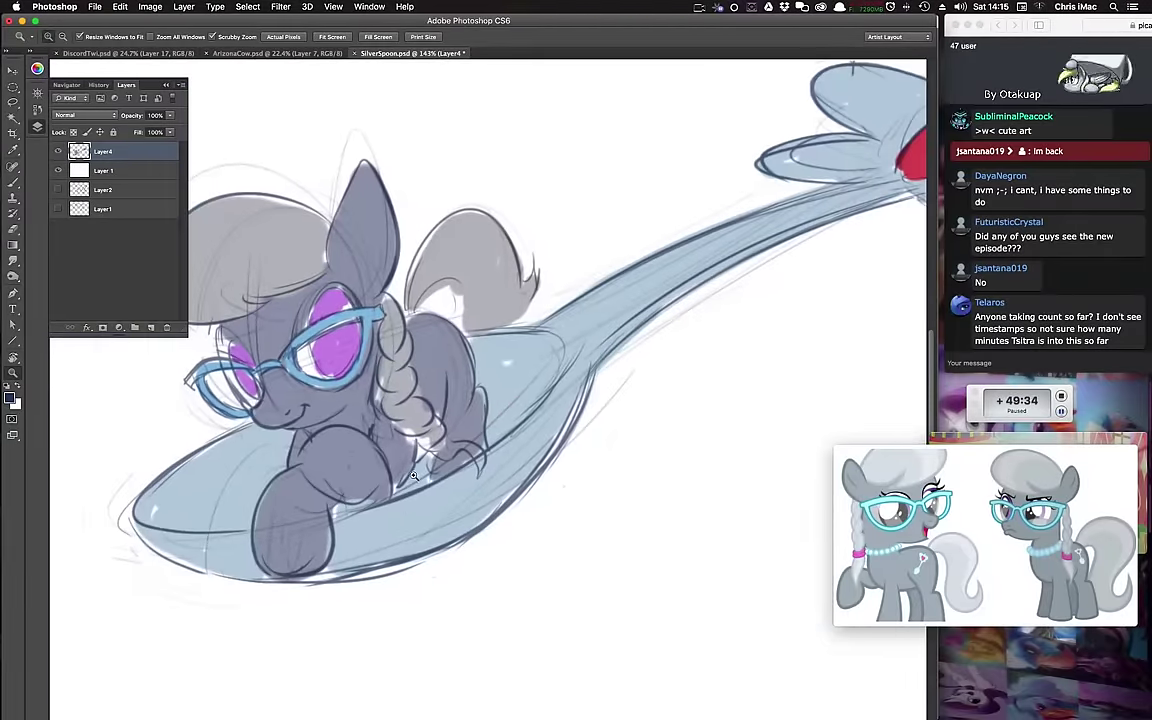
{"action": "key", "text": "b"}
{"action": "left_click_drag", "start_coordinate": [405, 531], "coordinate": [512, 542]}
{"action": "key", "text": "super+z"}
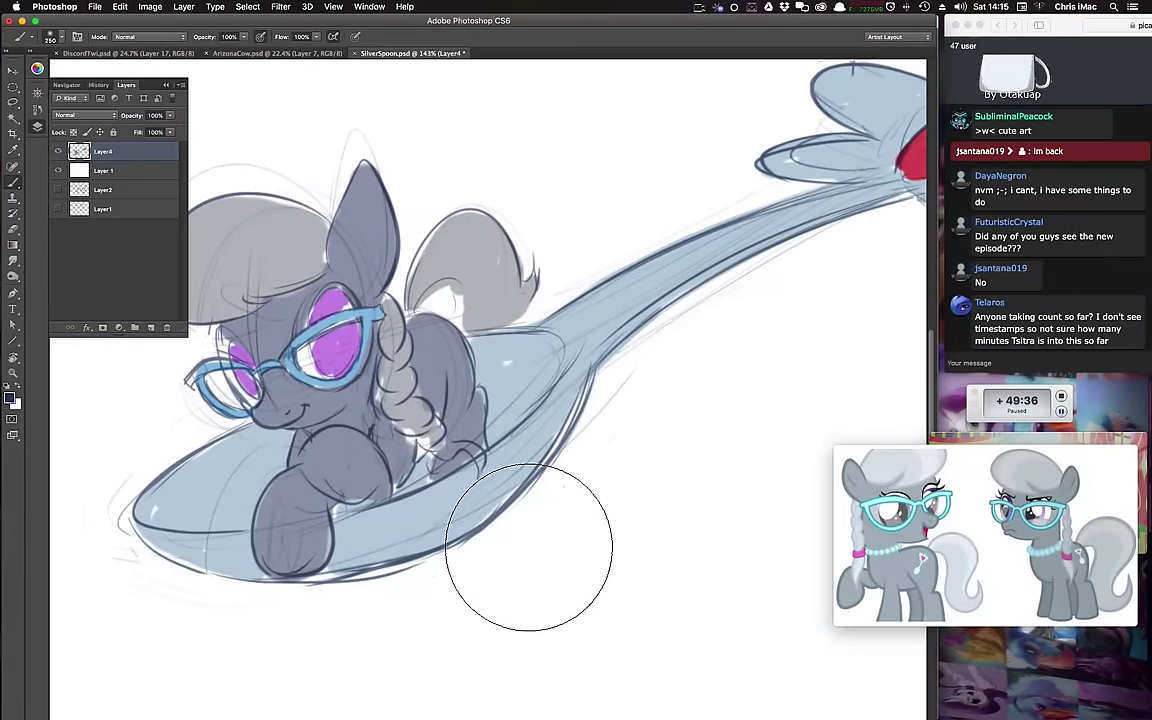
{"action": "left_click", "coordinate": [985, 330]}
{"action": "left_click", "coordinate": [653, 393]}
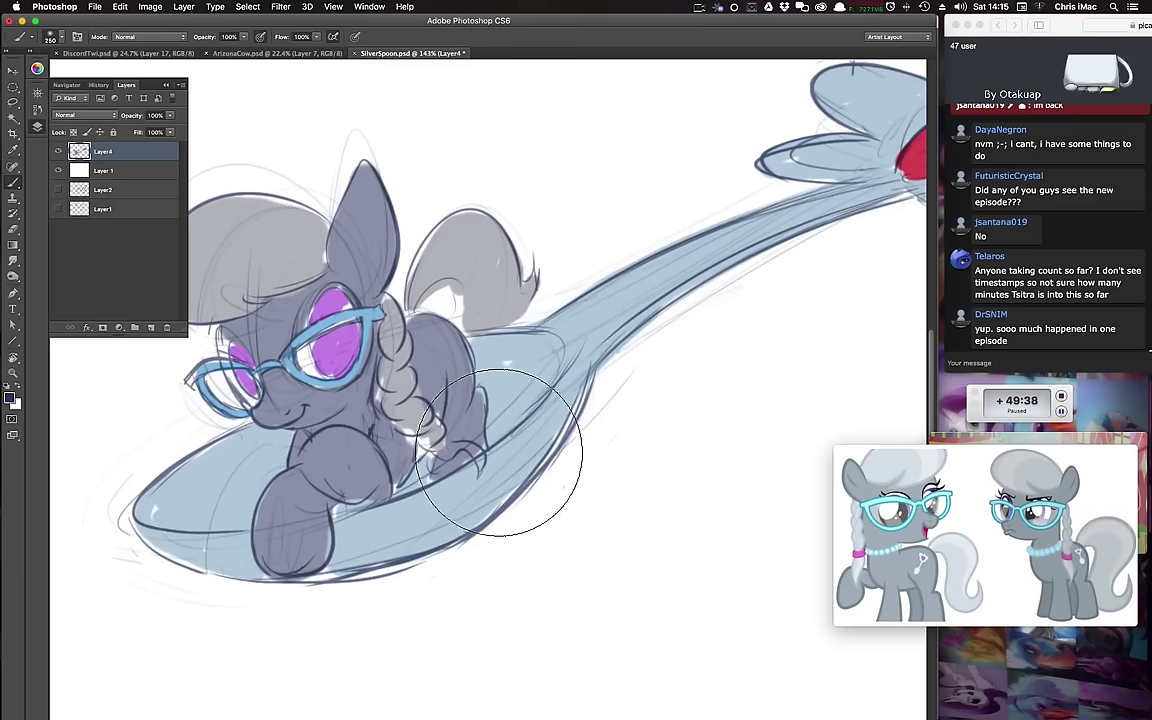
Step: Prepare the Brush tool with a 70% flow for painting over the pony on Layer4
{"action": "key", "text": "h"}
{"action": "left_click_drag", "start_coordinate": [415, 438], "coordinate": [583, 453]}
{"action": "key", "text": "z"}
{"action": "left_click_drag", "start_coordinate": [489, 440], "coordinate": [522, 440]}
{"action": "key", "text": "b"}
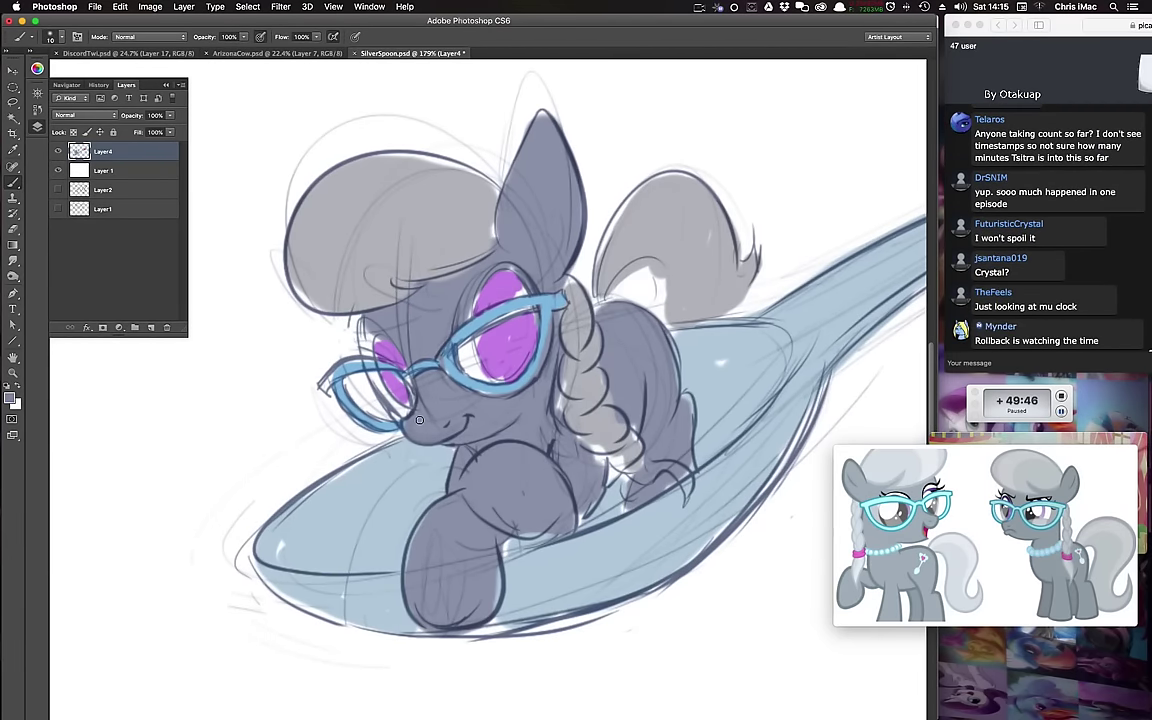
{"action": "key", "text": "7"}
{"action": "left_click_drag", "start_coordinate": [500, 415], "coordinate": [605, 429]}
{"action": "left_click_drag", "start_coordinate": [603, 428], "coordinate": [500, 409]}
Step: Send the Safari stream chat the message "huh, my space bar doesn't work in PS", and return to Photoshop
{"action": "left_click", "coordinate": [982, 361]}
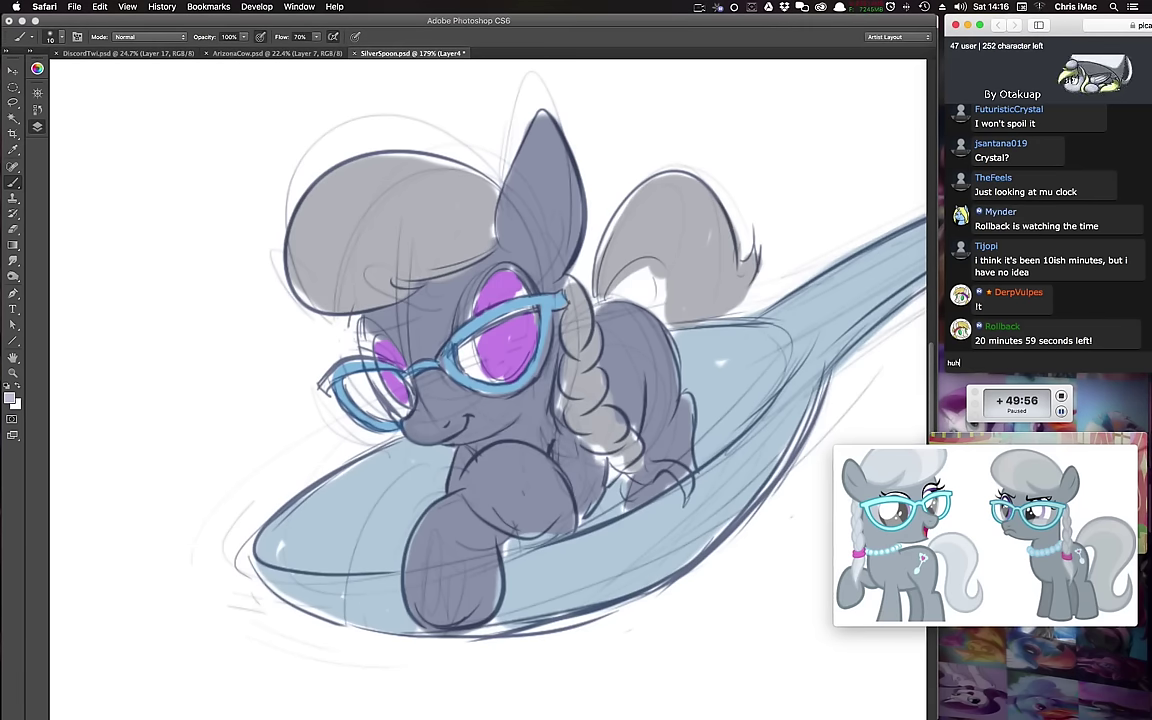
{"action": "type", "text": "huh, my space bar d"}
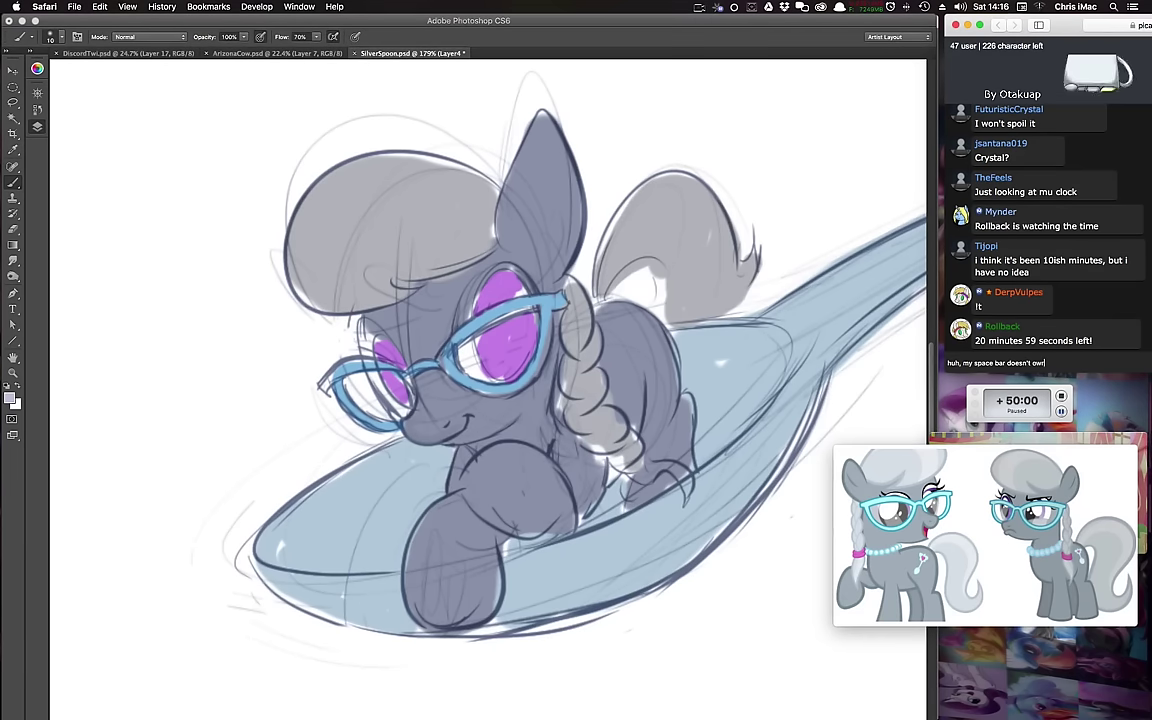
{"action": "type", "text": "oesn't work in P"}
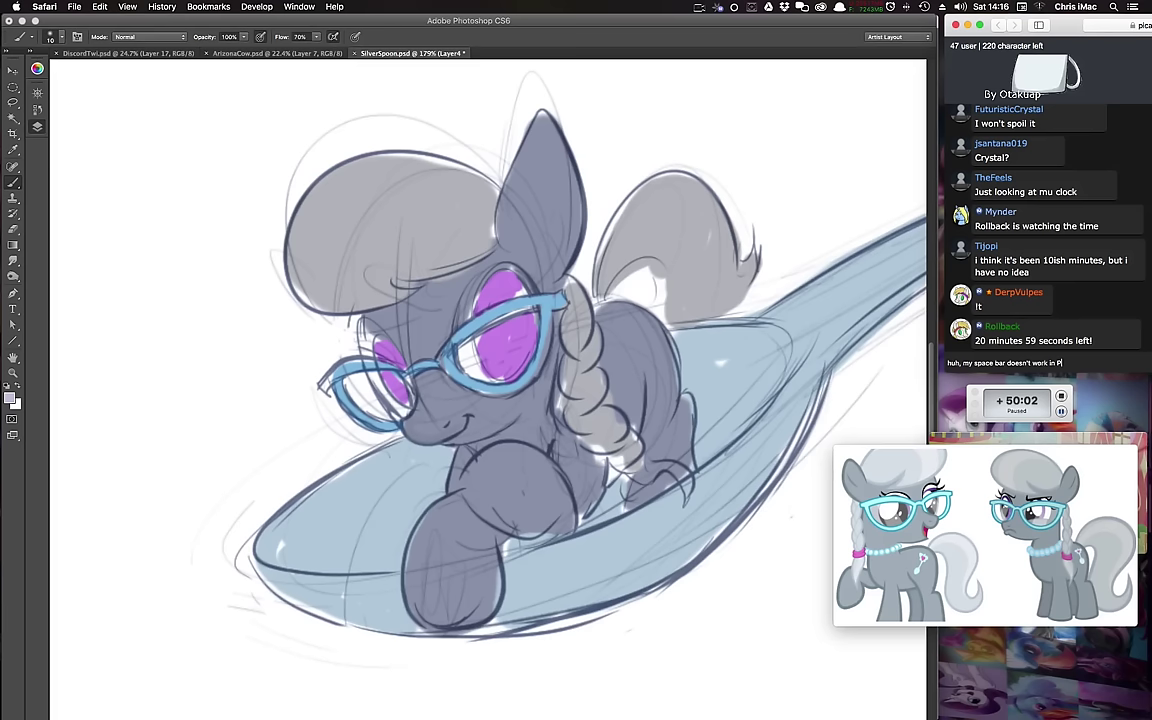
{"action": "type", "text": "S"}
{"action": "key", "text": "Return"}
{"action": "key", "text": "super+Tab"}
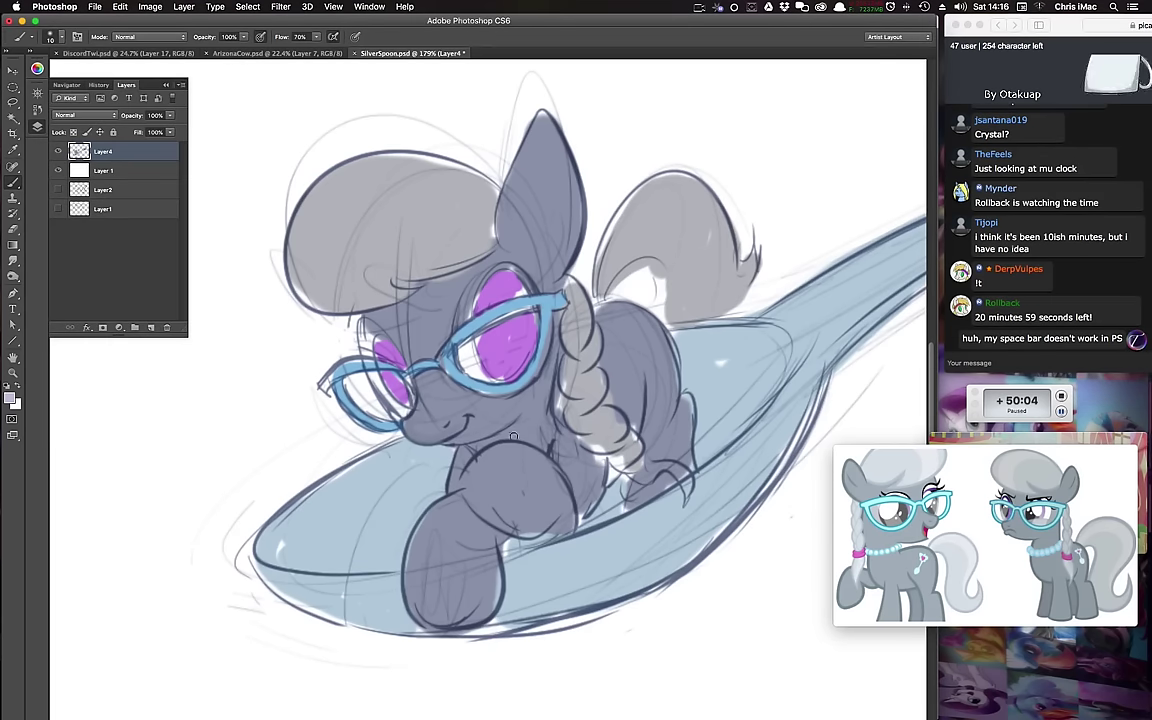
Step: Paint soft lavender-grey light over the pony's muzzle and cheek, using shades sampled from the canvas
{"action": "key", "text": "bracketright"}
{"action": "key", "text": "bracketright"}
{"action": "mouse_move", "coordinate": [431, 412]}
{"action": "left_mouse_down"}
{"action": "mouse_move", "coordinate": [432, 384]}
{"action": "mouse_move", "coordinate": [439, 425]}
{"action": "mouse_move", "coordinate": [418, 423]}
{"action": "mouse_move", "coordinate": [442, 411]}
{"action": "mouse_move", "coordinate": [448, 387]}
{"action": "left_mouse_up"}
{"action": "key", "text": "bracketleft"}
{"action": "left_click", "coordinate": [448, 393], "text": "alt"}
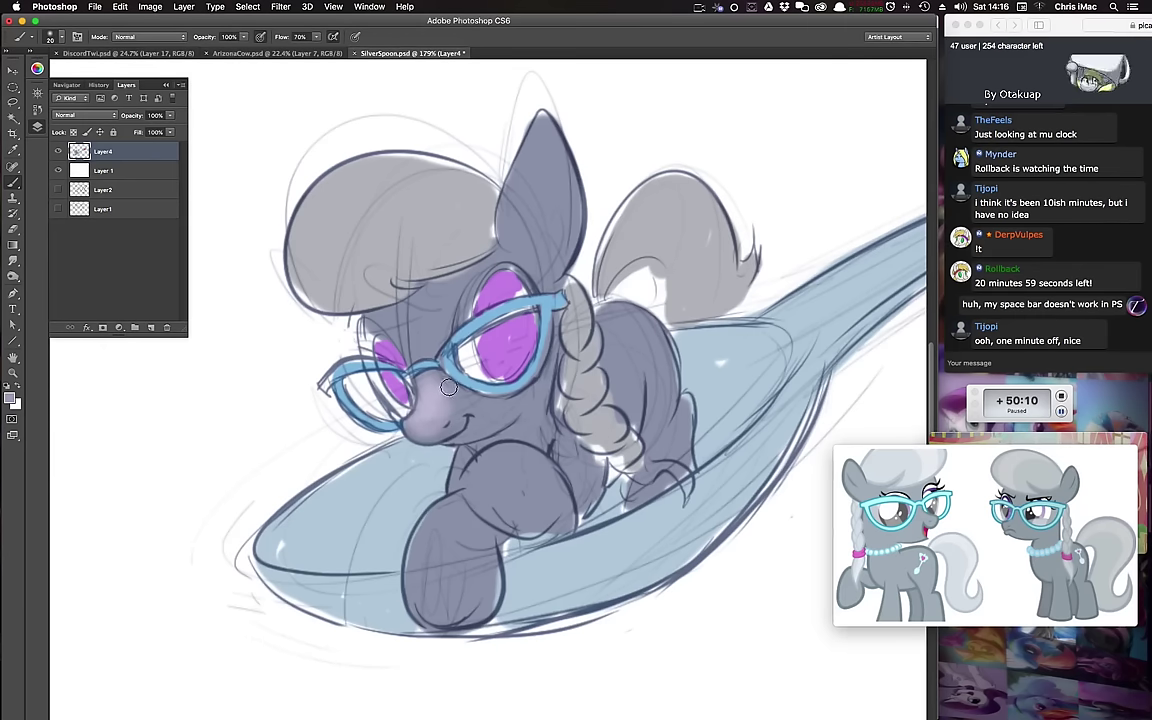
{"action": "left_click", "coordinate": [457, 450], "text": "alt"}
{"action": "key", "text": "bracketleft"}
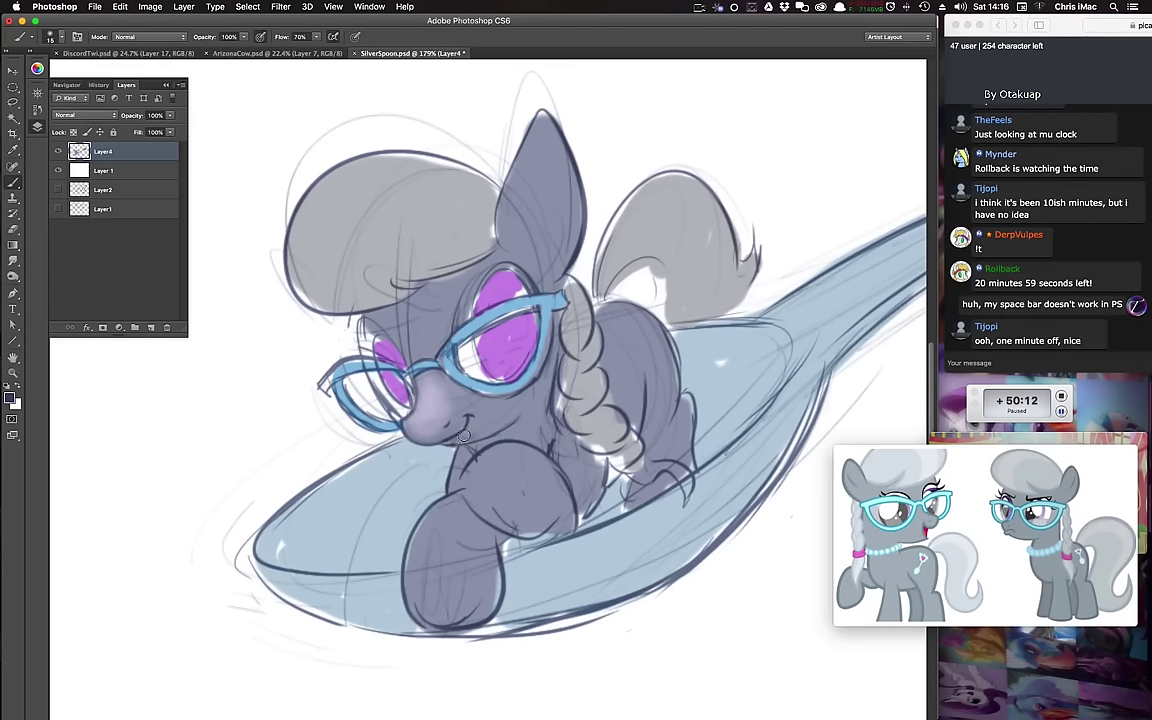
{"action": "left_click", "coordinate": [500, 419], "text": "alt"}
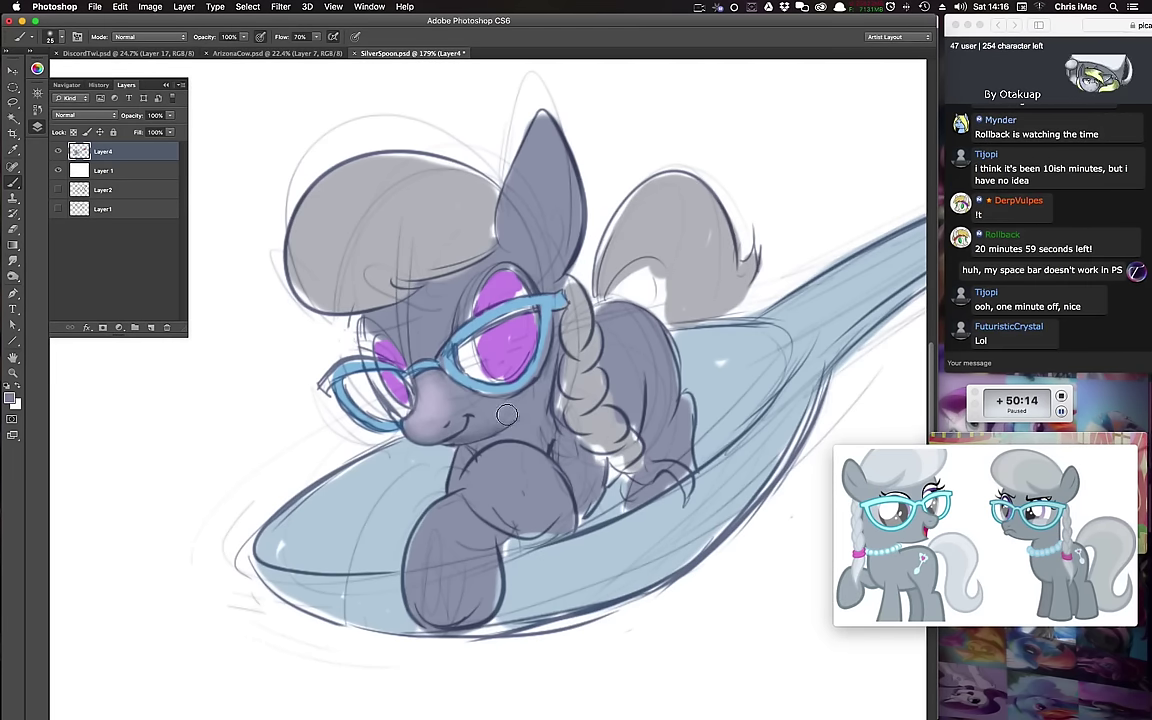
{"action": "mouse_move", "coordinate": [508, 358]}
{"action": "left_mouse_down"}
{"action": "mouse_move", "coordinate": [603, 354]}
{"action": "mouse_move", "coordinate": [601, 340]}
{"action": "mouse_move", "coordinate": [527, 330]}
{"action": "mouse_move", "coordinate": [517, 360]}
{"action": "left_mouse_up"}
Step: Shade beneath the pony's jaw in muted purple and soften the cheek above it with a larger brush in light lavender-grey
{"action": "left_click", "coordinate": [37, 69]}
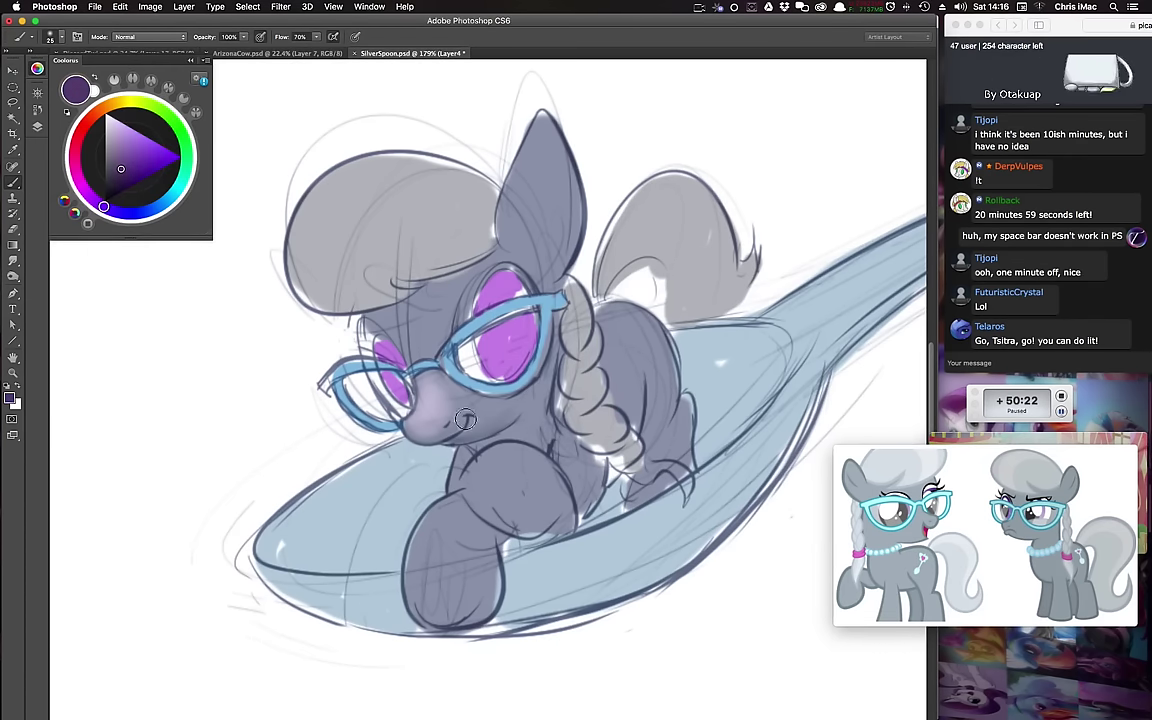
{"action": "left_click_drag", "start_coordinate": [470, 444], "coordinate": [502, 435]}
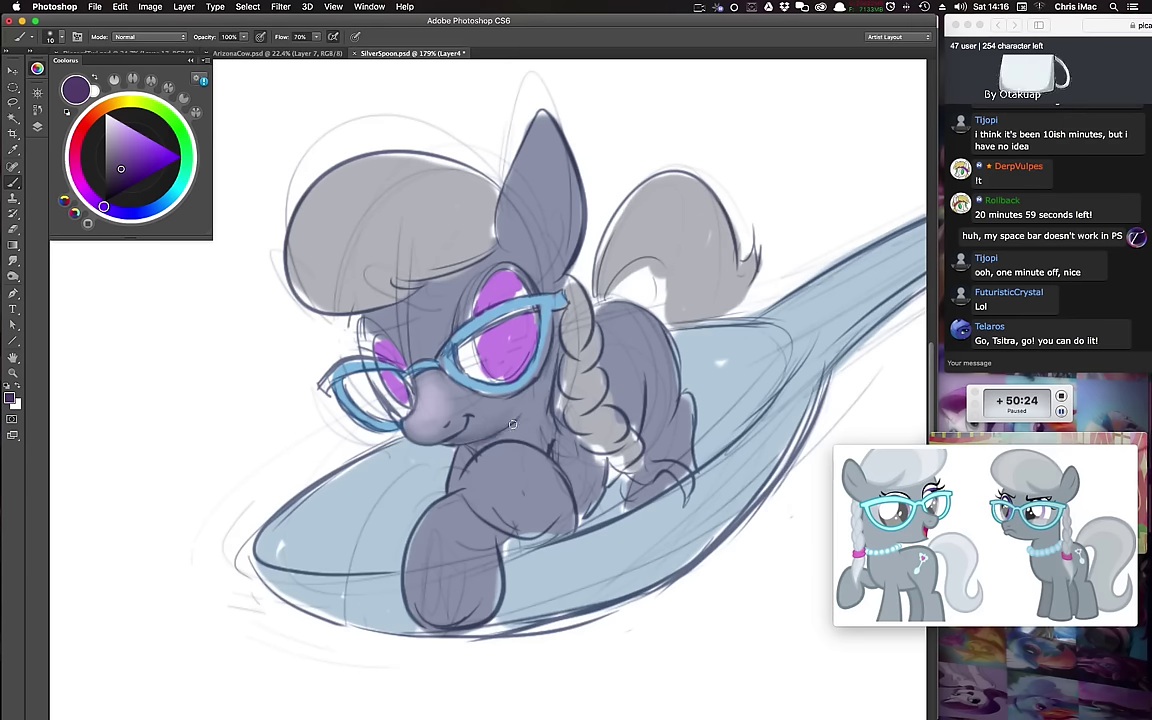
{"action": "left_click", "coordinate": [493, 441], "text": "alt"}
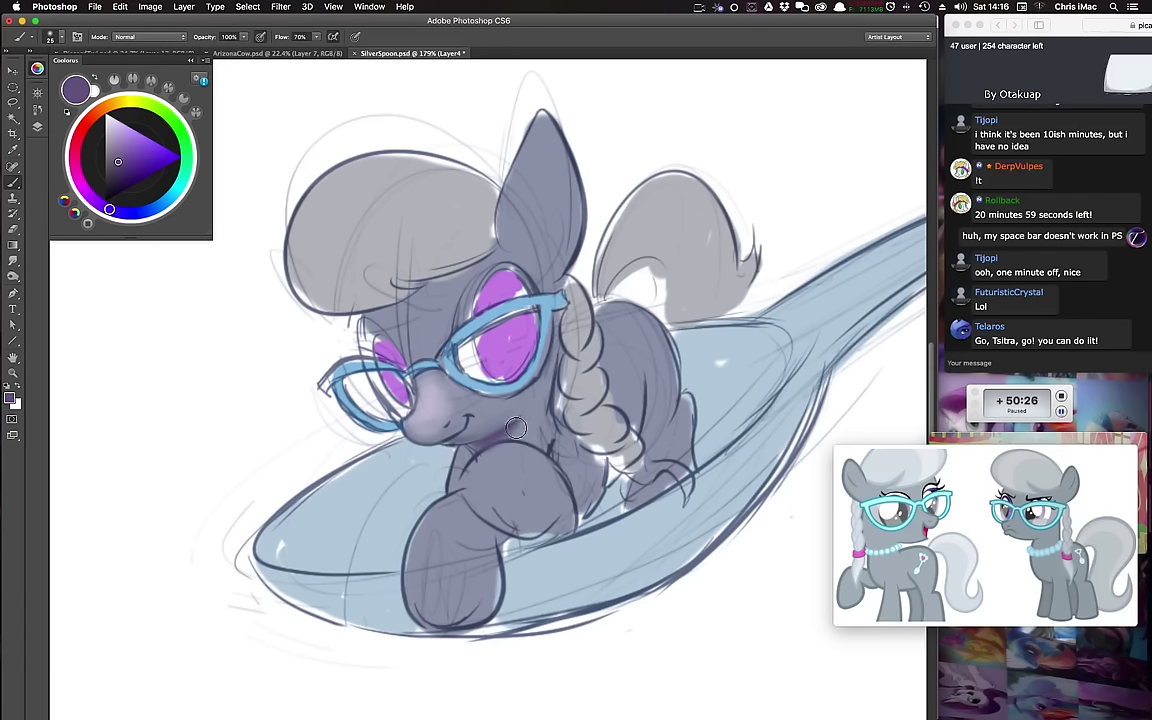
{"action": "left_click", "coordinate": [403, 376], "text": "alt"}
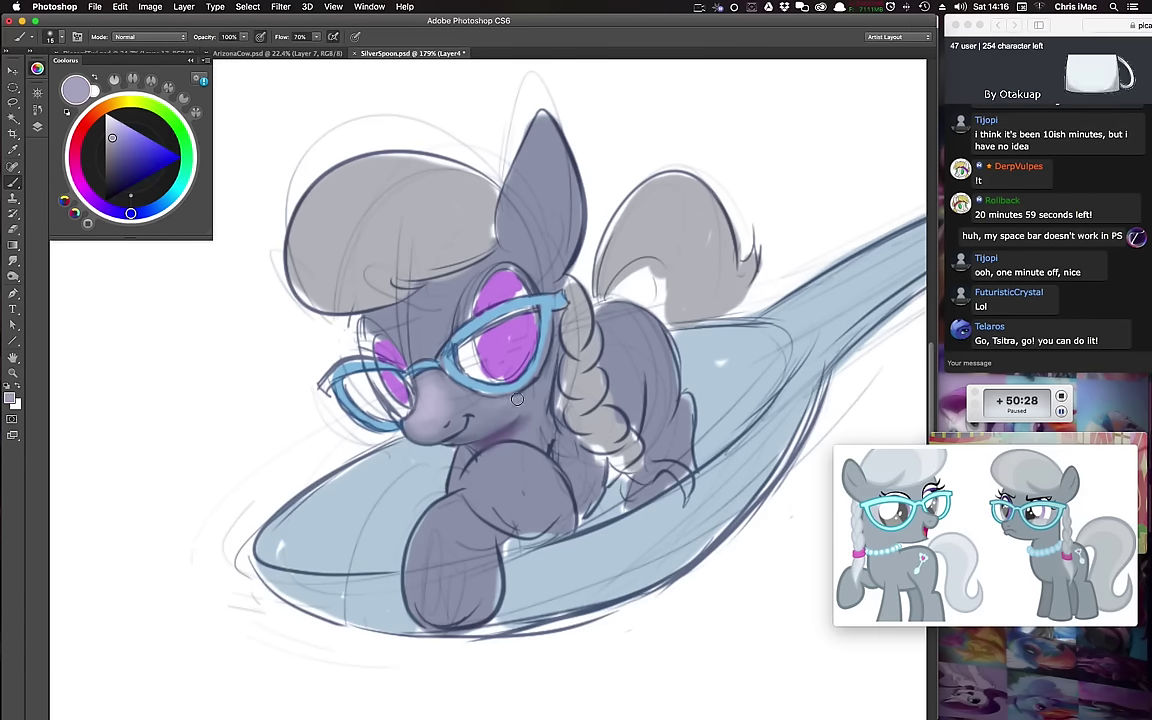
{"action": "key", "text": "bracketright"}
{"action": "key", "text": "bracketright"}
{"action": "key", "text": "bracketright"}
{"action": "key", "text": "bracketright"}
{"action": "key", "text": "bracketright"}
{"action": "key", "text": "bracketright"}
{"action": "left_click_drag", "start_coordinate": [489, 412], "coordinate": [511, 411]}
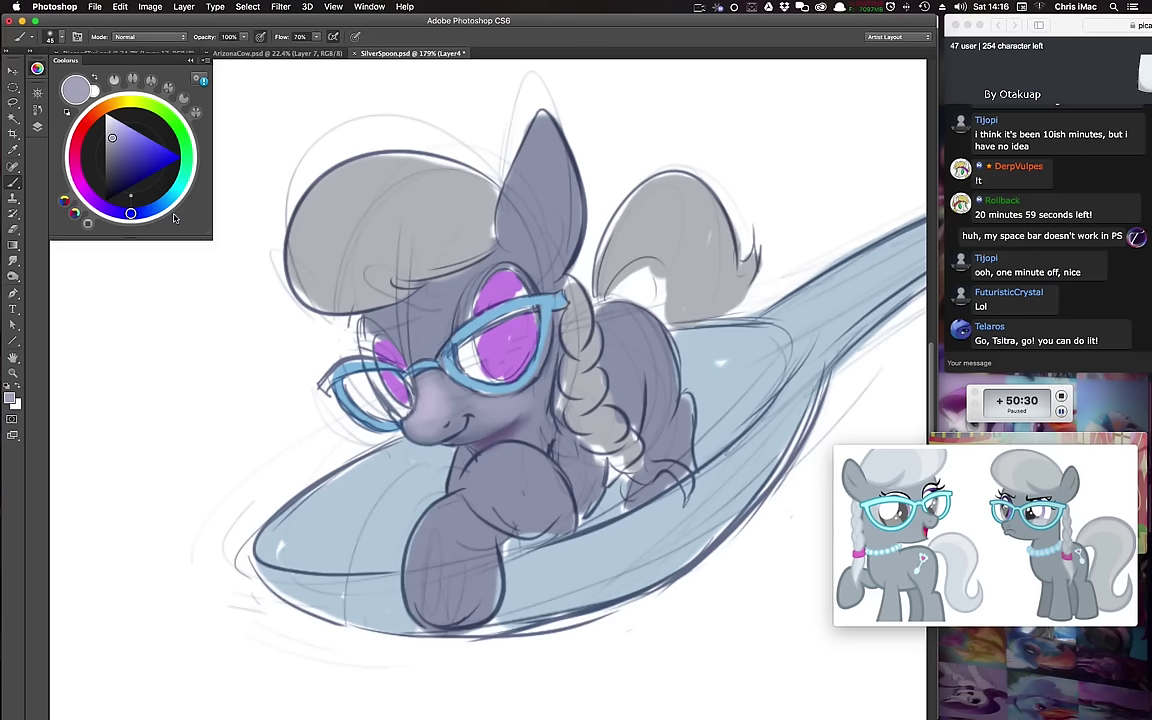
Step: Paint soft light-blue highlights on the pony's forehead and front legs with a large brush in Screen mode
{"action": "left_click", "coordinate": [170, 197]}
{"action": "left_click", "coordinate": [124, 146]}
{"action": "left_click", "coordinate": [155, 37]}
{"action": "left_click", "coordinate": [122, 114]}
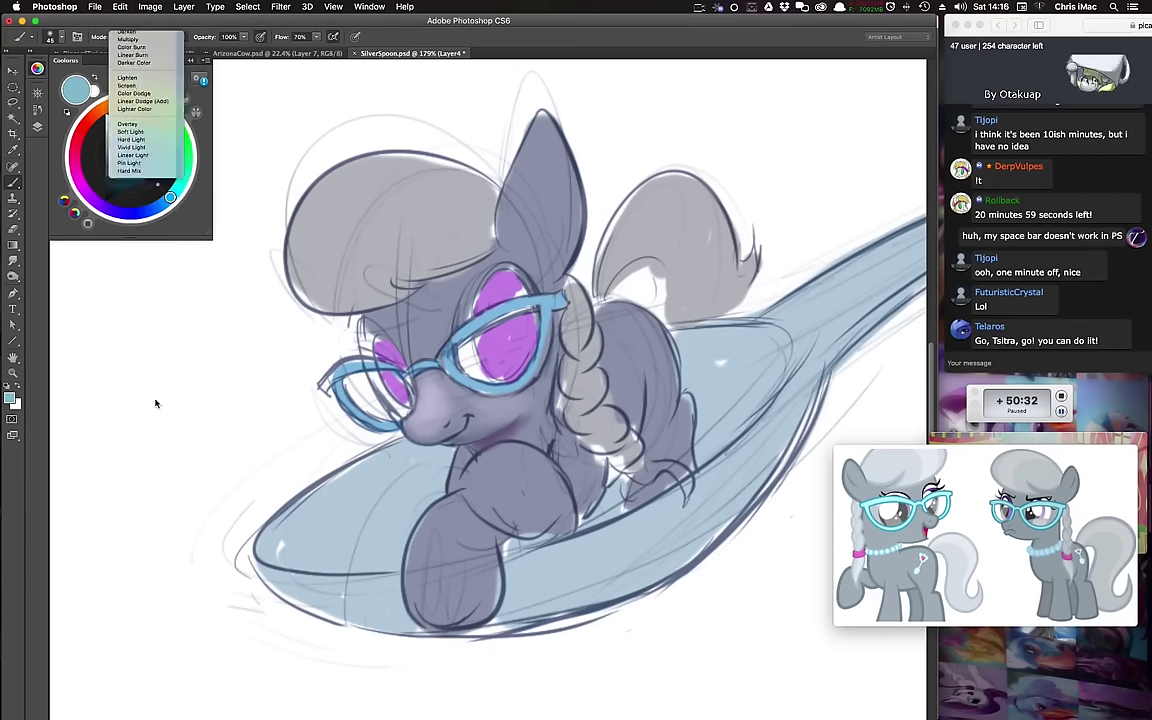
{"action": "key", "text": "bracketright"}
{"action": "key", "text": "bracketright"}
{"action": "key", "text": "bracketright"}
{"action": "key", "text": "bracketright"}
{"action": "key", "text": "bracketright"}
{"action": "key", "text": "bracketright"}
{"action": "mouse_move", "coordinate": [388, 290]}
{"action": "left_mouse_down"}
{"action": "mouse_move", "coordinate": [401, 268]}
{"action": "mouse_move", "coordinate": [386, 329]}
{"action": "left_mouse_up"}
{"action": "mouse_move", "coordinate": [519, 460]}
{"action": "left_mouse_down"}
{"action": "mouse_move", "coordinate": [465, 430]}
{"action": "mouse_move", "coordinate": [480, 475]}
{"action": "mouse_move", "coordinate": [412, 515]}
{"action": "mouse_move", "coordinate": [466, 533]}
{"action": "mouse_move", "coordinate": [452, 595]}
{"action": "left_mouse_up"}
Step: Extend the light-blue Screen highlights over the pony's back, hind leg, ear and mane
{"action": "key", "text": "bracketleft"}
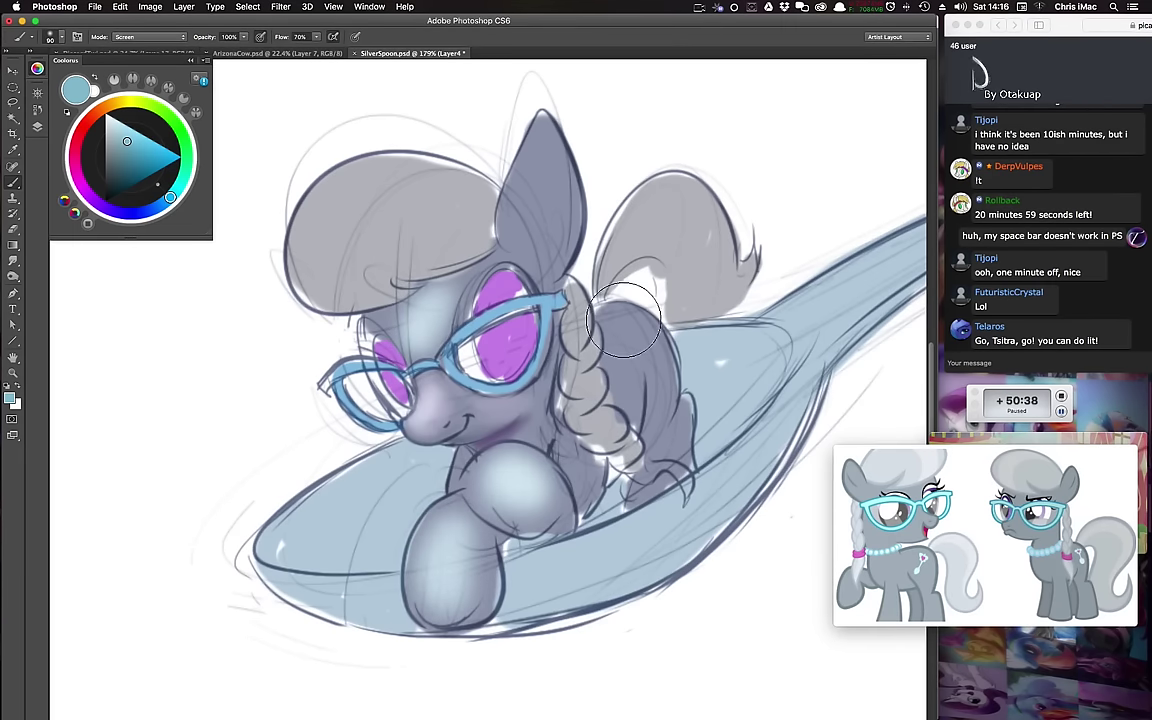
{"action": "mouse_move", "coordinate": [632, 327]}
{"action": "left_mouse_down"}
{"action": "mouse_move", "coordinate": [641, 480]}
{"action": "mouse_move", "coordinate": [679, 430]}
{"action": "mouse_move", "coordinate": [674, 477]}
{"action": "left_mouse_up"}
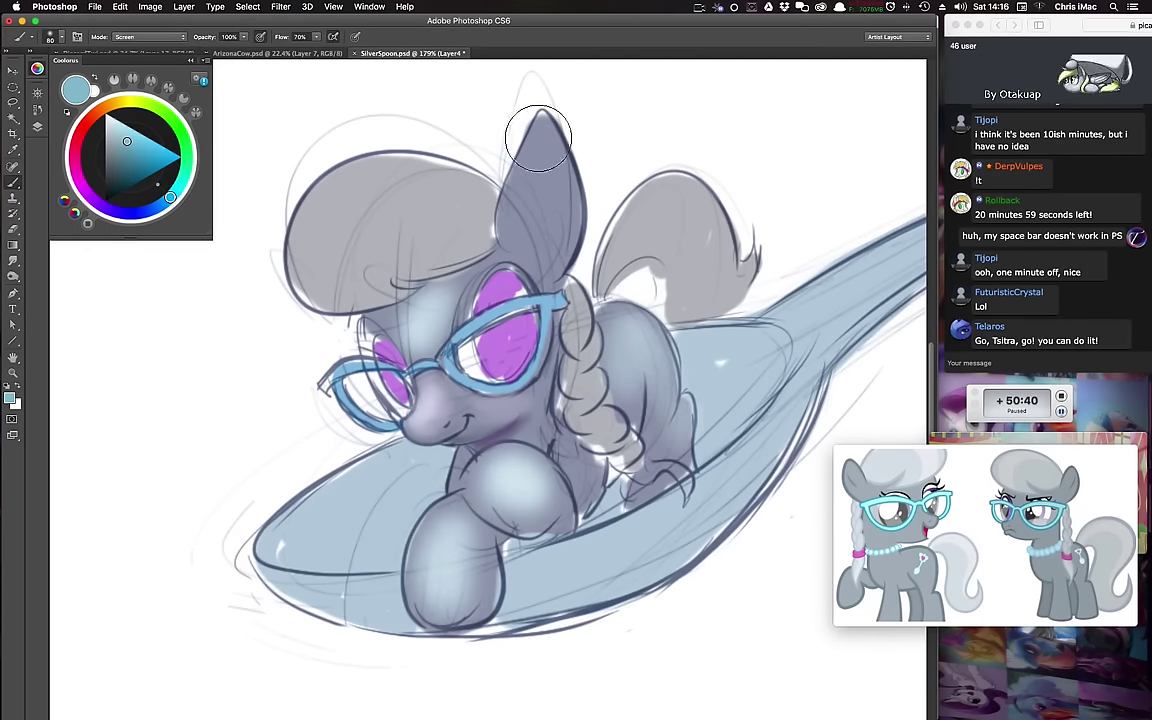
{"action": "left_click_drag", "start_coordinate": [538, 135], "coordinate": [545, 255]}
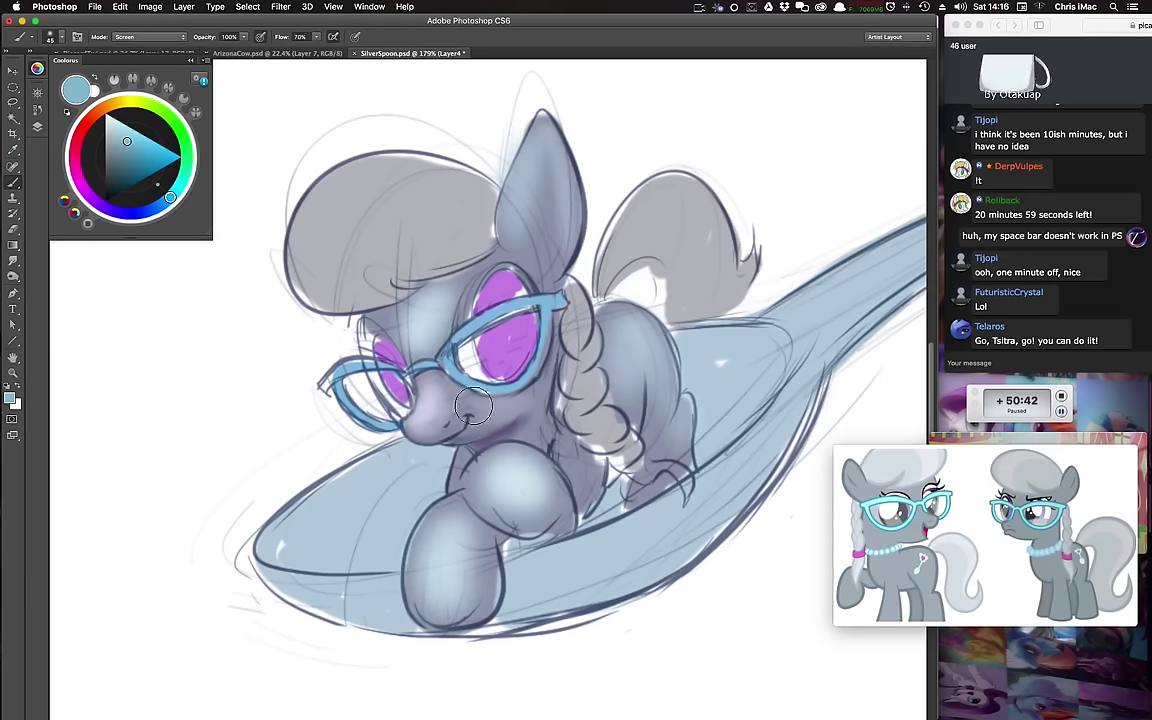
{"action": "mouse_move", "coordinate": [446, 217]}
{"action": "left_mouse_down"}
{"action": "mouse_move", "coordinate": [361, 168]}
{"action": "mouse_move", "coordinate": [421, 212]}
{"action": "mouse_move", "coordinate": [408, 260]}
{"action": "left_mouse_up"}
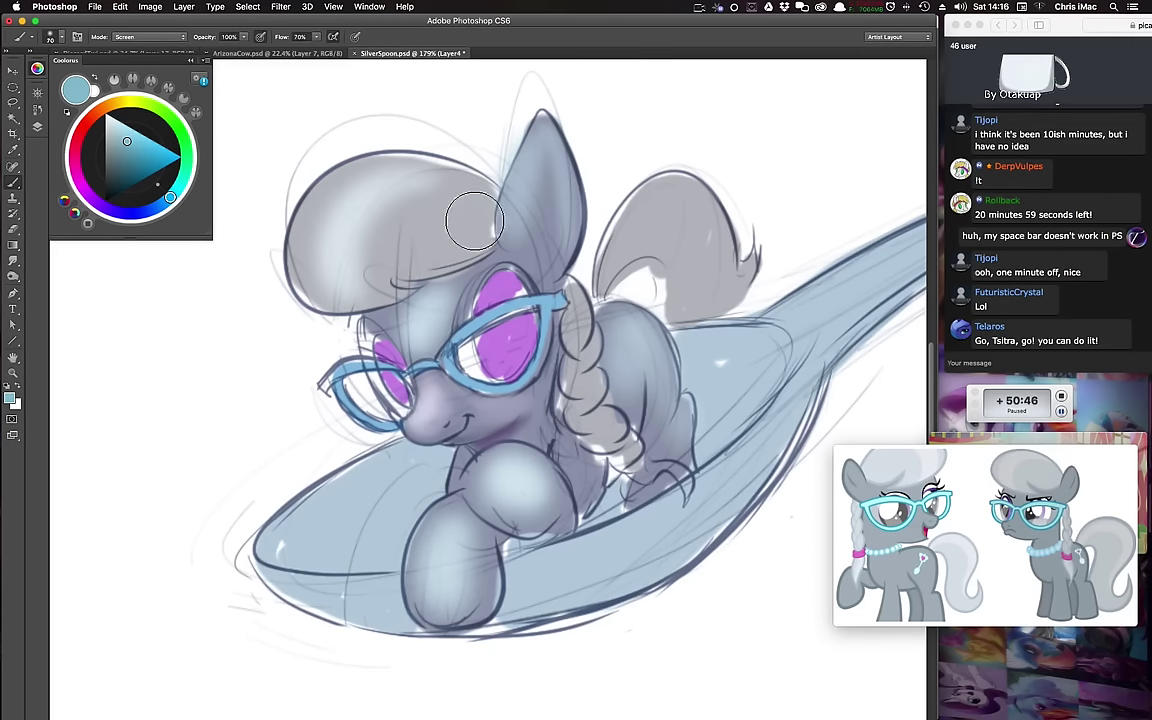
{"action": "left_click_drag", "start_coordinate": [410, 185], "coordinate": [393, 303]}
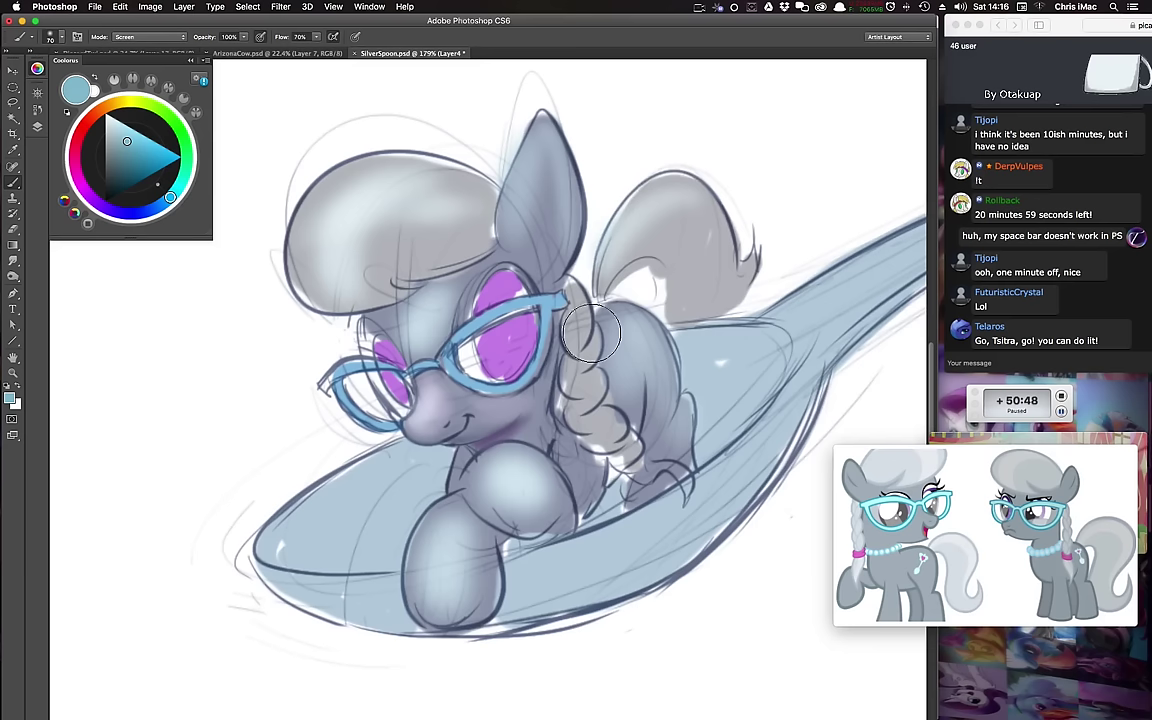
Step: Repaint the white of the near eye around the iris with a small off-white brush in Normal mode
{"action": "key", "text": "bracketleft"}
{"action": "key", "text": "bracketleft"}
{"action": "key", "text": "bracketleft"}
{"action": "key", "text": "bracketleft"}
{"action": "key", "text": "bracketleft"}
{"action": "key", "text": "bracketleft"}
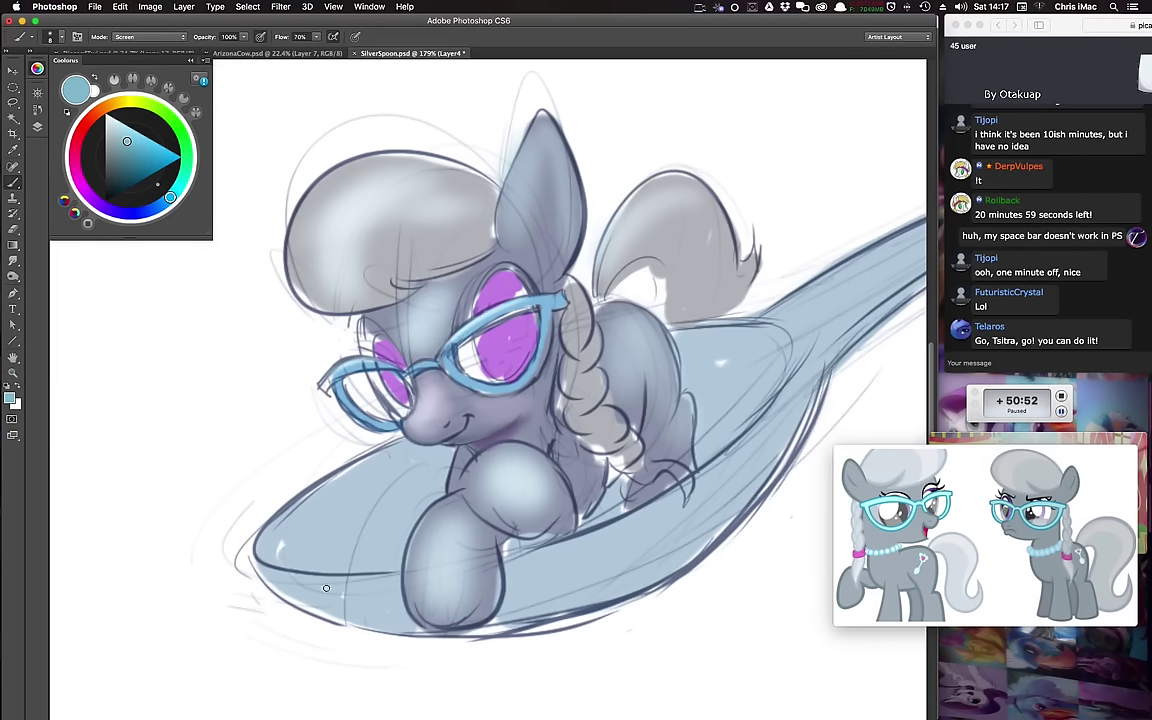
{"action": "key", "text": "x"}
{"action": "left_click", "coordinate": [160, 36]}
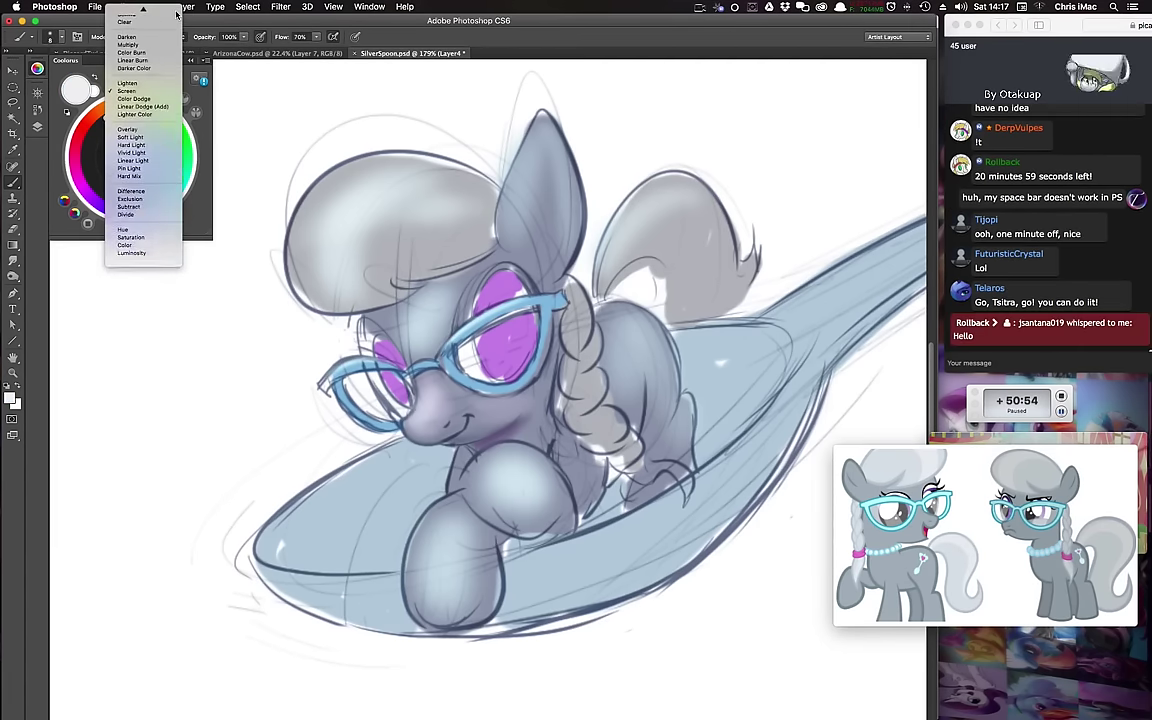
{"action": "left_click", "coordinate": [172, 11]}
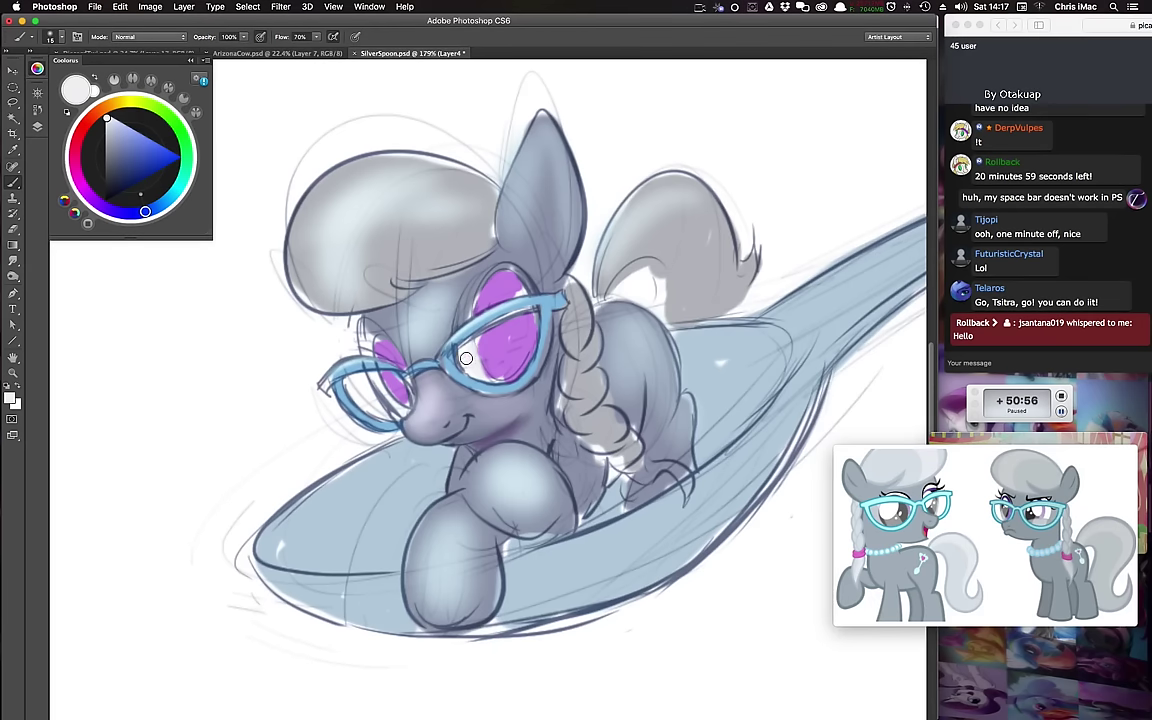
{"action": "mouse_move", "coordinate": [485, 278]}
{"action": "left_mouse_down"}
{"action": "mouse_move", "coordinate": [459, 324]}
{"action": "mouse_move", "coordinate": [505, 265]}
{"action": "mouse_move", "coordinate": [458, 331]}
{"action": "mouse_move", "coordinate": [468, 299]}
{"action": "mouse_move", "coordinate": [514, 313]}
{"action": "mouse_move", "coordinate": [531, 374]}
{"action": "mouse_move", "coordinate": [492, 306]}
{"action": "mouse_move", "coordinate": [494, 328]}
{"action": "mouse_move", "coordinate": [528, 357]}
{"action": "mouse_move", "coordinate": [533, 380]}
{"action": "mouse_move", "coordinate": [498, 380]}
{"action": "mouse_move", "coordinate": [479, 334]}
{"action": "left_mouse_up"}
Step: Darken the near eye's iris with deep purple over its upper part and centre
{"action": "left_click", "coordinate": [503, 338], "text": "alt"}
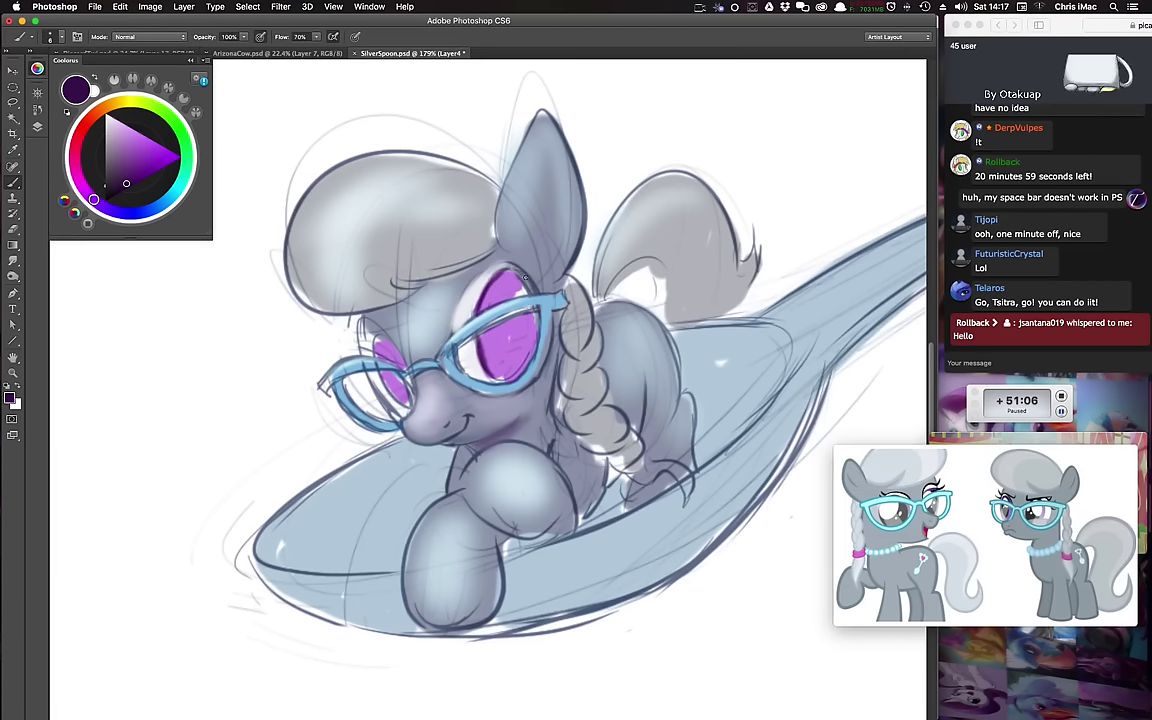
{"action": "key", "text": "["}
{"action": "mouse_move", "coordinate": [514, 276]}
{"action": "left_mouse_down"}
{"action": "mouse_move", "coordinate": [504, 286]}
{"action": "mouse_move", "coordinate": [517, 290]}
{"action": "mouse_move", "coordinate": [503, 296]}
{"action": "mouse_move", "coordinate": [505, 327]}
{"action": "mouse_move", "coordinate": [521, 326]}
{"action": "mouse_move", "coordinate": [515, 350]}
{"action": "left_mouse_up"}
{"action": "key", "text": "]"}
{"action": "key", "text": "]"}
{"action": "key", "text": "]"}
{"action": "key", "text": "]"}
{"action": "key", "text": "]"}
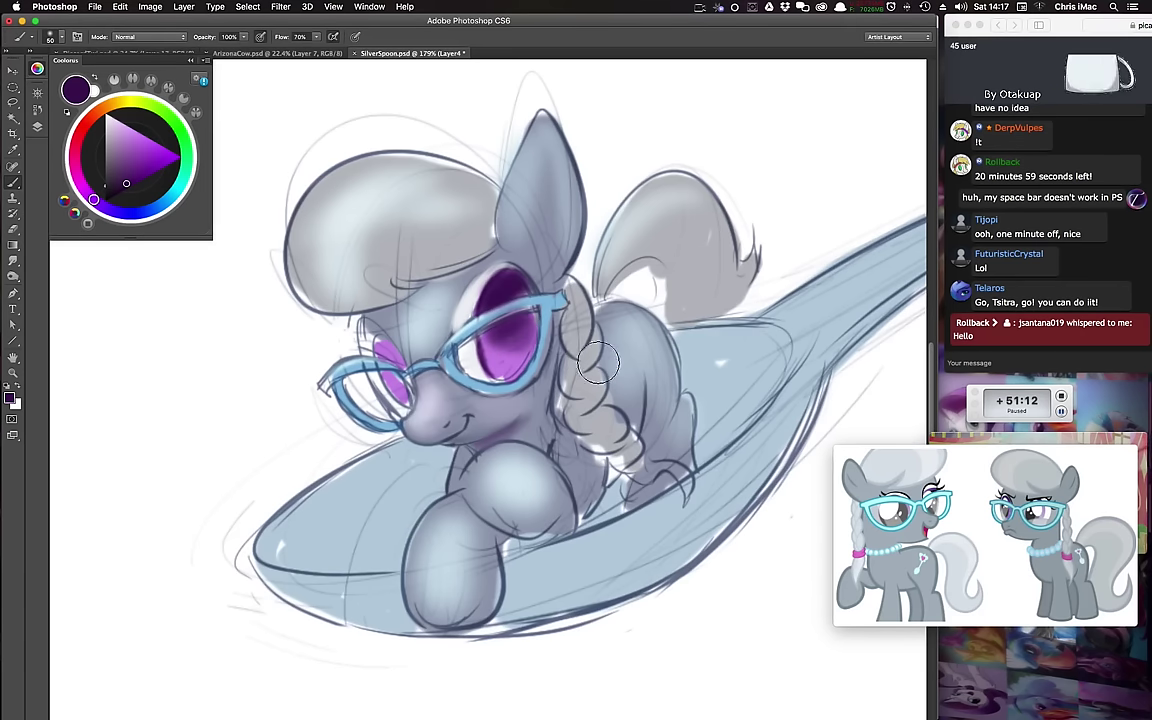
Step: Shade the far eye's iris with the same deep purple using a much smaller brush
{"action": "key", "text": "["}
{"action": "key", "text": "["}
{"action": "key", "text": "["}
{"action": "key", "text": "["}
{"action": "key", "text": "["}
{"action": "key", "text": "["}
{"action": "key", "text": "["}
{"action": "key", "text": "["}
{"action": "key", "text": "["}
{"action": "key", "text": "["}
{"action": "key", "text": "["}
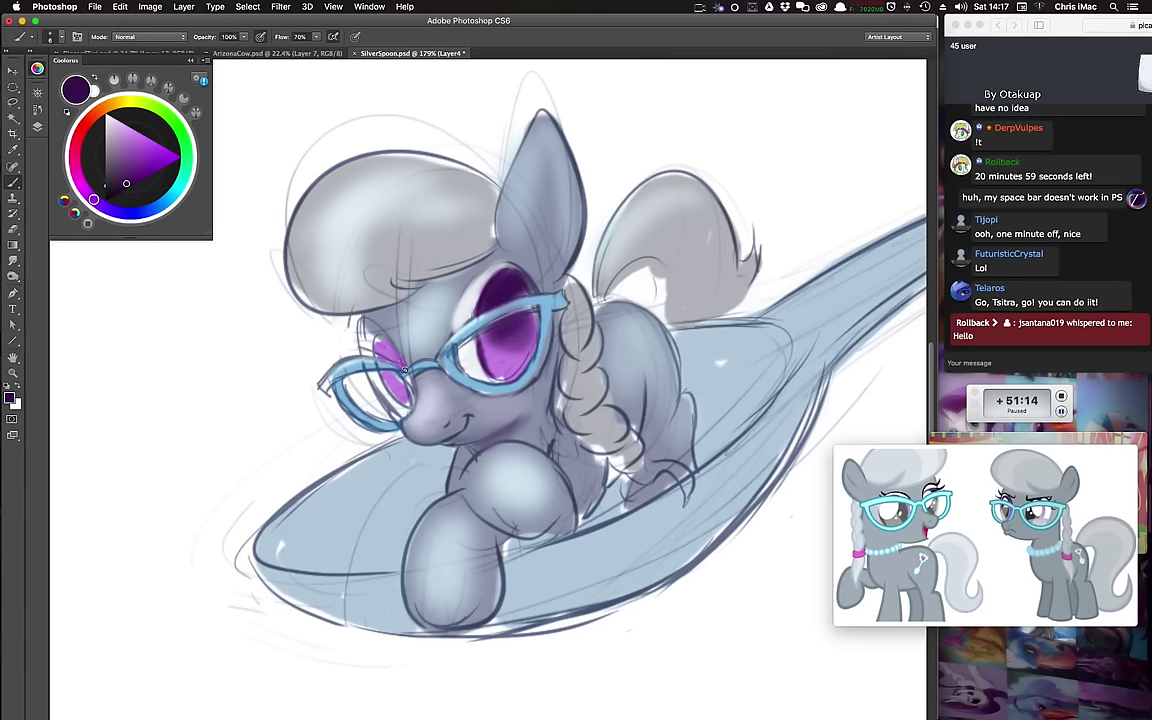
{"action": "mouse_move", "coordinate": [378, 346]}
{"action": "left_mouse_down"}
{"action": "mouse_move", "coordinate": [407, 376]}
{"action": "mouse_move", "coordinate": [386, 374]}
{"action": "mouse_move", "coordinate": [409, 399]}
{"action": "left_mouse_up"}
Step: Draw the near eye's upper lid line and lashes in near-black with a fine brush
{"action": "key", "text": "["}
{"action": "key", "text": "["}
{"action": "key", "text": "["}
{"action": "key", "text": "["}
{"action": "key", "text": "["}
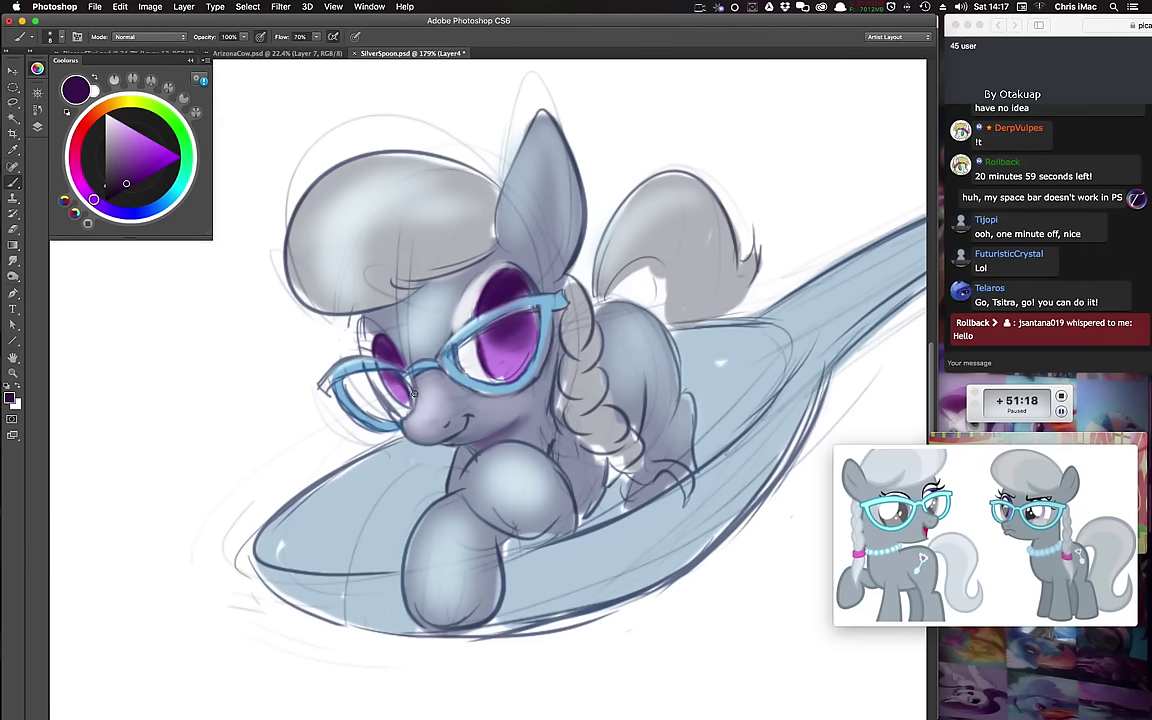
{"action": "key", "text": "["}
{"action": "key", "text": "["}
{"action": "mouse_move", "coordinate": [552, 341]}
{"action": "left_mouse_down"}
{"action": "mouse_move", "coordinate": [486, 365]}
{"action": "mouse_move", "coordinate": [477, 405]}
{"action": "left_mouse_up"}
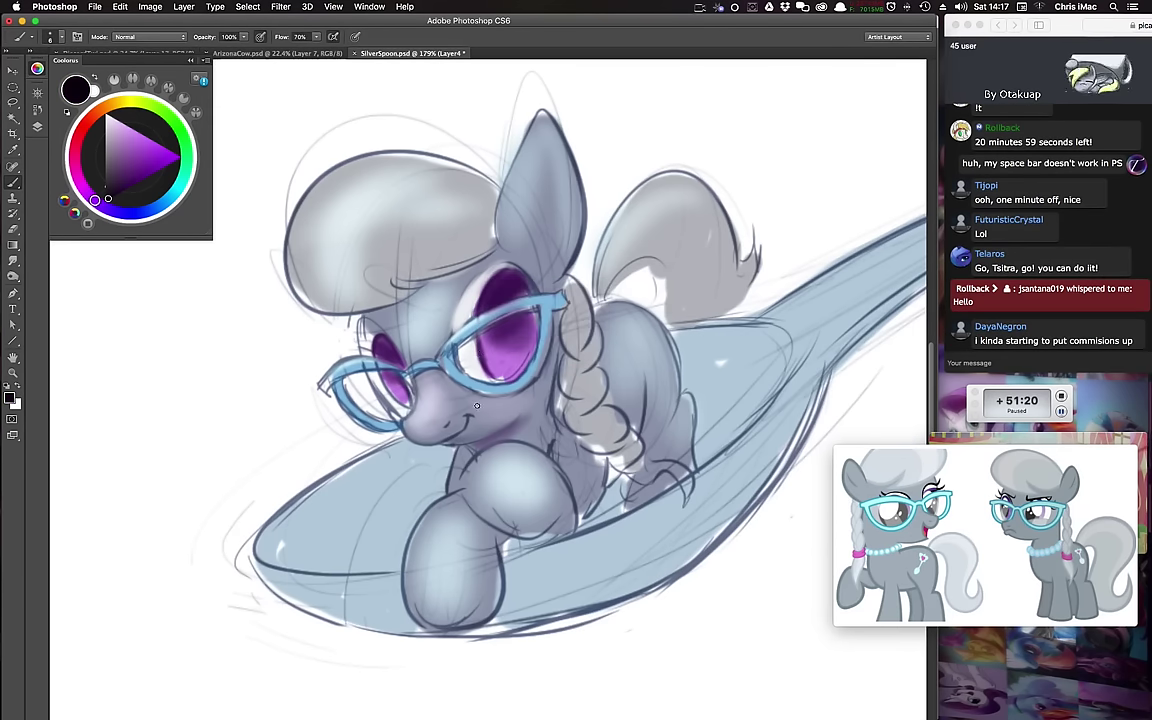
{"action": "right_click", "coordinate": [421, 270]}
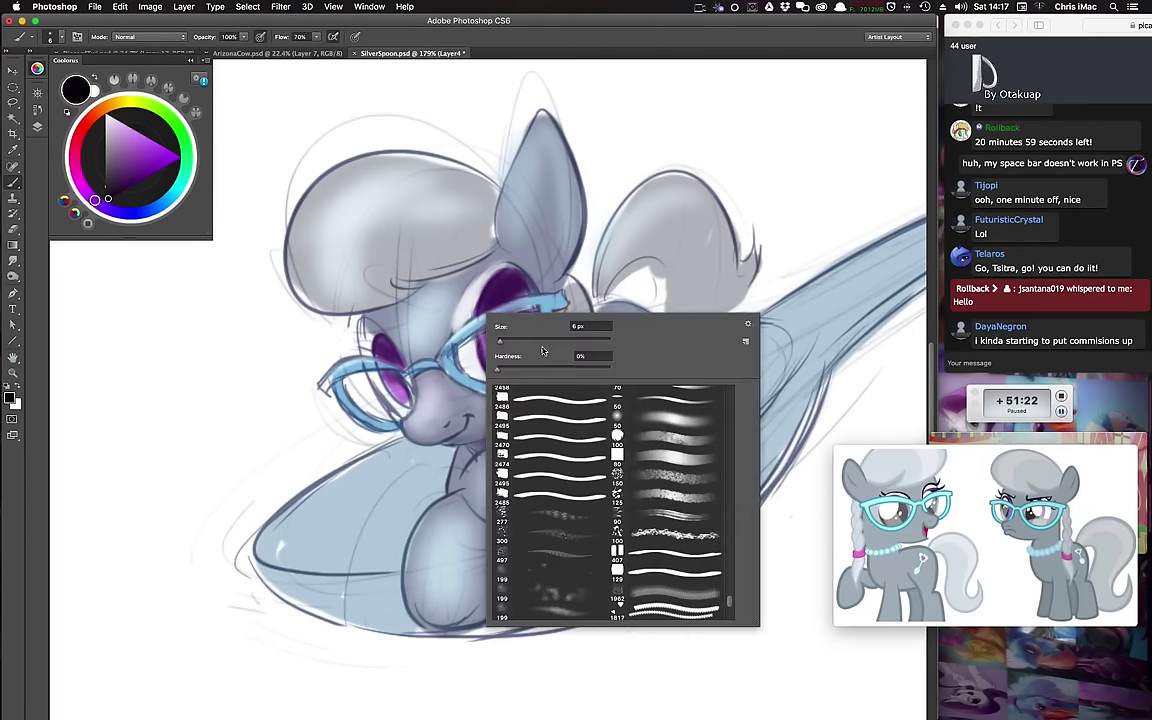
{"action": "key", "text": "Escape"}
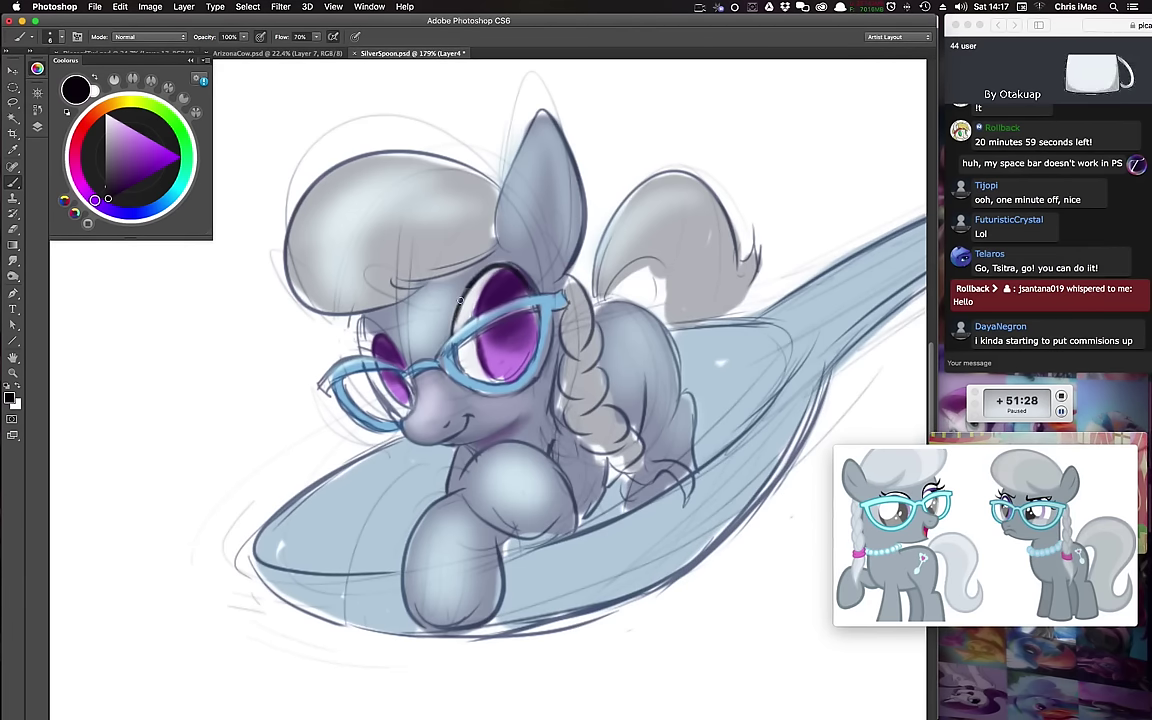
{"action": "mouse_move", "coordinate": [531, 287]}
{"action": "left_mouse_down"}
{"action": "mouse_move", "coordinate": [489, 270]}
{"action": "mouse_move", "coordinate": [458, 325]}
{"action": "left_mouse_up"}
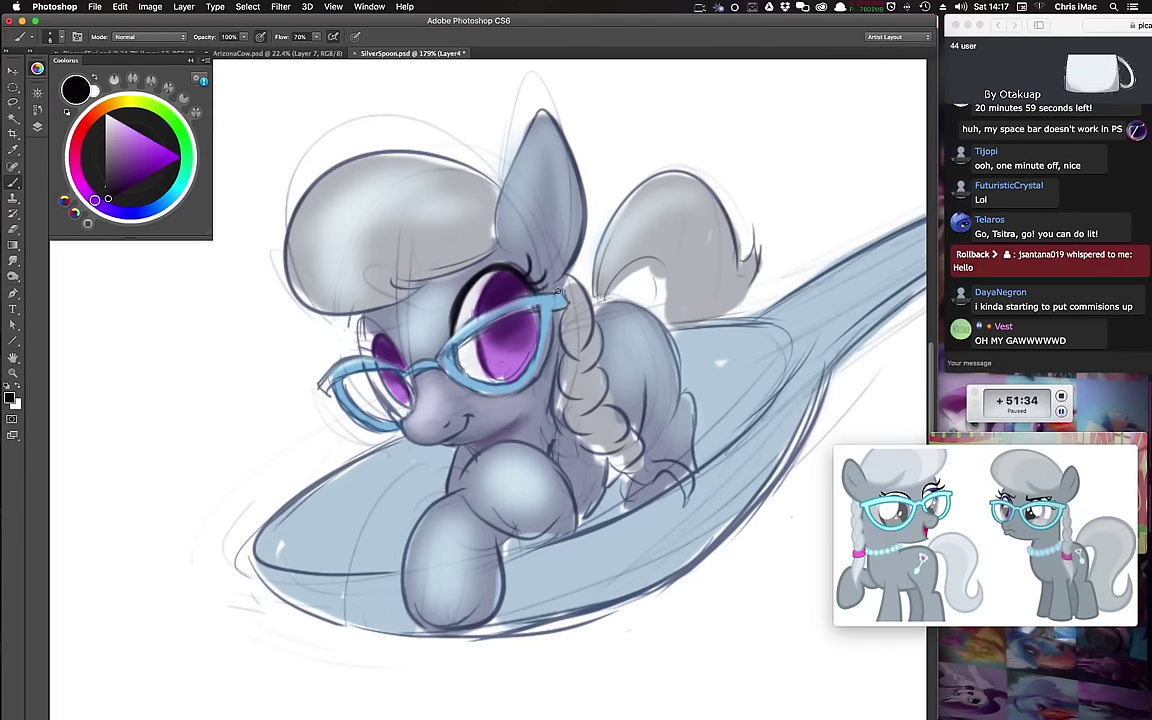
Step: Soften the eyelid area around the near eye with lavender-greys sampled from the face
{"action": "left_click", "coordinate": [486, 271], "text": "alt"}
{"action": "key", "text": "bracketright"}
{"action": "key", "text": "bracketright"}
{"action": "key", "text": "bracketright"}
{"action": "key", "text": "bracketright"}
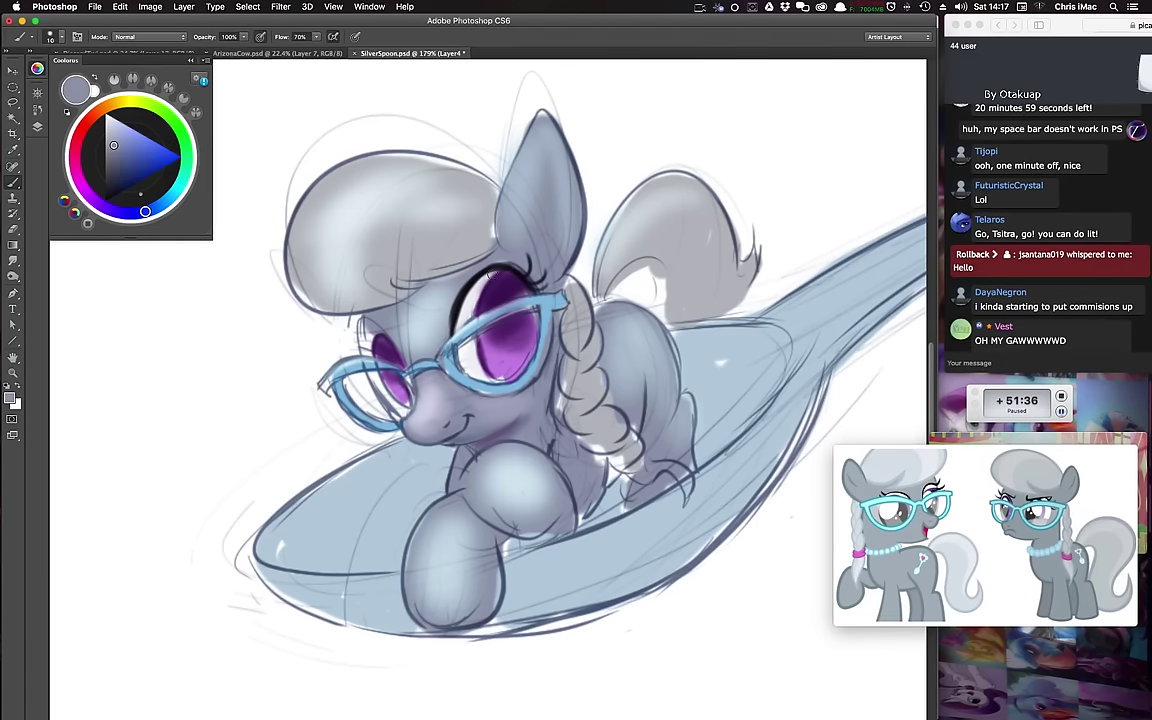
{"action": "left_click", "coordinate": [424, 263], "text": "alt"}
{"action": "key", "text": "bracketright"}
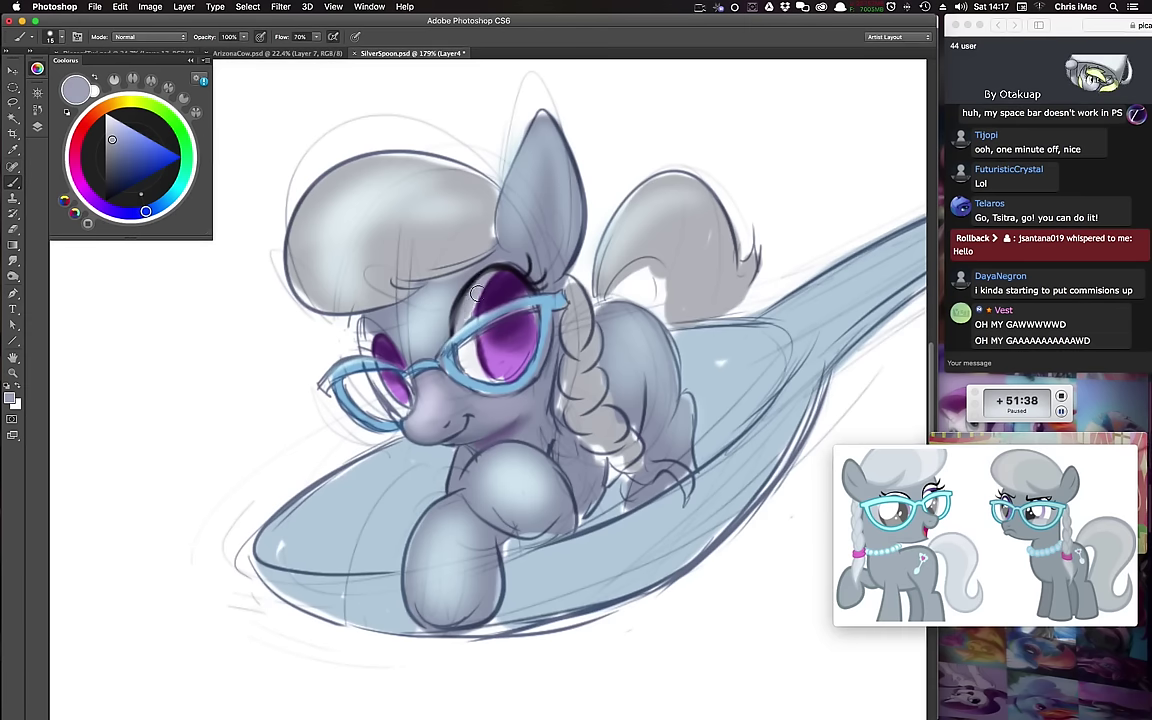
Step: Refine the near eye's dark lines and add off-white light reflections to both irises
{"action": "left_click", "coordinate": [510, 262], "text": "alt"}
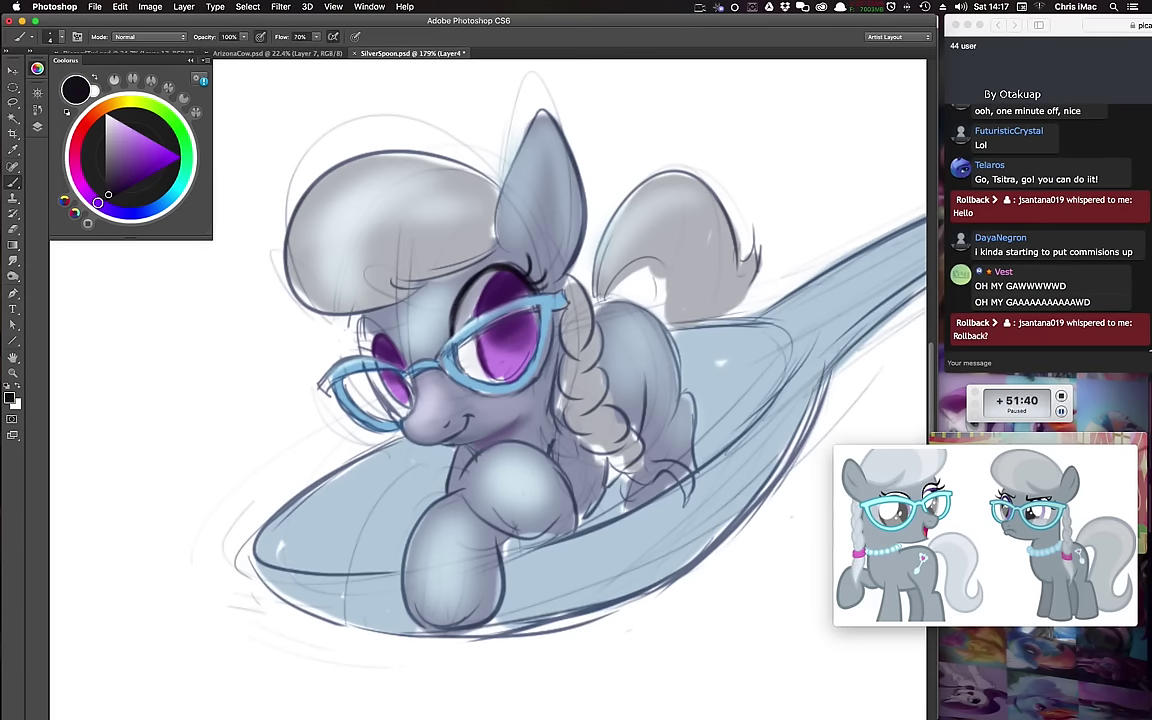
{"action": "mouse_move", "coordinate": [535, 374]}
{"action": "left_mouse_down"}
{"action": "mouse_move", "coordinate": [501, 291]}
{"action": "mouse_move", "coordinate": [521, 328]}
{"action": "mouse_move", "coordinate": [526, 319]}
{"action": "left_mouse_up"}
{"action": "key", "text": "bracketright"}
{"action": "key", "text": "bracketright"}
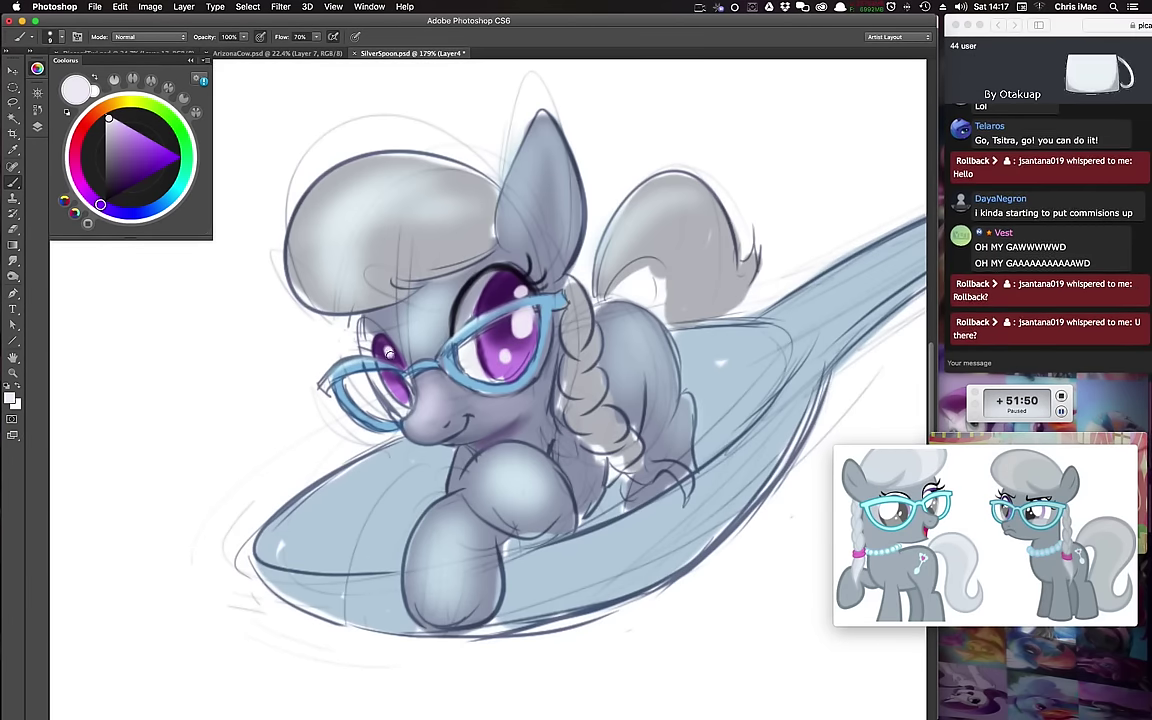
{"action": "left_click", "coordinate": [427, 261], "text": "alt"}
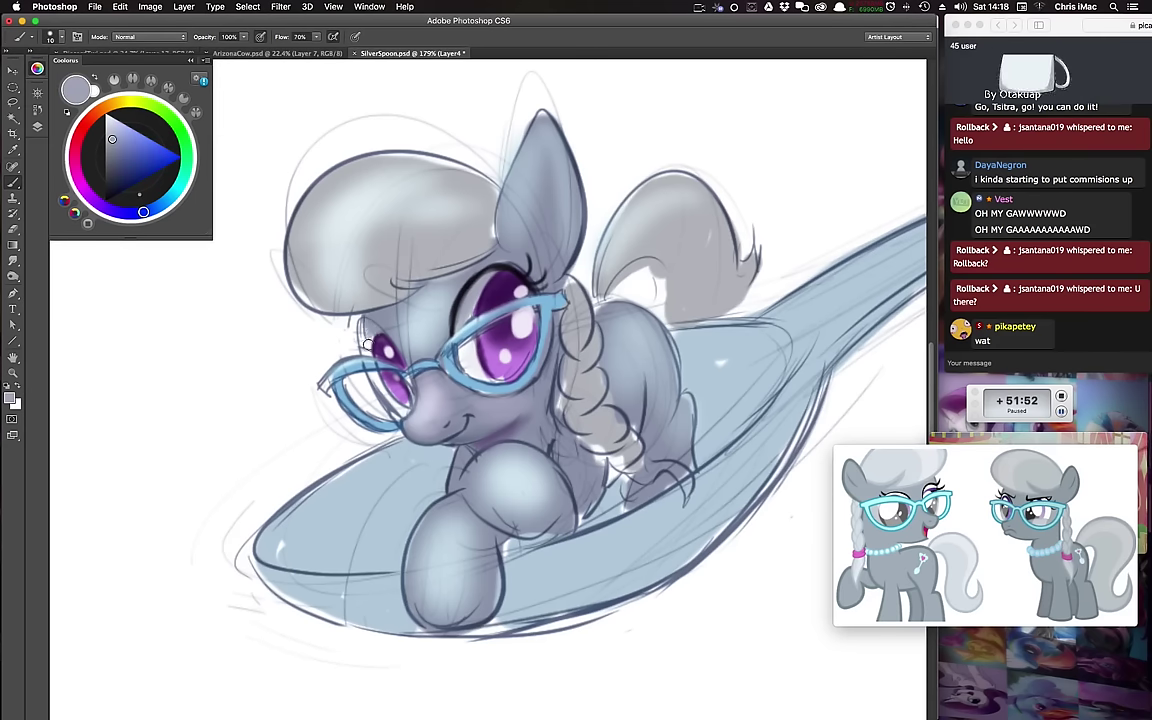
Step: Strengthen the near eye's upper lid and draw the far eye's lid line and lashes in sampled near-black with a fine brush
{"action": "left_click", "coordinate": [492, 270], "text": "alt"}
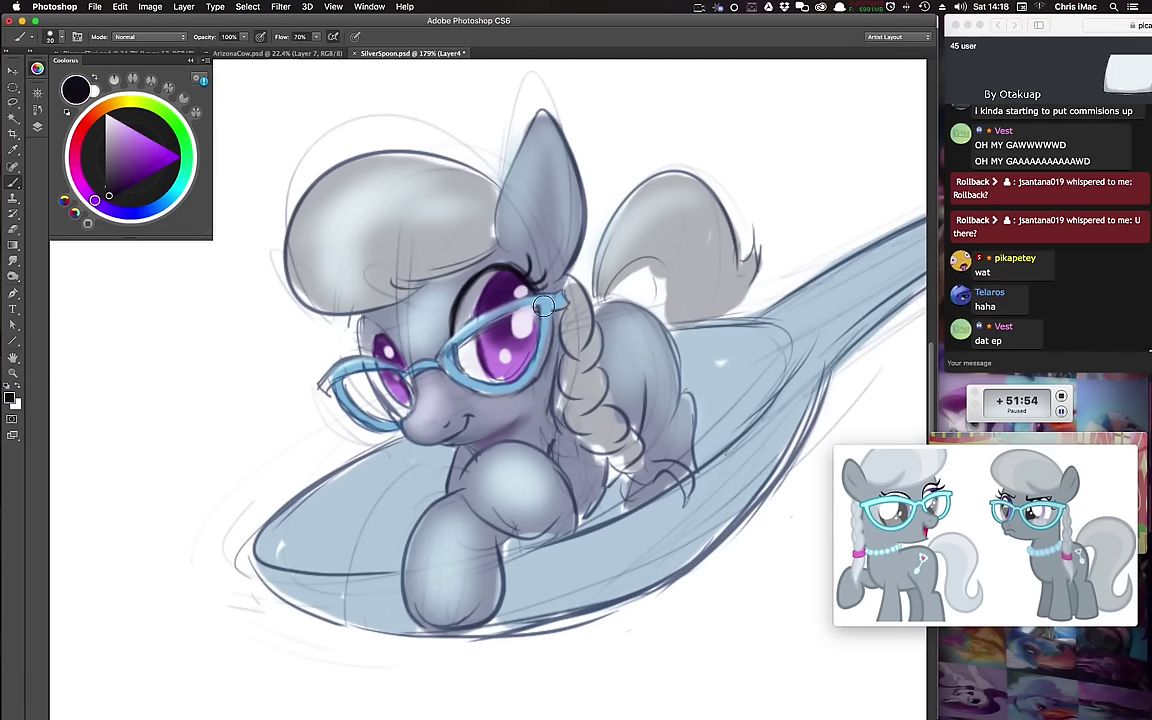
{"action": "left_click_drag", "start_coordinate": [489, 276], "coordinate": [497, 291]}
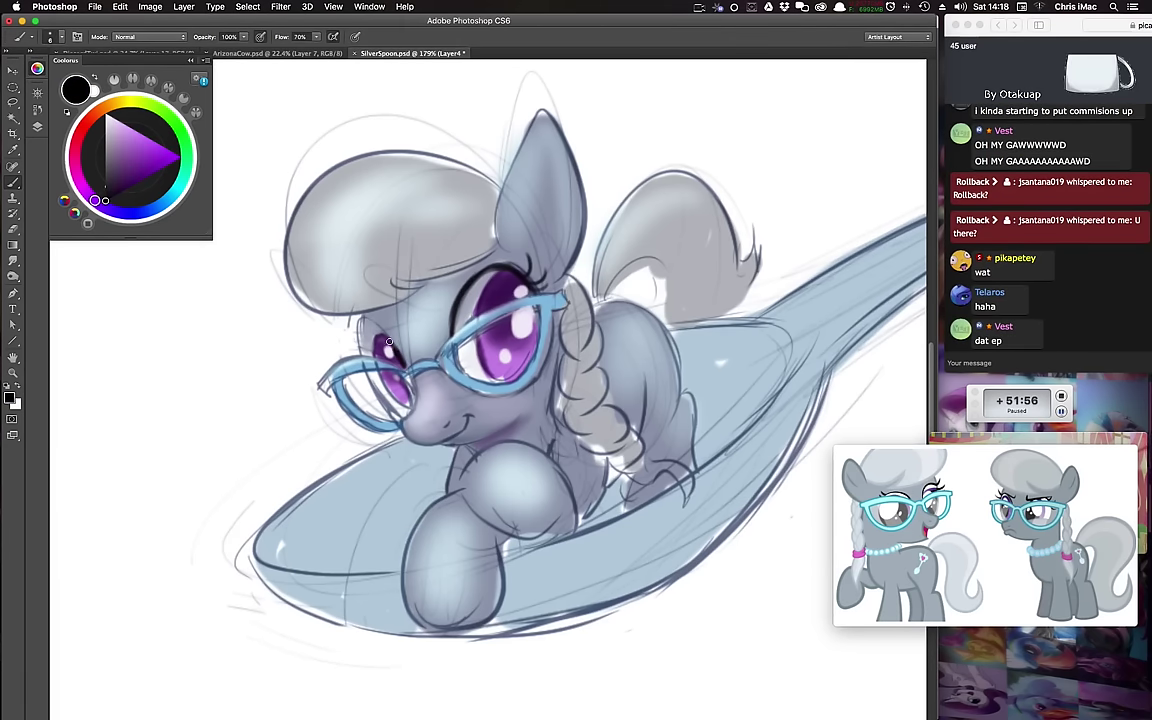
{"action": "left_click_drag", "start_coordinate": [389, 341], "coordinate": [365, 322]}
{"action": "mouse_move", "coordinate": [364, 322]}
{"action": "left_mouse_down"}
{"action": "mouse_move", "coordinate": [362, 354]}
{"action": "mouse_move", "coordinate": [393, 354]}
{"action": "left_mouse_up"}
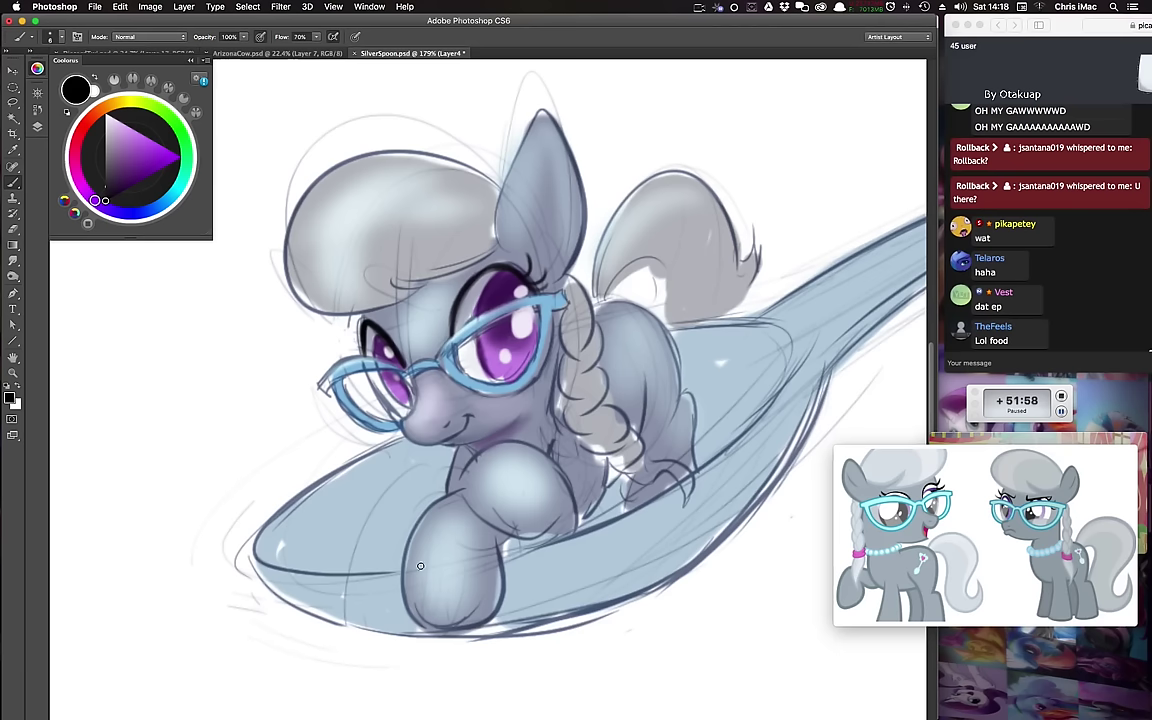
Step: Refine the near lens's blue rim with sampled frame blue and add white glare streaks across the lens
{"action": "left_click", "coordinate": [455, 368], "text": "alt"}
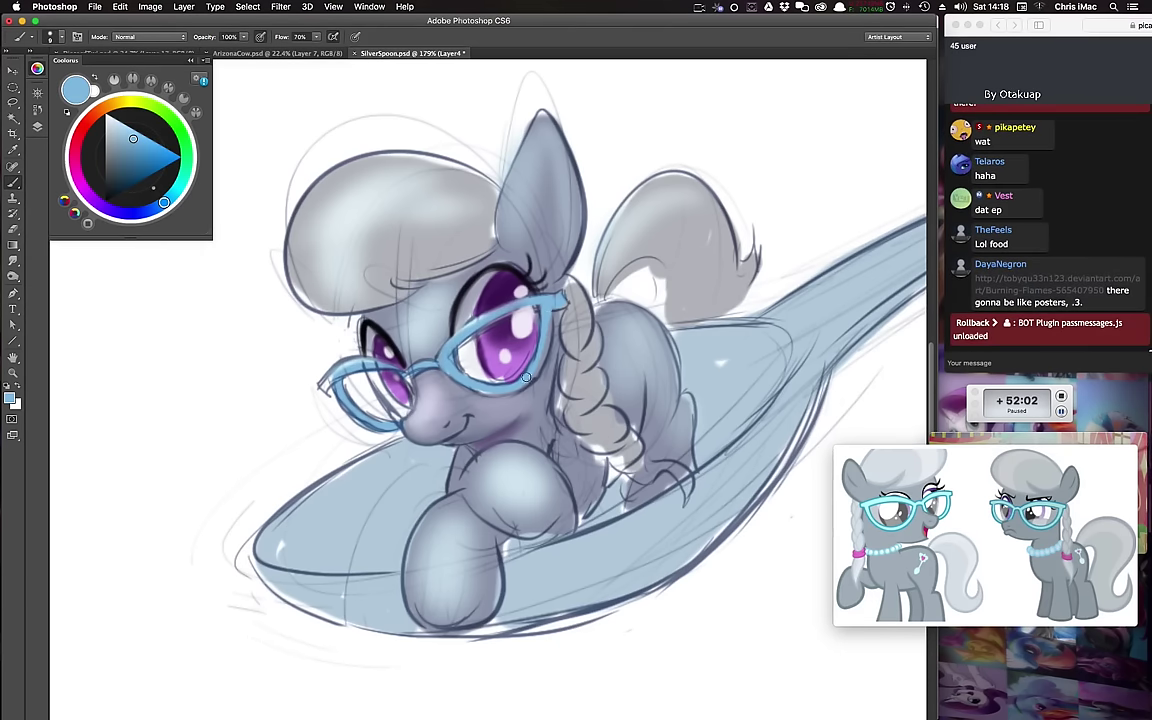
{"action": "left_click_drag", "start_coordinate": [527, 354], "coordinate": [553, 383]}
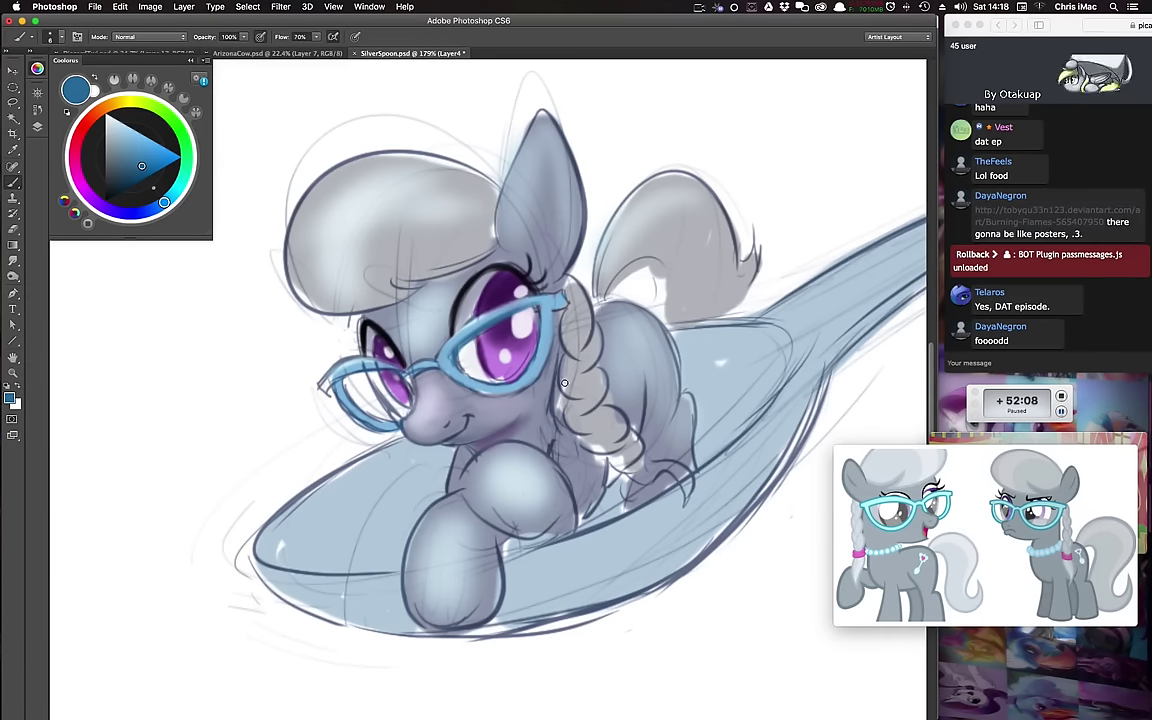
{"action": "left_click", "coordinate": [475, 359], "text": "alt"}
{"action": "left_click_drag", "start_coordinate": [530, 332], "coordinate": [526, 325]}
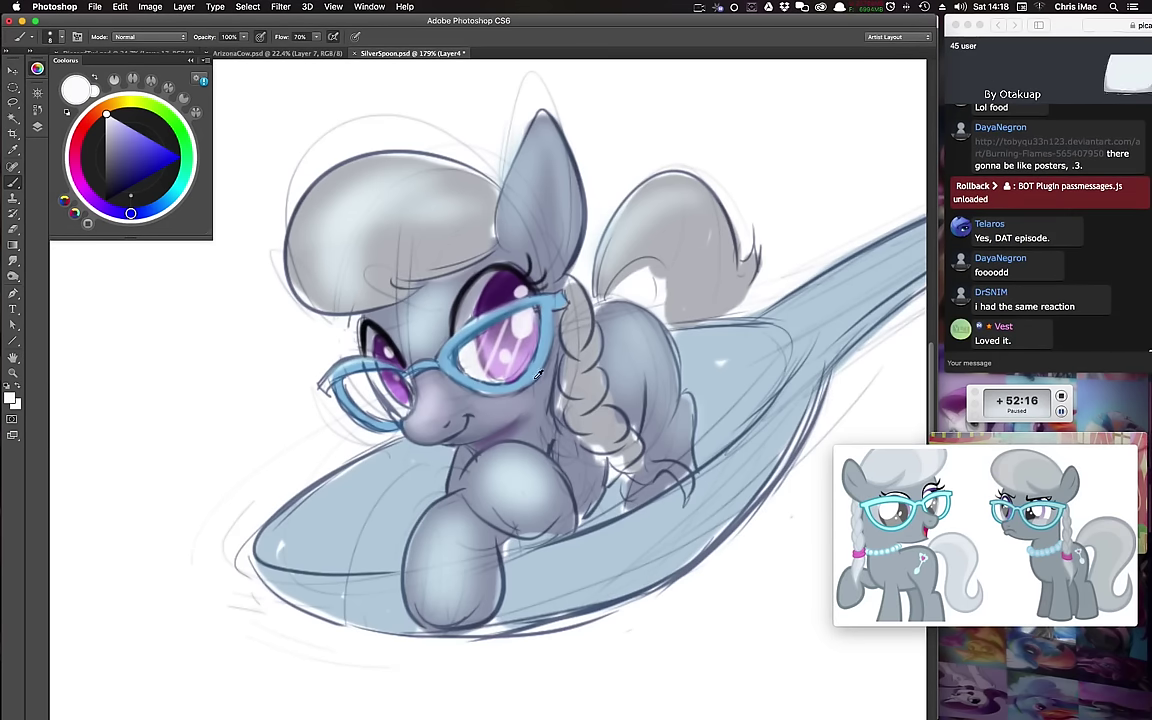
Step: Clean up the glasses' bridge and repaint the far lens's frame and outer tip in darker sampled blues
{"action": "left_click", "coordinate": [494, 386], "text": "alt"}
{"action": "left_click", "coordinate": [426, 366], "text": "alt"}
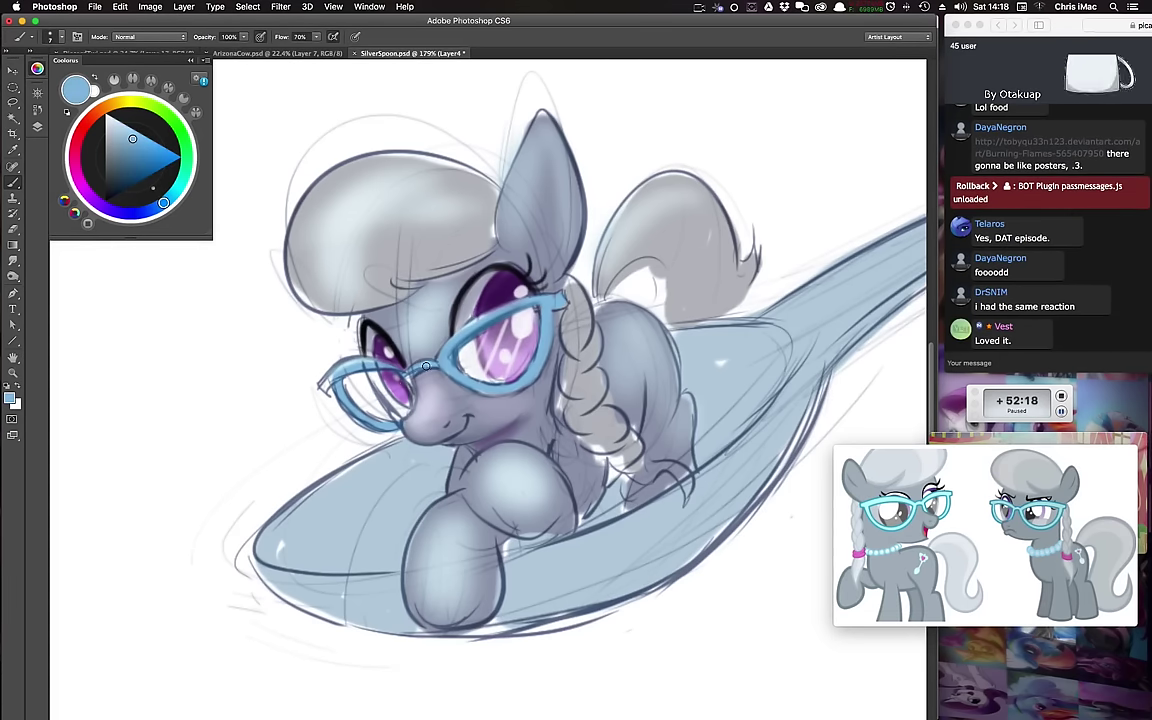
{"action": "left_click_drag", "start_coordinate": [483, 358], "coordinate": [502, 398]}
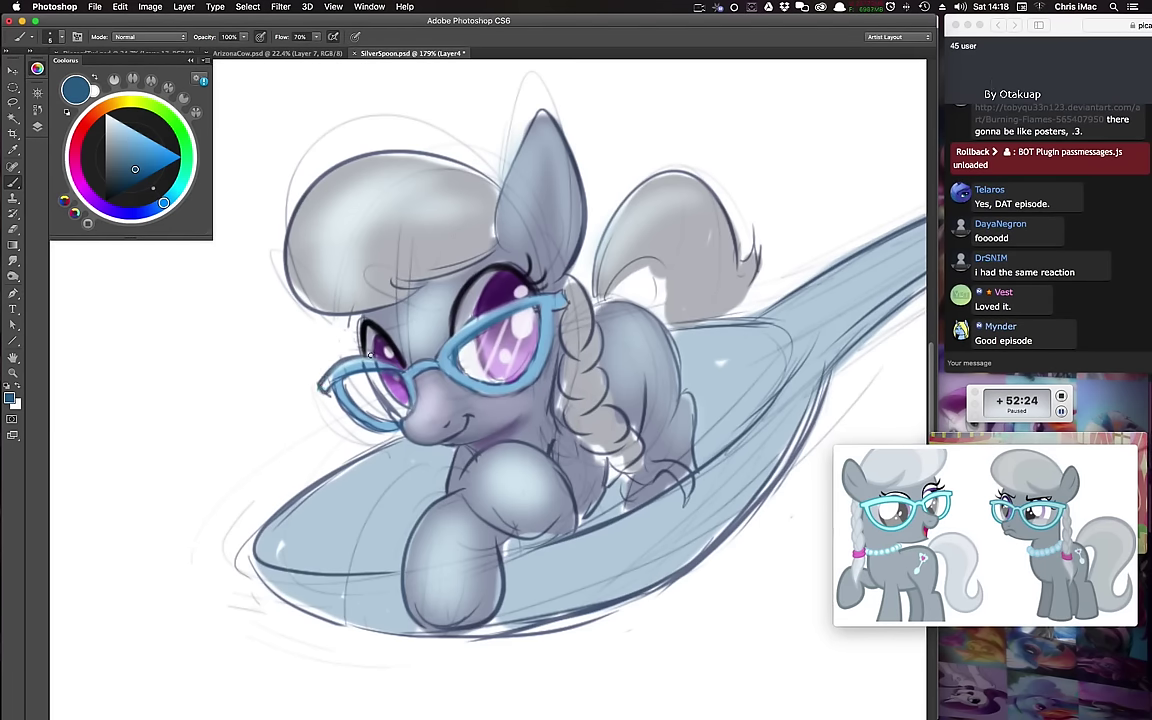
{"action": "left_click_drag", "start_coordinate": [323, 388], "coordinate": [358, 373]}
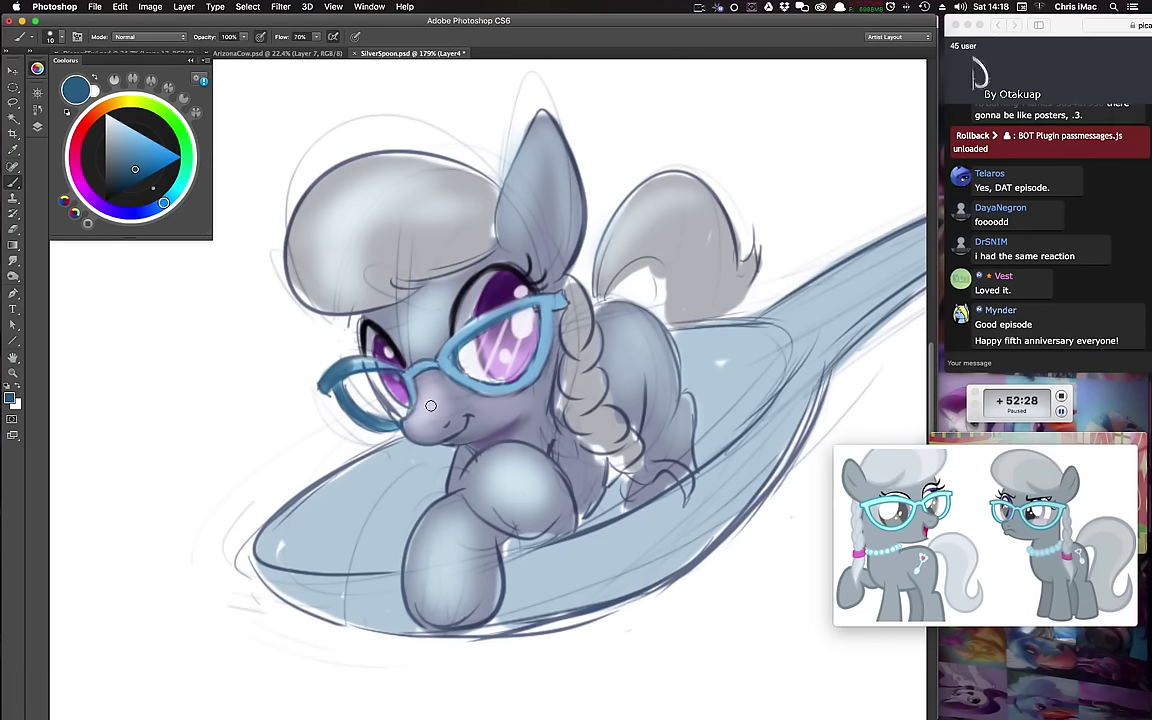
{"action": "left_click", "coordinate": [391, 380], "text": "alt"}
{"action": "left_click", "coordinate": [347, 343], "text": "alt"}
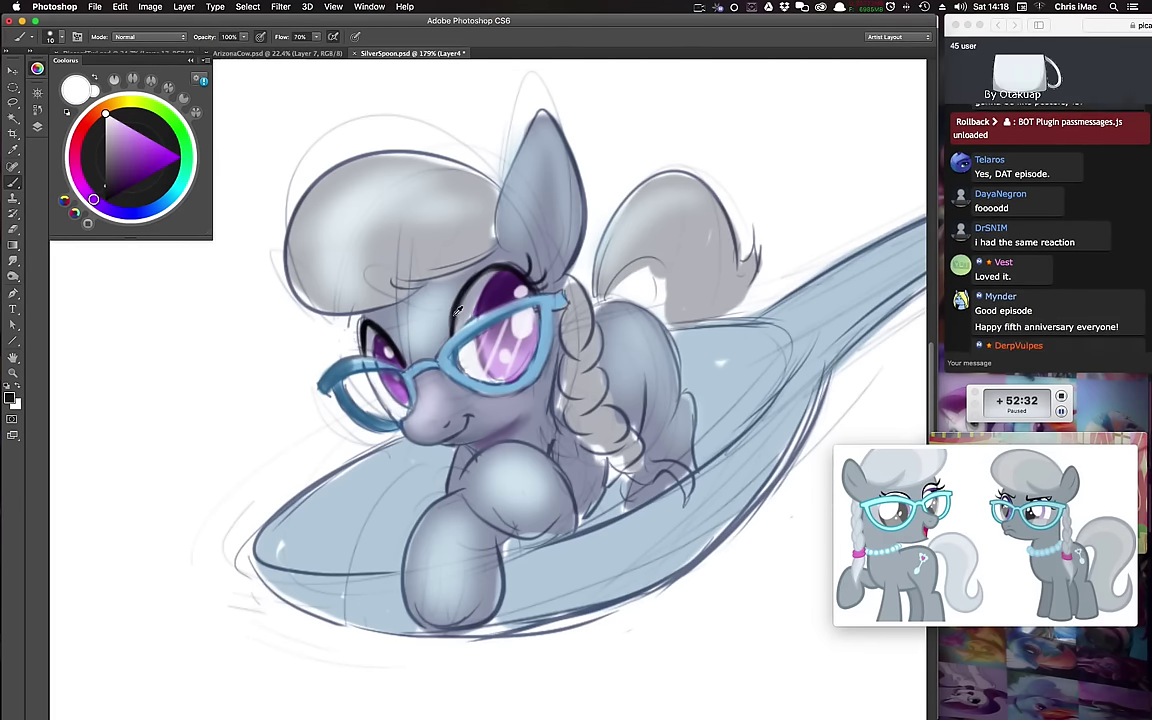
{"action": "left_click", "coordinate": [409, 416], "text": "alt"}
{"action": "left_click", "coordinate": [360, 386], "text": "alt"}
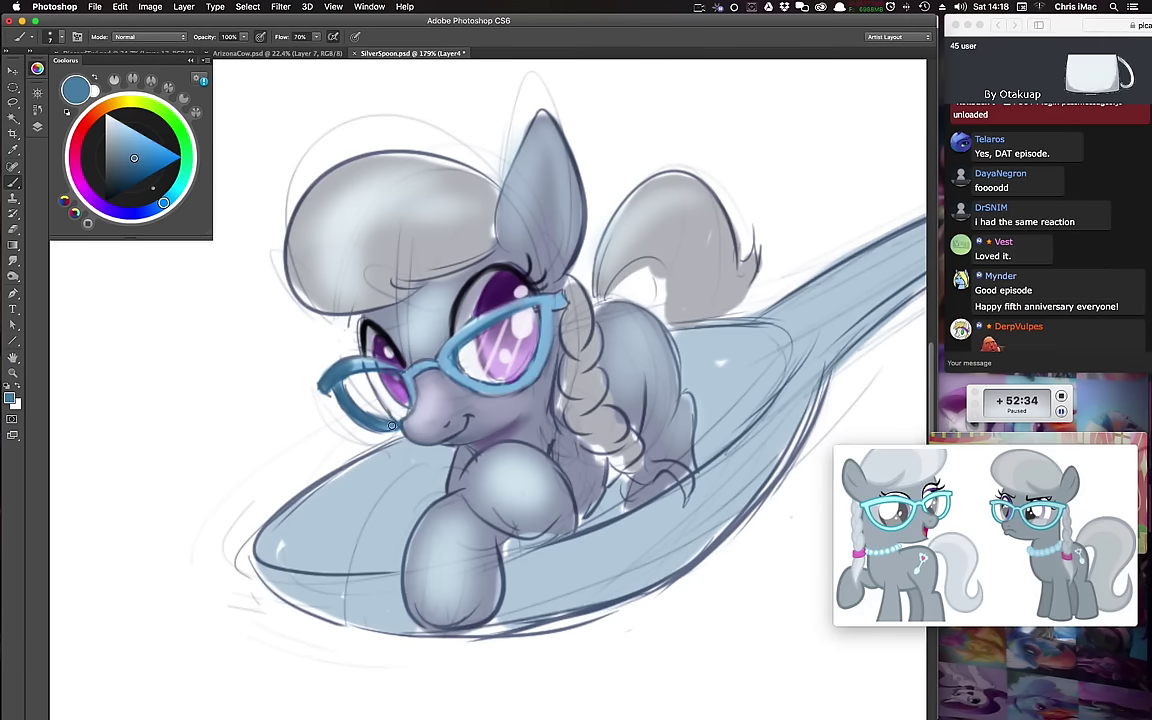
Step: Glaze the far lens with sampled off-white using a large brush, reducing the brush for finer glare streaks
{"action": "left_click", "coordinate": [522, 320], "text": "alt"}
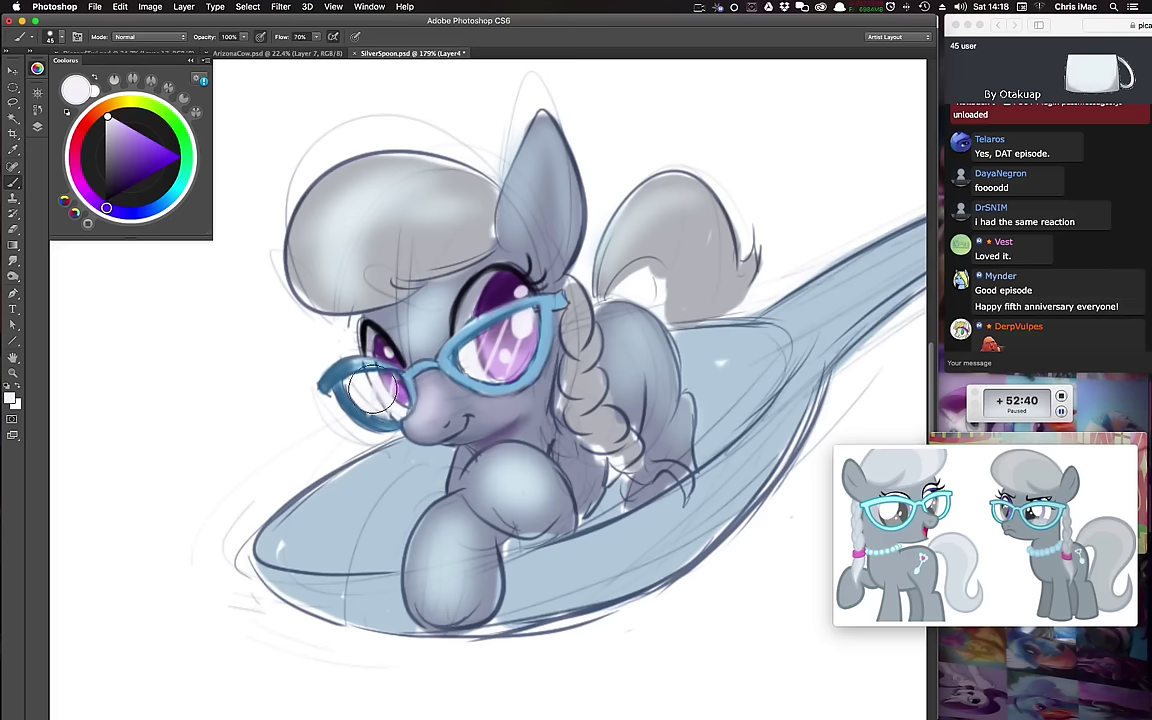
{"action": "key", "text": "bracketleft"}
{"action": "key", "text": "bracketleft"}
{"action": "key", "text": "bracketleft"}
{"action": "key", "text": "bracketleft"}
{"action": "key", "text": "bracketleft"}
{"action": "key", "text": "bracketleft"}
{"action": "key", "text": "bracketleft"}
{"action": "key", "text": "bracketleft"}
{"action": "key", "text": "bracketleft"}
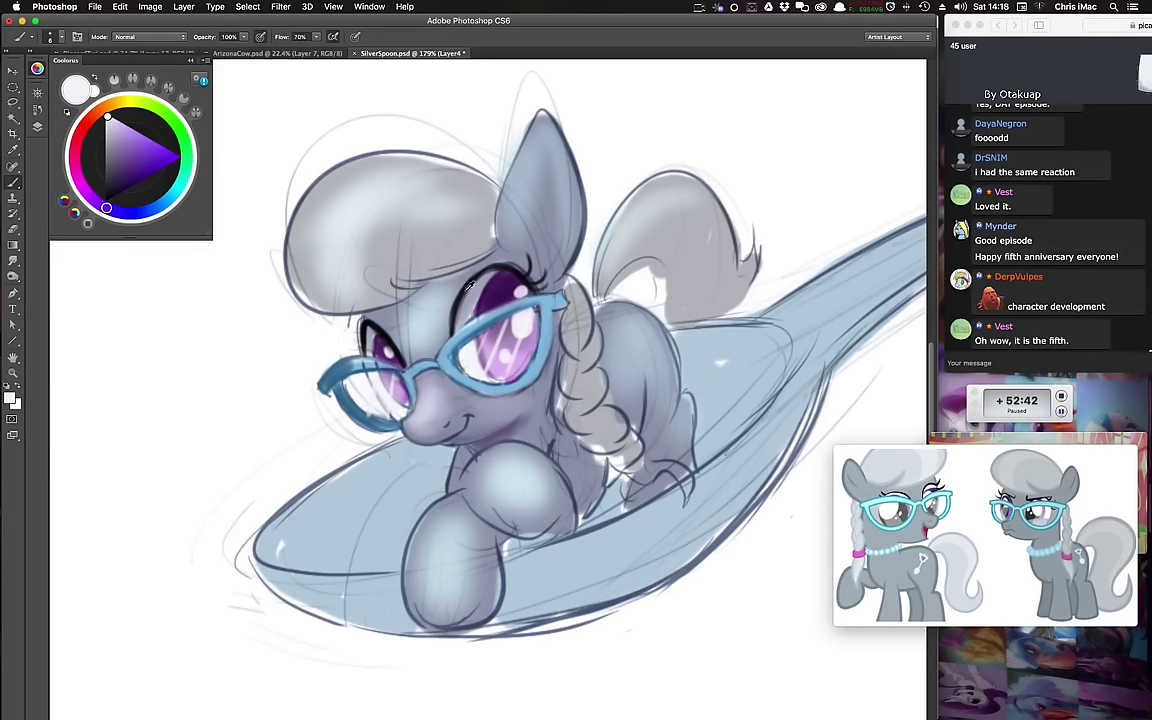
Step: Shade the near eye's upper white and the forehead beneath the fringe in slate blue, using a progressively larger brush
{"action": "left_click", "coordinate": [388, 318], "text": "alt"}
{"action": "left_click_drag", "start_coordinate": [472, 294], "coordinate": [490, 306]}
{"action": "key", "text": "bracketright"}
{"action": "key", "text": "bracketright"}
{"action": "key", "text": "bracketright"}
{"action": "key", "text": "bracketright"}
{"action": "key", "text": "bracketright"}
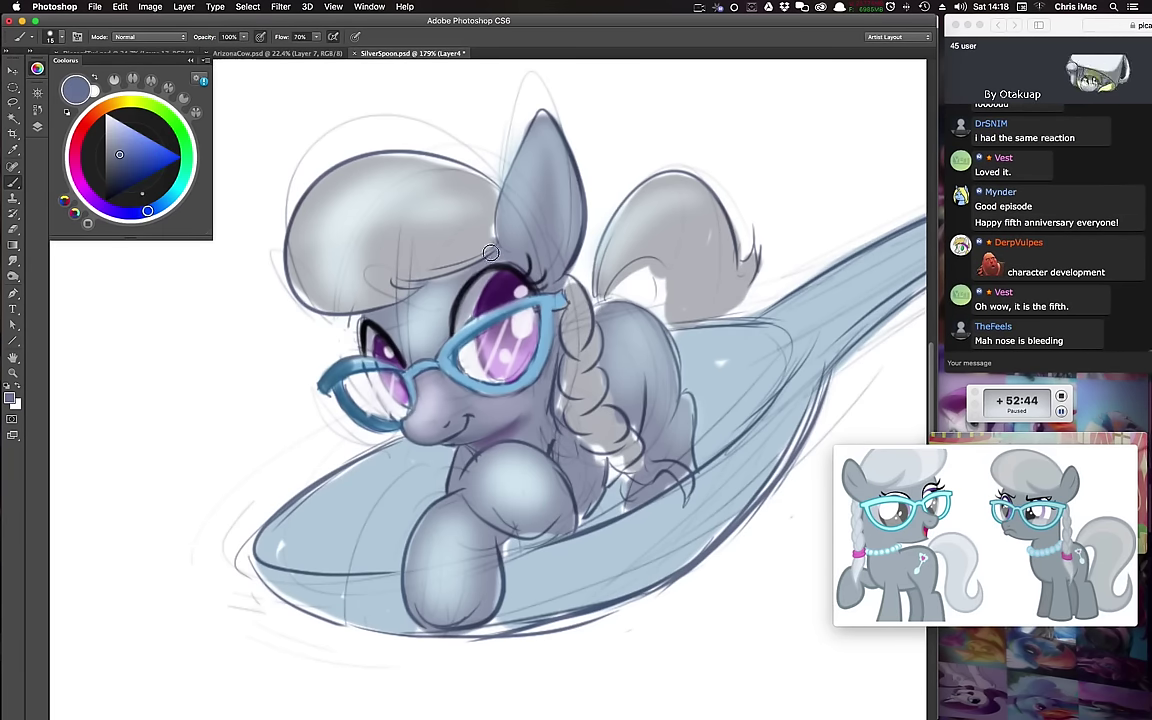
{"action": "key", "text": "bracketright"}
{"action": "key", "text": "bracketright"}
{"action": "key", "text": "bracketright"}
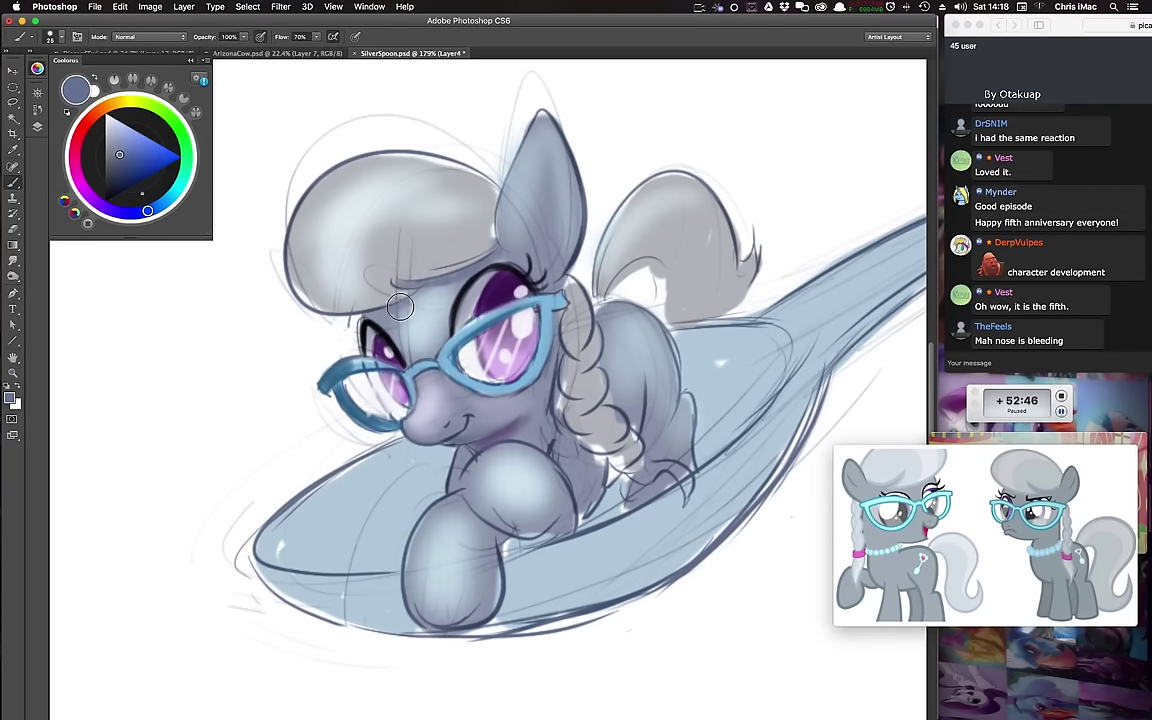
{"action": "key", "text": "bracketright"}
{"action": "key", "text": "bracketright"}
{"action": "key", "text": "bracketright"}
{"action": "left_click_drag", "start_coordinate": [419, 296], "coordinate": [410, 315]}
Step: Highlight the bridge of the snout in pale blue sampled from the forehead
{"action": "left_click", "coordinate": [428, 315], "text": "alt"}
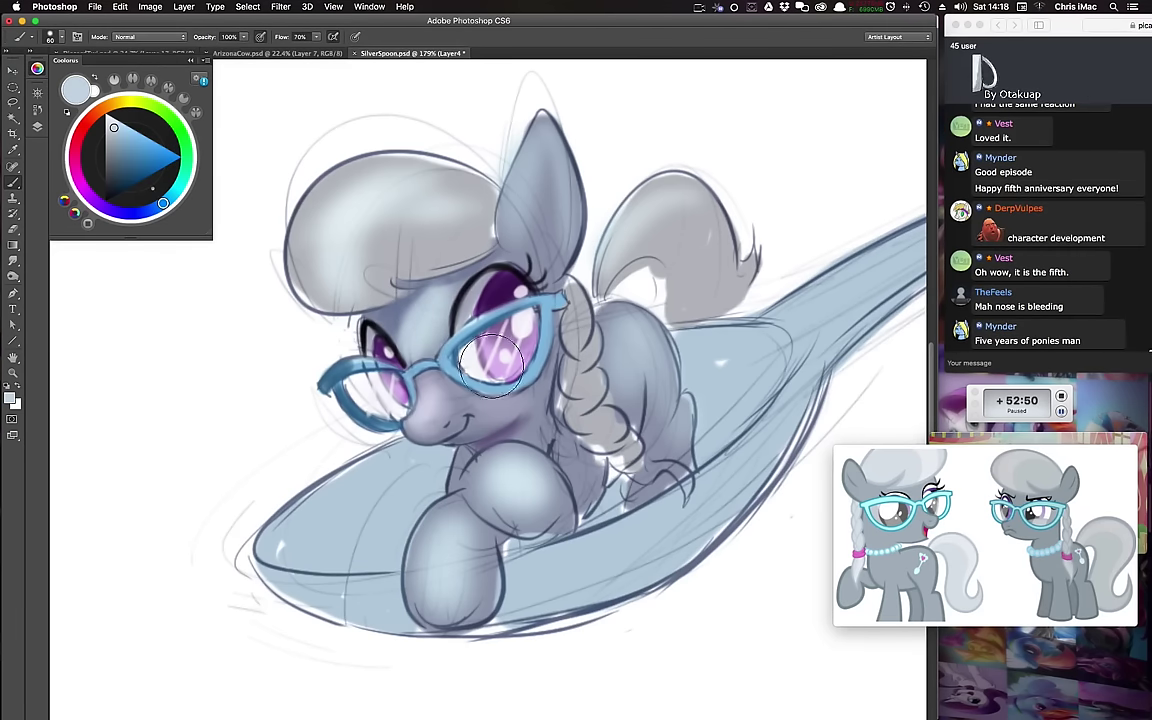
{"action": "key", "text": "bracketleft"}
{"action": "key", "text": "bracketleft"}
{"action": "key", "text": "bracketleft"}
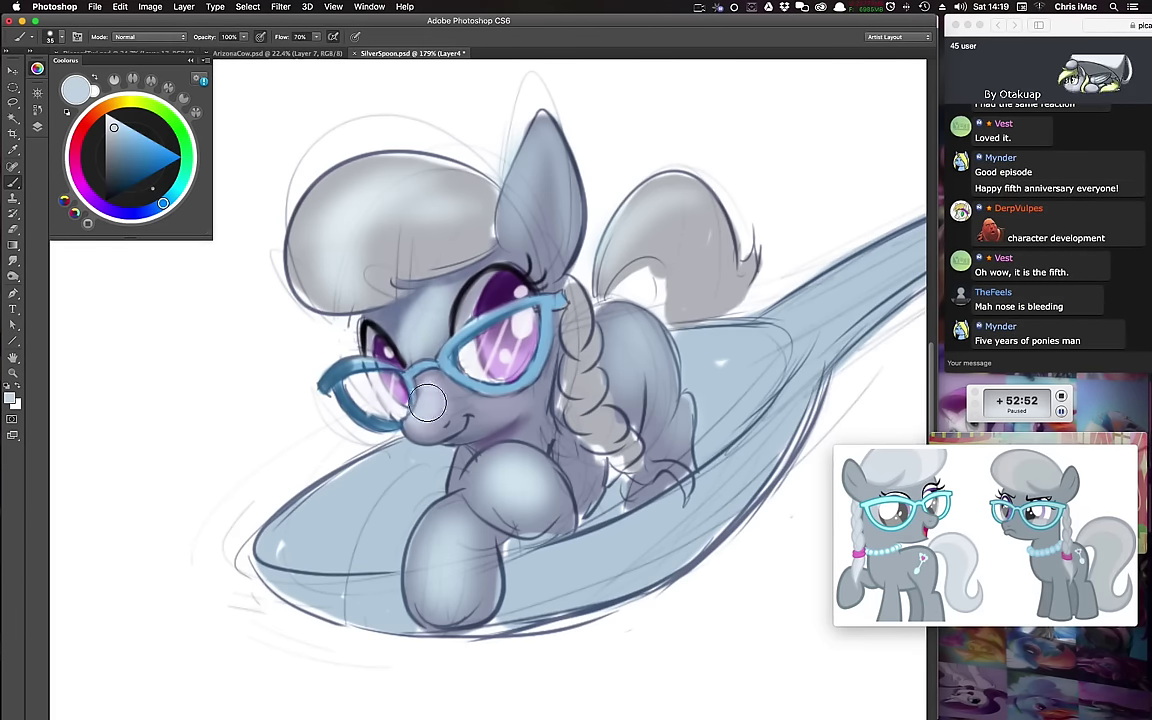
Step: Refine the smile with a muted purple and clean up the dark outlines between the cheek and the braid
{"action": "left_click", "coordinate": [536, 337], "text": "ctrl+alt+super"}
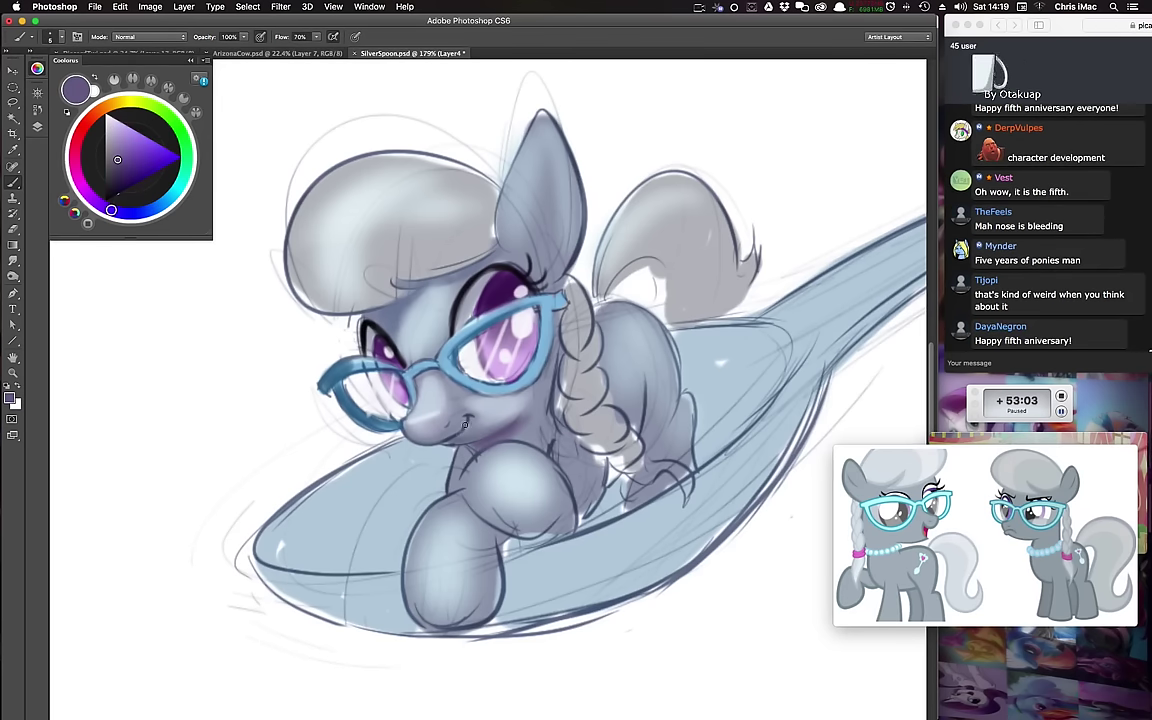
{"action": "key", "text": "bracketright"}
{"action": "key", "text": "bracketright"}
{"action": "key", "text": "bracketright"}
{"action": "key", "text": "bracketright"}
{"action": "key", "text": "bracketright"}
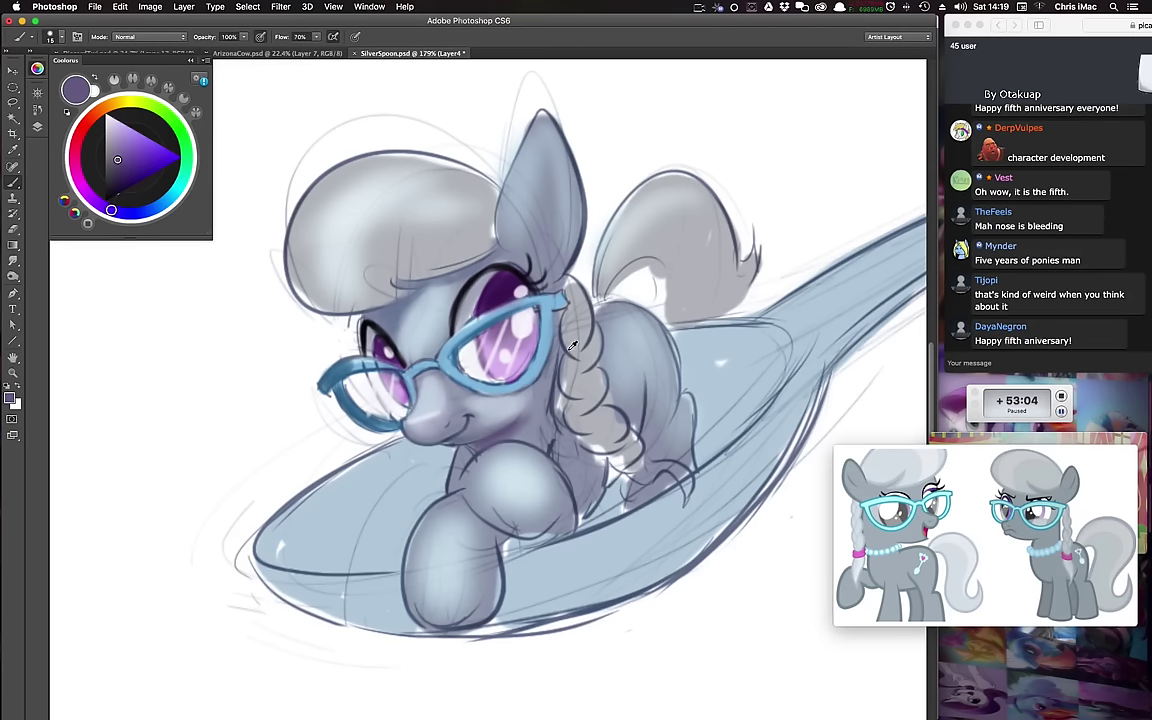
{"action": "left_click", "coordinate": [569, 350], "text": "alt"}
{"action": "key", "text": "bracketleft"}
{"action": "key", "text": "bracketleft"}
{"action": "key", "text": "bracketleft"}
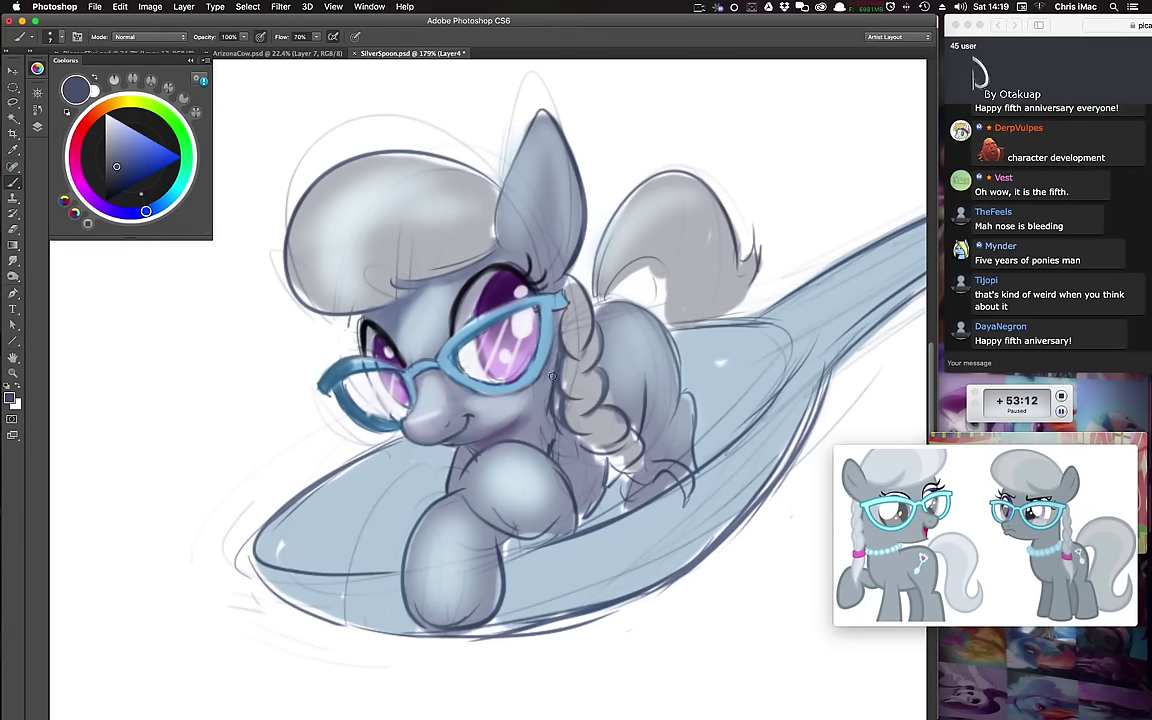
Step: Paint off-white highlights on the braid's segments from the glasses' hinge down toward its end
{"action": "left_click", "coordinate": [521, 292], "text": "alt"}
{"action": "key", "text": "bracketright"}
{"action": "mouse_move", "coordinate": [570, 304]}
{"action": "left_mouse_down"}
{"action": "mouse_move", "coordinate": [573, 363]}
{"action": "mouse_move", "coordinate": [595, 331]}
{"action": "mouse_move", "coordinate": [590, 370]}
{"action": "mouse_move", "coordinate": [605, 410]}
{"action": "mouse_move", "coordinate": [595, 412]}
{"action": "mouse_move", "coordinate": [625, 435]}
{"action": "left_mouse_up"}
{"action": "key", "text": "bracketleft"}
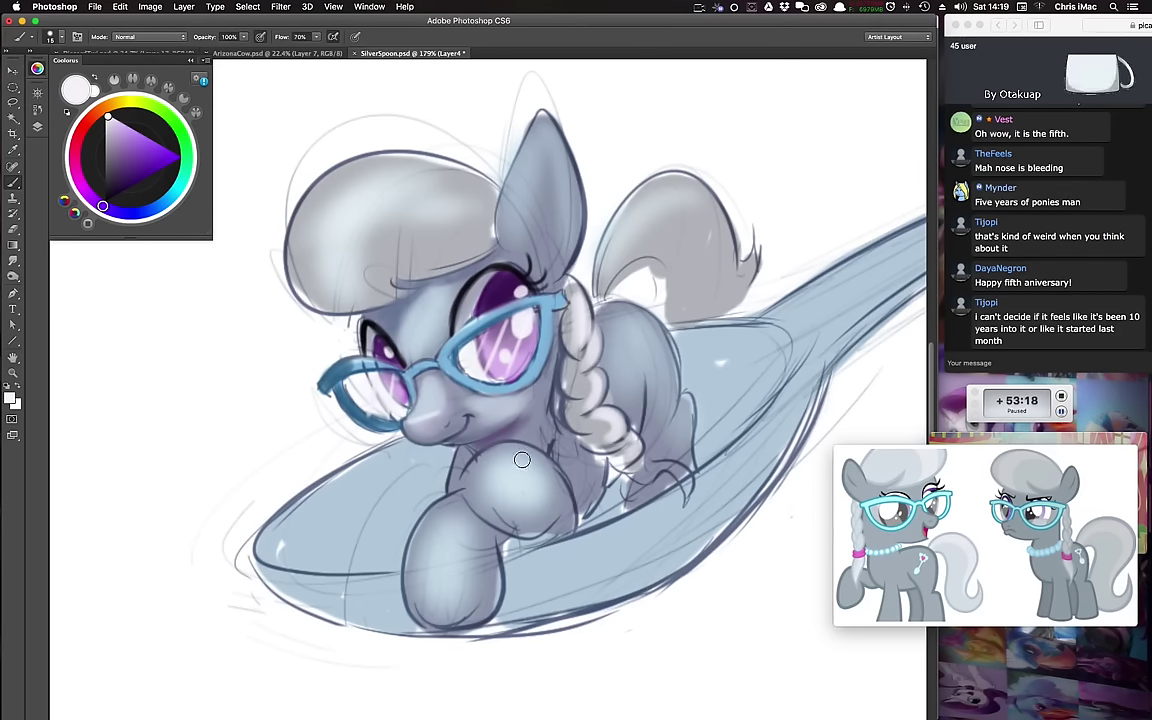
Step: Paint a magenta hair tie near the end of the braid with a small brush
{"action": "left_click", "coordinate": [531, 368], "text": "alt"}
{"action": "left_click", "coordinate": [534, 365], "text": "ctrl+alt+super"}
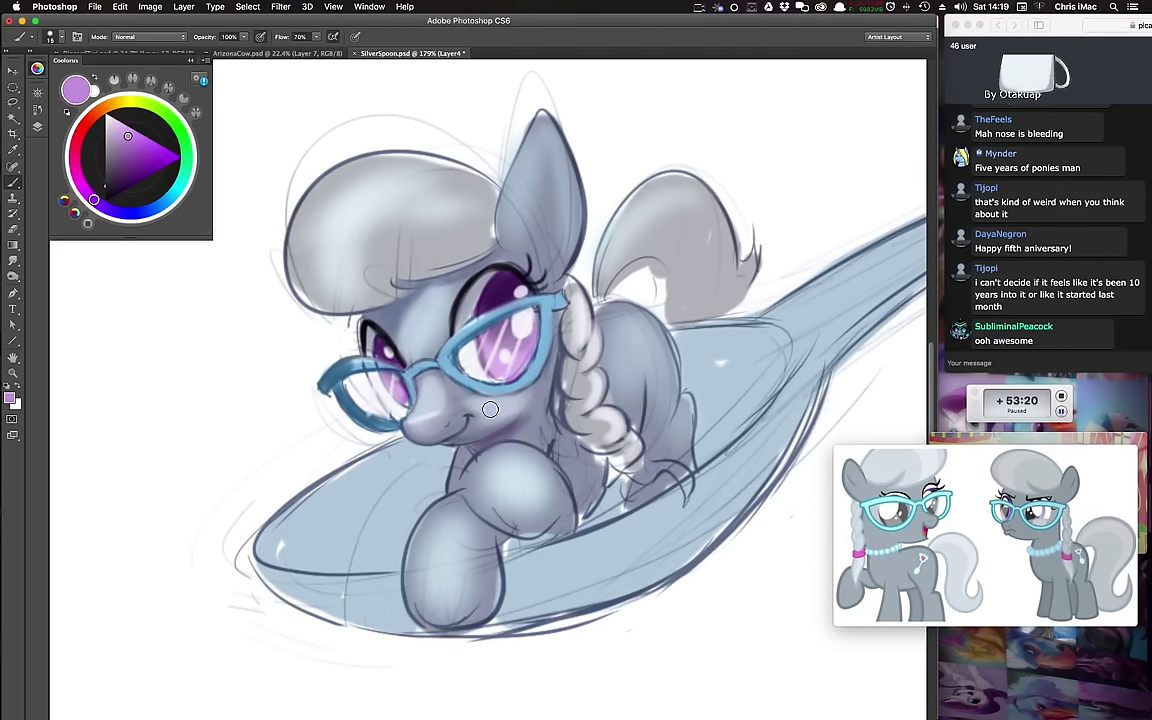
{"action": "key", "text": "bracketleft"}
{"action": "mouse_move", "coordinate": [642, 460]}
{"action": "left_mouse_down"}
{"action": "mouse_move", "coordinate": [731, 443]}
{"action": "mouse_move", "coordinate": [723, 426]}
{"action": "mouse_move", "coordinate": [662, 431]}
{"action": "mouse_move", "coordinate": [658, 459]}
{"action": "mouse_move", "coordinate": [666, 442]}
{"action": "mouse_move", "coordinate": [674, 448]}
{"action": "mouse_move", "coordinate": [627, 472]}
{"action": "left_mouse_up"}
Step: Paint the curled braid tip below the hair tie in light grey with finer white highlights
{"action": "left_click", "coordinate": [633, 446], "text": "alt"}
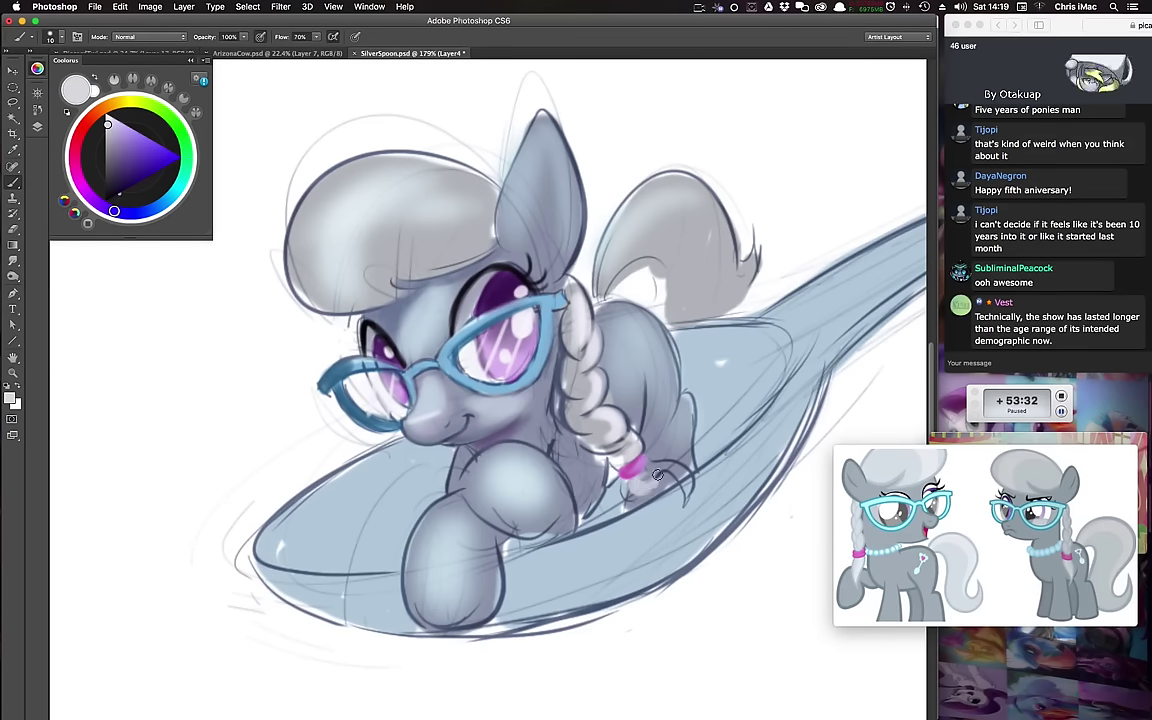
{"action": "left_click_drag", "start_coordinate": [678, 468], "coordinate": [648, 487]}
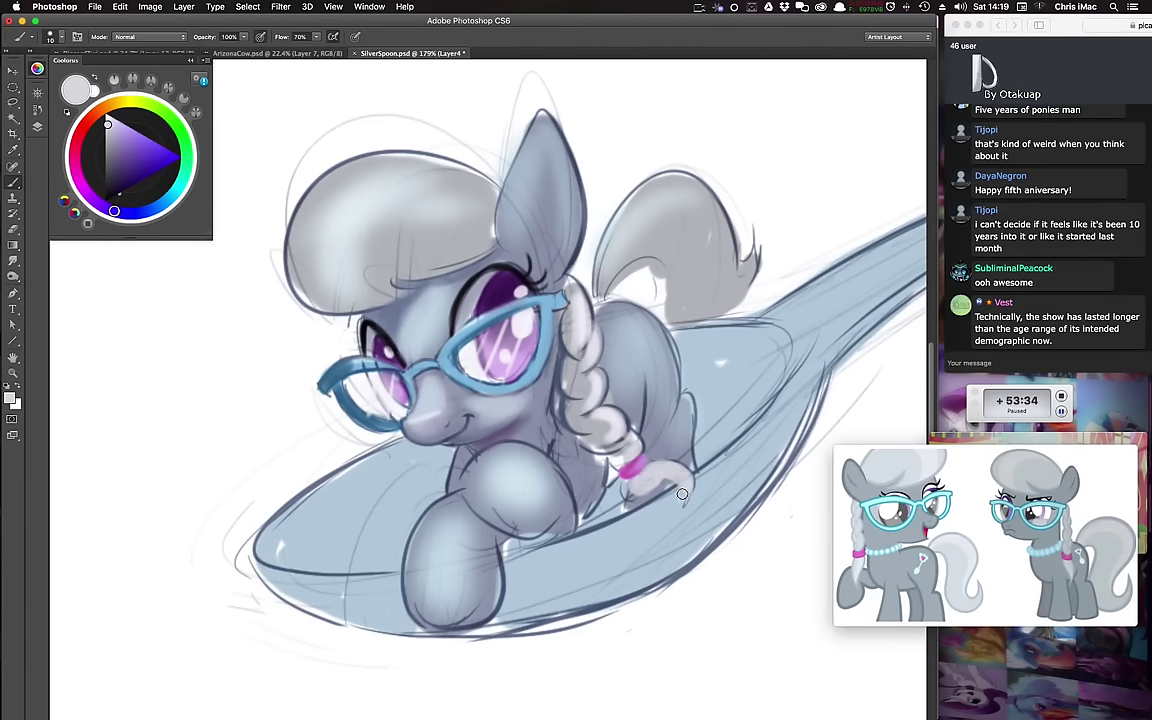
{"action": "left_click", "coordinate": [784, 556], "text": "alt"}
{"action": "key", "text": "["}
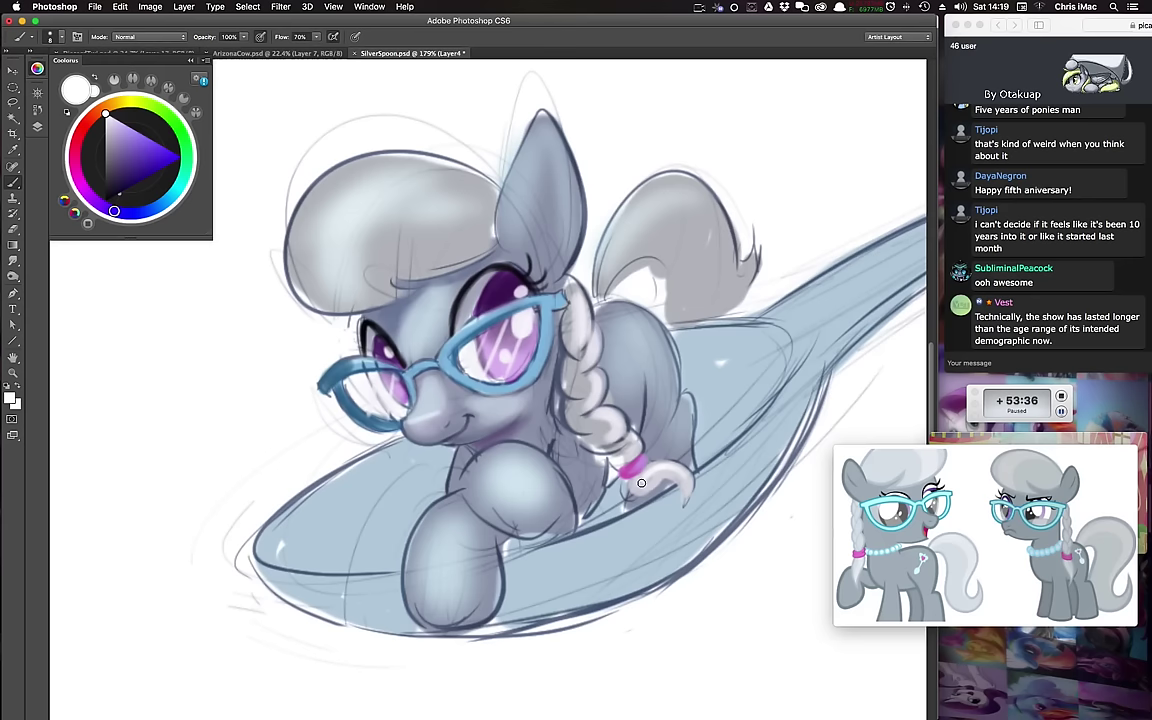
Step: Shade the neck and chest behind the raised foreleg in purple with an enlarged brush
{"action": "left_click", "coordinate": [497, 403], "text": "alt"}
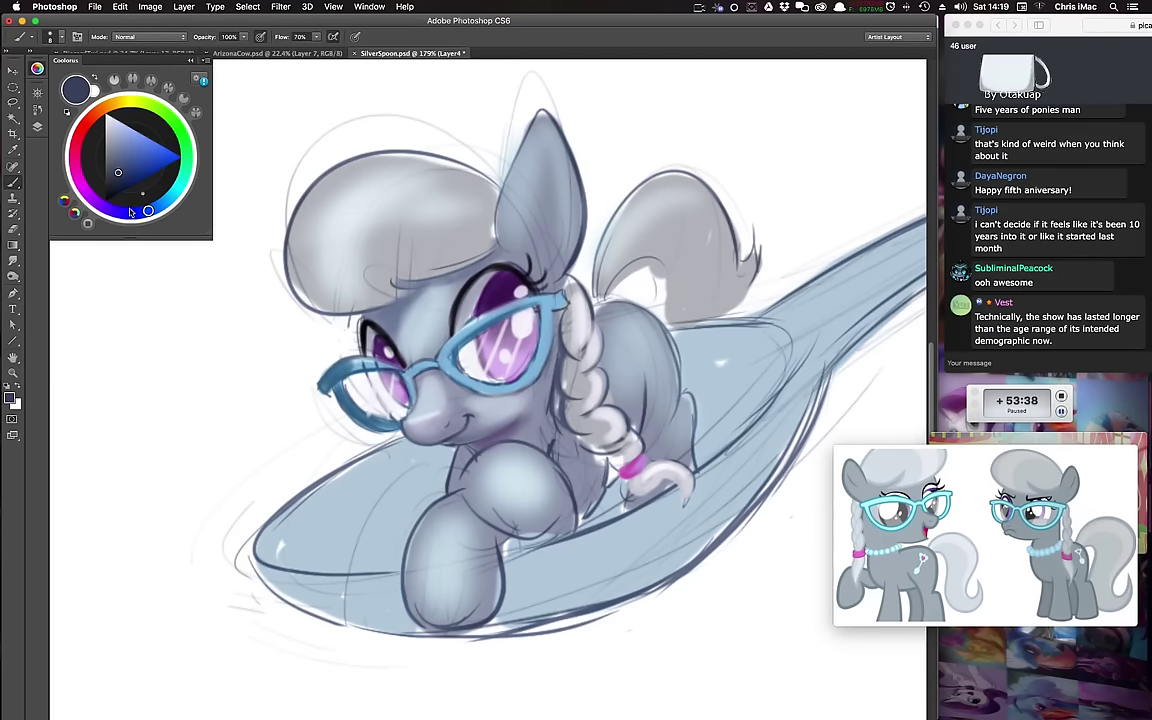
{"action": "left_click_drag", "start_coordinate": [120, 174], "coordinate": [127, 162]}
{"action": "left_click_drag", "start_coordinate": [120, 212], "coordinate": [101, 205]}
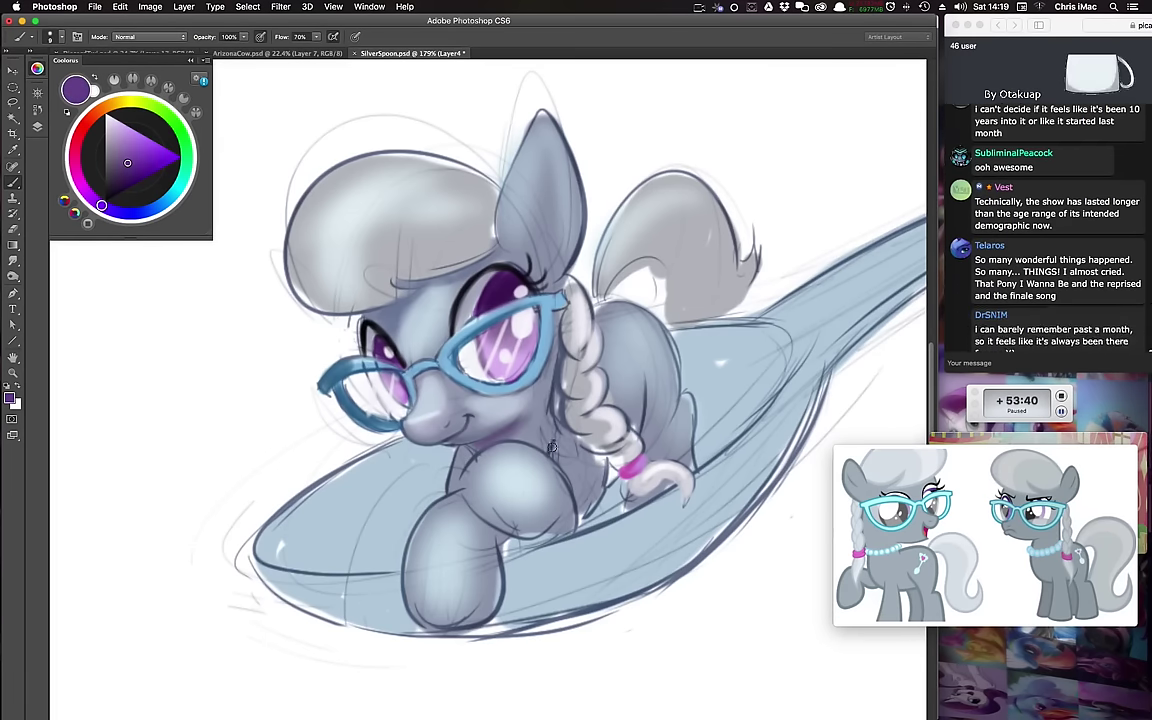
{"action": "key", "text": "]"}
{"action": "key", "text": "]"}
{"action": "mouse_move", "coordinate": [545, 449]}
{"action": "left_mouse_down"}
{"action": "mouse_move", "coordinate": [535, 421]}
{"action": "mouse_move", "coordinate": [548, 436]}
{"action": "left_mouse_up"}
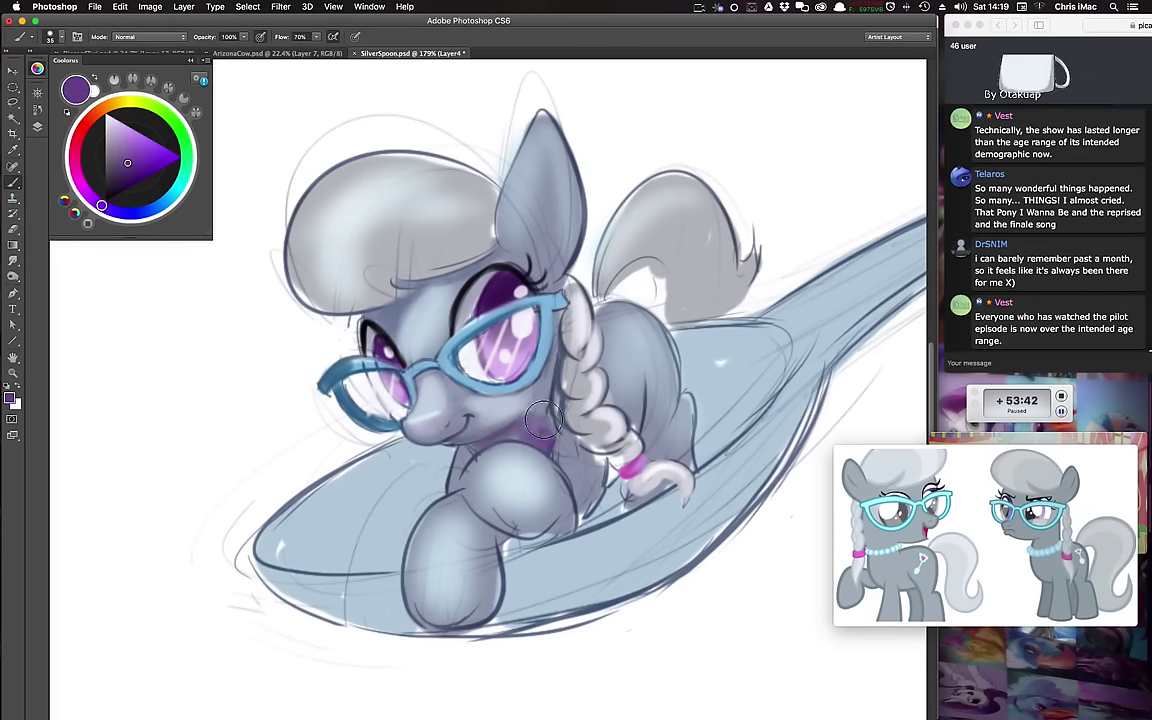
{"action": "key", "text": "]"}
{"action": "key", "text": "]"}
{"action": "key", "text": "]"}
{"action": "key", "text": "]"}
{"action": "mouse_move", "coordinate": [605, 475]}
{"action": "left_mouse_down"}
{"action": "mouse_move", "coordinate": [580, 498]}
{"action": "mouse_move", "coordinate": [566, 439]}
{"action": "mouse_move", "coordinate": [589, 491]}
{"action": "mouse_move", "coordinate": [524, 538]}
{"action": "left_mouse_up"}
Step: Blend the purple shadow along the chest and under the chin using sampled purples and a smaller brush
{"action": "left_click", "coordinate": [600, 474], "text": "alt"}
{"action": "left_click", "coordinate": [592, 498], "text": "alt"}
{"action": "key", "text": "["}
{"action": "key", "text": "["}
{"action": "key", "text": "["}
{"action": "key", "text": "["}
{"action": "key", "text": "["}
{"action": "key", "text": "["}
{"action": "key", "text": "["}
{"action": "key", "text": "["}
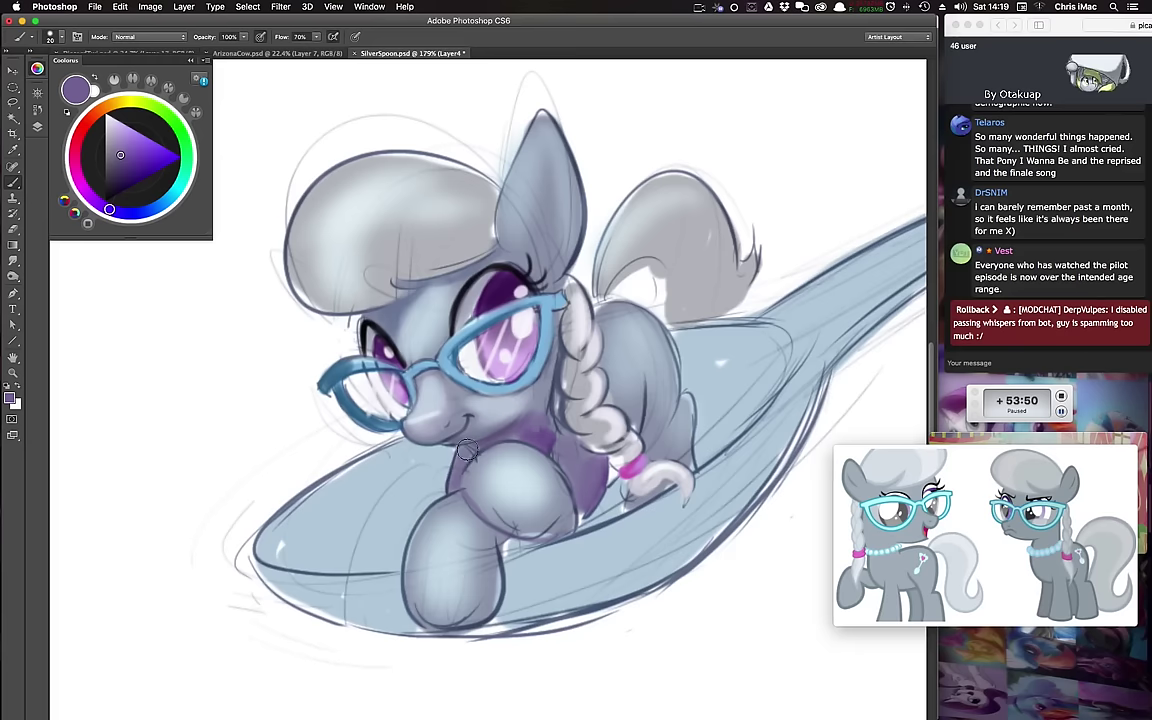
Step: Add light blue reflected light to the chest's edge and raised foreleg, softening the transitions with sampled lavender-greys
{"action": "left_click", "coordinate": [171, 197]}
{"action": "left_click", "coordinate": [123, 132]}
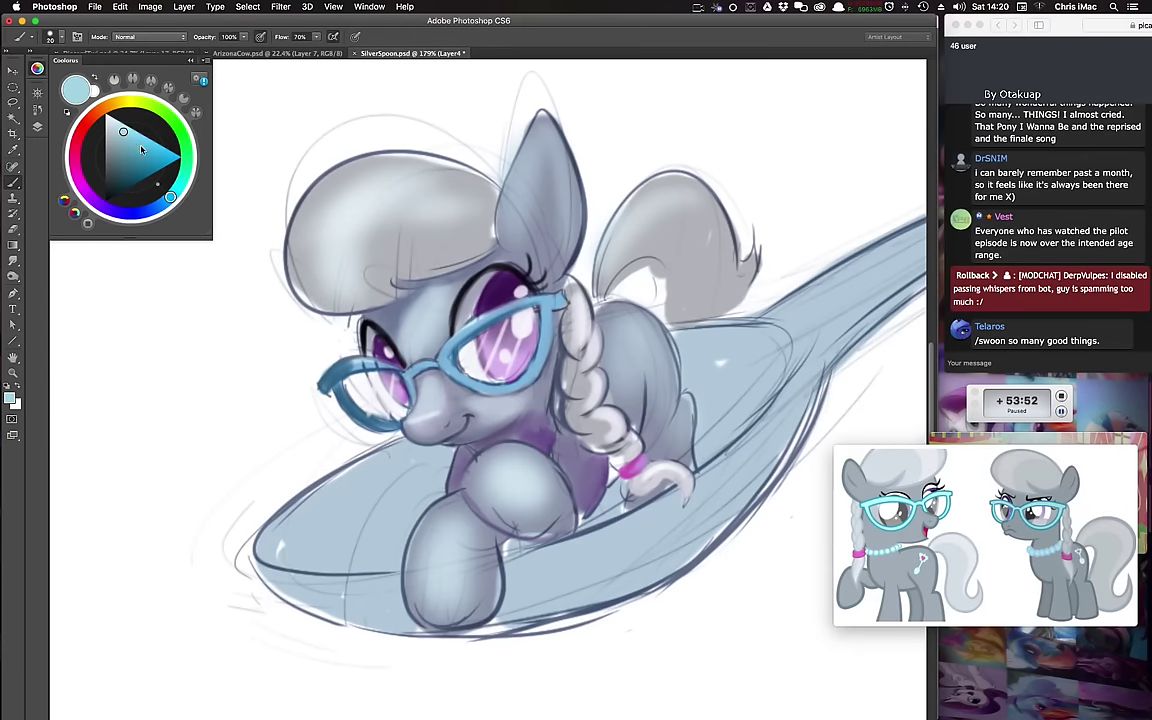
{"action": "left_click", "coordinate": [476, 469], "text": "alt"}
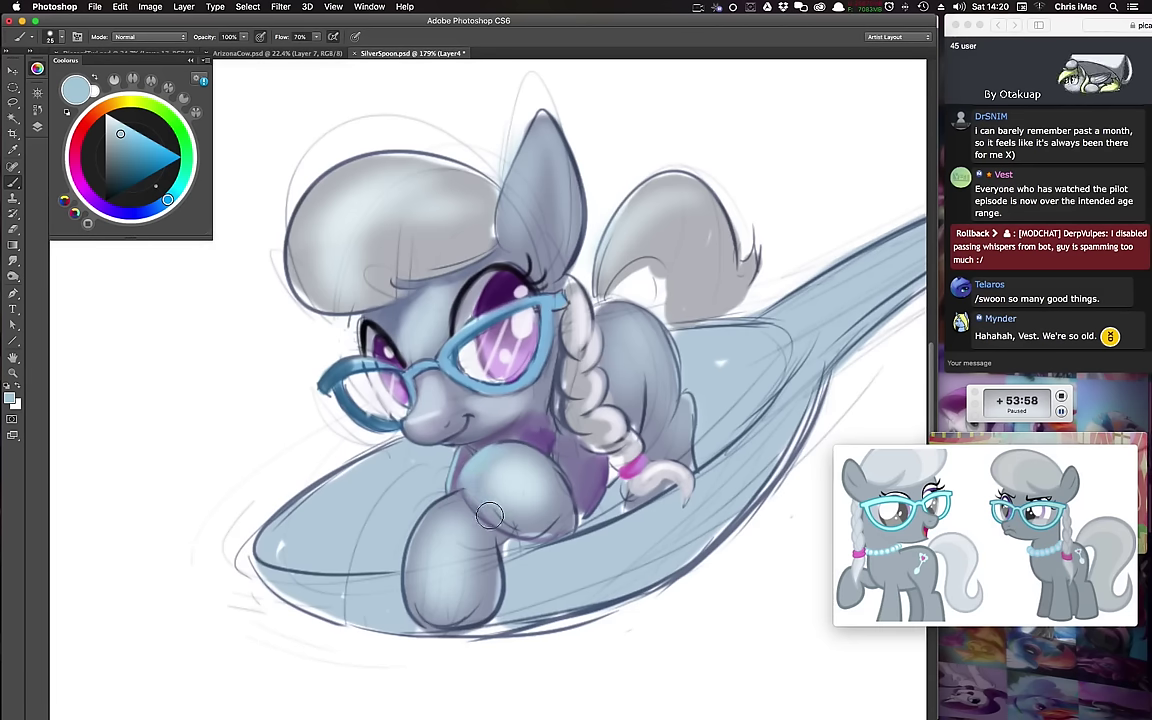
{"action": "left_click", "coordinate": [510, 407], "text": "alt"}
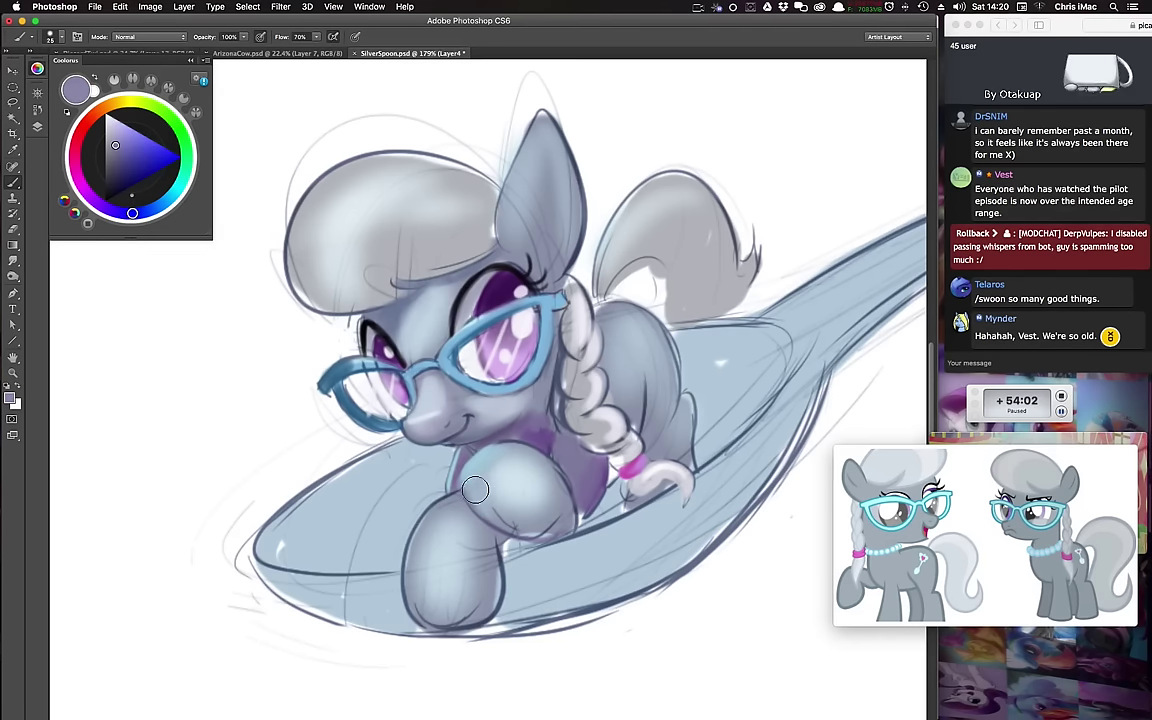
{"action": "left_click", "coordinate": [481, 383], "text": "alt"}
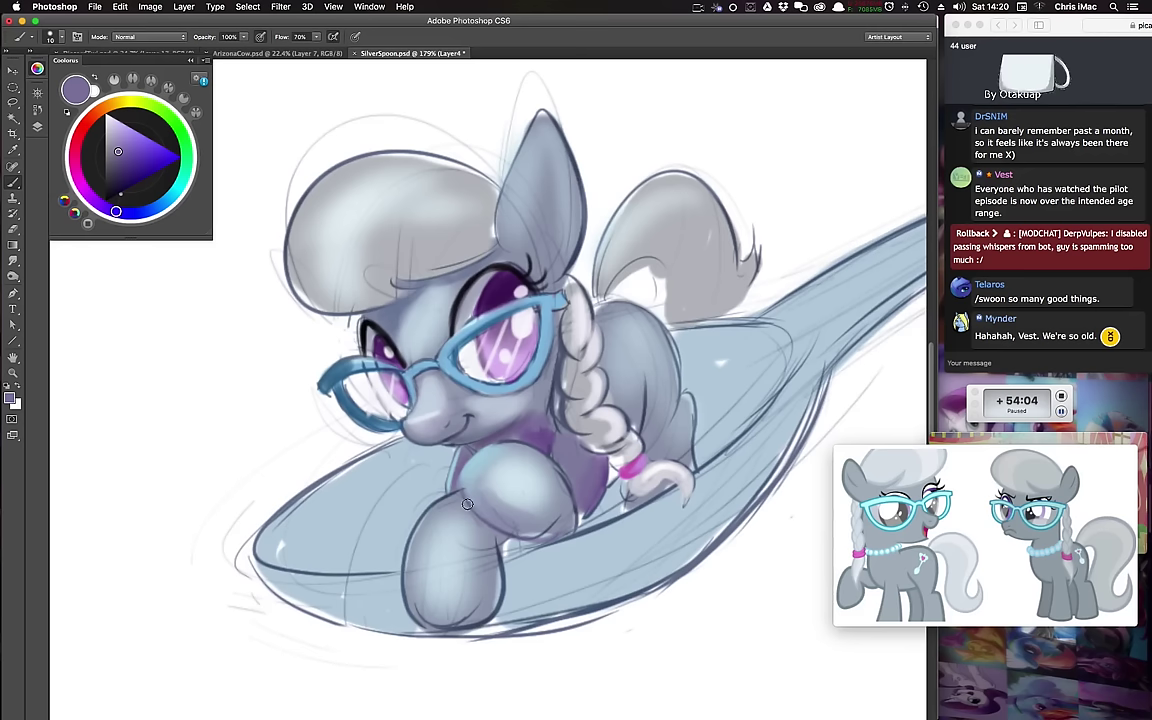
Step: Shade the sides and base of the lower foreleg in muted purple with a larger brush
{"action": "key", "text": "bracketright"}
{"action": "key", "text": "bracketright"}
{"action": "key", "text": "bracketright"}
{"action": "key", "text": "bracketright"}
{"action": "key", "text": "bracketright"}
{"action": "mouse_move", "coordinate": [492, 535]}
{"action": "left_mouse_down"}
{"action": "mouse_move", "coordinate": [481, 605]}
{"action": "mouse_move", "coordinate": [428, 598]}
{"action": "left_mouse_up"}
{"action": "left_click_drag", "start_coordinate": [434, 520], "coordinate": [457, 590]}
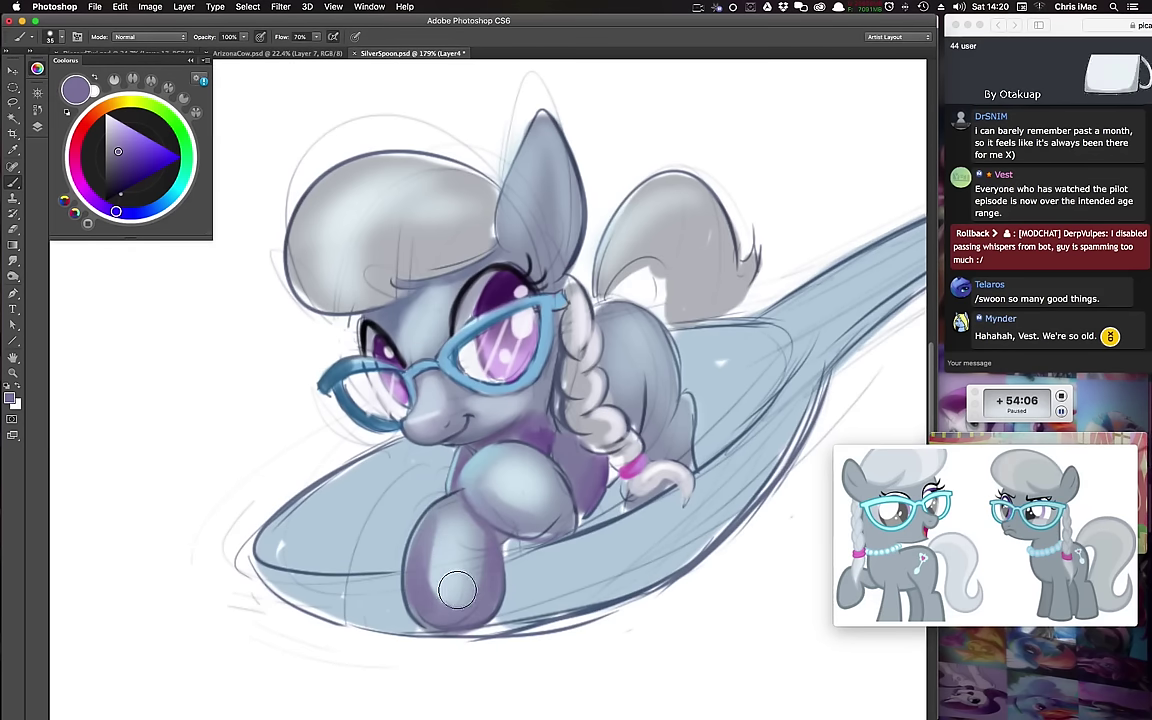
Step: Brighten the centre of the lower foreleg with pale blue sampled from it, using a large brush
{"action": "left_click", "coordinate": [439, 546], "text": "alt"}
{"action": "key", "text": "bracketright"}
{"action": "key", "text": "bracketright"}
{"action": "key", "text": "bracketright"}
{"action": "mouse_move", "coordinate": [442, 522]}
{"action": "left_mouse_down"}
{"action": "mouse_move", "coordinate": [453, 596]}
{"action": "mouse_move", "coordinate": [442, 548]}
{"action": "mouse_move", "coordinate": [460, 537]}
{"action": "mouse_move", "coordinate": [410, 581]}
{"action": "mouse_move", "coordinate": [447, 514]}
{"action": "mouse_move", "coordinate": [447, 583]}
{"action": "mouse_move", "coordinate": [445, 552]}
{"action": "left_mouse_up"}
{"action": "left_click", "coordinate": [466, 545], "text": "alt"}
{"action": "key", "text": "bracketleft"}
{"action": "key", "text": "bracketleft"}
{"action": "key", "text": "bracketleft"}
{"action": "key", "text": "bracketleft"}
{"action": "key", "text": "bracketleft"}
{"action": "key", "text": "bracketleft"}
{"action": "key", "text": "bracketleft"}
Step: Build up the lower foreleg's highlight with the snout's pale tone and refine its upper edge with a small brush
{"action": "left_click", "coordinate": [427, 415], "text": "alt"}
{"action": "key", "text": "bracketright"}
{"action": "key", "text": "bracketright"}
{"action": "key", "text": "bracketright"}
{"action": "key", "text": "bracketright"}
{"action": "key", "text": "bracketright"}
{"action": "key", "text": "bracketright"}
{"action": "key", "text": "bracketright"}
{"action": "key", "text": "bracketright"}
{"action": "left_click", "coordinate": [460, 513], "text": "alt"}
{"action": "key", "text": "bracketleft"}
{"action": "key", "text": "bracketleft"}
{"action": "key", "text": "bracketleft"}
{"action": "key", "text": "bracketleft"}
{"action": "key", "text": "bracketleft"}
{"action": "key", "text": "bracketleft"}
{"action": "key", "text": "bracketleft"}
{"action": "key", "text": "bracketleft"}
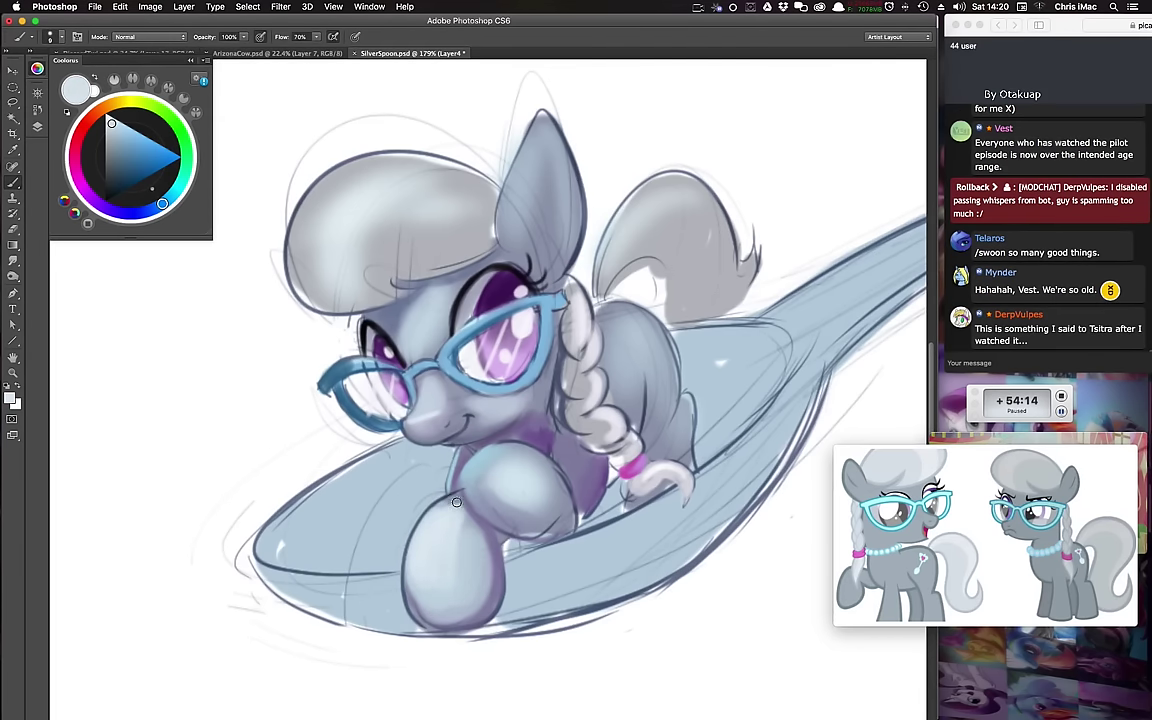
Step: Define the fold at the bangs' lower edge in dark slate blue and lay a pale lavender band down their front
{"action": "left_click", "coordinate": [400, 297], "text": "alt"}
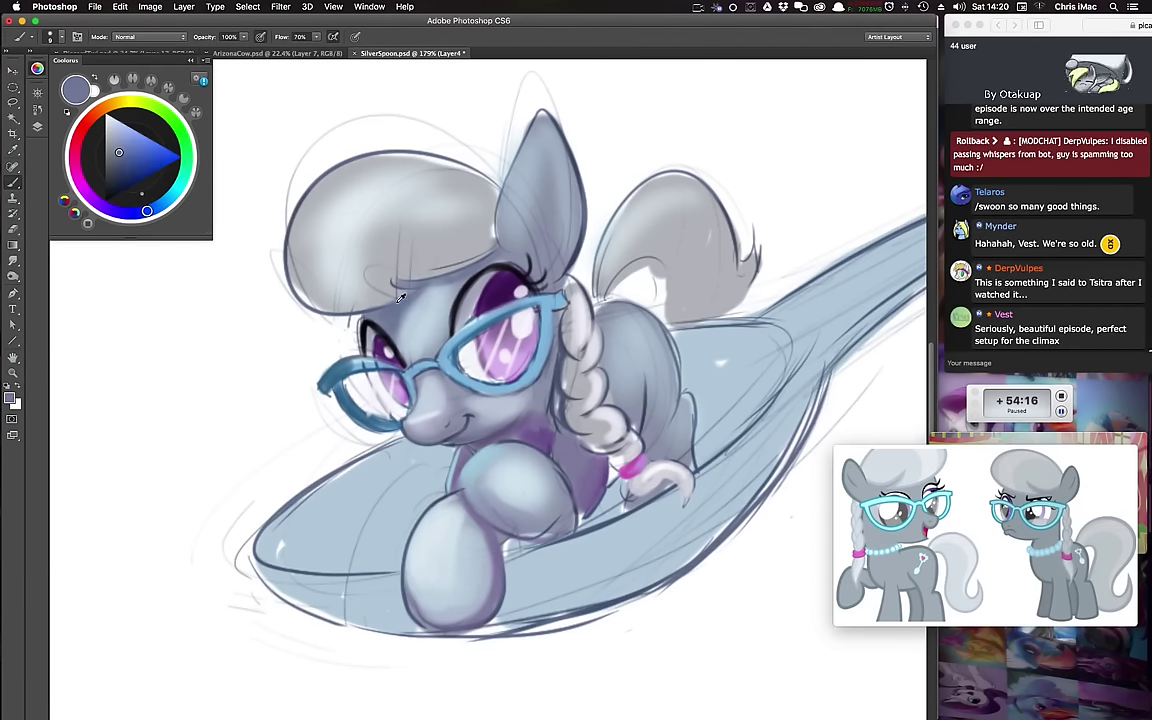
{"action": "left_click_drag", "start_coordinate": [117, 168], "coordinate": [119, 169]}
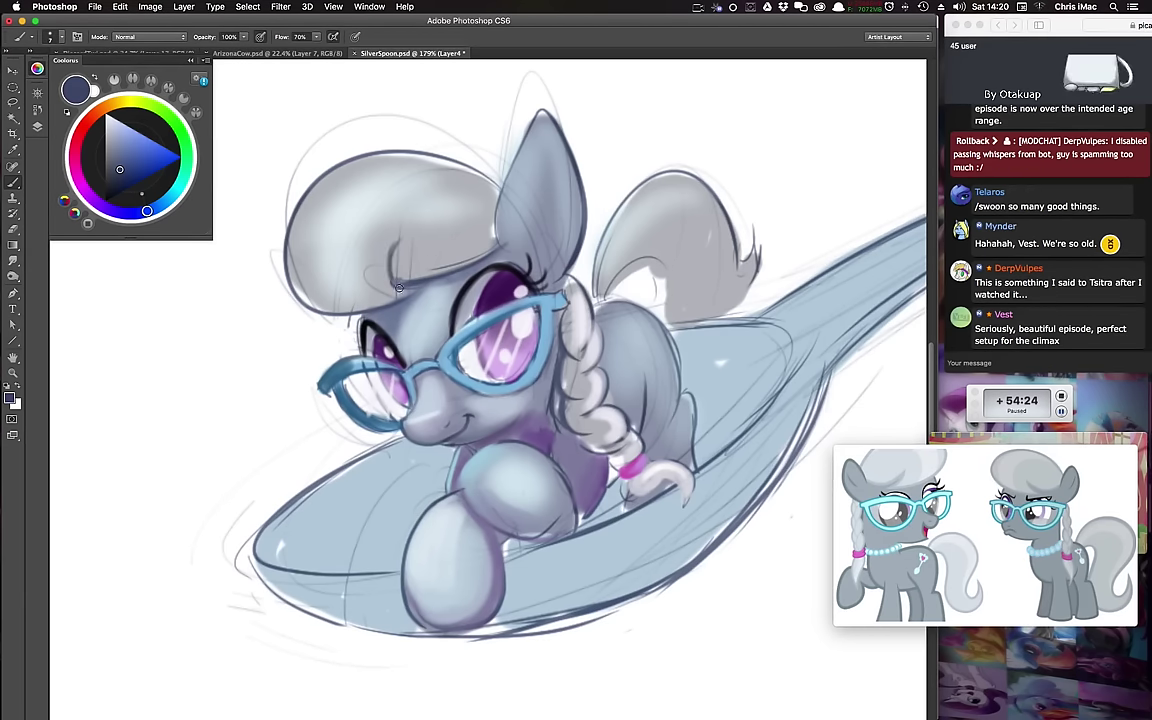
{"action": "key", "text": "["}
{"action": "left_click", "coordinate": [530, 352], "text": "alt"}
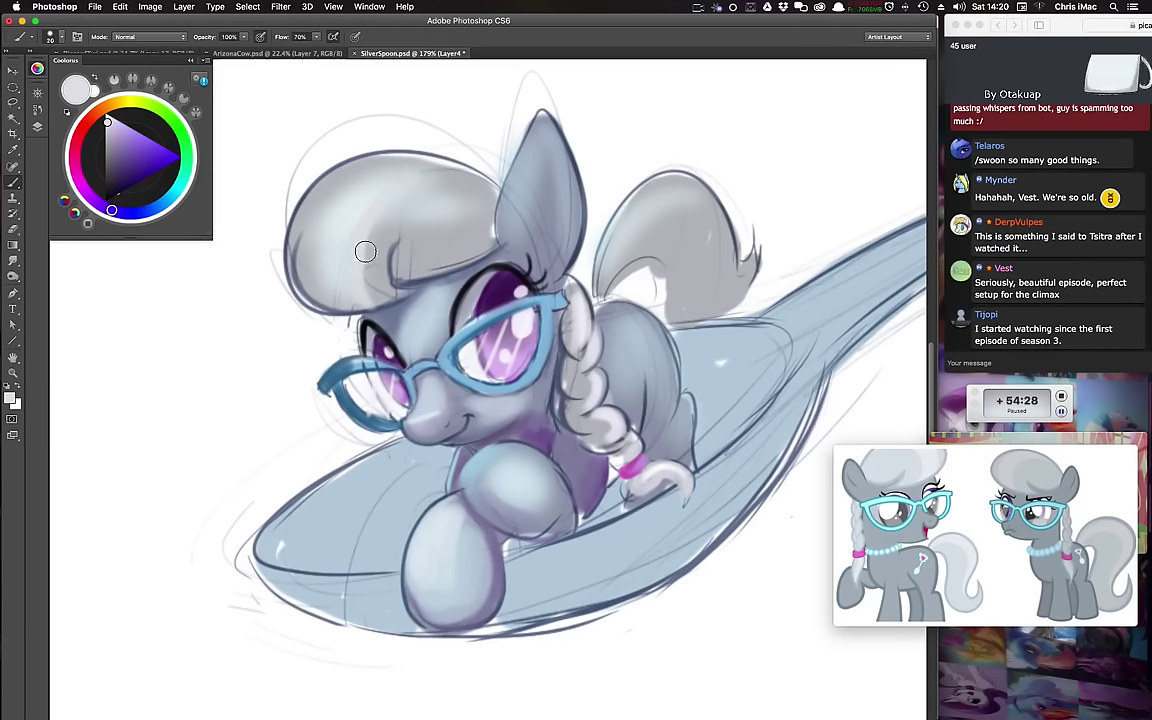
{"action": "key", "text": "bracketright"}
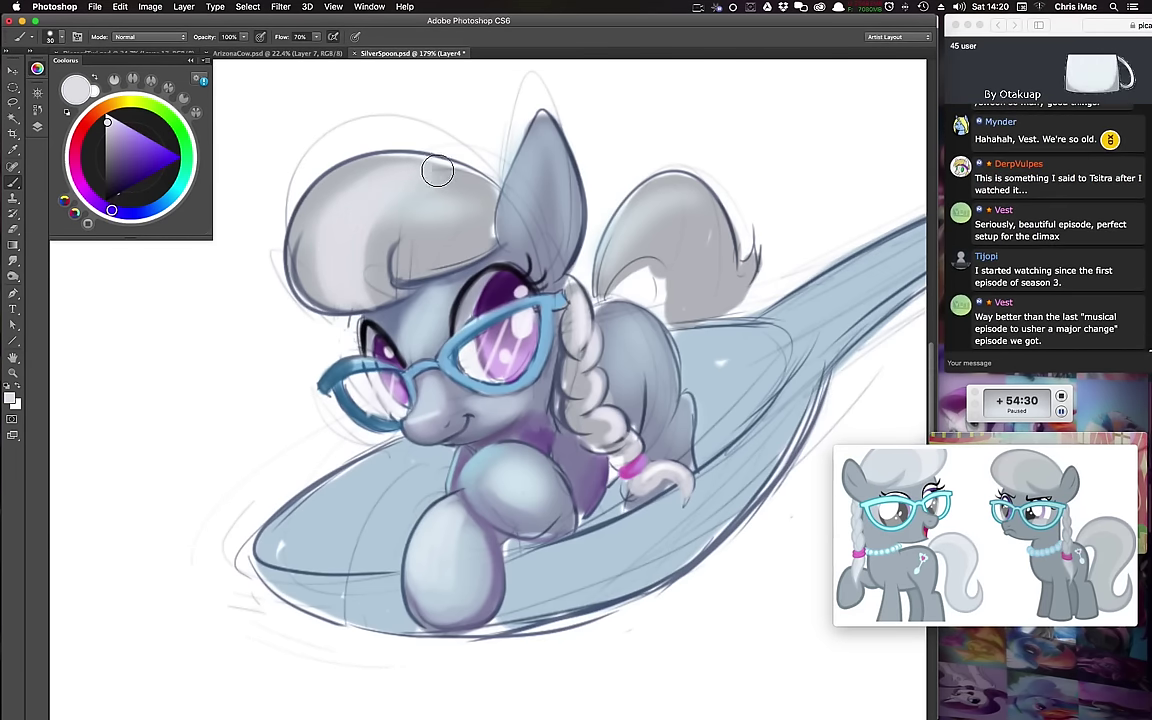
Step: Shade the back half of the bangs with sampled blue-grey using a large brush
{"action": "left_click", "coordinate": [398, 279], "text": "alt"}
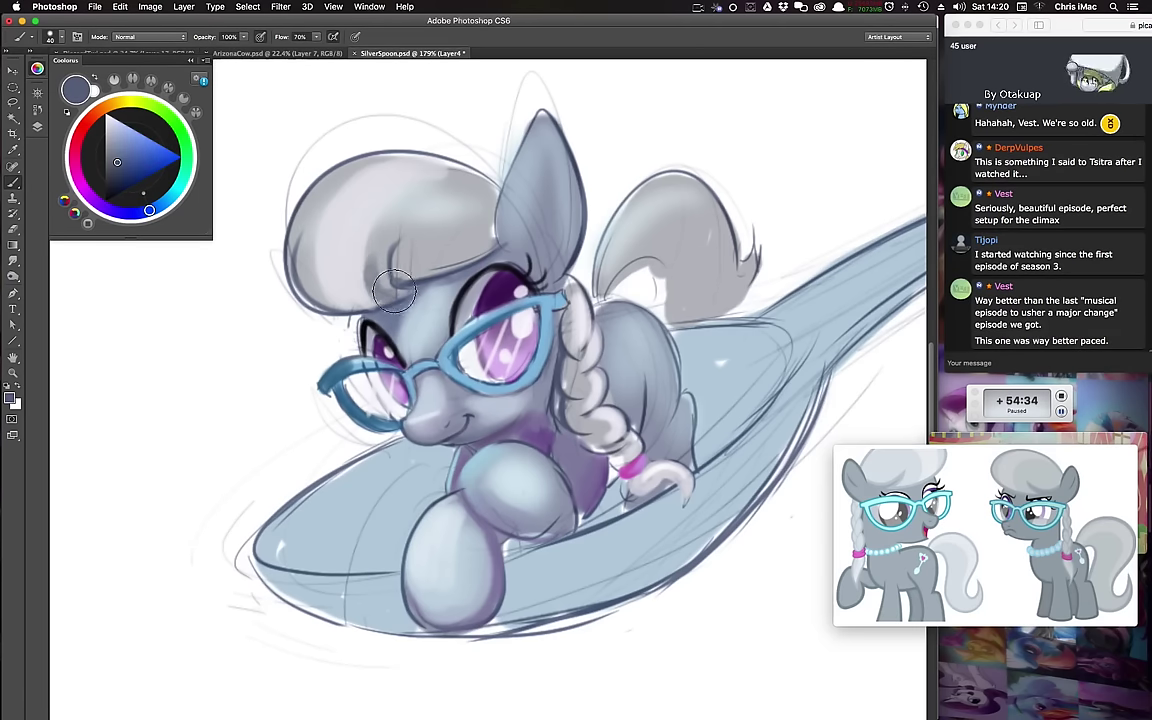
{"action": "key", "text": "bracketright"}
{"action": "left_click", "coordinate": [384, 273], "text": "alt"}
{"action": "key", "text": "bracketright"}
{"action": "mouse_move", "coordinate": [378, 284]}
{"action": "left_mouse_down"}
{"action": "mouse_move", "coordinate": [413, 200]}
{"action": "mouse_move", "coordinate": [379, 288]}
{"action": "mouse_move", "coordinate": [447, 196]}
{"action": "mouse_move", "coordinate": [396, 212]}
{"action": "mouse_move", "coordinate": [427, 182]}
{"action": "mouse_move", "coordinate": [398, 258]}
{"action": "mouse_move", "coordinate": [427, 199]}
{"action": "mouse_move", "coordinate": [442, 235]}
{"action": "mouse_move", "coordinate": [486, 217]}
{"action": "mouse_move", "coordinate": [468, 241]}
{"action": "mouse_move", "coordinate": [487, 203]}
{"action": "left_mouse_up"}
Step: Shape both sides of the bangs' pale band with sampled grey and a smaller brush
{"action": "left_click", "coordinate": [412, 226], "text": "alt"}
{"action": "key", "text": "bracketleft"}
{"action": "key", "text": "bracketleft"}
{"action": "key", "text": "bracketleft"}
{"action": "key", "text": "bracketleft"}
{"action": "left_click_drag", "start_coordinate": [360, 170], "coordinate": [320, 286]}
{"action": "left_click_drag", "start_coordinate": [319, 211], "coordinate": [340, 305]}
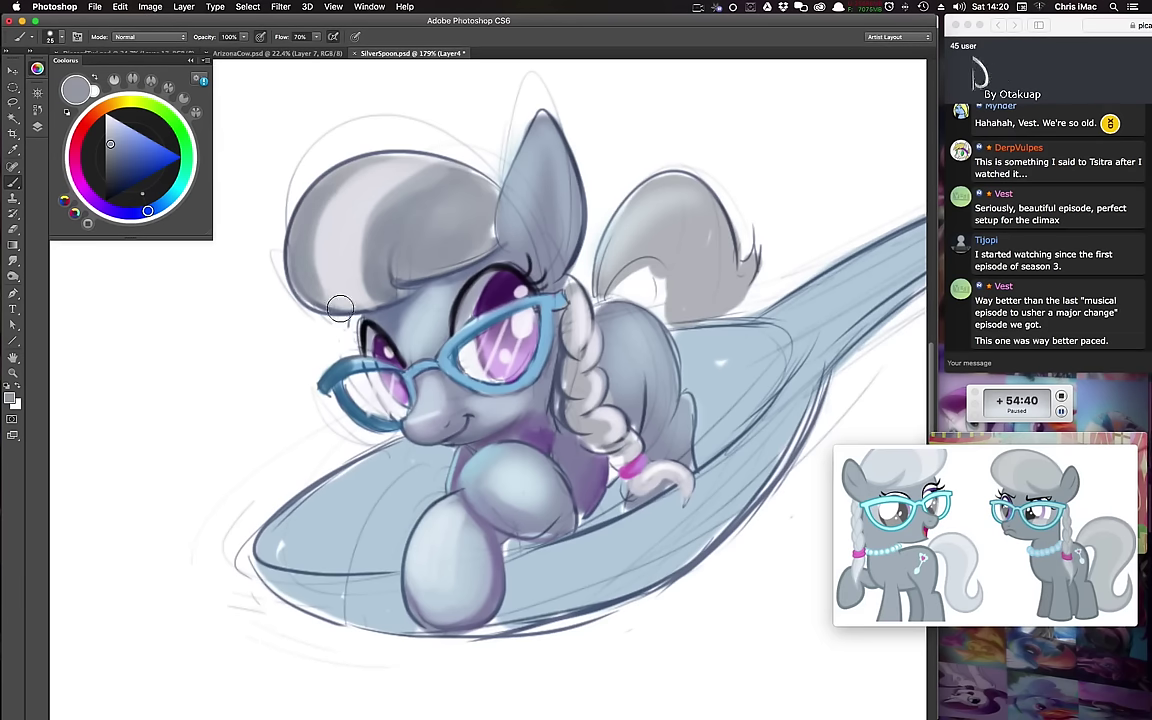
Step: Paint thin white highlight streaks across the upper part of the bangs with a small brush
{"action": "left_click_drag", "start_coordinate": [555, 413], "coordinate": [553, 385]}
{"action": "key", "text": "bracketleft"}
{"action": "mouse_move", "coordinate": [312, 211]}
{"action": "left_mouse_down"}
{"action": "mouse_move", "coordinate": [514, 253]}
{"action": "mouse_move", "coordinate": [471, 204]}
{"action": "mouse_move", "coordinate": [350, 204]}
{"action": "left_mouse_up"}
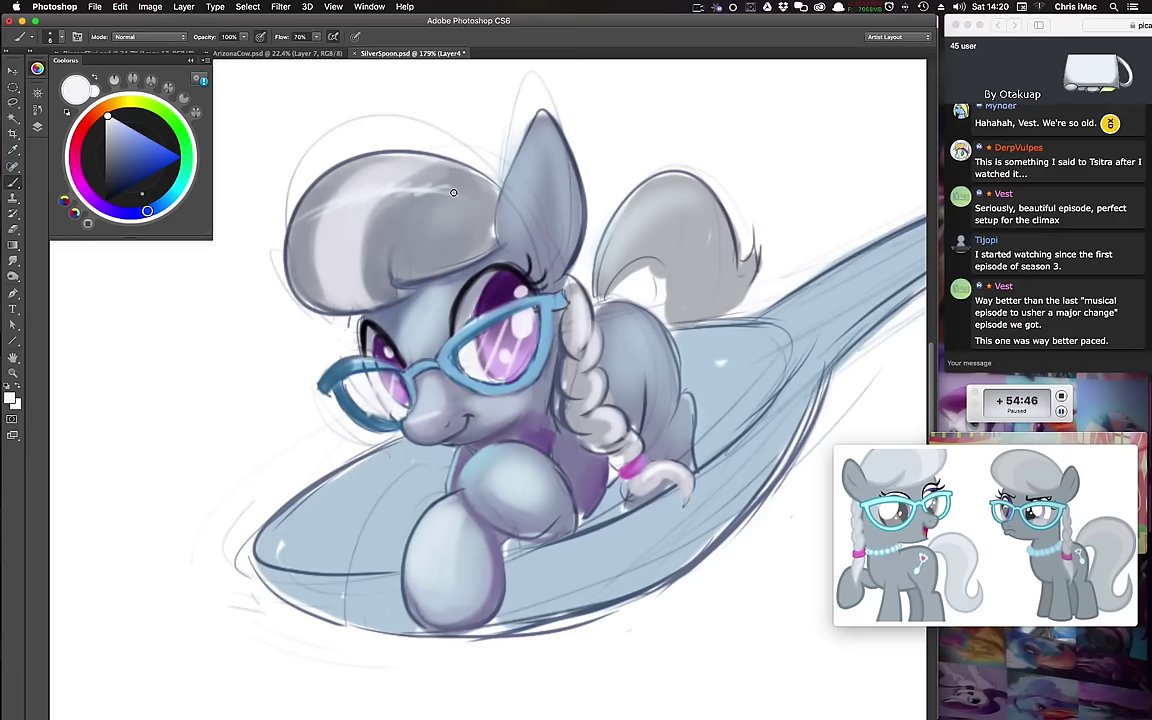
{"action": "key", "text": "bracketleft"}
{"action": "key", "text": "bracketleft"}
{"action": "mouse_move", "coordinate": [279, 173]}
{"action": "left_mouse_down"}
{"action": "mouse_move", "coordinate": [270, 250]}
{"action": "mouse_move", "coordinate": [283, 271]}
{"action": "left_mouse_up"}
{"action": "key", "text": "bracketright"}
{"action": "key", "text": "bracketright"}
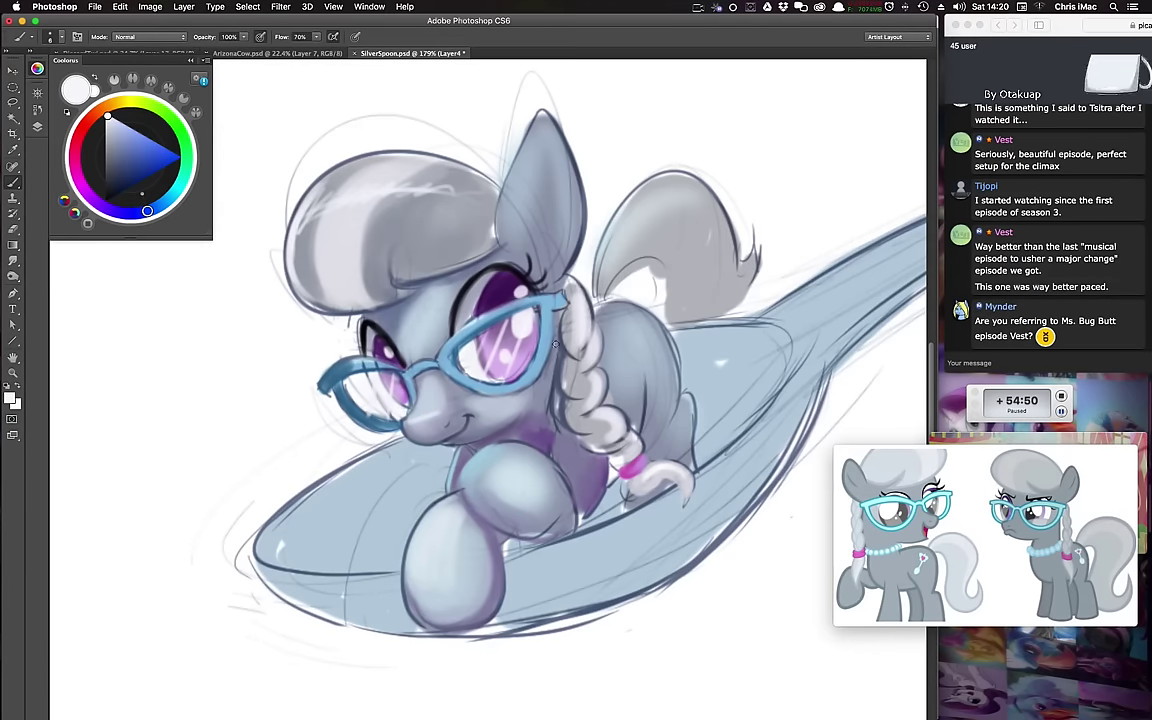
Step: Darken the ear's base and inner edge with sampled dark slate blue
{"action": "left_click", "coordinate": [533, 258], "text": "alt"}
{"action": "key", "text": "bracketright"}
{"action": "key", "text": "bracketright"}
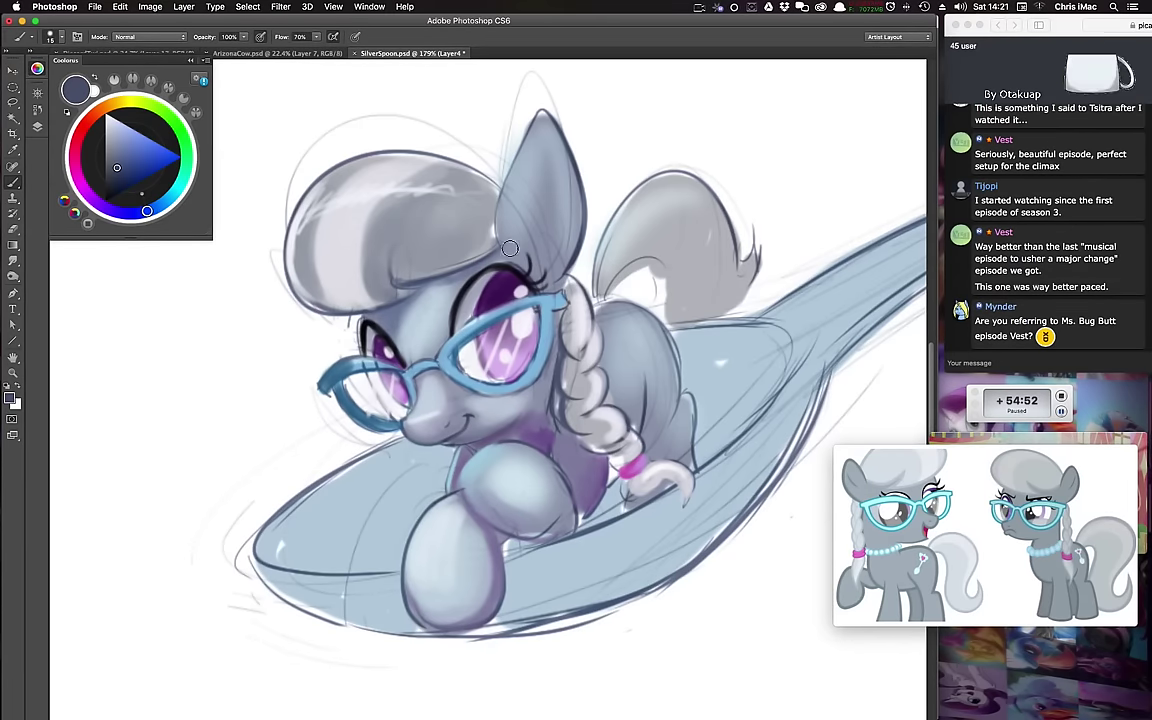
{"action": "mouse_move", "coordinate": [497, 214]}
{"action": "left_mouse_down"}
{"action": "mouse_move", "coordinate": [509, 169]}
{"action": "mouse_move", "coordinate": [510, 246]}
{"action": "mouse_move", "coordinate": [541, 222]}
{"action": "mouse_move", "coordinate": [549, 147]}
{"action": "left_mouse_up"}
{"action": "key", "text": "bracketleft"}
{"action": "key", "text": "bracketleft"}
{"action": "key", "text": "bracketleft"}
Step: Soften the ear's shading up to the tip with sampled grey-lavender and a larger brush
{"action": "left_click", "coordinate": [555, 231], "text": "alt"}
{"action": "key", "text": "bracketright"}
{"action": "key", "text": "bracketright"}
{"action": "key", "text": "bracketright"}
{"action": "key", "text": "bracketright"}
{"action": "key", "text": "bracketright"}
{"action": "key", "text": "bracketright"}
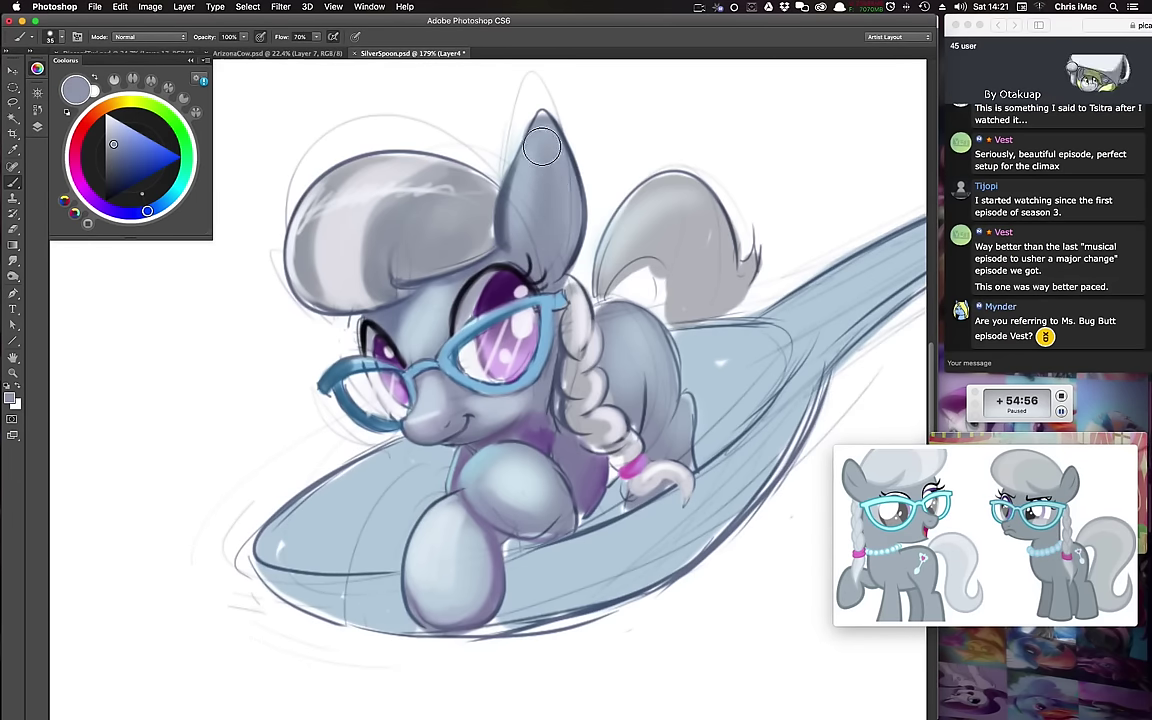
Step: Shade the neck below the cheek and the flank behind the braid with muted violet sampled from the jaw area
{"action": "key", "text": "z"}
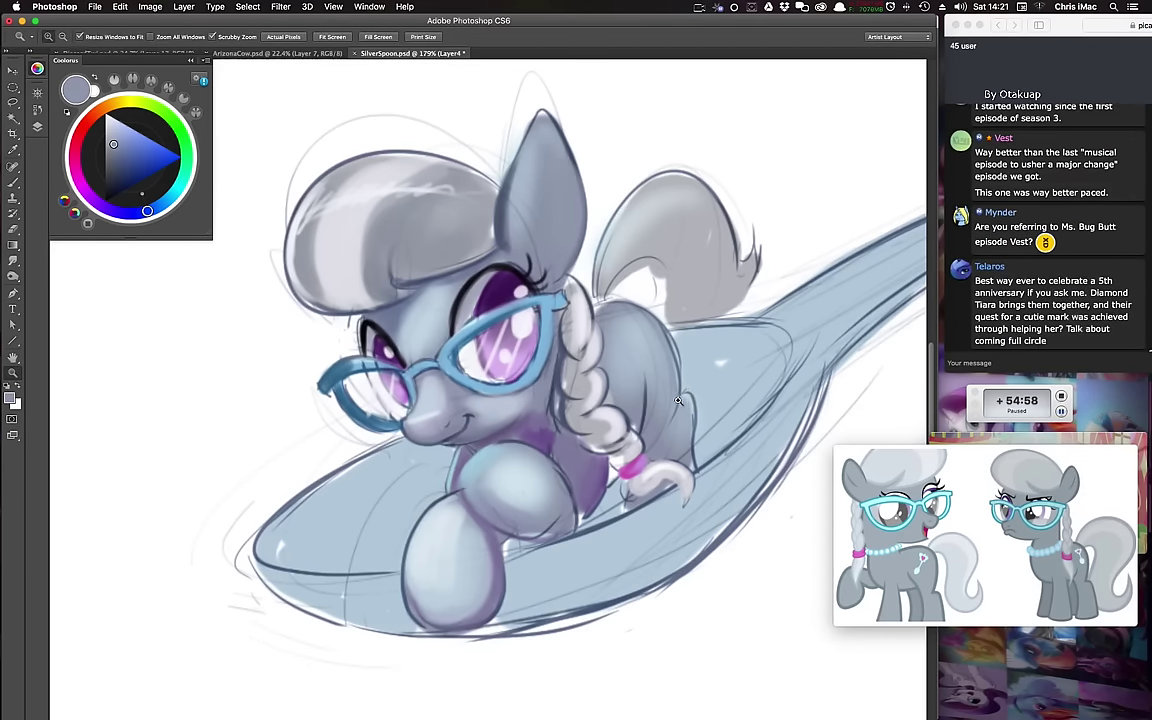
{"action": "mouse_move", "coordinate": [690, 428]}
{"action": "left_mouse_down"}
{"action": "mouse_move", "coordinate": [530, 434]}
{"action": "mouse_move", "coordinate": [612, 434]}
{"action": "left_mouse_up"}
{"action": "key", "text": "b"}
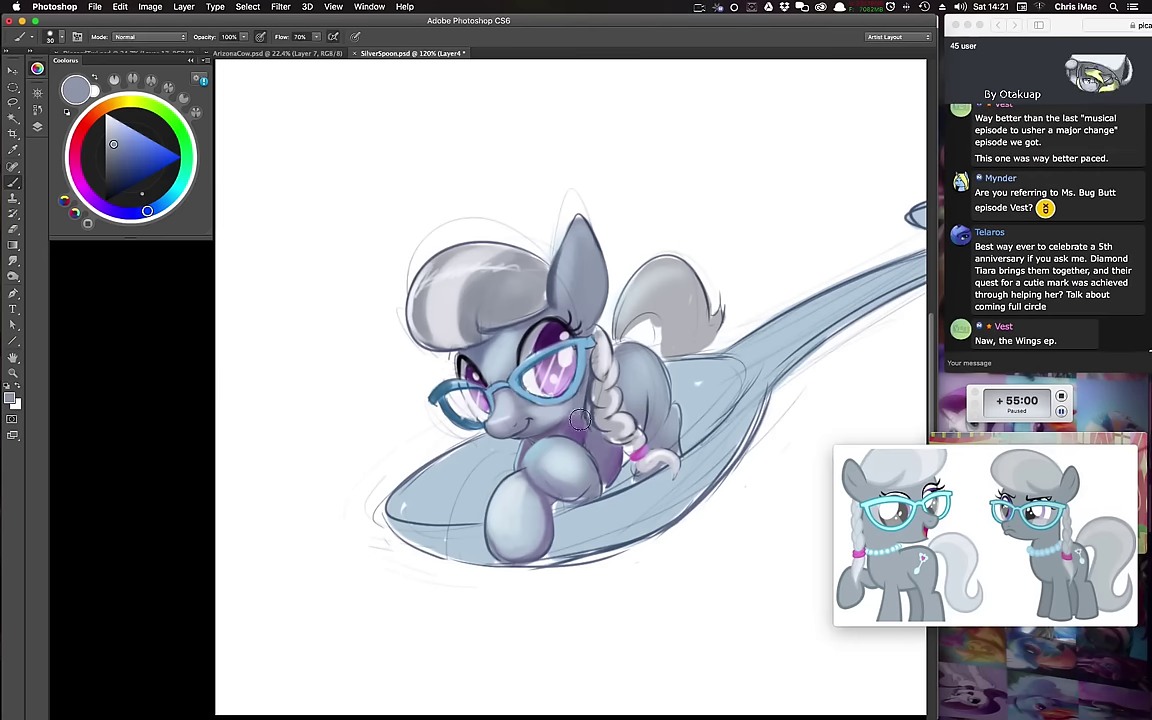
{"action": "left_click", "coordinate": [577, 407], "text": "alt"}
{"action": "key", "text": "bracketleft"}
{"action": "key", "text": "bracketleft"}
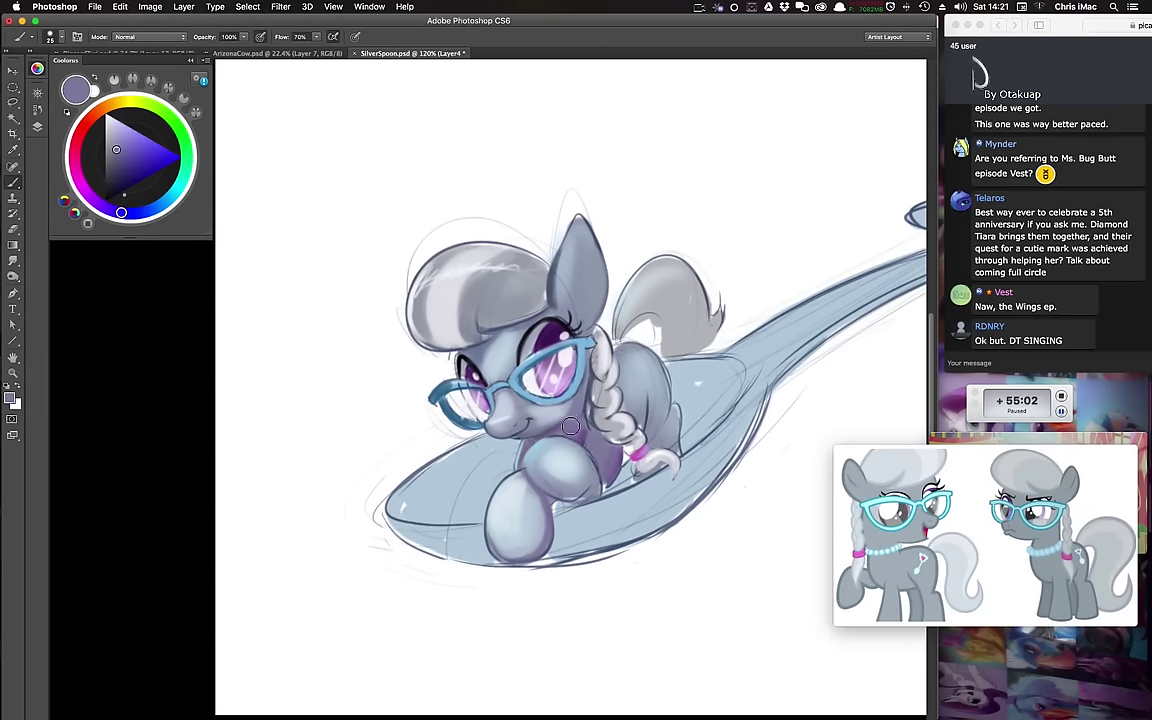
{"action": "key", "text": "bracketleft"}
{"action": "key", "text": "bracketleft"}
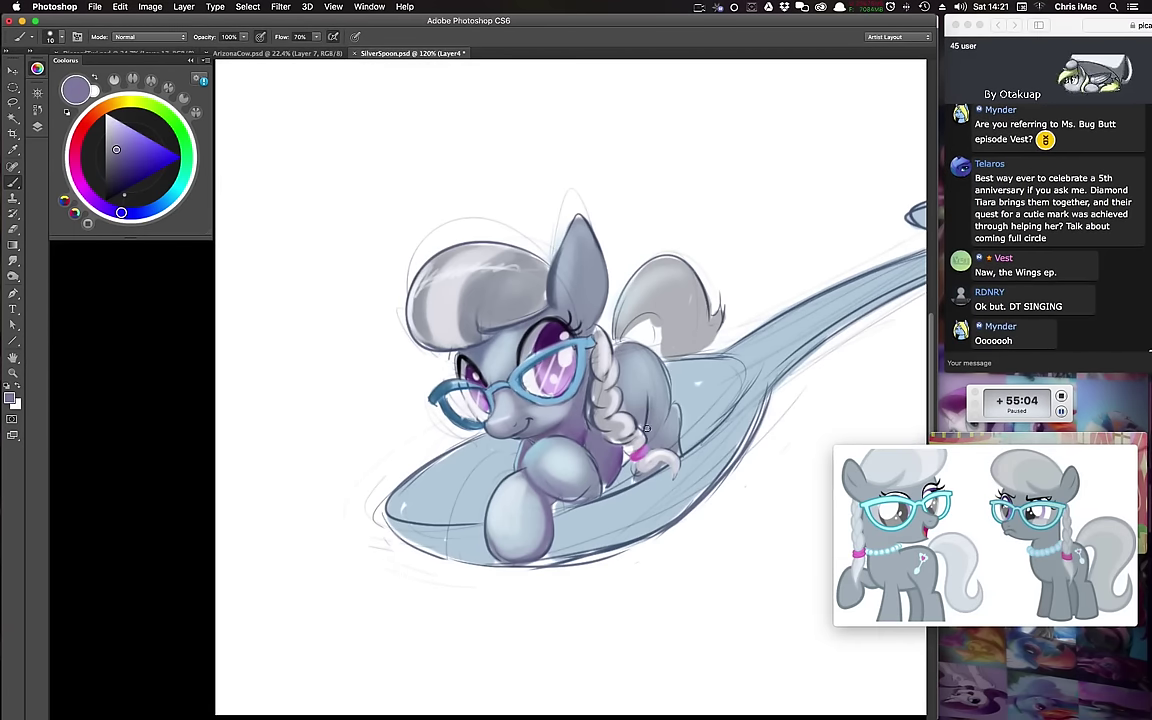
{"action": "key", "text": "bracketleft"}
{"action": "key", "text": "bracketleft"}
{"action": "key", "text": "bracketleft"}
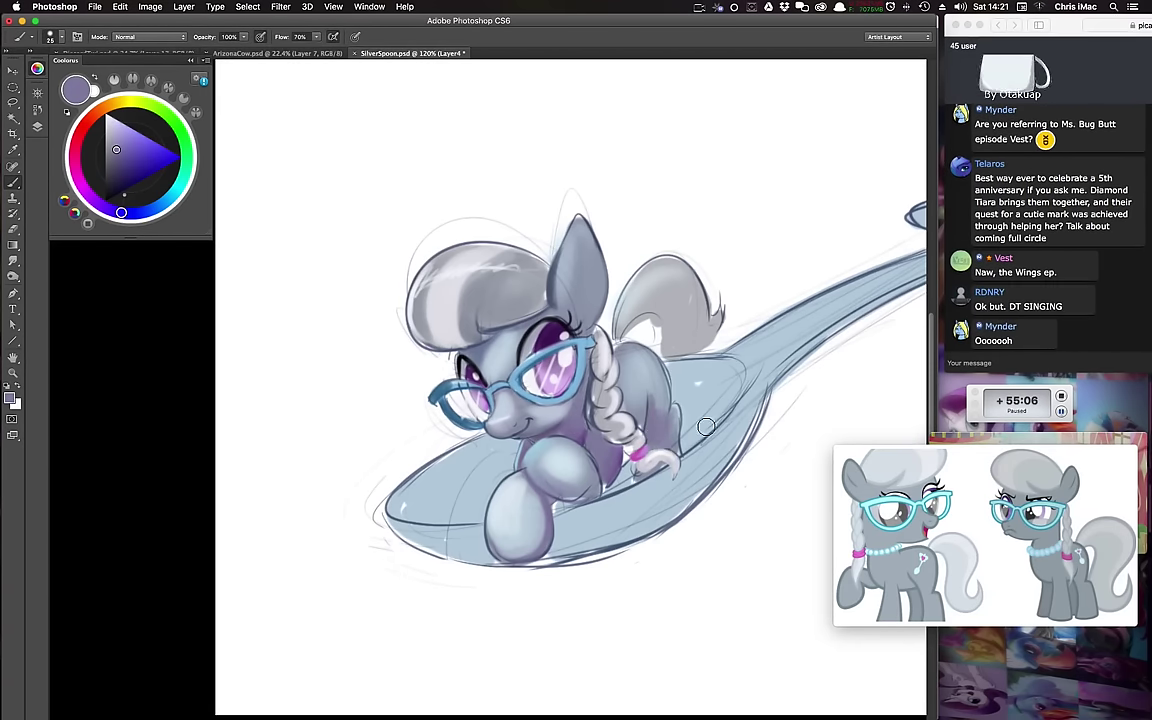
Step: Paint a dark purple shadow between the chest and the spoon's rim, then sample grey-lavender with a larger brush for blending
{"action": "left_click", "coordinate": [592, 440], "text": "alt"}
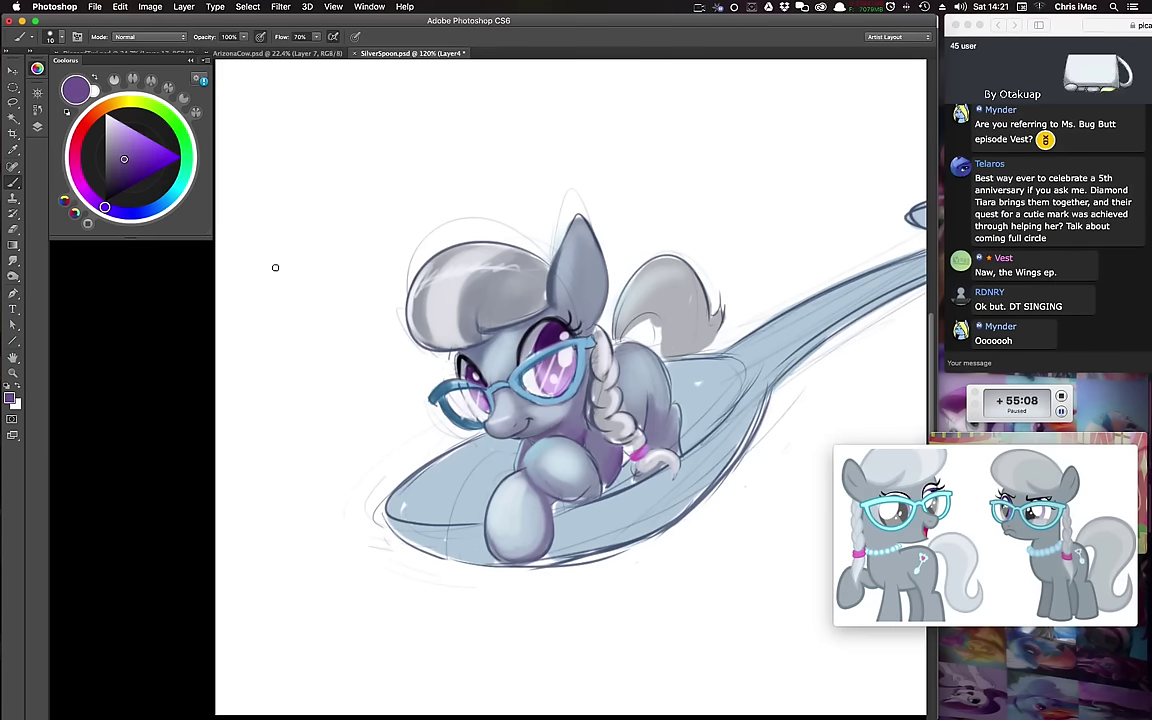
{"action": "left_click", "coordinate": [117, 179]}
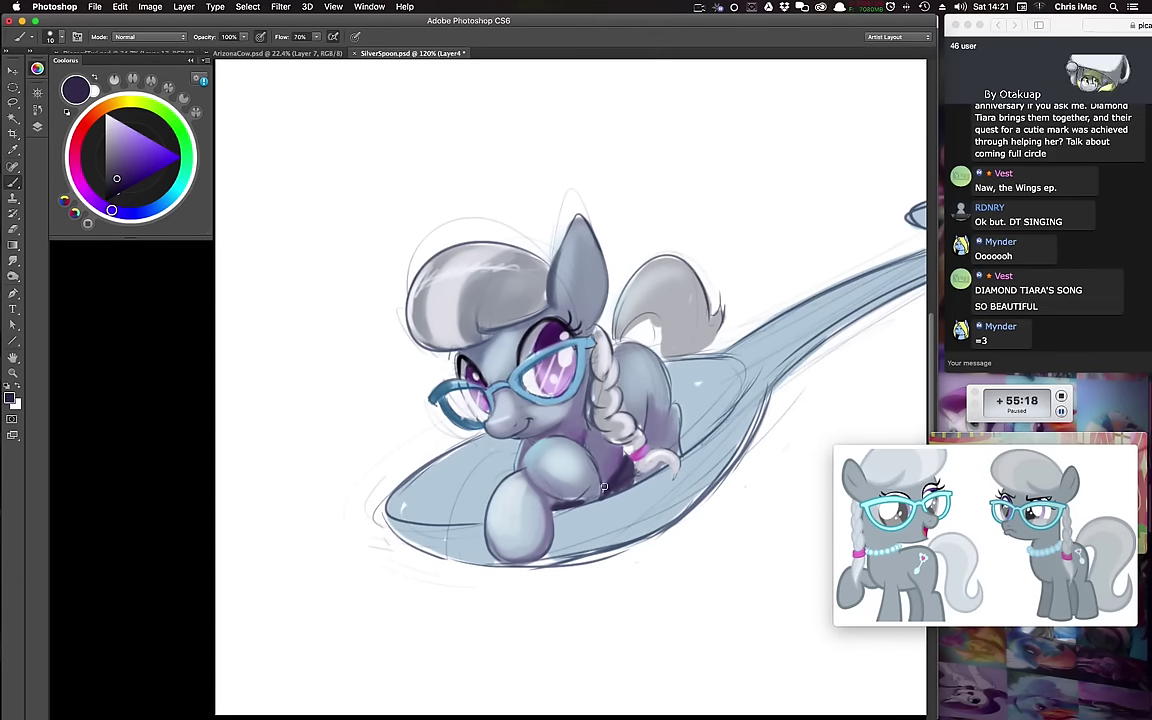
{"action": "left_click", "coordinate": [572, 497], "text": "alt"}
{"action": "key", "text": "bracketright"}
{"action": "key", "text": "bracketright"}
{"action": "key", "text": "bracketright"}
{"action": "key", "text": "bracketright"}
{"action": "key", "text": "bracketright"}
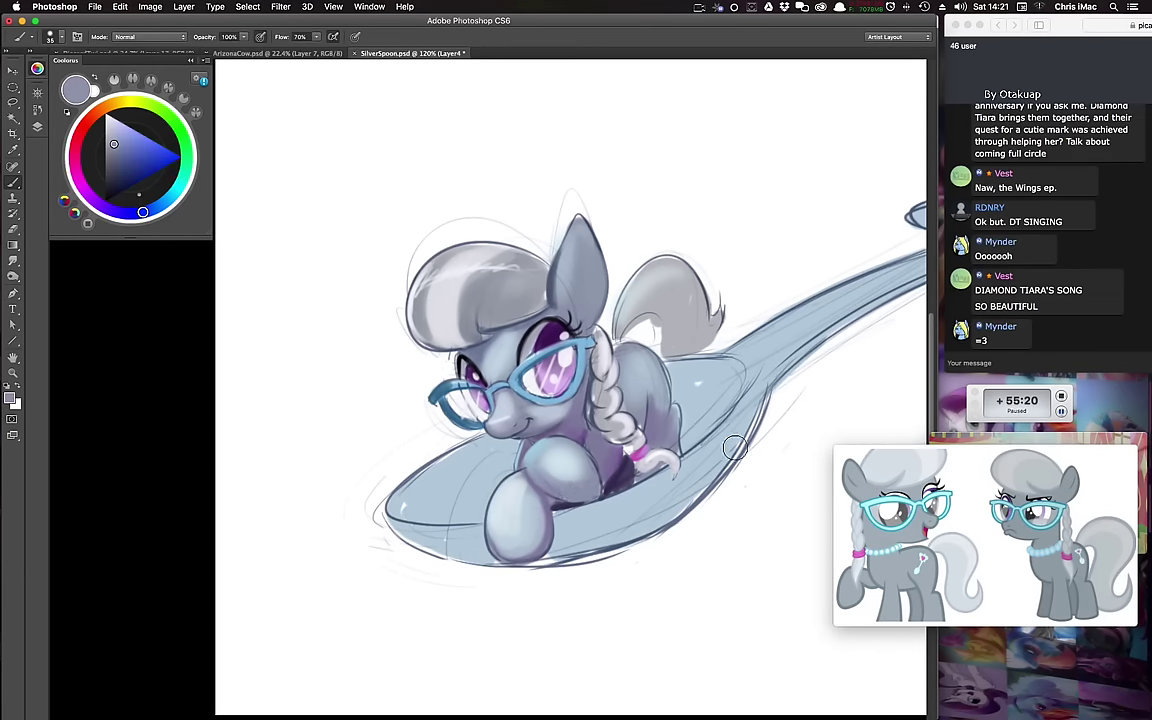
Step: Lay a dark purple cast shadow inside the spoon bowl beside the pony's hindquarters
{"action": "left_click", "coordinate": [628, 471], "text": "alt"}
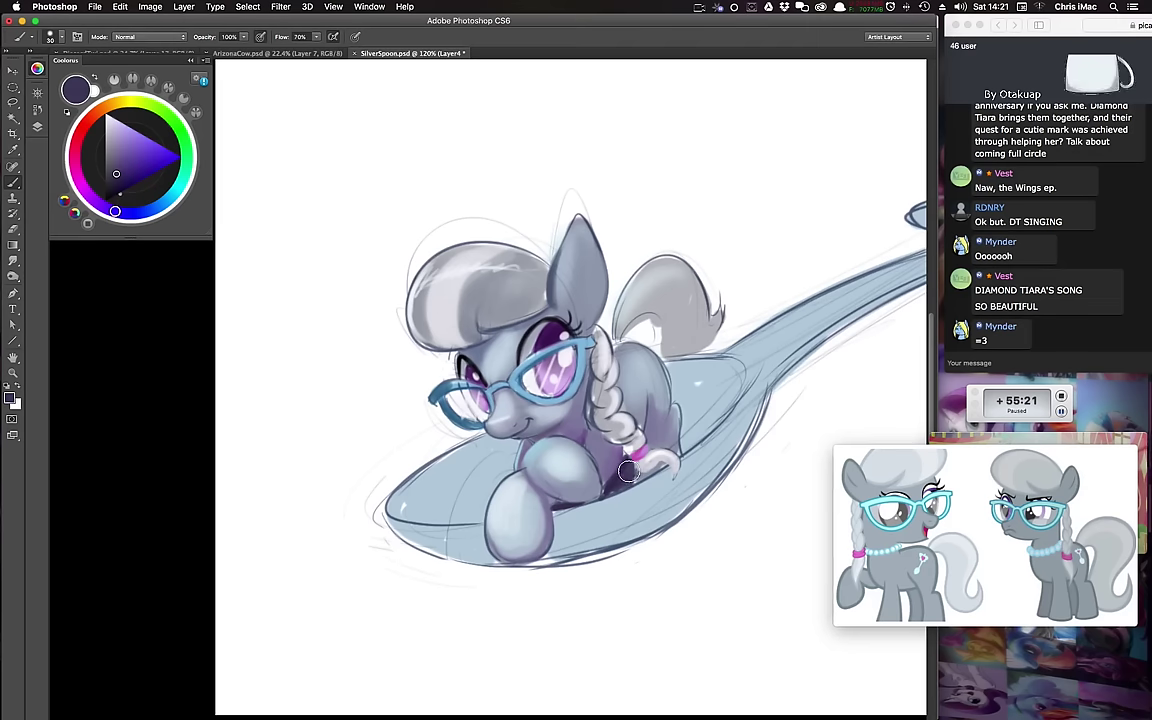
{"action": "mouse_move", "coordinate": [683, 443]}
{"action": "left_mouse_down"}
{"action": "mouse_move", "coordinate": [709, 412]}
{"action": "mouse_move", "coordinate": [689, 417]}
{"action": "mouse_move", "coordinate": [733, 389]}
{"action": "mouse_move", "coordinate": [689, 415]}
{"action": "mouse_move", "coordinate": [677, 387]}
{"action": "mouse_move", "coordinate": [693, 402]}
{"action": "mouse_move", "coordinate": [708, 389]}
{"action": "mouse_move", "coordinate": [691, 382]}
{"action": "mouse_move", "coordinate": [704, 407]}
{"action": "mouse_move", "coordinate": [713, 402]}
{"action": "mouse_move", "coordinate": [737, 351]}
{"action": "mouse_move", "coordinate": [672, 377]}
{"action": "mouse_move", "coordinate": [670, 366]}
{"action": "mouse_move", "coordinate": [732, 365]}
{"action": "mouse_move", "coordinate": [695, 419]}
{"action": "left_mouse_up"}
{"action": "left_click", "coordinate": [704, 419], "text": "alt"}
{"action": "key", "text": "bracketright"}
{"action": "key", "text": "bracketright"}
{"action": "key", "text": "bracketright"}
{"action": "key", "text": "bracketright"}
{"action": "key", "text": "bracketright"}
Step: Blend the shading of the spoon bowl behind the pony with sampled blue-grey and a much larger brush
{"action": "left_click", "coordinate": [698, 383], "text": "alt"}
{"action": "key", "text": "bracketright"}
{"action": "key", "text": "bracketright"}
{"action": "key", "text": "bracketright"}
{"action": "key", "text": "bracketleft"}
{"action": "key", "text": "bracketright"}
{"action": "key", "text": "bracketright"}
{"action": "key", "text": "bracketright"}
{"action": "key", "text": "bracketright"}
{"action": "key", "text": "bracketright"}
Step: Paint a curved white highlight inside the spoon bowl behind the pony and refine it with a small brush
{"action": "left_click", "coordinate": [792, 451], "text": "alt"}
{"action": "key", "text": "bracketright"}
{"action": "key", "text": "bracketright"}
{"action": "key", "text": "bracketleft"}
{"action": "key", "text": "bracketleft"}
{"action": "key", "text": "bracketleft"}
{"action": "key", "text": "bracketleft"}
{"action": "key", "text": "bracketleft"}
{"action": "key", "text": "bracketleft"}
{"action": "key", "text": "bracketleft"}
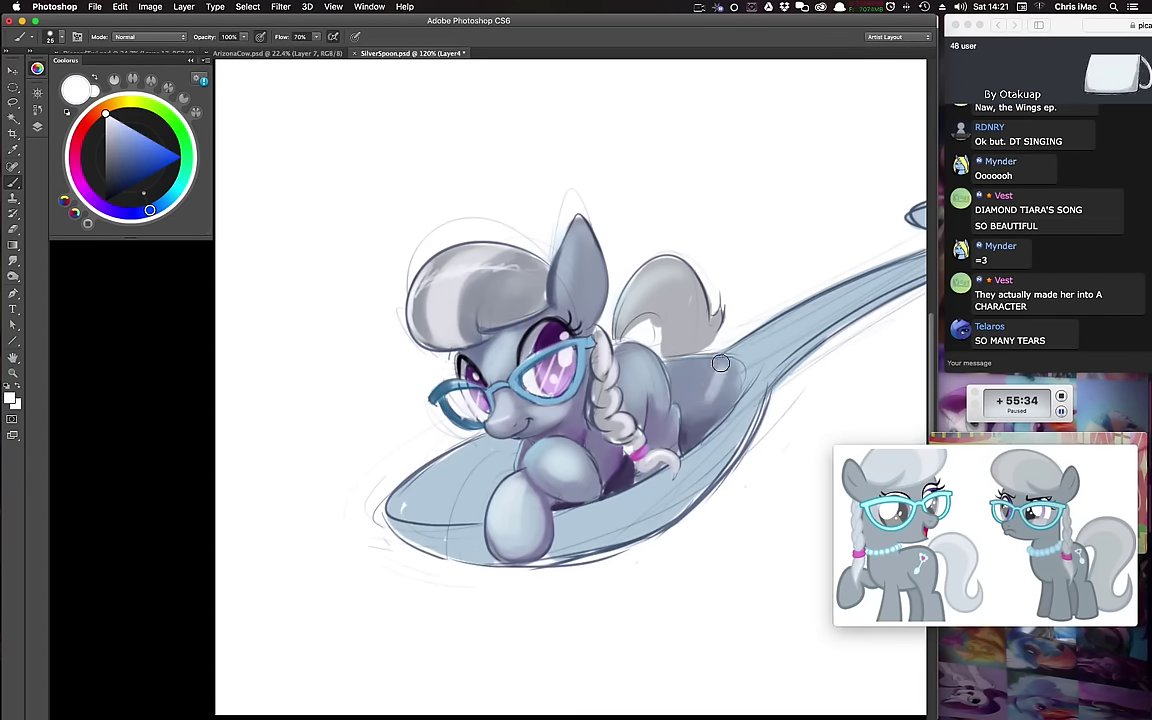
{"action": "mouse_move", "coordinate": [725, 362]}
{"action": "left_mouse_down"}
{"action": "mouse_move", "coordinate": [671, 361]}
{"action": "mouse_move", "coordinate": [747, 368]}
{"action": "mouse_move", "coordinate": [705, 432]}
{"action": "mouse_move", "coordinate": [744, 389]}
{"action": "mouse_move", "coordinate": [696, 436]}
{"action": "left_mouse_up"}
{"action": "key", "text": "bracketleft"}
{"action": "key", "text": "bracketleft"}
{"action": "key", "text": "bracketleft"}
{"action": "key", "text": "bracketleft"}
{"action": "key", "text": "bracketleft"}
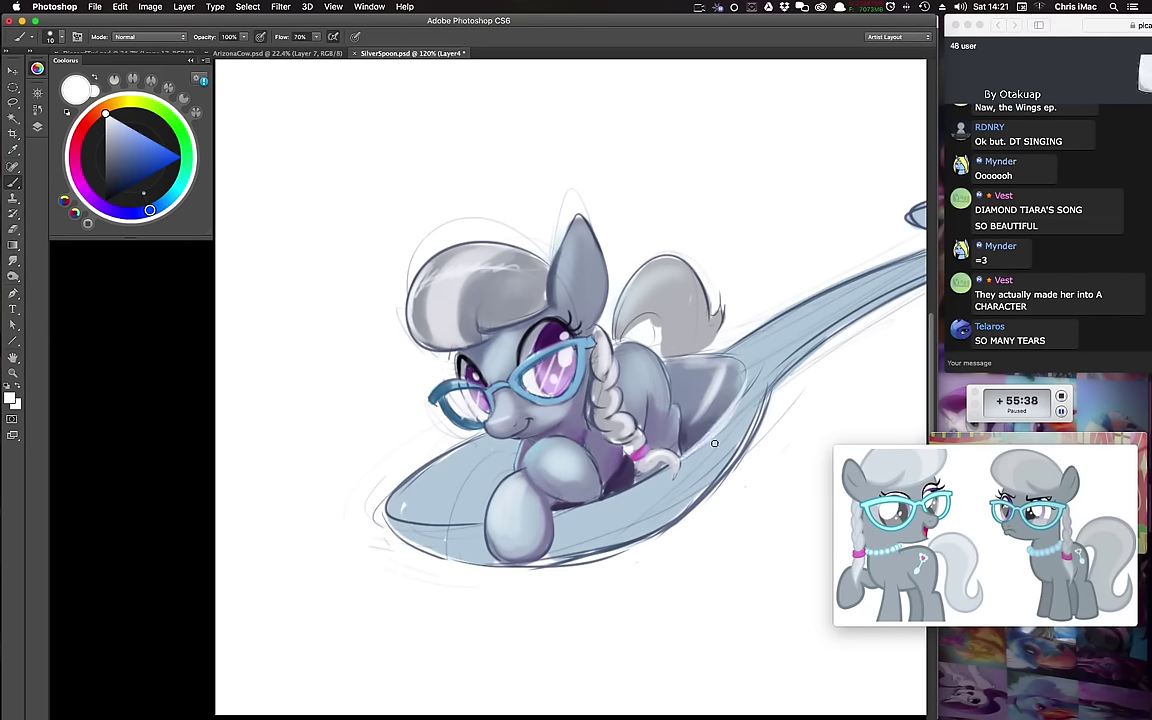
Step: Shade the spoon's outer side from the handle joint to the lower foreleg with darker, more violet blue-grey and a large brush
{"action": "left_click", "coordinate": [665, 418], "text": "alt"}
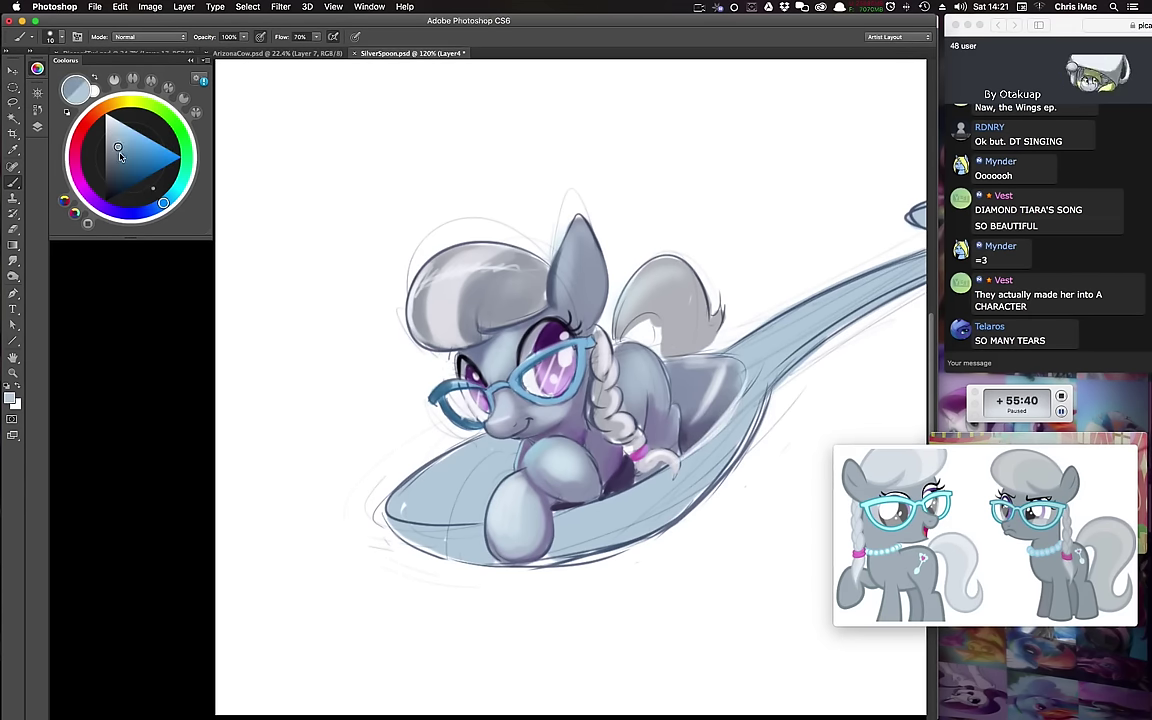
{"action": "left_click", "coordinate": [119, 152]}
{"action": "left_click", "coordinate": [152, 211]}
{"action": "key", "text": "bracketright"}
{"action": "key", "text": "bracketright"}
{"action": "key", "text": "bracketright"}
{"action": "key", "text": "bracketright"}
{"action": "key", "text": "bracketright"}
{"action": "key", "text": "bracketright"}
{"action": "key", "text": "bracketright"}
{"action": "key", "text": "bracketright"}
{"action": "left_click_drag", "start_coordinate": [748, 396], "coordinate": [676, 490]}
{"action": "mouse_move", "coordinate": [745, 404]}
{"action": "left_mouse_down"}
{"action": "mouse_move", "coordinate": [675, 488]}
{"action": "mouse_move", "coordinate": [728, 445]}
{"action": "mouse_move", "coordinate": [667, 495]}
{"action": "left_mouse_up"}
{"action": "left_click_drag", "start_coordinate": [728, 442], "coordinate": [676, 484]}
{"action": "left_click_drag", "start_coordinate": [741, 420], "coordinate": [612, 528]}
{"action": "mouse_move", "coordinate": [719, 447]}
{"action": "left_mouse_down"}
{"action": "mouse_move", "coordinate": [600, 526]}
{"action": "mouse_move", "coordinate": [711, 462]}
{"action": "mouse_move", "coordinate": [618, 519]}
{"action": "mouse_move", "coordinate": [657, 478]}
{"action": "mouse_move", "coordinate": [602, 529]}
{"action": "mouse_move", "coordinate": [671, 504]}
{"action": "mouse_move", "coordinate": [703, 481]}
{"action": "mouse_move", "coordinate": [552, 548]}
{"action": "mouse_move", "coordinate": [677, 493]}
{"action": "mouse_move", "coordinate": [568, 531]}
{"action": "mouse_move", "coordinate": [625, 503]}
{"action": "mouse_move", "coordinate": [577, 518]}
{"action": "mouse_move", "coordinate": [558, 544]}
{"action": "left_mouse_up"}
Step: Refine the spoon's outer side near the handle joint with sampled blue-grey and a smaller brush
{"action": "key", "text": "bracketright"}
{"action": "key", "text": "bracketright"}
{"action": "left_click", "coordinate": [726, 464], "text": "alt"}
{"action": "key", "text": "bracketleft"}
{"action": "key", "text": "bracketleft"}
{"action": "key", "text": "bracketleft"}
{"action": "key", "text": "bracketleft"}
{"action": "left_click_drag", "start_coordinate": [757, 407], "coordinate": [739, 440]}
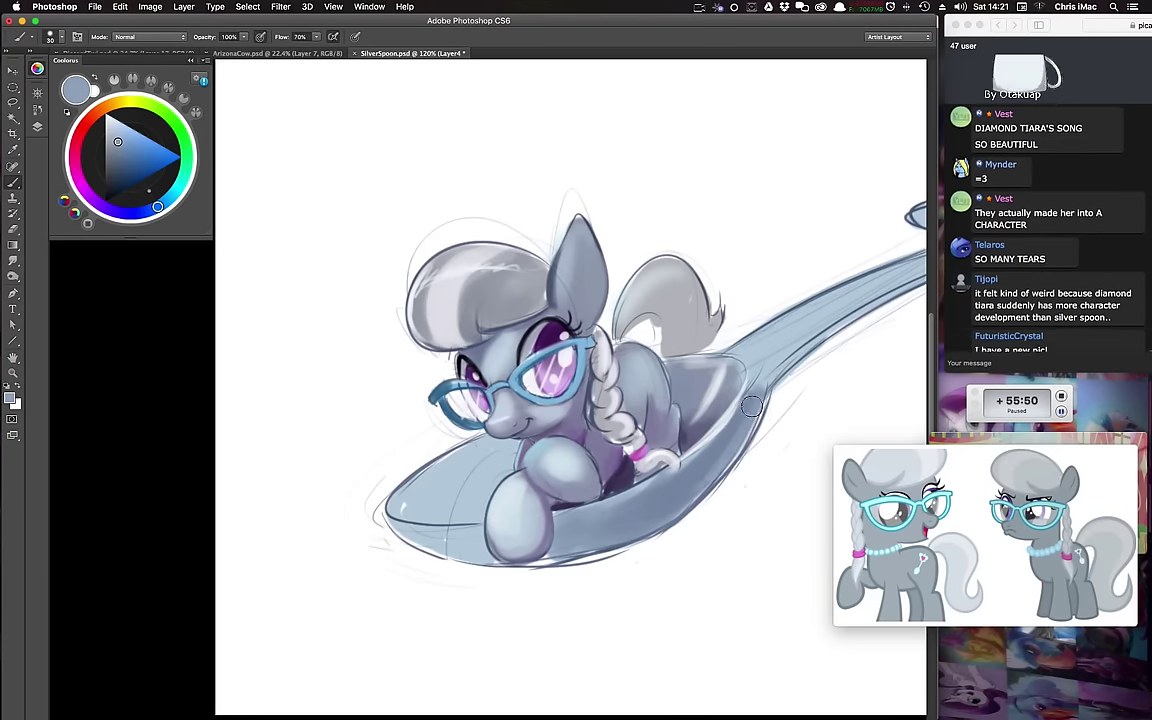
Step: Smooth the sketch lines on the spoon's outer side around the lower foreleg with blue-grey sampled beside it
{"action": "key", "text": "bracketright"}
{"action": "key", "text": "bracketright"}
{"action": "key", "text": "bracketright"}
{"action": "key", "text": "bracketright"}
{"action": "key", "text": "bracketright"}
{"action": "key", "text": "bracketleft"}
{"action": "key", "text": "bracketleft"}
{"action": "key", "text": "bracketleft"}
{"action": "key", "text": "bracketleft"}
{"action": "left_click", "coordinate": [561, 518], "text": "alt"}
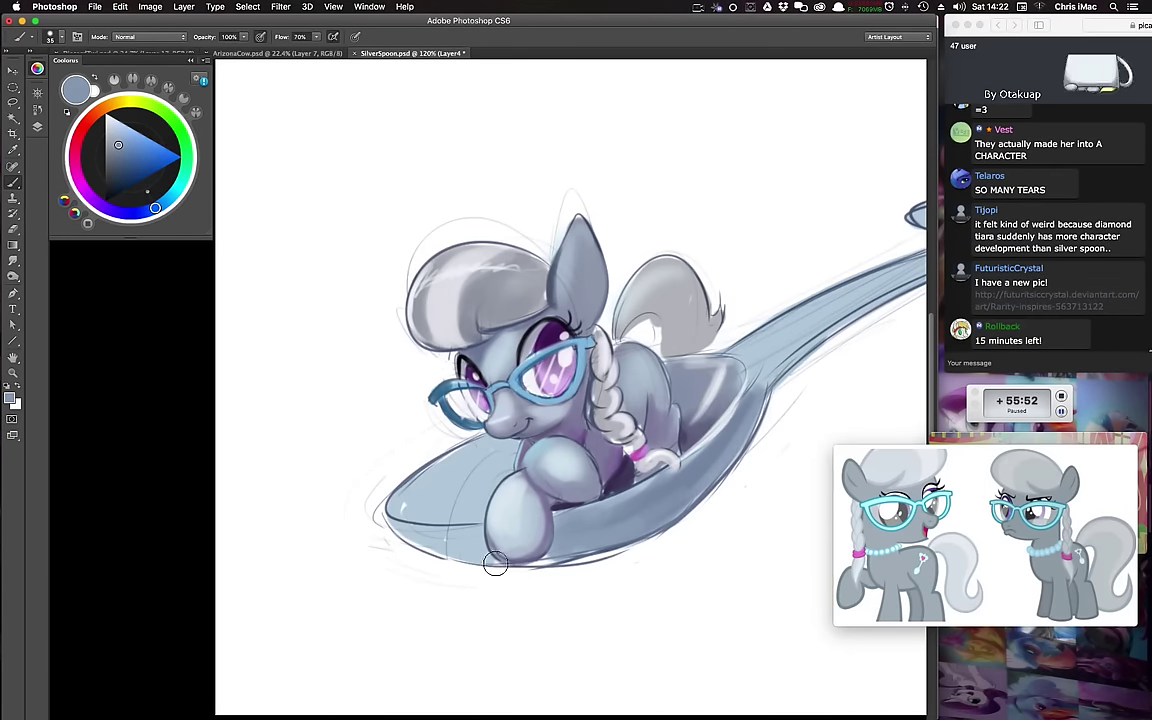
{"action": "key", "text": "bracketright"}
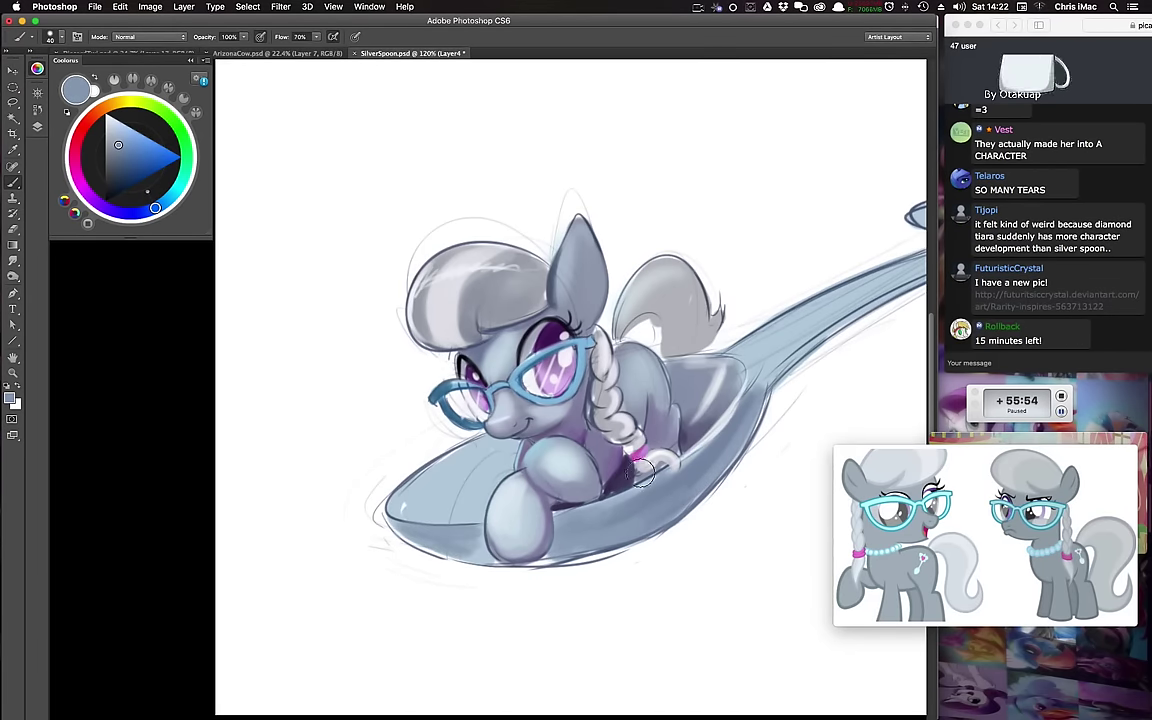
Step: Paint a dark purple cast shadow in the spoon bowl beside the lower foreleg and below the snout
{"action": "left_click", "coordinate": [648, 453], "text": "alt"}
{"action": "key", "text": "bracketleft"}
{"action": "key", "text": "bracketleft"}
{"action": "key", "text": "bracketleft"}
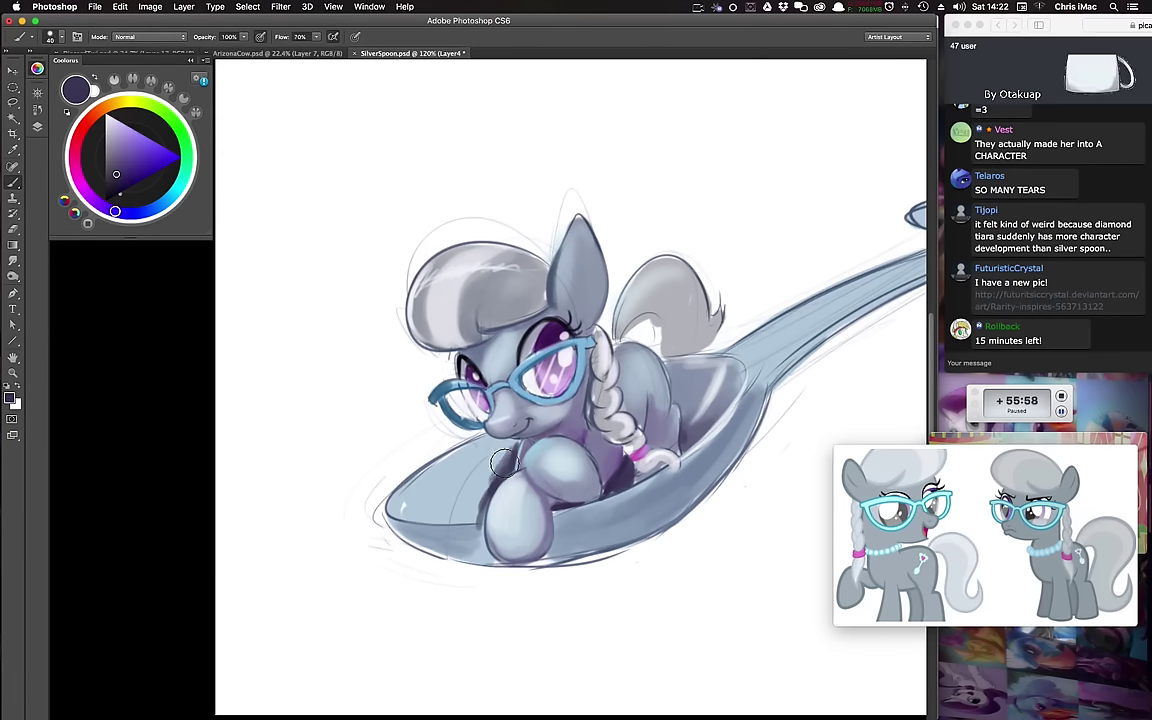
{"action": "key", "text": "bracketright"}
{"action": "key", "text": "bracketright"}
Step: Soften the foreleg's cast shadow into the front of the spoon bowl with muted violet and a large brush
{"action": "left_click", "coordinate": [530, 445], "text": "alt"}
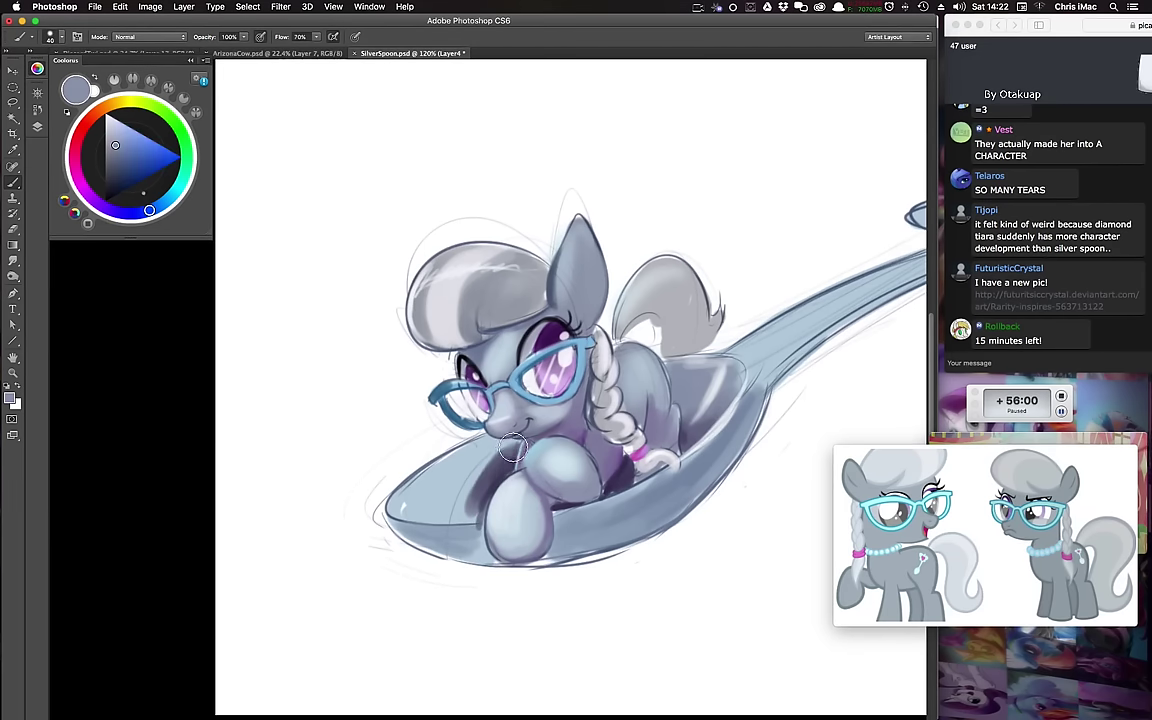
{"action": "key", "text": "bracketright"}
{"action": "key", "text": "bracketright"}
{"action": "key", "text": "bracketright"}
{"action": "key", "text": "bracketright"}
{"action": "key", "text": "bracketright"}
{"action": "left_click", "coordinate": [425, 445], "text": "alt"}
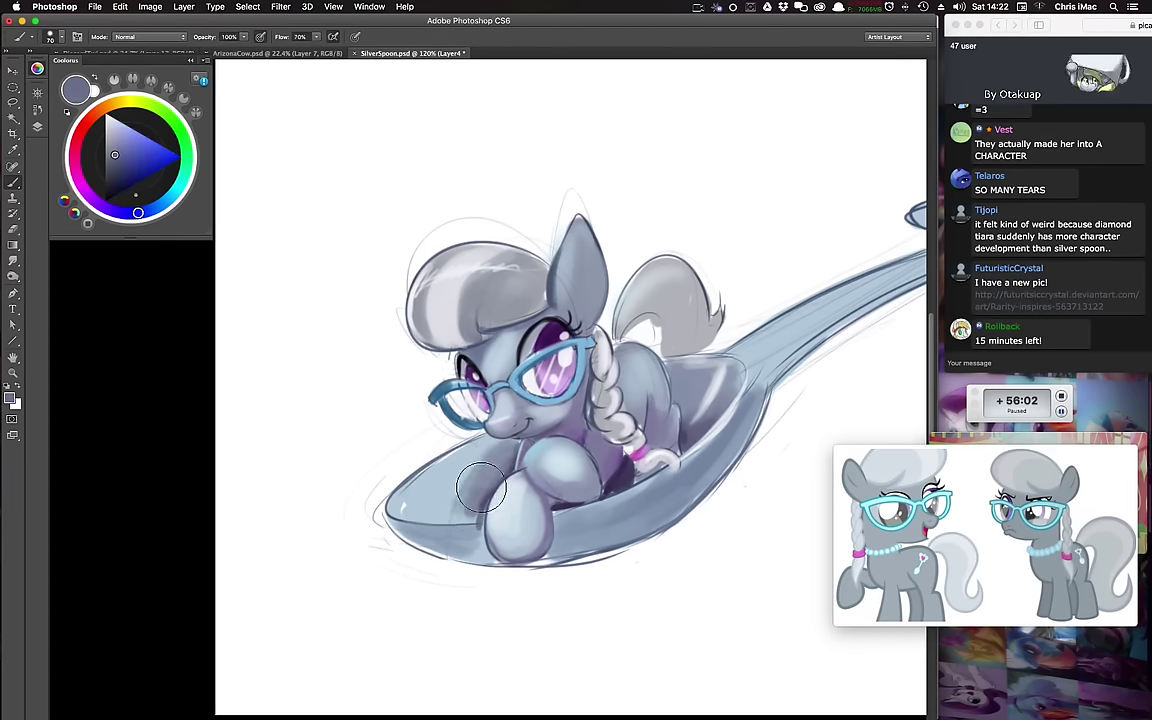
{"action": "key", "text": "bracketleft"}
{"action": "mouse_move", "coordinate": [500, 458]}
{"action": "left_mouse_down"}
{"action": "mouse_move", "coordinate": [466, 509]}
{"action": "mouse_move", "coordinate": [481, 510]}
{"action": "mouse_move", "coordinate": [442, 510]}
{"action": "left_mouse_up"}
Step: Blend the front spoon bowl's interior into a smooth gradient with blue-grey tones sampled from it
{"action": "left_click", "coordinate": [482, 508], "text": "alt"}
{"action": "left_click", "coordinate": [442, 508], "text": "alt"}
{"action": "key", "text": "bracketleft"}
{"action": "key", "text": "bracketleft"}
{"action": "key", "text": "bracketleft"}
{"action": "key", "text": "bracketleft"}
{"action": "key", "text": "bracketleft"}
{"action": "key", "text": "bracketleft"}
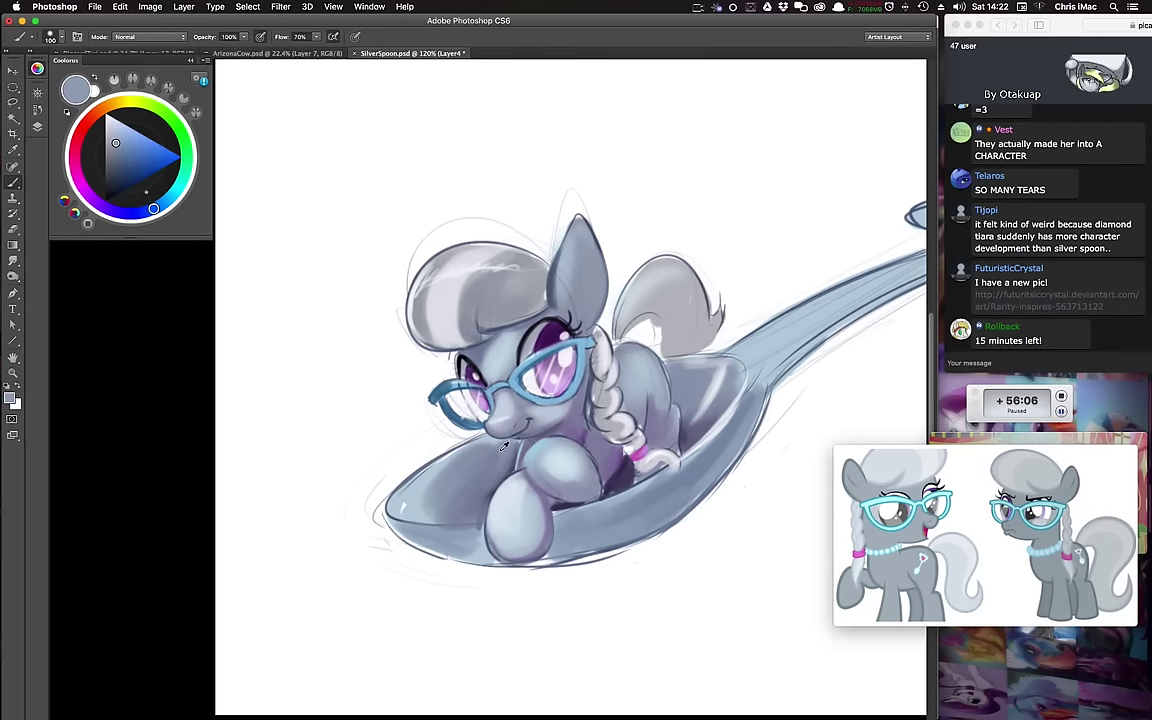
Step: Touch up the bowl's shadow below the snout and the front rim beside the lower foreleg with sampled tones and a smaller brush
{"action": "left_click", "coordinate": [507, 450], "text": "alt"}
{"action": "key", "text": "bracketleft"}
{"action": "key", "text": "bracketleft"}
{"action": "key", "text": "bracketleft"}
{"action": "key", "text": "bracketleft"}
{"action": "key", "text": "bracketleft"}
{"action": "key", "text": "bracketleft"}
{"action": "left_click", "coordinate": [482, 541], "text": "alt"}
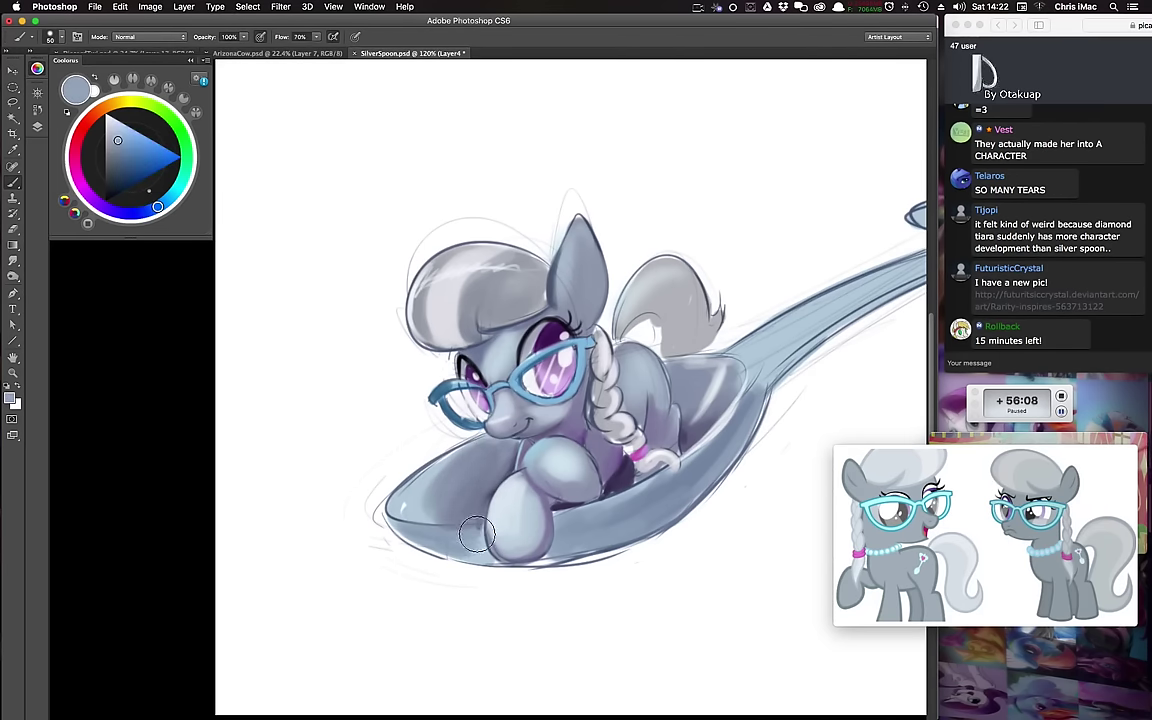
Step: Add white highlights along the spoon's rim and inside the front of the bowl with a small brush
{"action": "left_click", "coordinate": [355, 412], "text": "alt"}
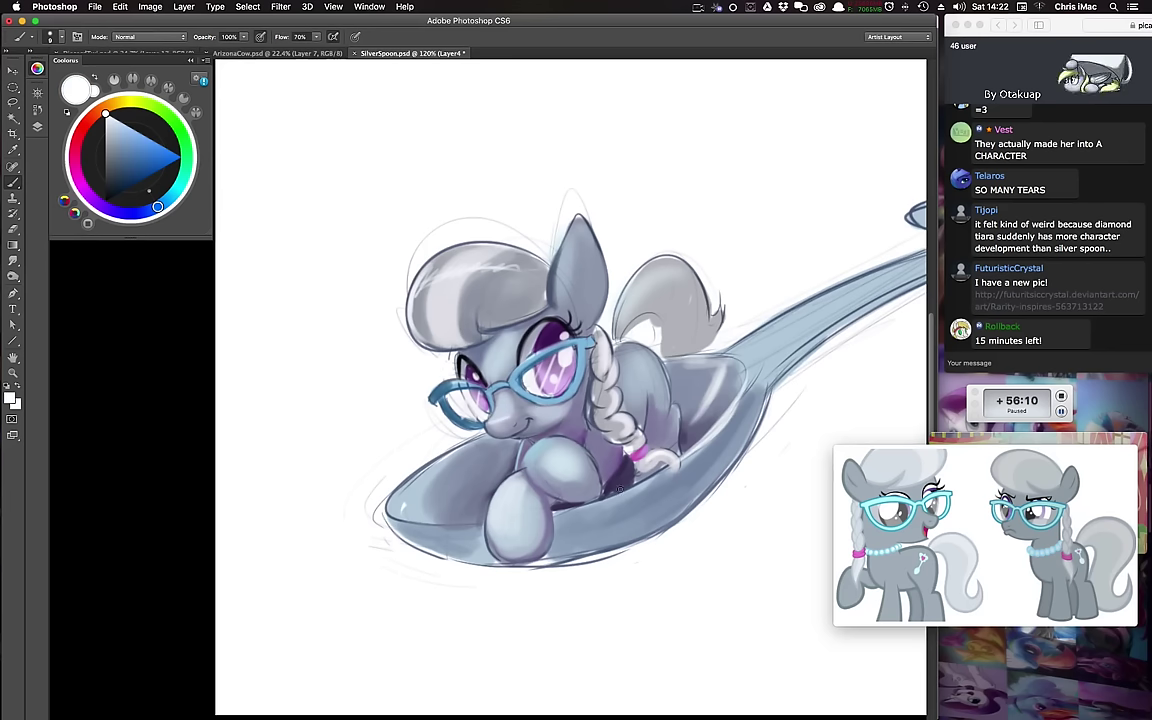
{"action": "left_click_drag", "start_coordinate": [542, 512], "coordinate": [657, 471]}
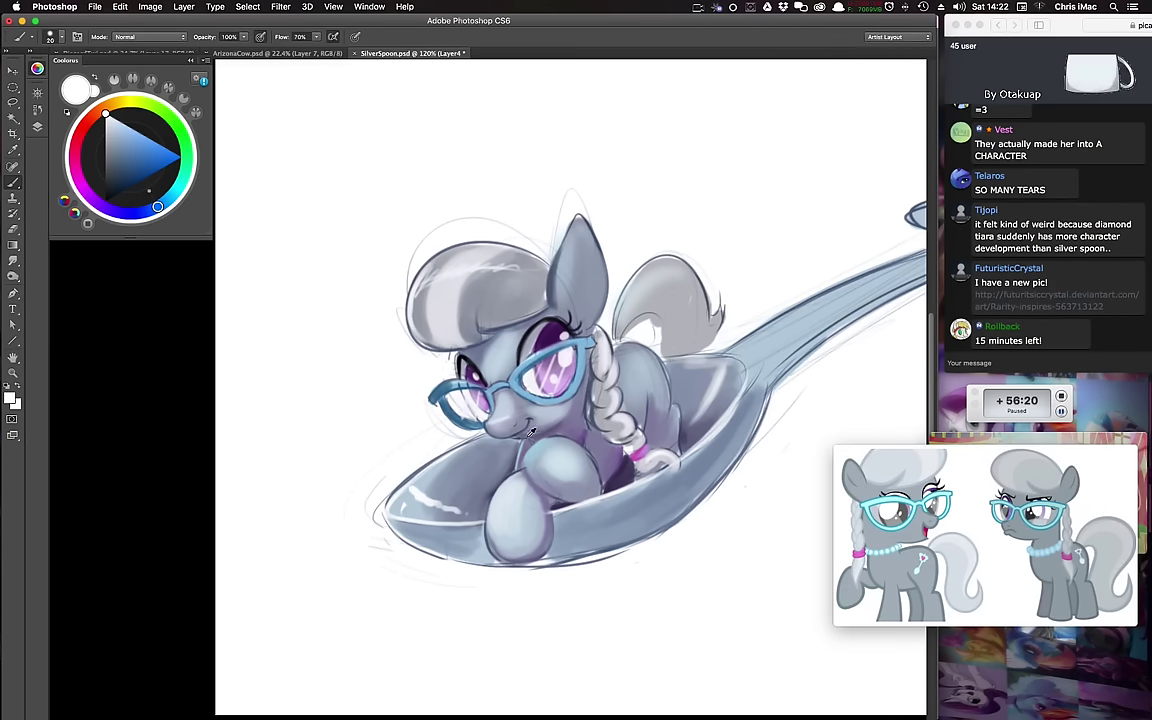
Step: Deepen the bowl's shadow below the snout with sampled purples and a large brush, and undo the stray band across the foreleg
{"action": "left_click", "coordinate": [501, 411], "text": "alt"}
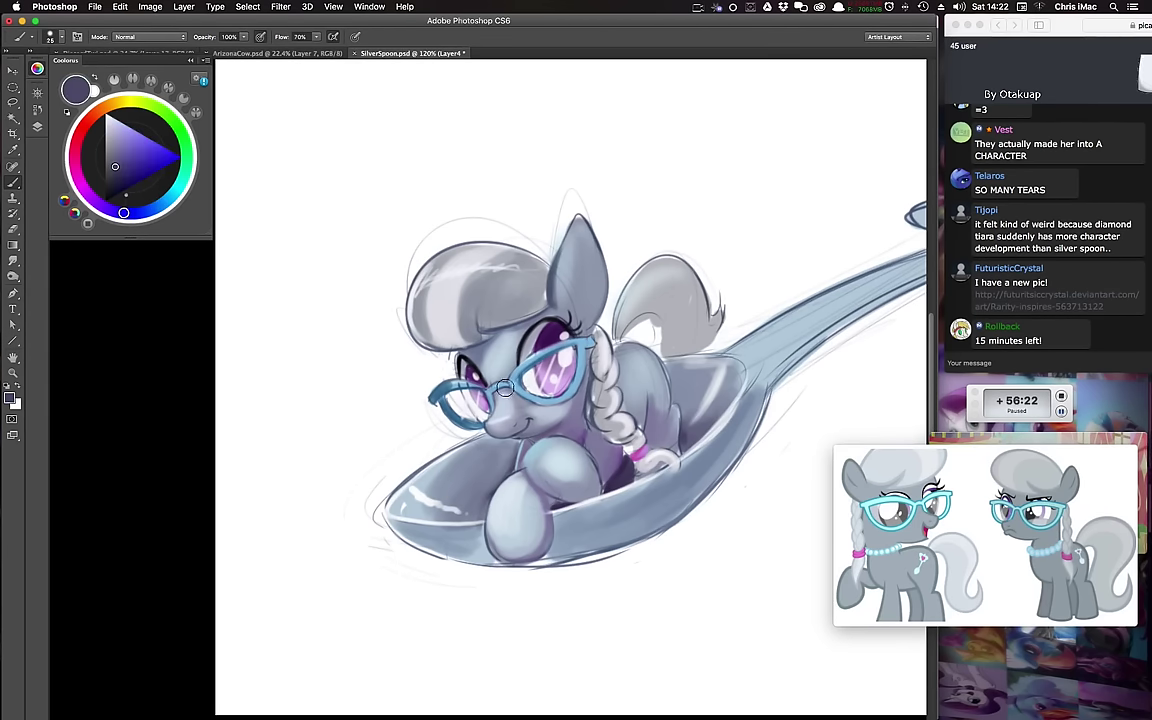
{"action": "left_click_drag", "start_coordinate": [124, 190], "coordinate": [124, 202]}
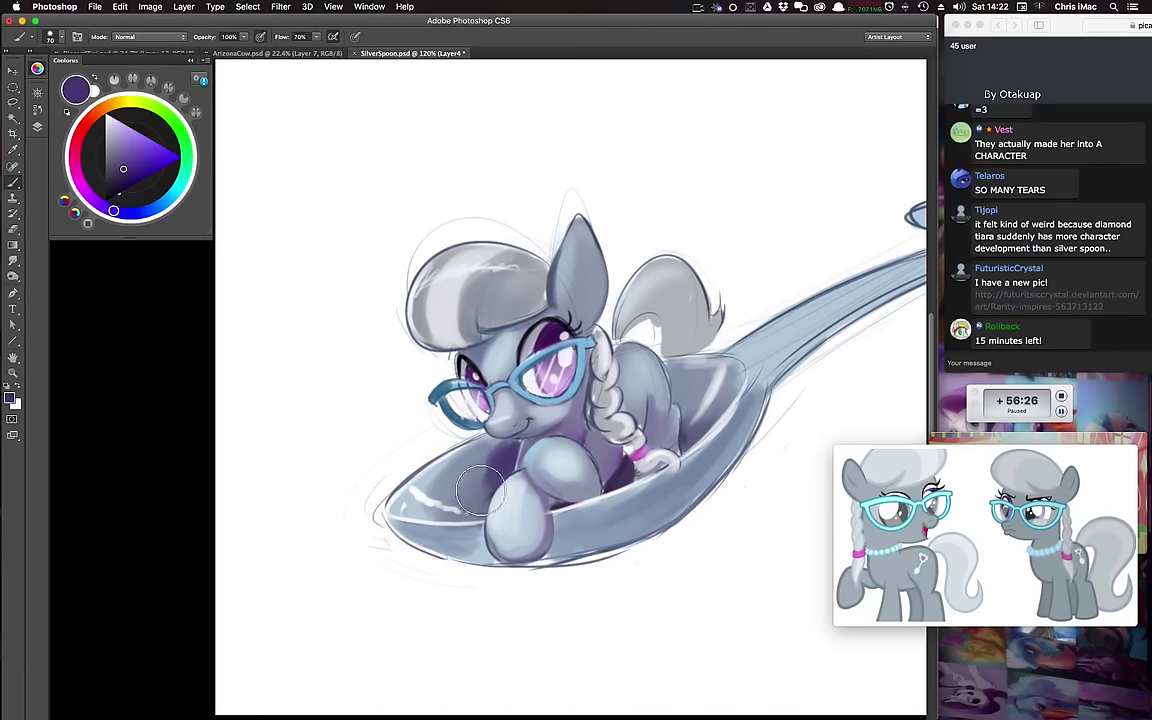
{"action": "left_click", "coordinate": [505, 450], "text": "alt"}
{"action": "key", "text": "]"}
{"action": "mouse_move", "coordinate": [502, 455]}
{"action": "left_mouse_down"}
{"action": "mouse_move", "coordinate": [485, 481]}
{"action": "mouse_move", "coordinate": [484, 457]}
{"action": "left_mouse_up"}
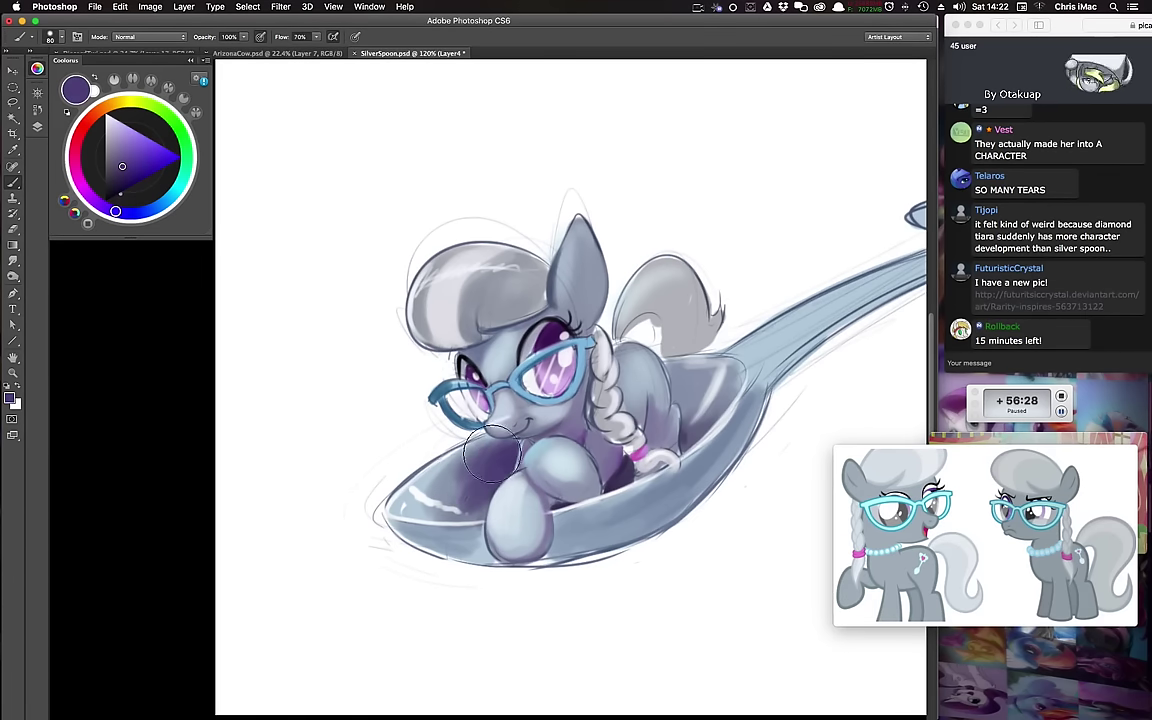
{"action": "left_click", "coordinate": [476, 463], "text": "alt"}
{"action": "key", "text": "super+z"}
{"action": "left_click_drag", "start_coordinate": [466, 467], "coordinate": [508, 447]}
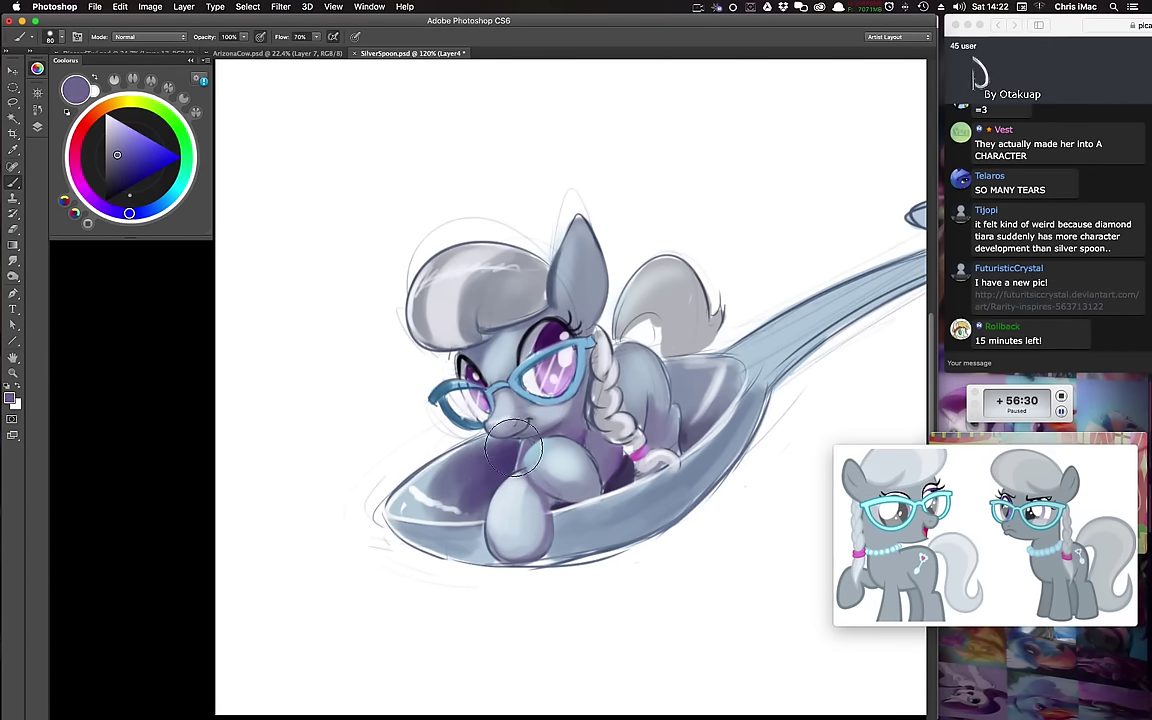
{"action": "left_click_drag", "start_coordinate": [544, 512], "coordinate": [509, 522]}
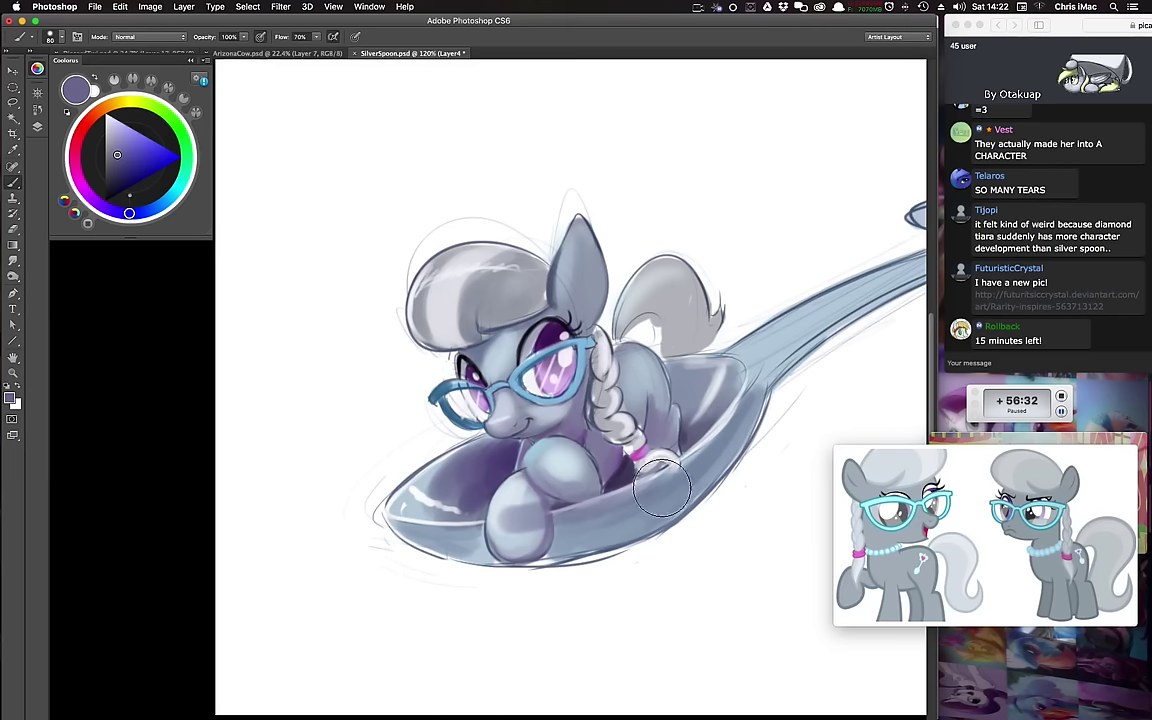
{"action": "key", "text": "super+z"}
Step: Redefine the tail's tip and inner edge with a dark grey-blue and a small brush
{"action": "scroll", "coordinate": [750, 383], "scroll_direction": "right", "scroll_amount": 5}
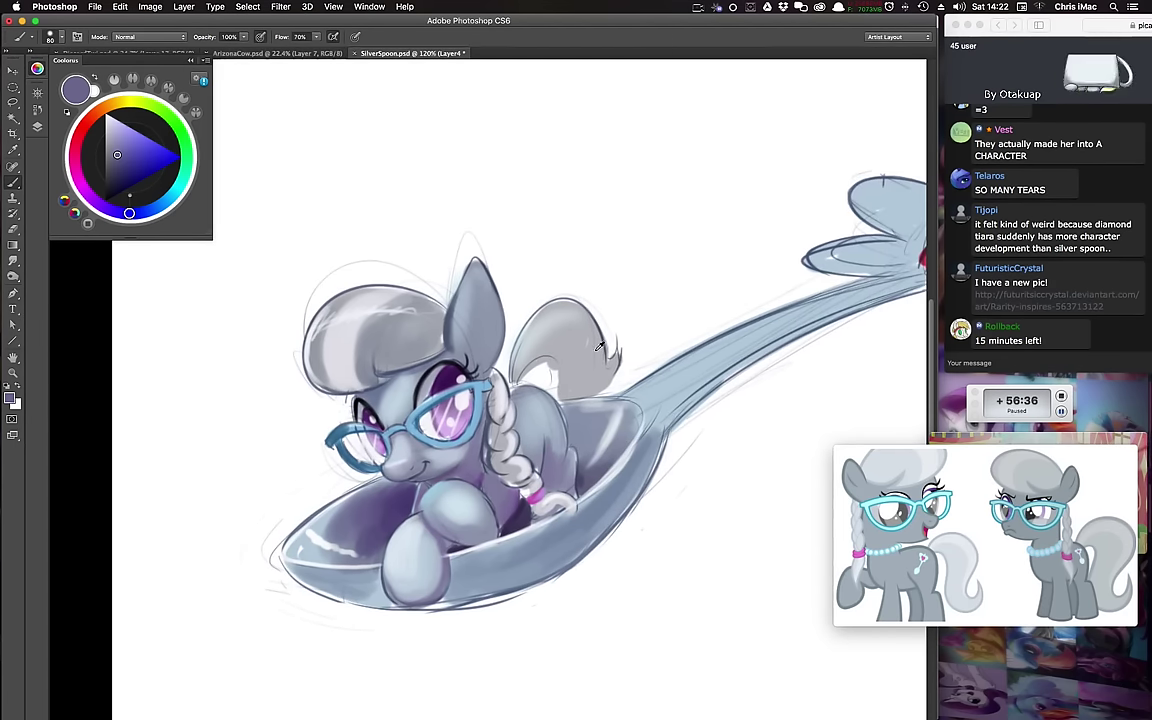
{"action": "left_click", "coordinate": [398, 287], "text": "alt"}
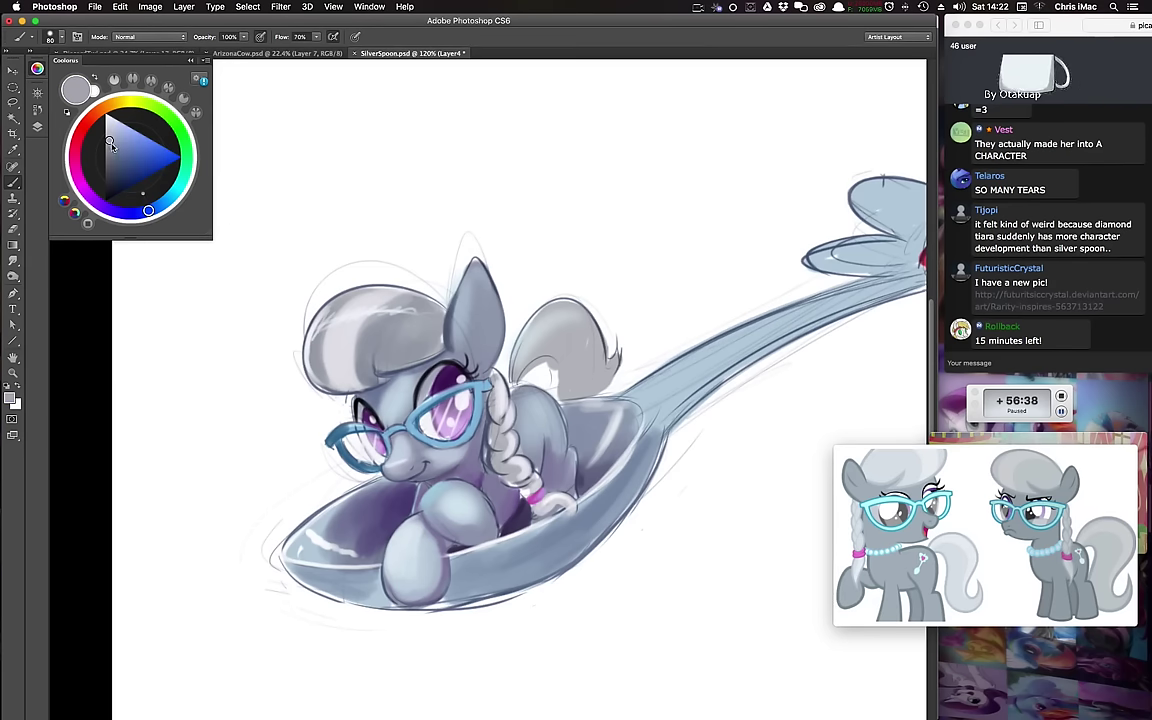
{"action": "left_click_drag", "start_coordinate": [109, 142], "coordinate": [113, 169]}
{"action": "key", "text": "["}
{"action": "key", "text": "bracketleft"}
{"action": "key", "text": "bracketleft"}
{"action": "key", "text": "bracketleft"}
{"action": "key", "text": "bracketleft"}
{"action": "key", "text": "bracketleft"}
{"action": "key", "text": "bracketleft"}
{"action": "key", "text": "bracketleft"}
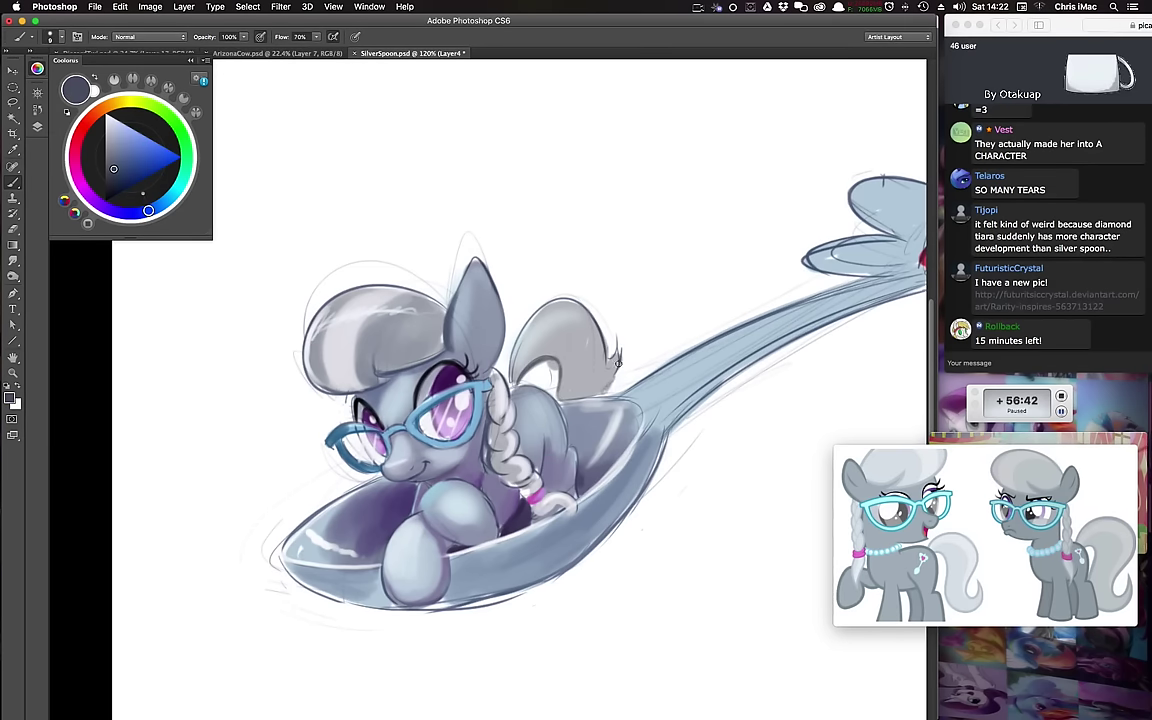
{"action": "mouse_move", "coordinate": [618, 364]}
{"action": "left_mouse_down"}
{"action": "mouse_move", "coordinate": [595, 327]}
{"action": "mouse_move", "coordinate": [523, 329]}
{"action": "mouse_move", "coordinate": [533, 329]}
{"action": "mouse_move", "coordinate": [513, 391]}
{"action": "mouse_move", "coordinate": [546, 375]}
{"action": "mouse_move", "coordinate": [363, 339]}
{"action": "mouse_move", "coordinate": [517, 387]}
{"action": "left_mouse_up"}
Step: Model the tail's volume with light and mid greys sampled from the mane
{"action": "left_click", "coordinate": [363, 339], "text": "alt"}
{"action": "key", "text": "["}
{"action": "left_click_drag", "start_coordinate": [562, 323], "coordinate": [596, 339]}
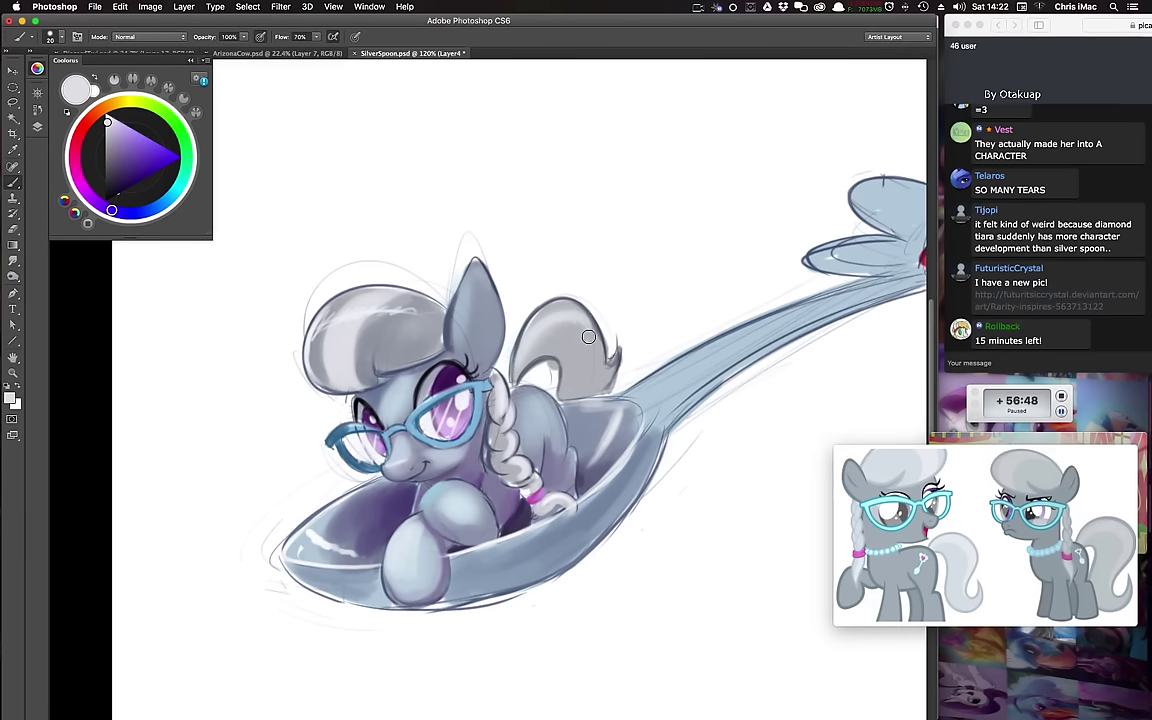
{"action": "left_click", "coordinate": [392, 335], "text": "alt"}
{"action": "key", "text": "]"}
{"action": "mouse_move", "coordinate": [519, 378]}
{"action": "left_mouse_down"}
{"action": "mouse_move", "coordinate": [536, 340]}
{"action": "mouse_move", "coordinate": [569, 328]}
{"action": "mouse_move", "coordinate": [596, 380]}
{"action": "mouse_move", "coordinate": [568, 391]}
{"action": "mouse_move", "coordinate": [567, 341]}
{"action": "mouse_move", "coordinate": [544, 348]}
{"action": "mouse_move", "coordinate": [560, 315]}
{"action": "mouse_move", "coordinate": [522, 336]}
{"action": "left_mouse_up"}
Step: Add white highlight strokes across the upper curve of the tail with a small brush and touch up its greys
{"action": "key", "text": "["}
{"action": "key", "text": "["}
{"action": "left_click", "coordinate": [668, 331], "text": "alt"}
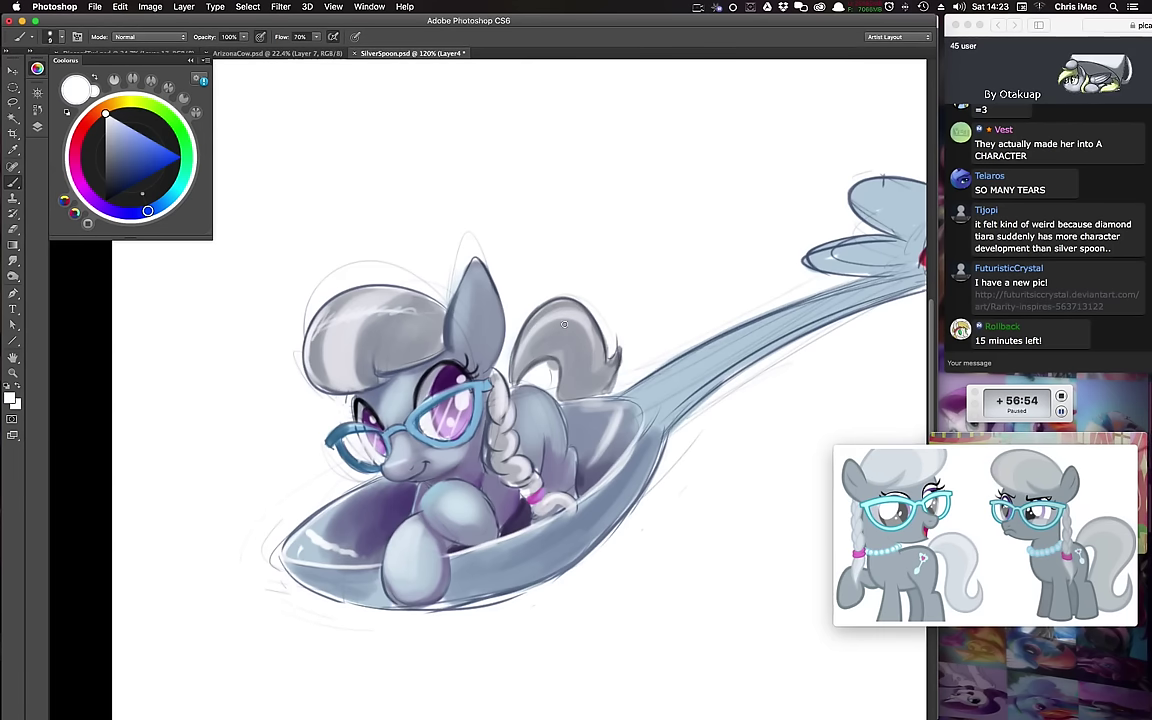
{"action": "left_click_drag", "start_coordinate": [551, 321], "coordinate": [595, 338]}
{"action": "key", "text": "]"}
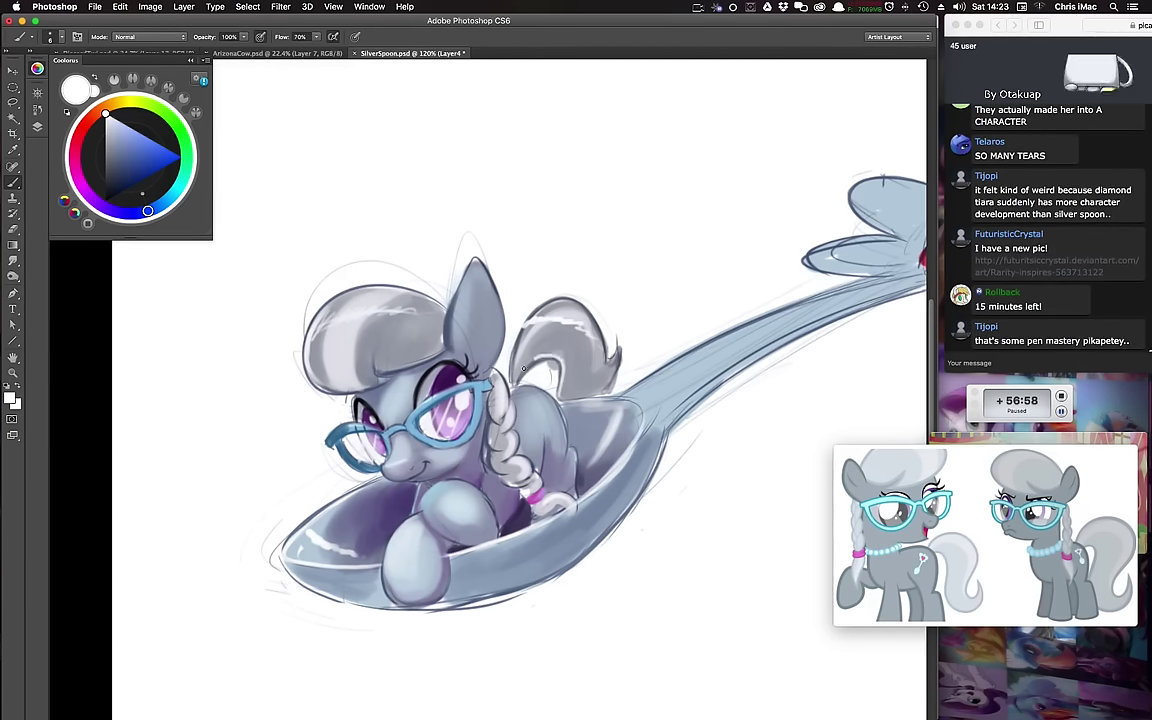
{"action": "left_click", "coordinate": [468, 329], "text": "alt"}
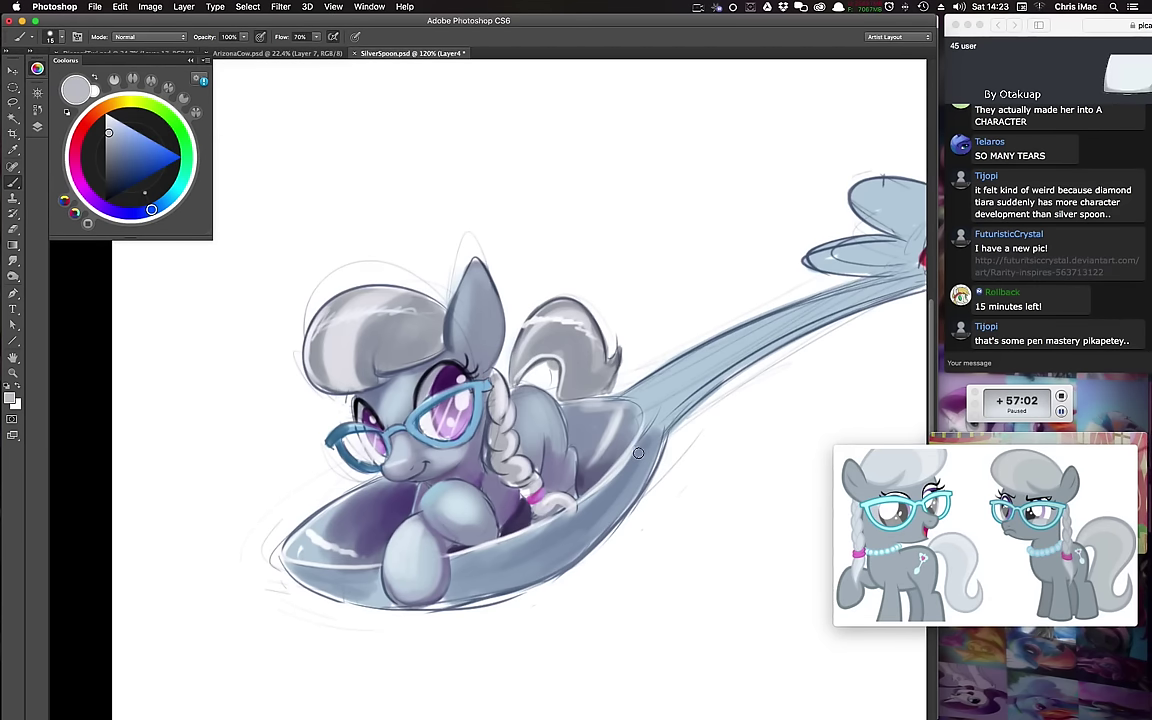
Step: Paint the cutie mark on the flank as a small pale-blue and white spoon with a purple heart
{"action": "left_click", "coordinate": [560, 367], "text": "alt"}
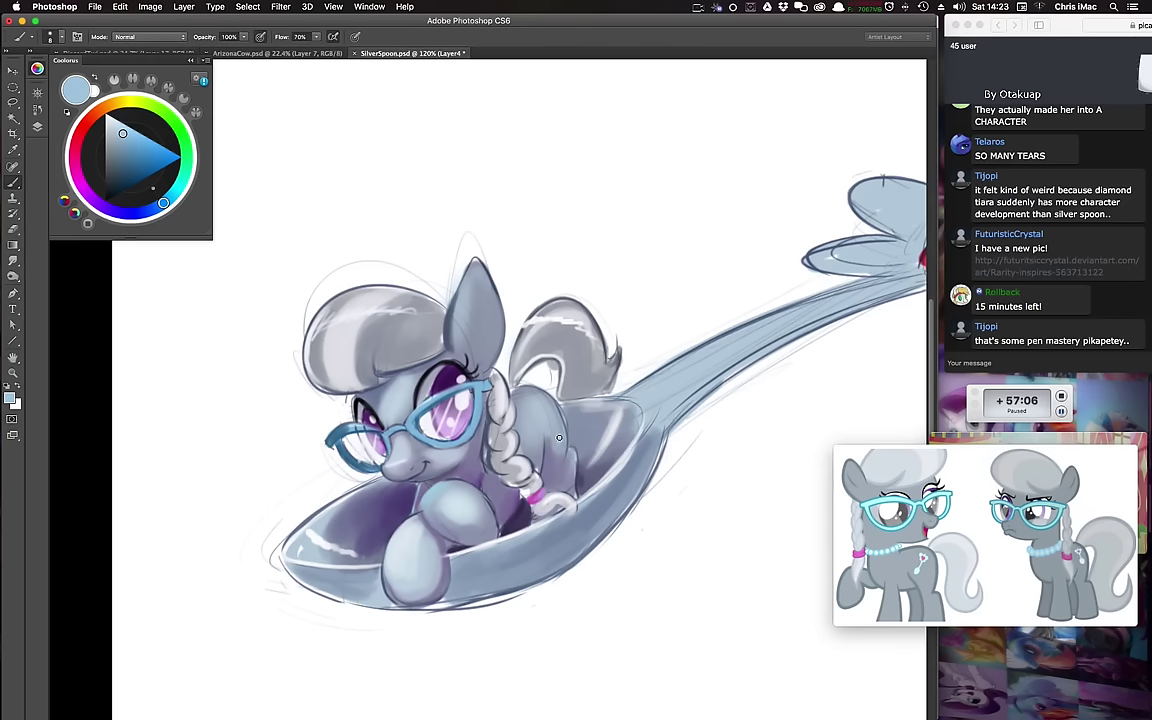
{"action": "key", "text": "x"}
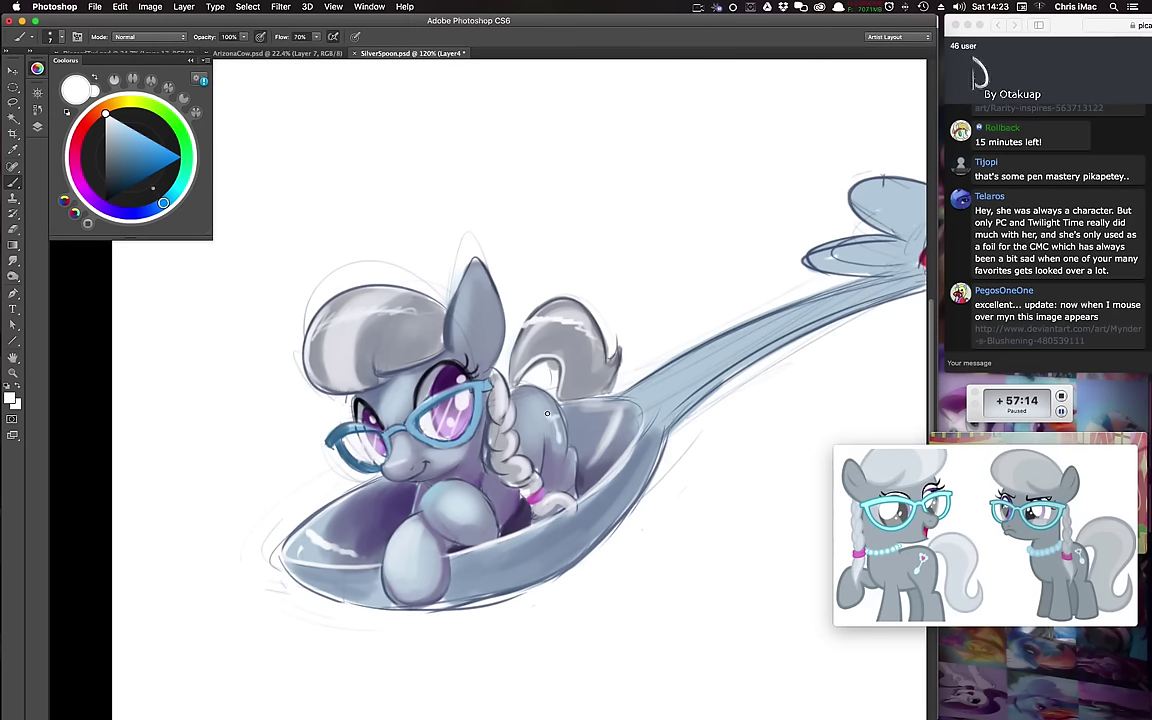
{"action": "left_click", "coordinate": [463, 418], "text": "alt"}
{"action": "left_click_drag", "start_coordinate": [140, 175], "coordinate": [137, 159]}
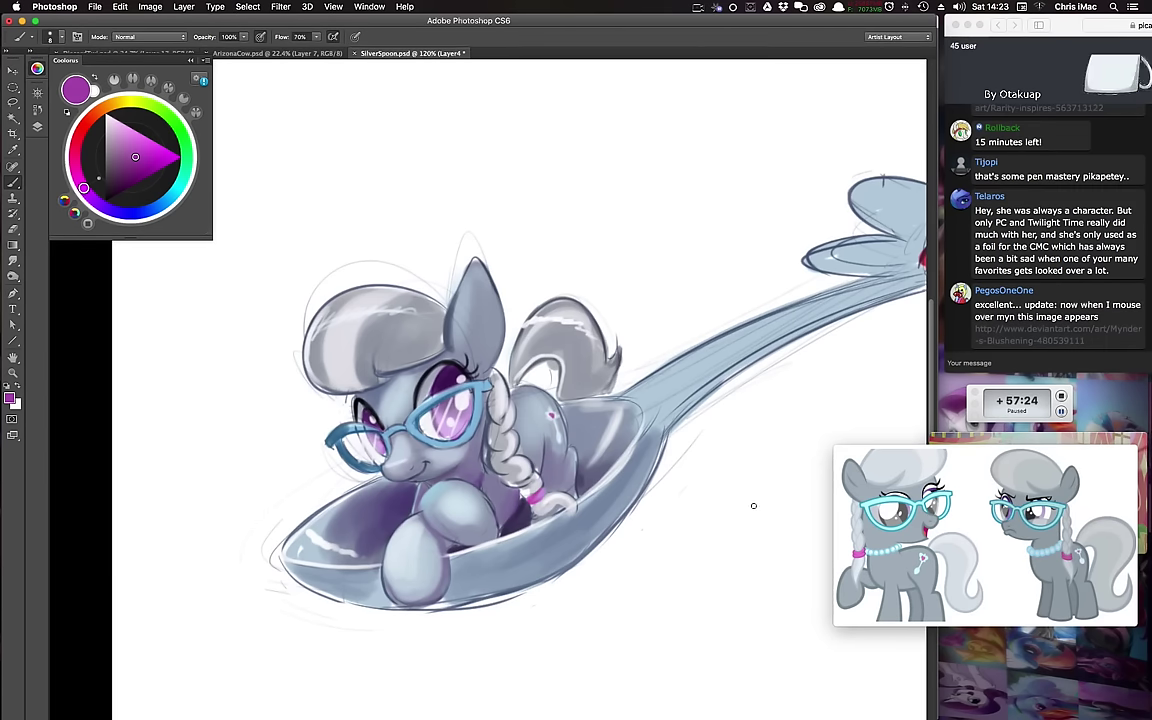
{"action": "left_click", "coordinate": [512, 392], "text": "alt"}
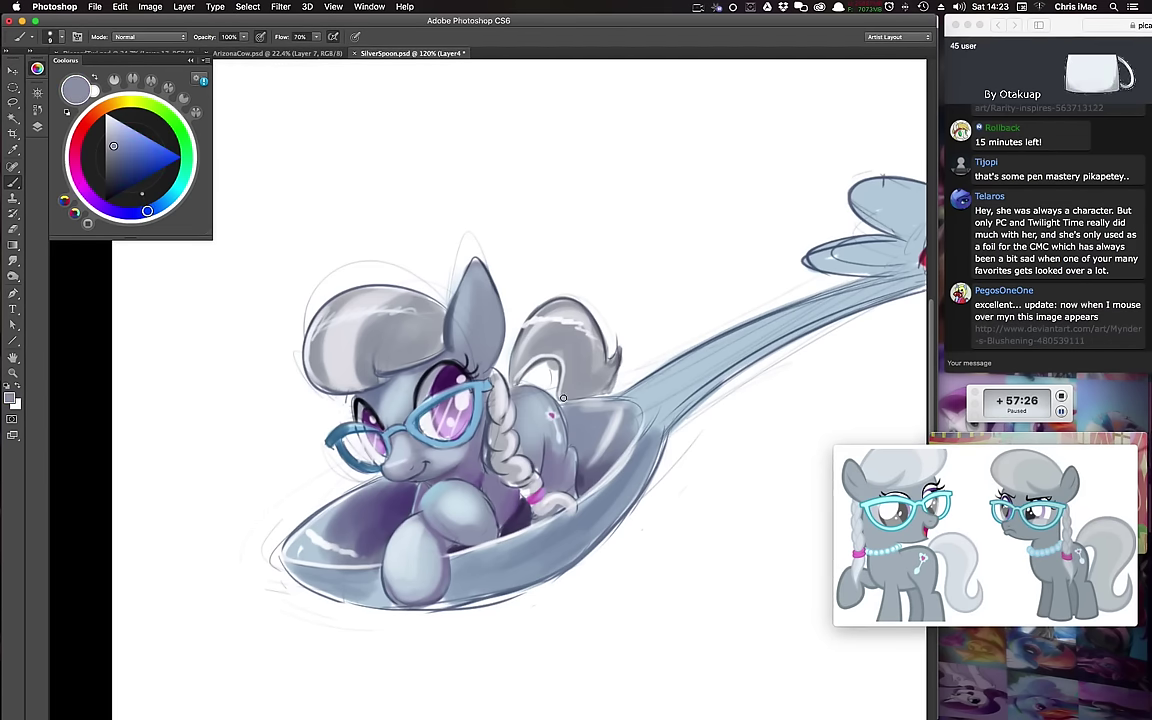
Step: Paint a pale cyan sheen along the top surface of the spoon handle with a medium brush
{"action": "left_click", "coordinate": [608, 365], "text": "alt"}
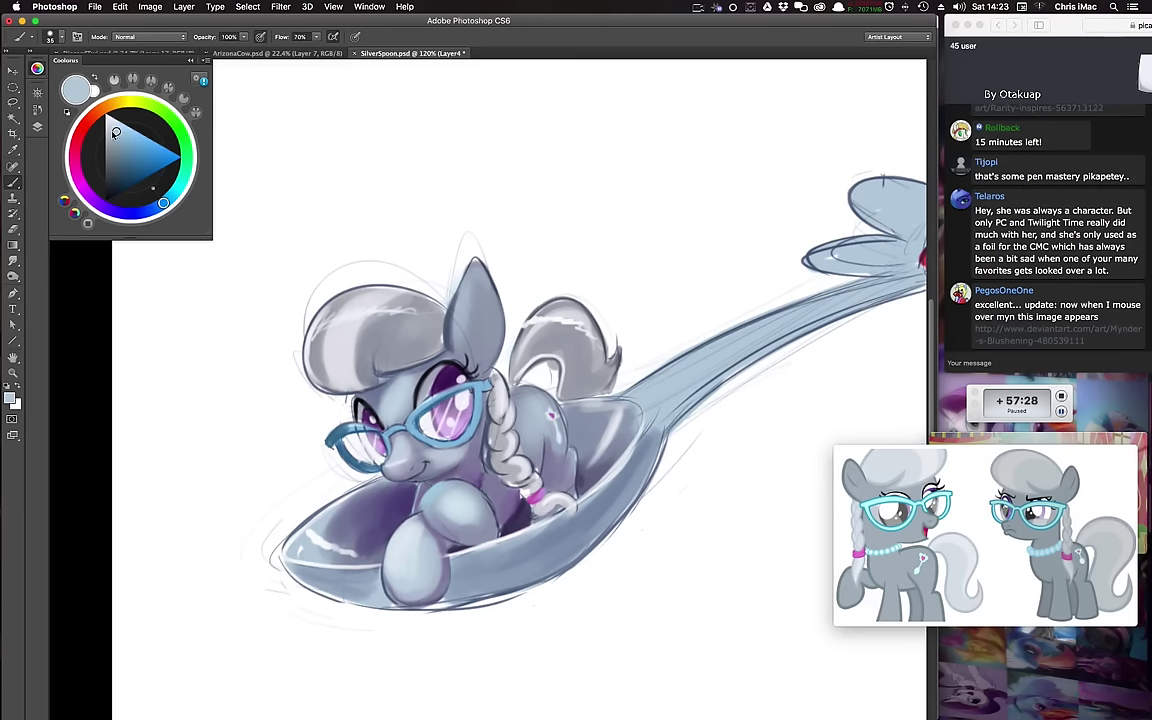
{"action": "left_click", "coordinate": [117, 125]}
{"action": "left_click", "coordinate": [172, 195]}
{"action": "key", "text": "bracketright"}
{"action": "key", "text": "bracketright"}
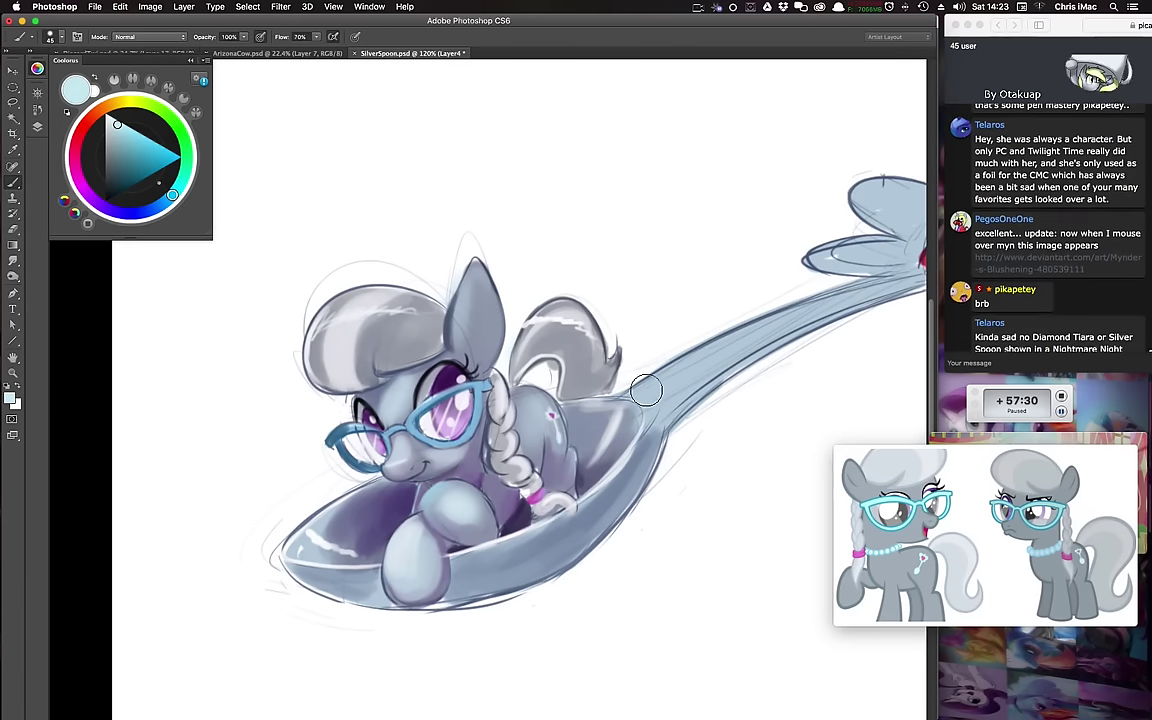
{"action": "key", "text": "bracketleft"}
{"action": "mouse_move", "coordinate": [651, 406]}
{"action": "left_mouse_down"}
{"action": "mouse_move", "coordinate": [733, 346]}
{"action": "mouse_move", "coordinate": [653, 393]}
{"action": "mouse_move", "coordinate": [909, 281]}
{"action": "left_mouse_up"}
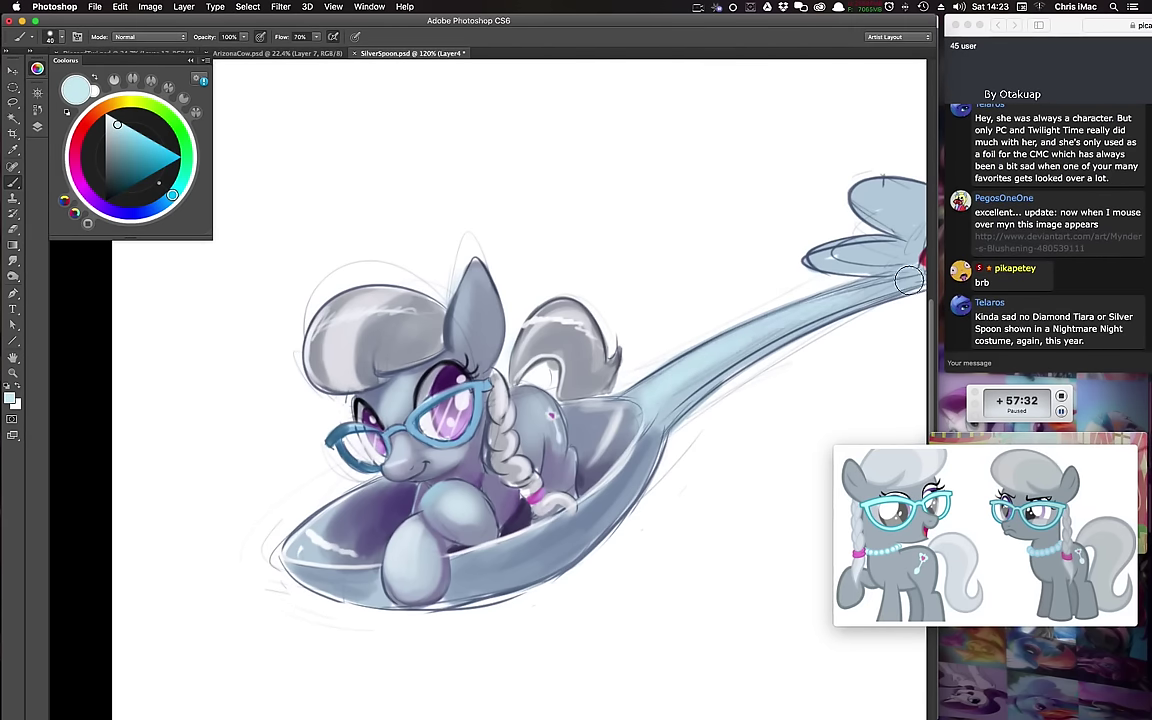
{"action": "key", "text": "bracketleft"}
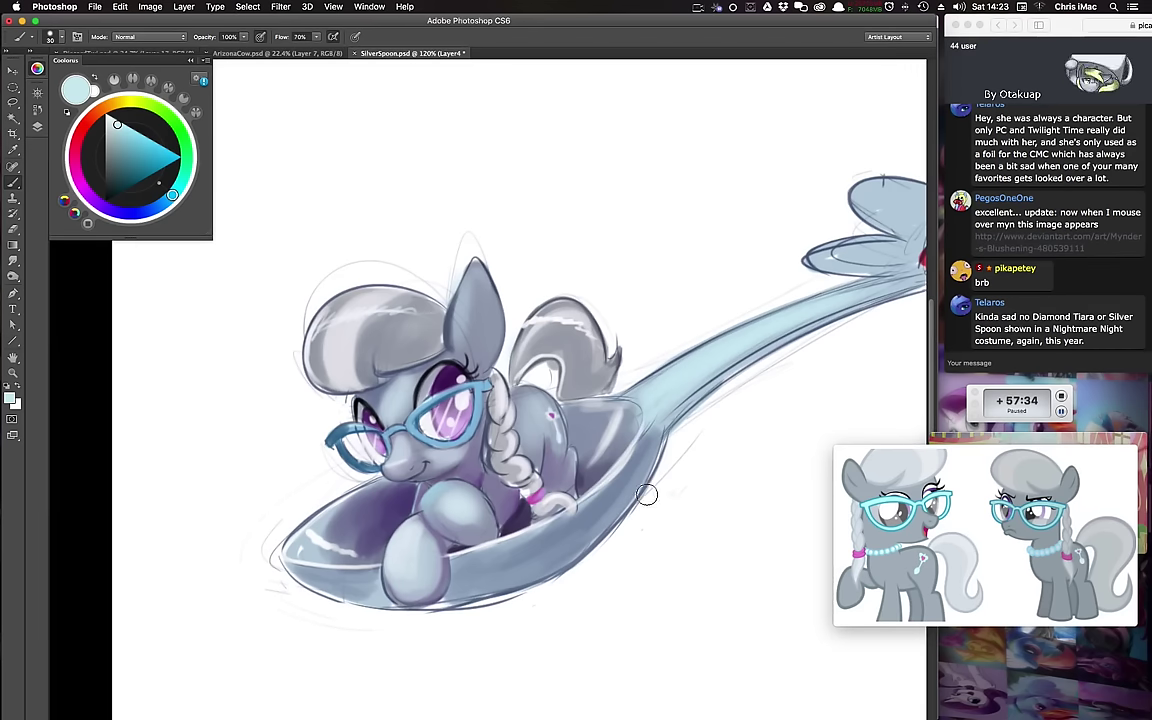
Step: Shade the handle's lower edge with grey-blue and blend its join with the flower using a sampled light blue
{"action": "scroll", "coordinate": [650, 494], "scroll_direction": "right", "scroll_amount": 5}
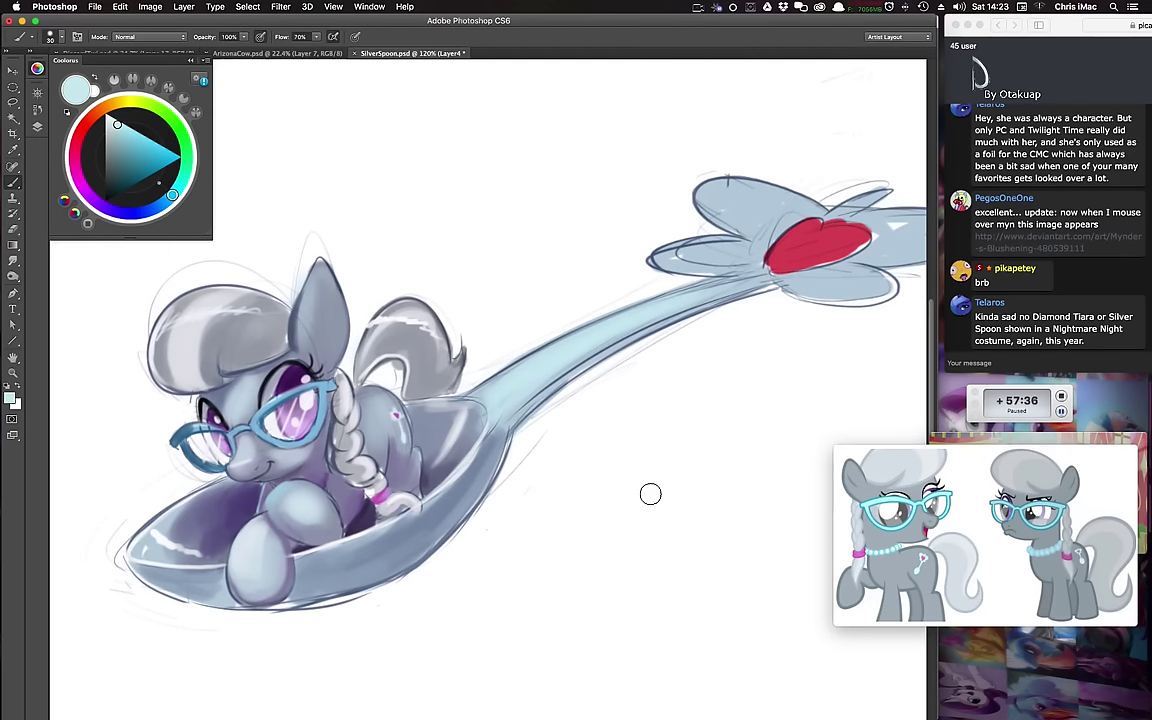
{"action": "scroll", "coordinate": [630, 490], "scroll_direction": "down", "scroll_amount": 3}
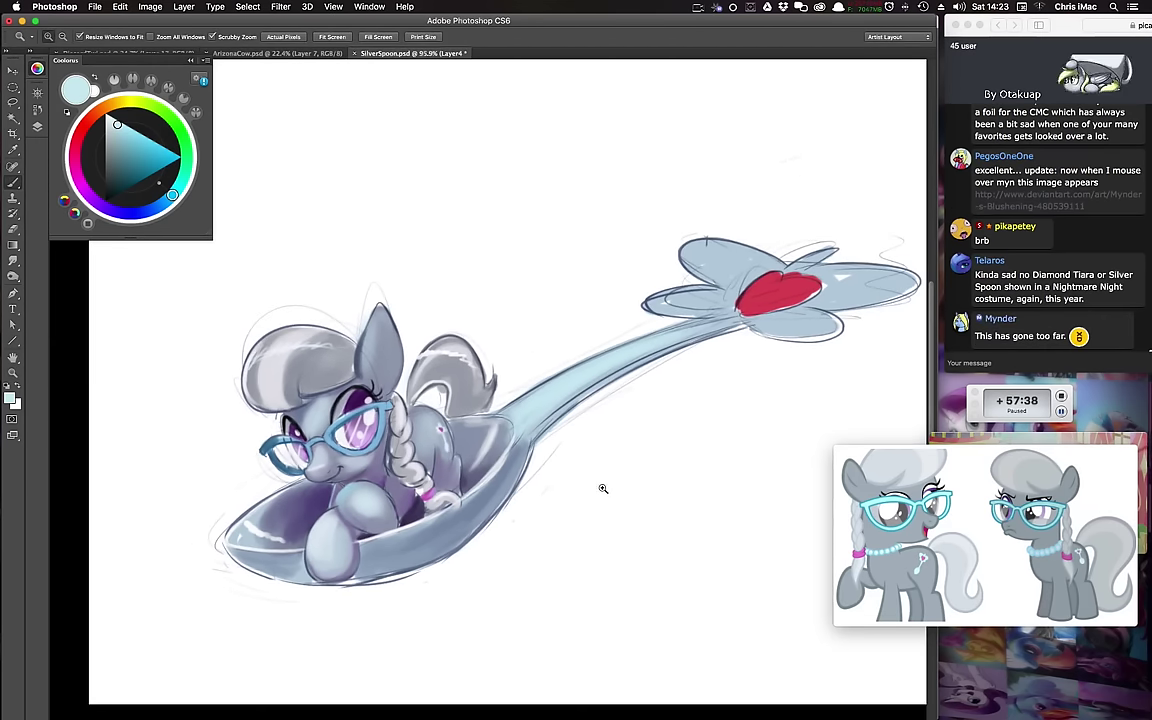
{"action": "left_click", "coordinate": [468, 412], "text": "alt"}
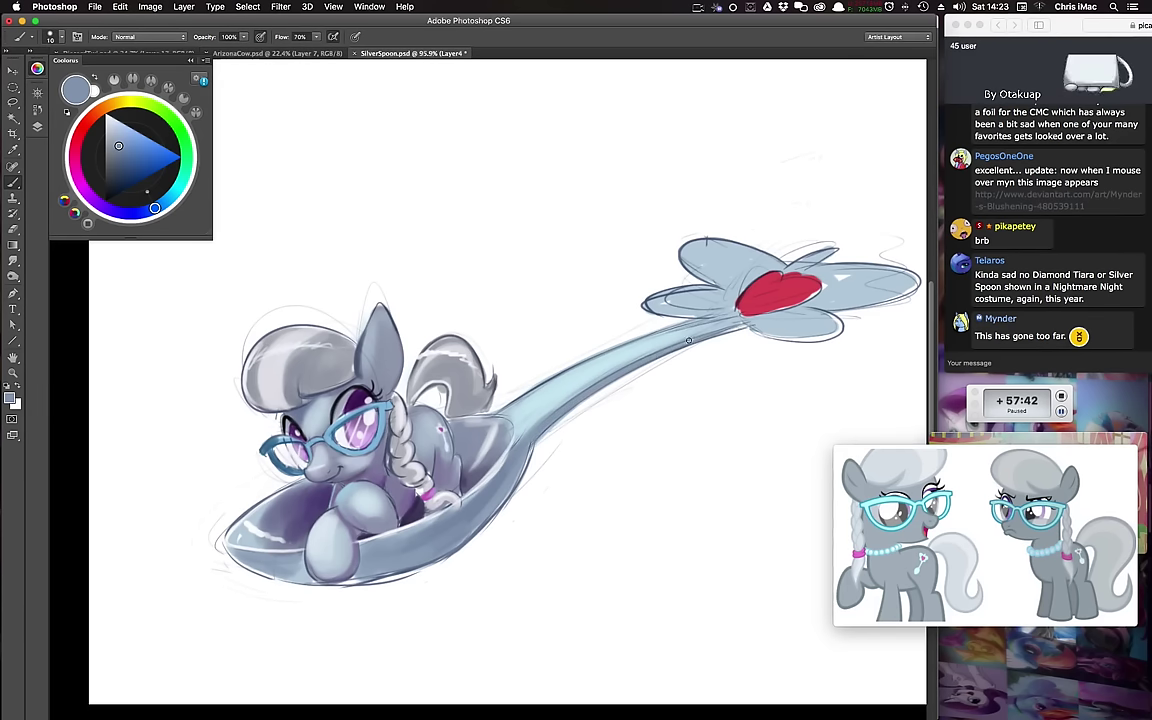
{"action": "left_click", "coordinate": [706, 325], "text": "alt"}
{"action": "key", "text": "bracketright"}
{"action": "key", "text": "bracketright"}
{"action": "key", "text": "bracketright"}
{"action": "mouse_move", "coordinate": [738, 322]}
{"action": "left_mouse_down"}
{"action": "mouse_move", "coordinate": [618, 361]}
{"action": "mouse_move", "coordinate": [675, 332]}
{"action": "left_mouse_up"}
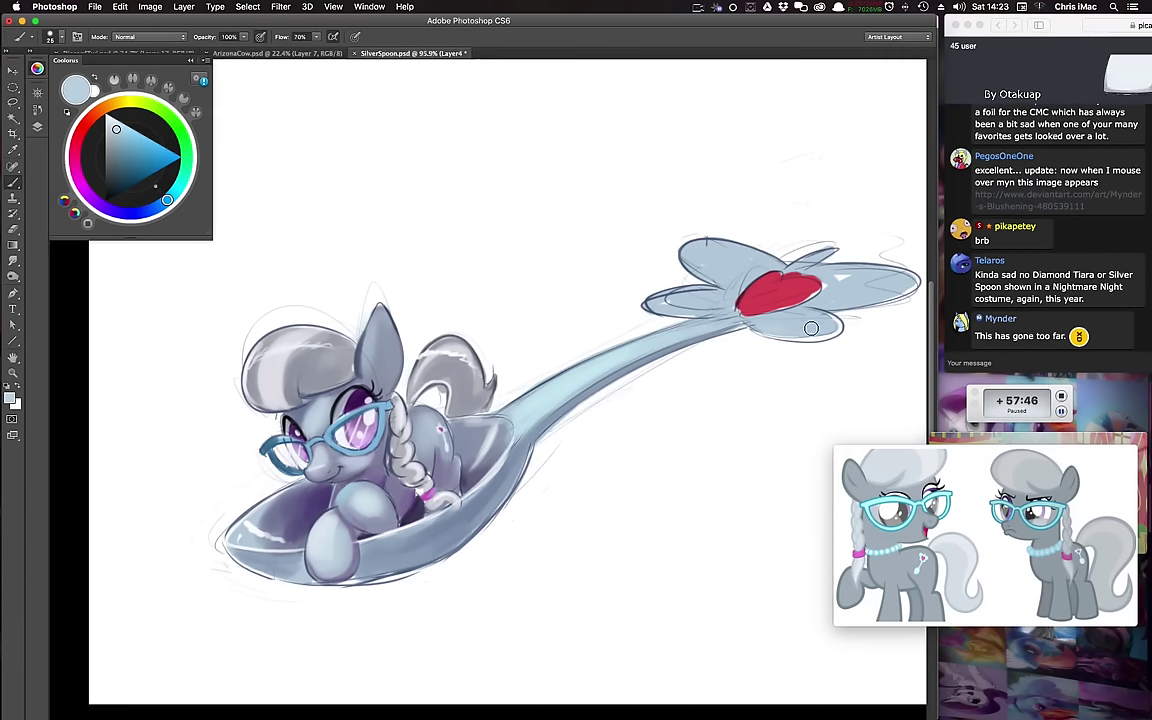
Step: Give the flower's lower and far-right petals a shaded edge along their undersides with sampled grey-blues
{"action": "left_click", "coordinate": [668, 347], "text": "alt"}
{"action": "key", "text": "bracketleft"}
{"action": "left_click_drag", "start_coordinate": [746, 324], "coordinate": [802, 338]}
{"action": "key", "text": "bracketleft"}
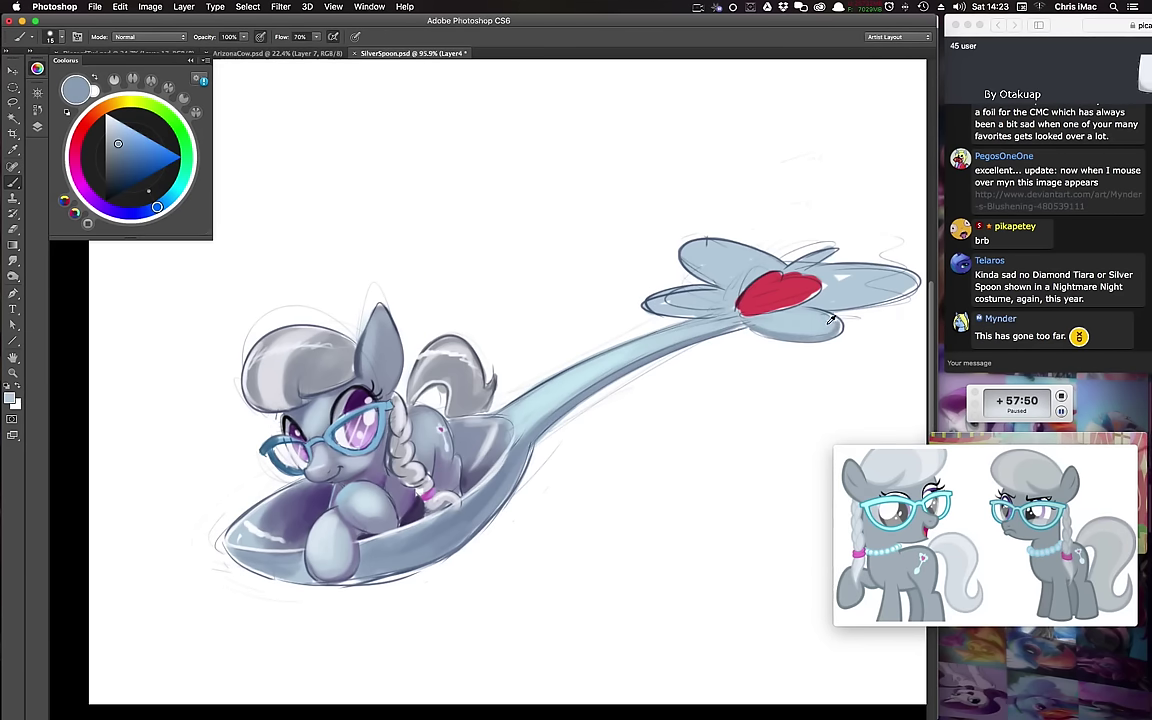
{"action": "left_click", "coordinate": [823, 312], "text": "alt"}
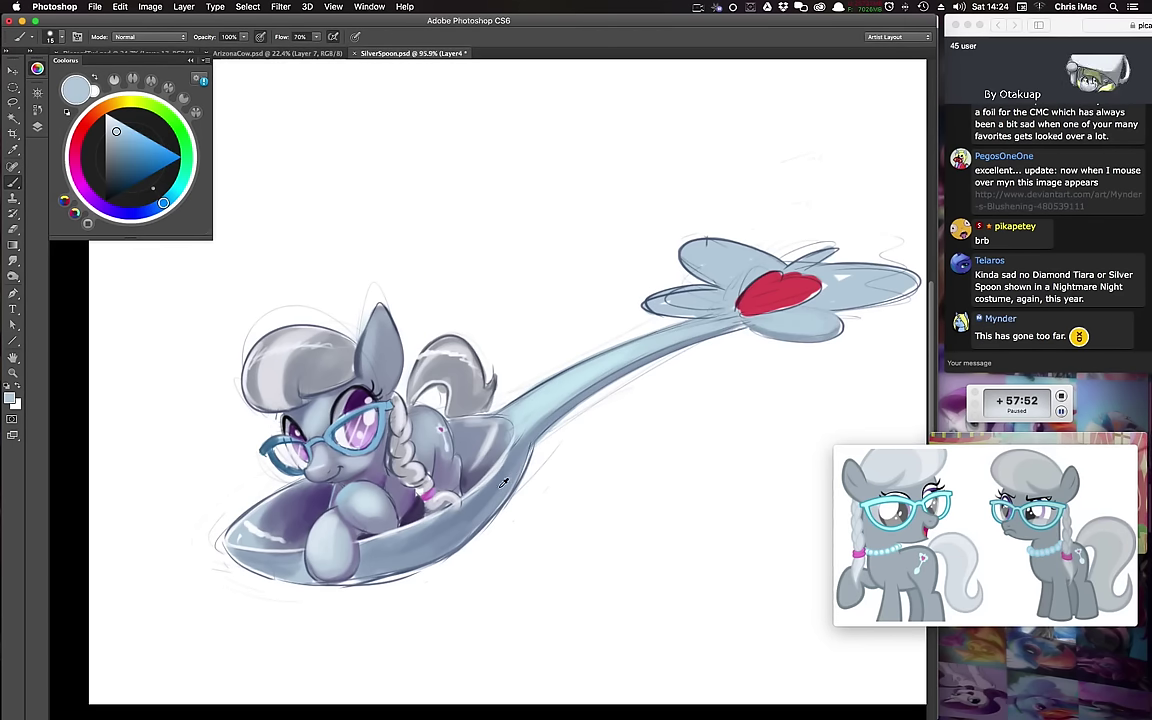
{"action": "left_click", "coordinate": [433, 454], "text": "alt"}
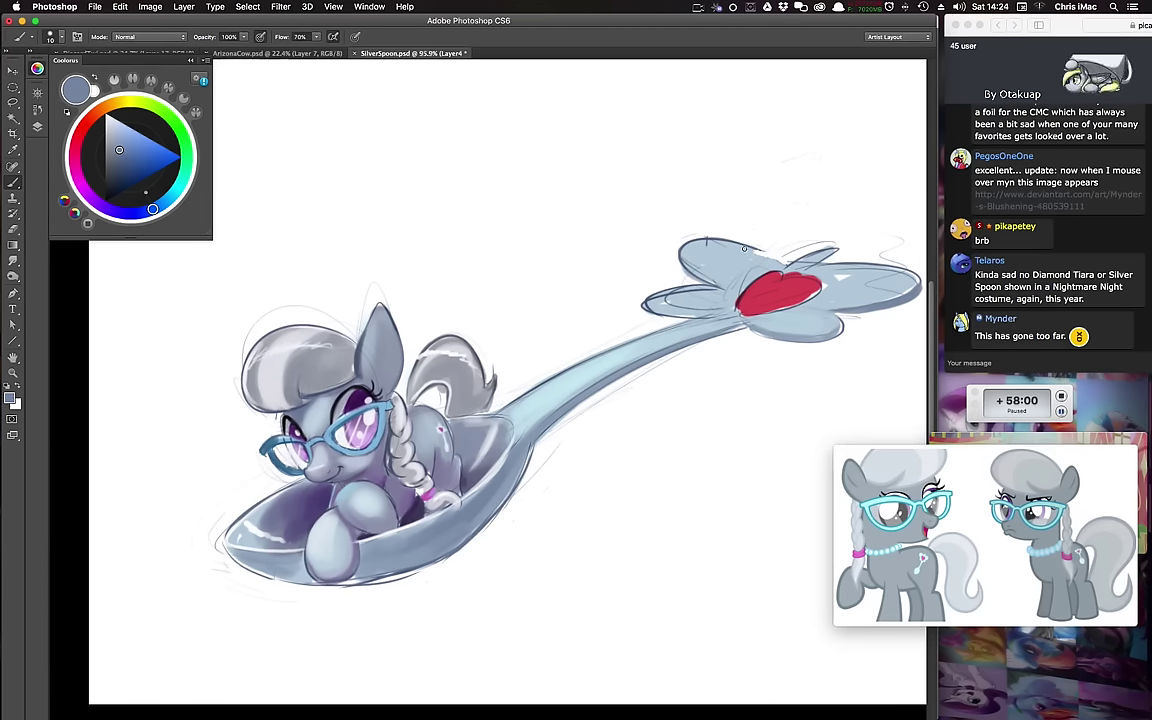
Step: Trim the upper-left petal's top edge, then cover the left petal's sketch lines and clean the heart's edge with light blue
{"action": "left_click", "coordinate": [708, 236], "text": "alt"}
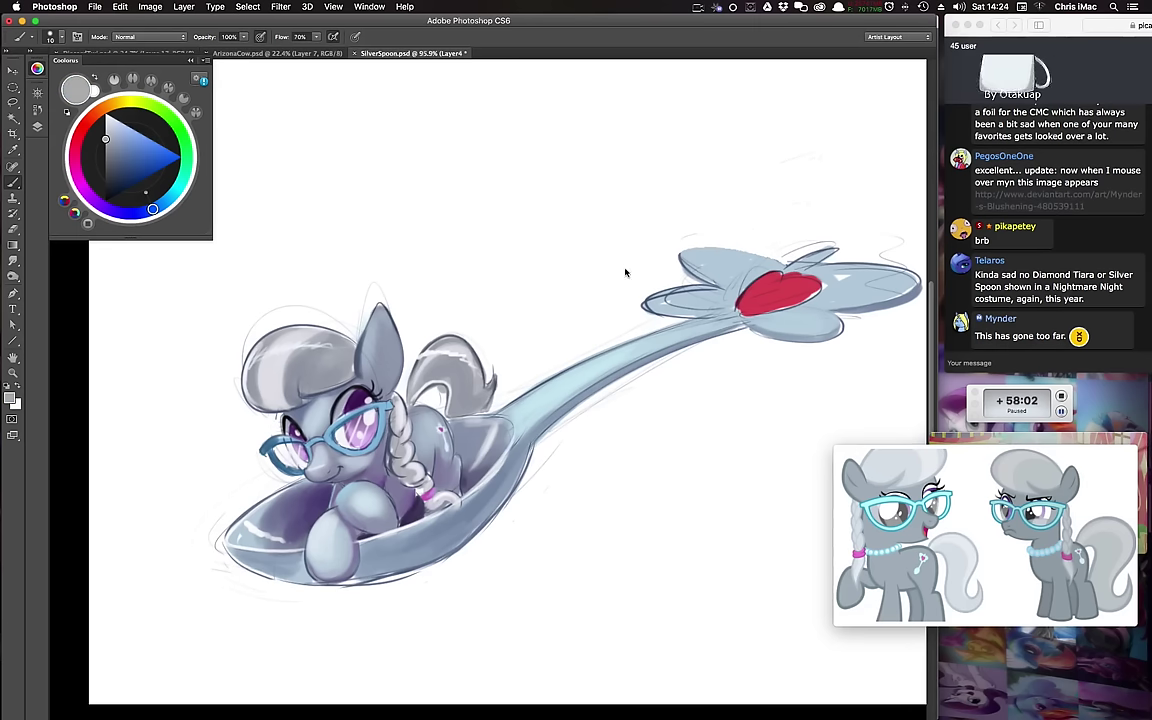
{"action": "left_click", "coordinate": [879, 300], "text": "alt"}
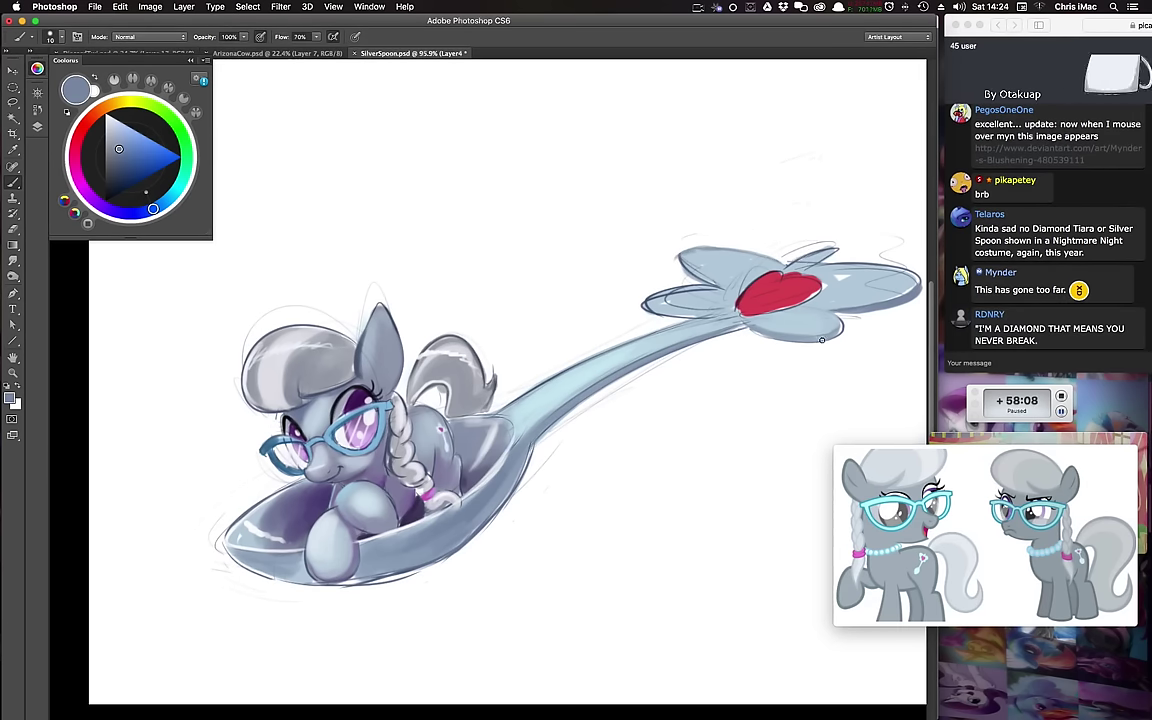
{"action": "left_click", "coordinate": [720, 268], "text": "alt"}
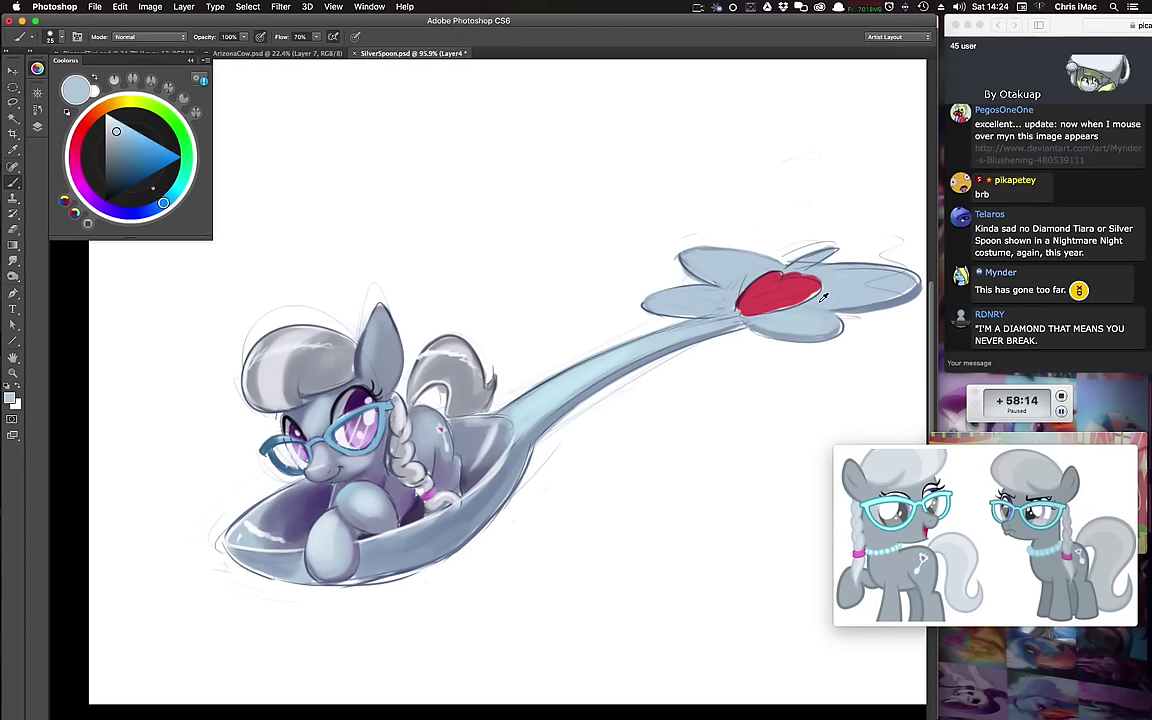
{"action": "mouse_move", "coordinate": [778, 313]}
{"action": "left_mouse_down"}
{"action": "mouse_move", "coordinate": [812, 299]}
{"action": "mouse_move", "coordinate": [796, 273]}
{"action": "left_mouse_up"}
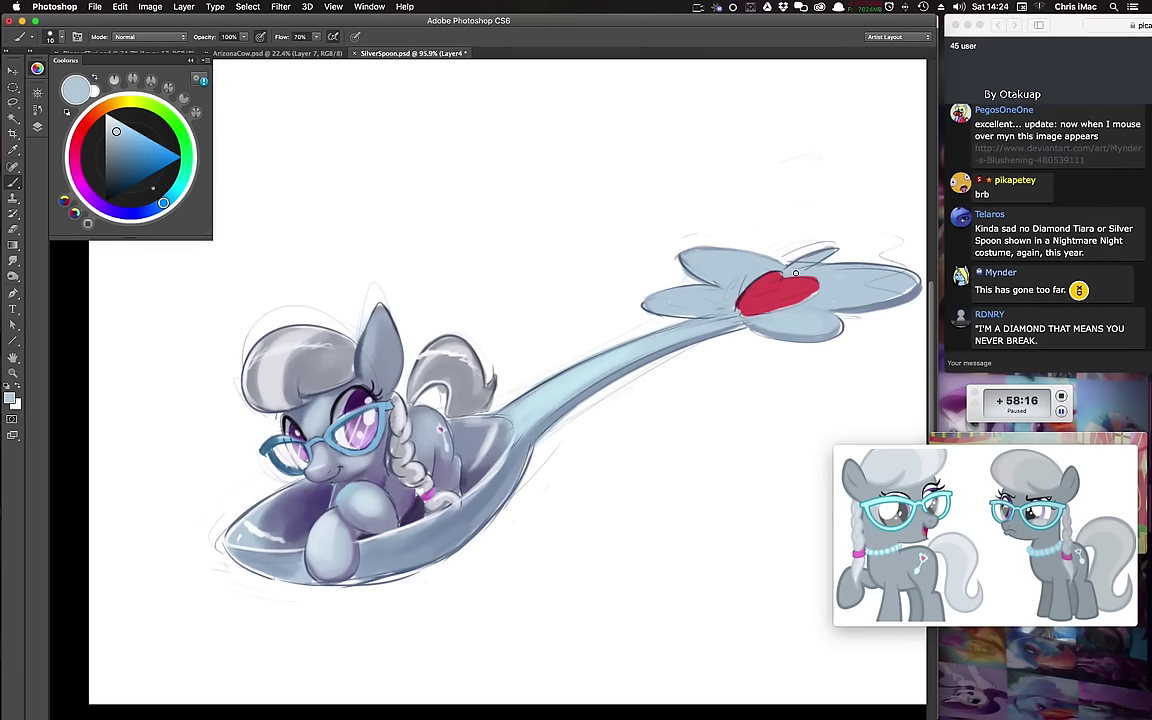
Step: Reshape the heart's tip with its sampled red and add pink and near-white highlights to its lobes with a small brush
{"action": "left_click", "coordinate": [745, 307], "text": "alt"}
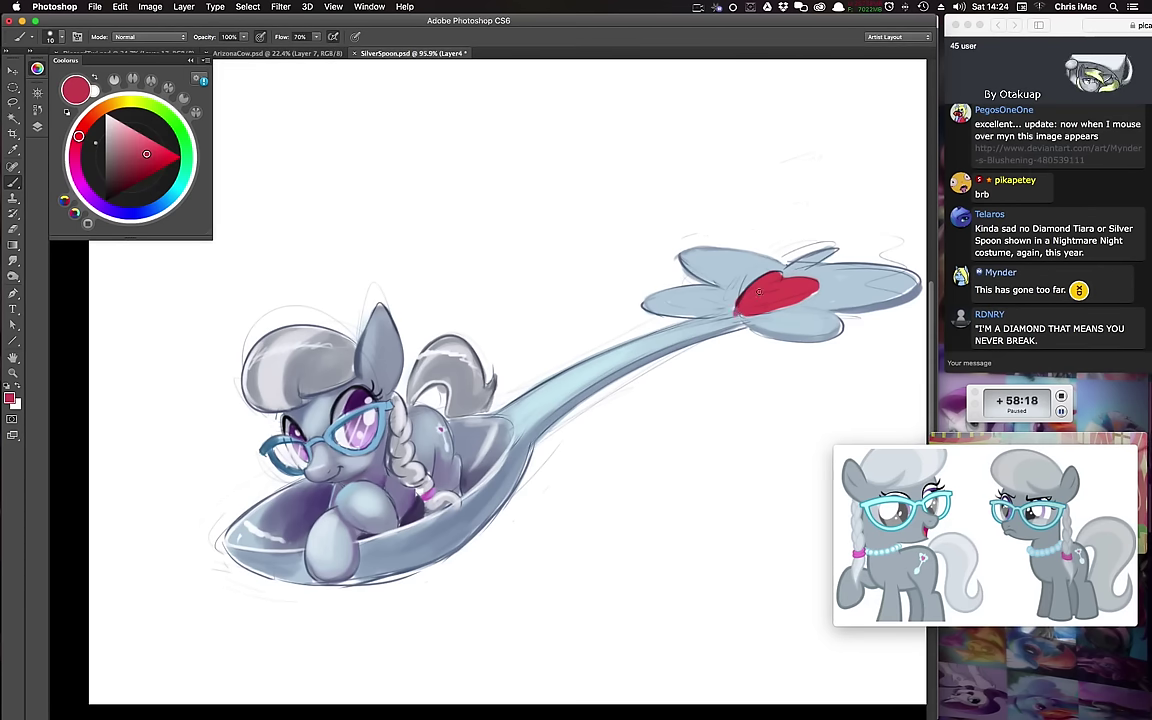
{"action": "left_click", "coordinate": [126, 131]}
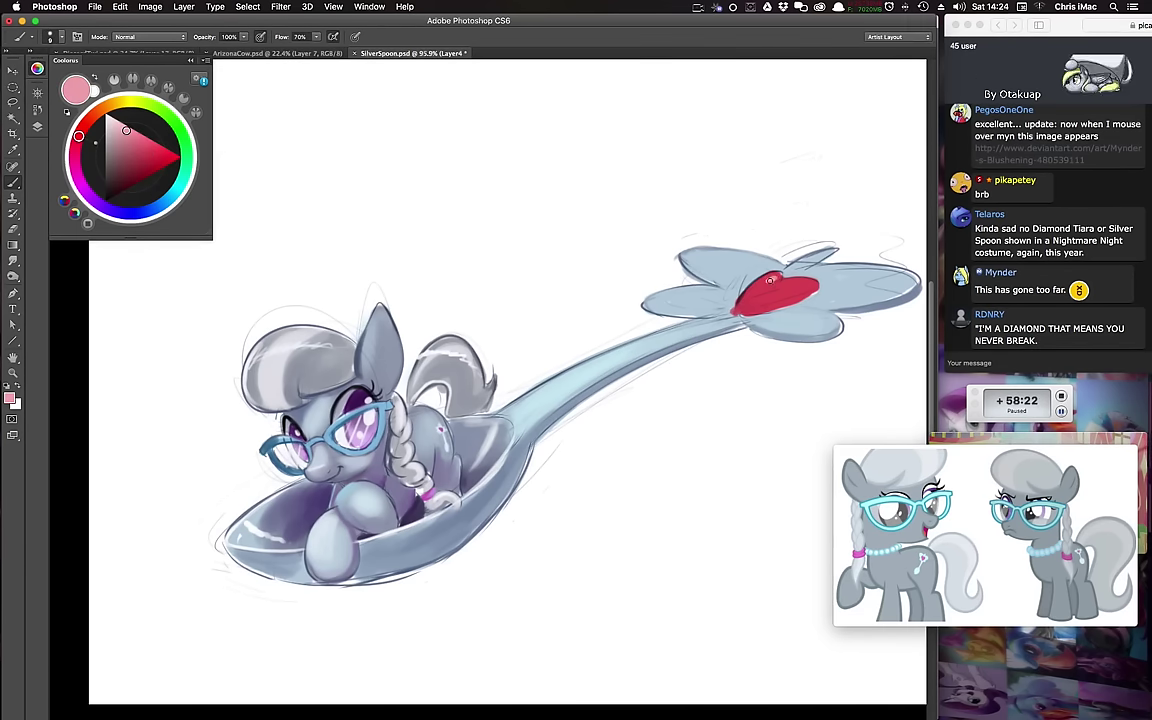
{"action": "left_click_drag", "start_coordinate": [755, 282], "coordinate": [747, 303]}
{"action": "key", "text": "]"}
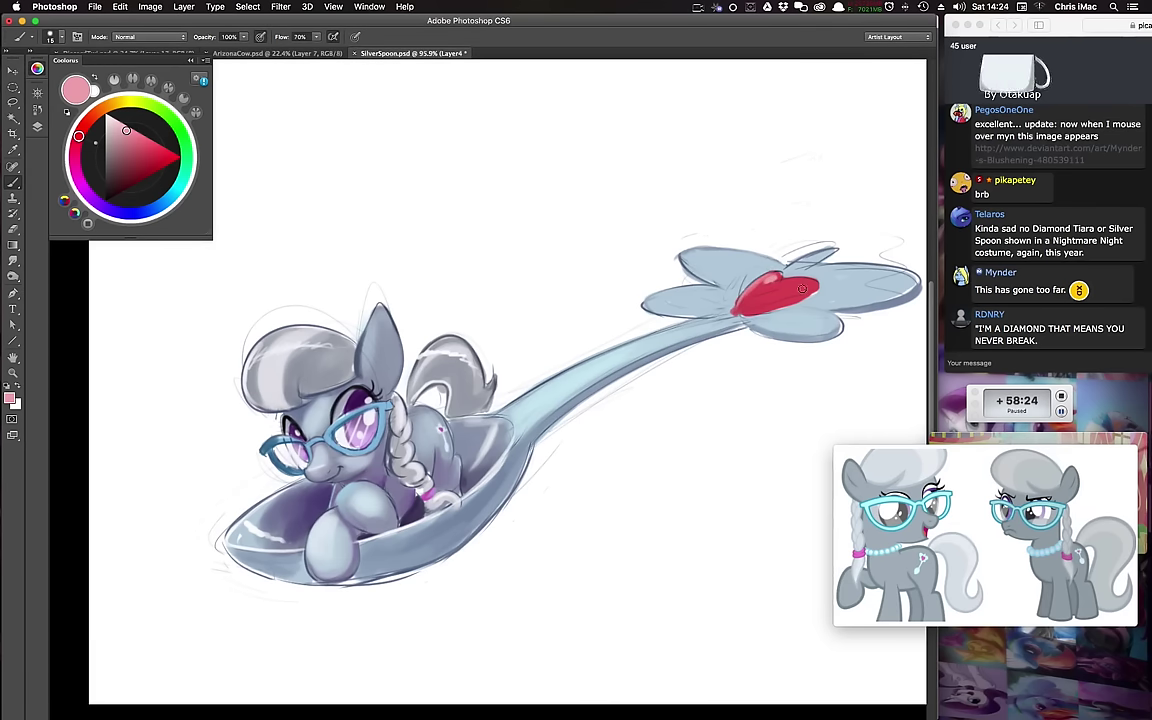
{"action": "left_click_drag", "start_coordinate": [815, 280], "coordinate": [785, 283]}
{"action": "key", "text": "]"}
{"action": "left_click_drag", "start_coordinate": [615, 398], "coordinate": [628, 375]}
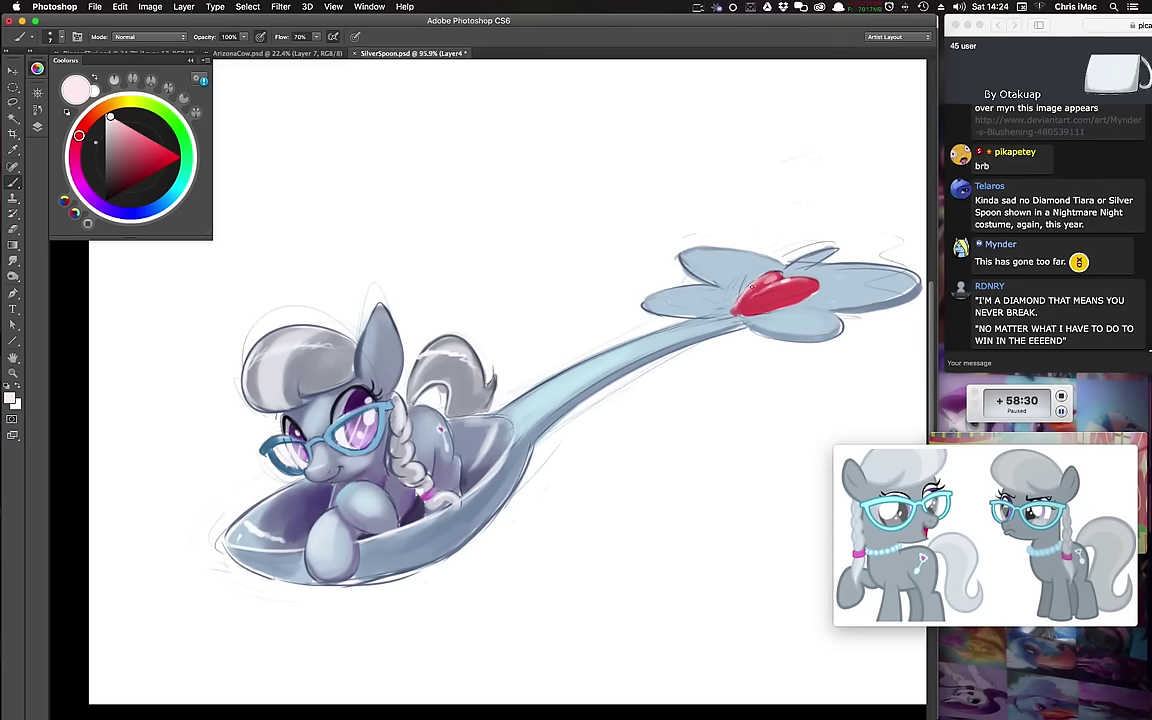
Step: Deepen the heart's lower and right areas with dark red, blending from its sampled reds
{"action": "left_click", "coordinate": [780, 290], "text": "alt"}
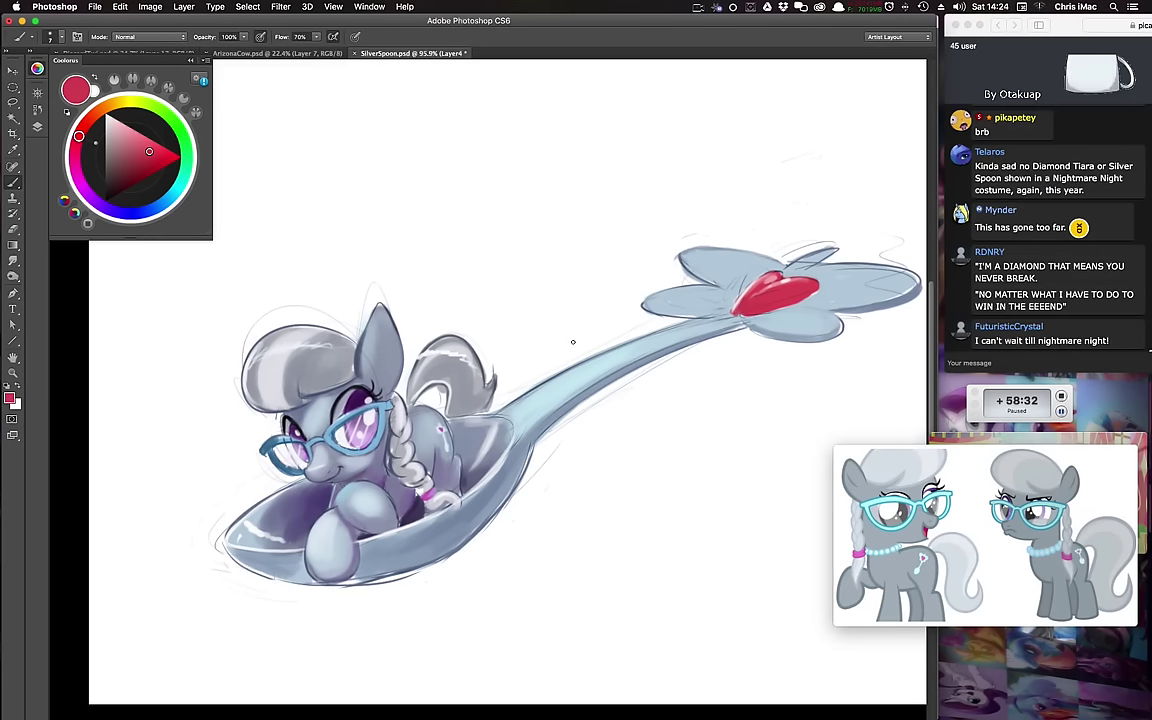
{"action": "left_click_drag", "start_coordinate": [598, 340], "coordinate": [588, 392]}
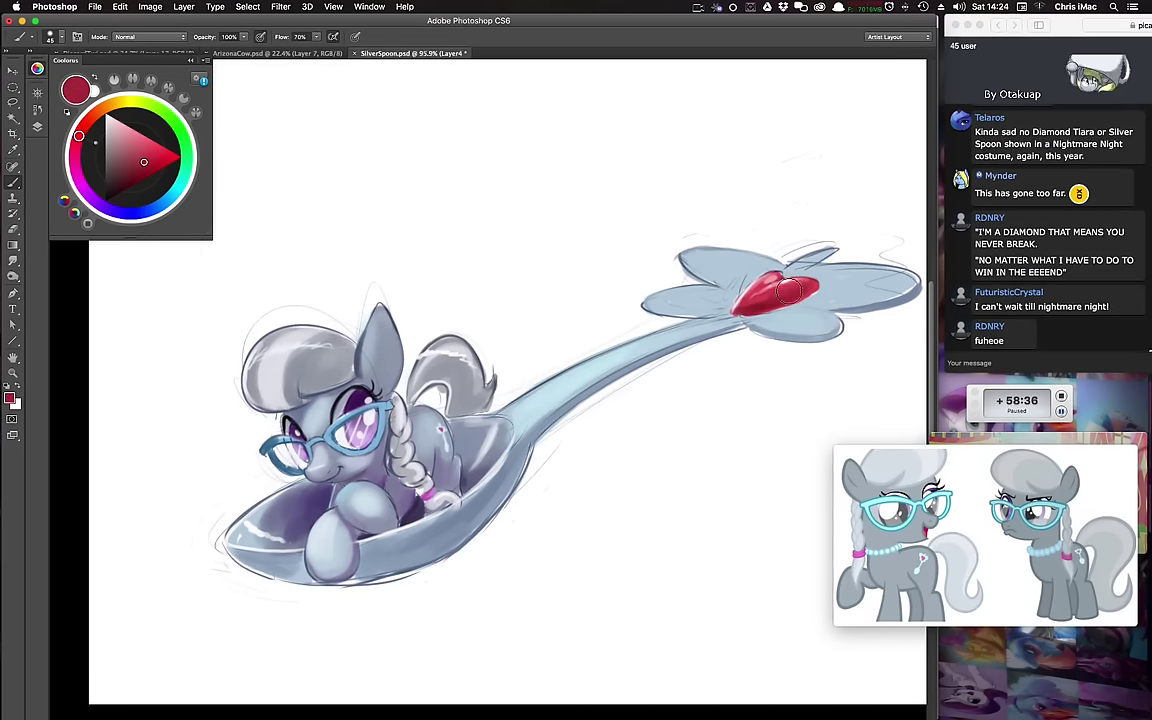
{"action": "left_click", "coordinate": [754, 299], "text": "alt"}
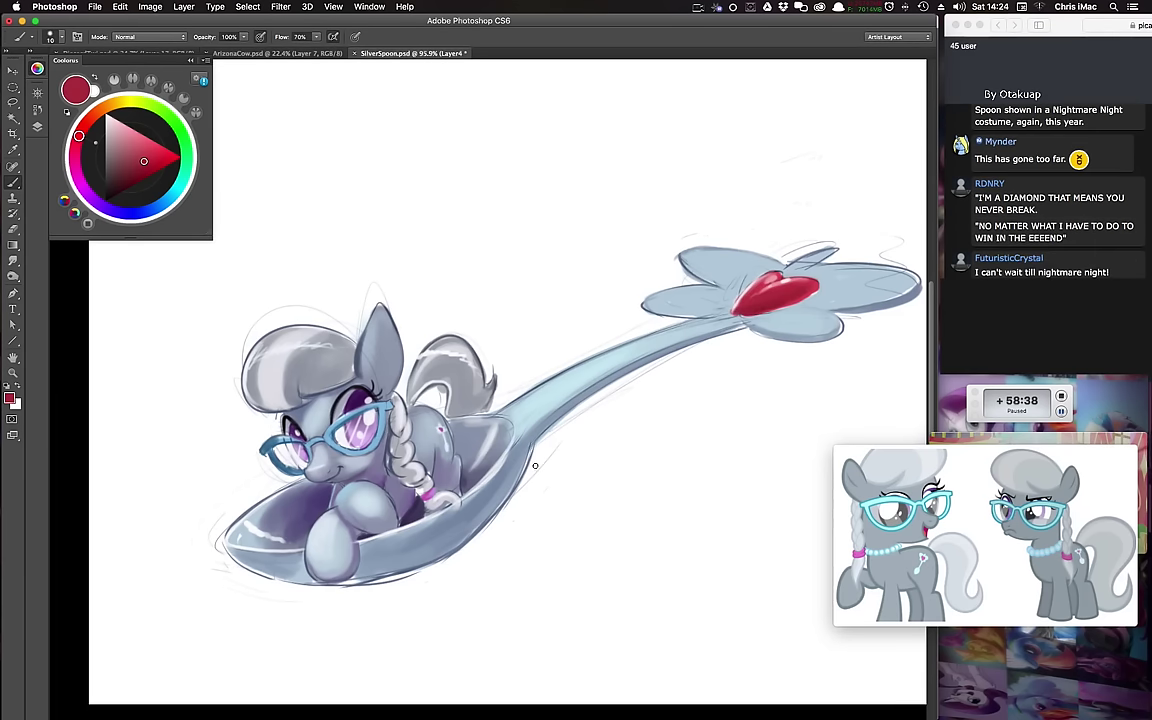
Step: Shade the lower petal and its join with the handle below the heart using blue-violet and sampled grey-blues
{"action": "left_click", "coordinate": [112, 143]}
{"action": "left_click", "coordinate": [134, 212]}
{"action": "left_click_drag", "start_coordinate": [113, 141], "coordinate": [123, 157]}
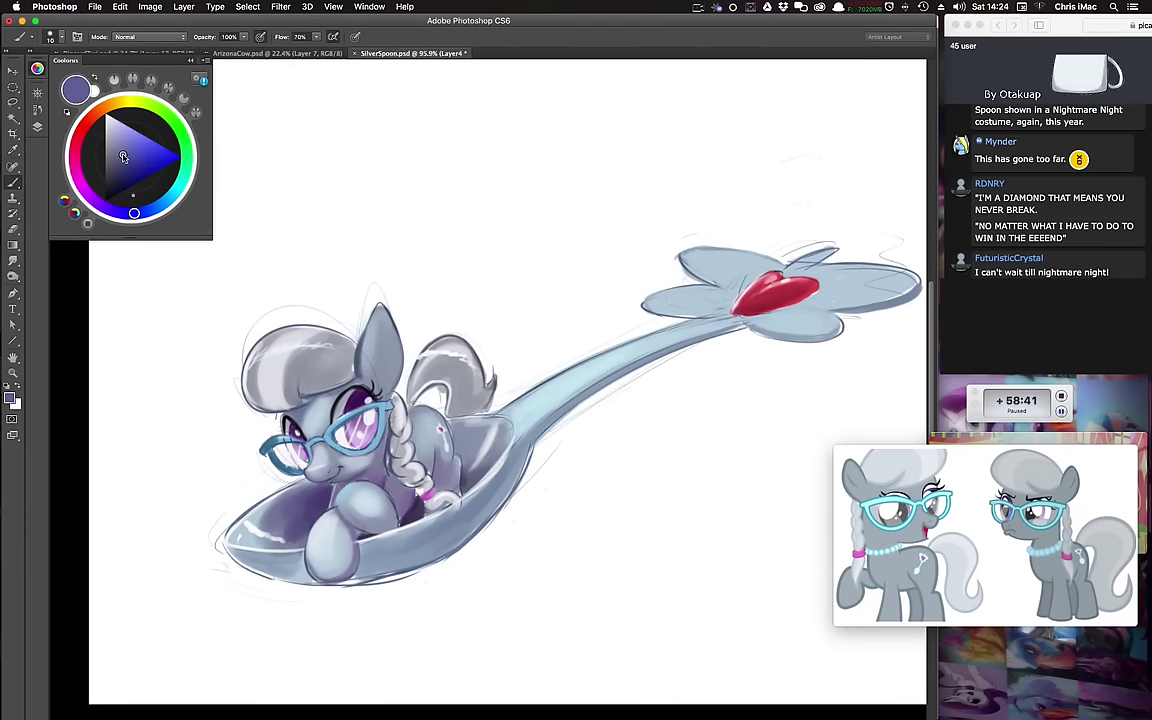
{"action": "left_click", "coordinate": [797, 316], "text": "alt"}
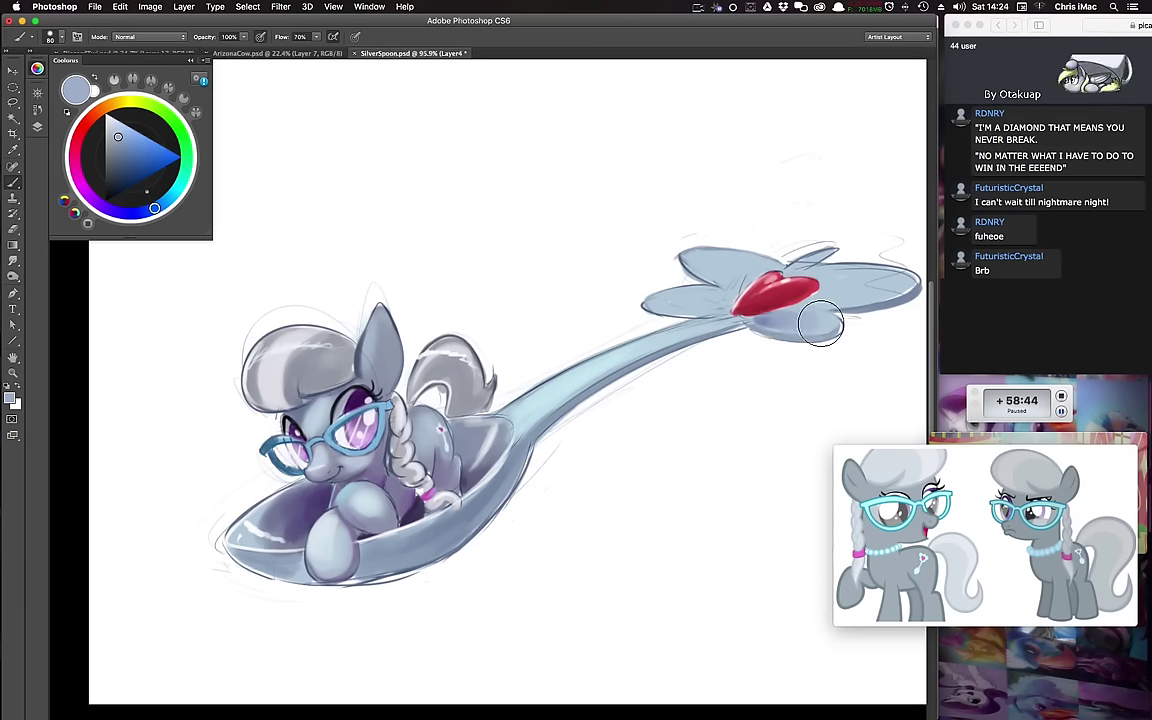
{"action": "left_click", "coordinate": [755, 323], "text": "alt"}
{"action": "key", "text": "["}
{"action": "key", "text": "["}
{"action": "key", "text": "["}
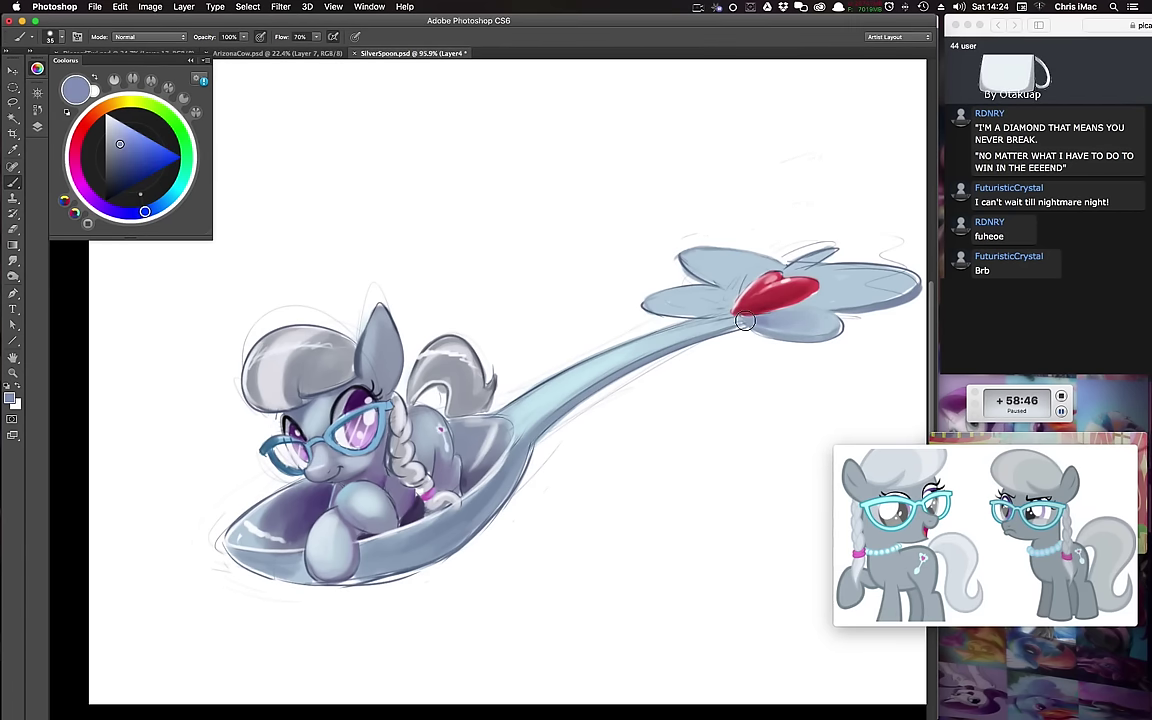
{"action": "left_click_drag", "start_coordinate": [748, 321], "coordinate": [727, 317]}
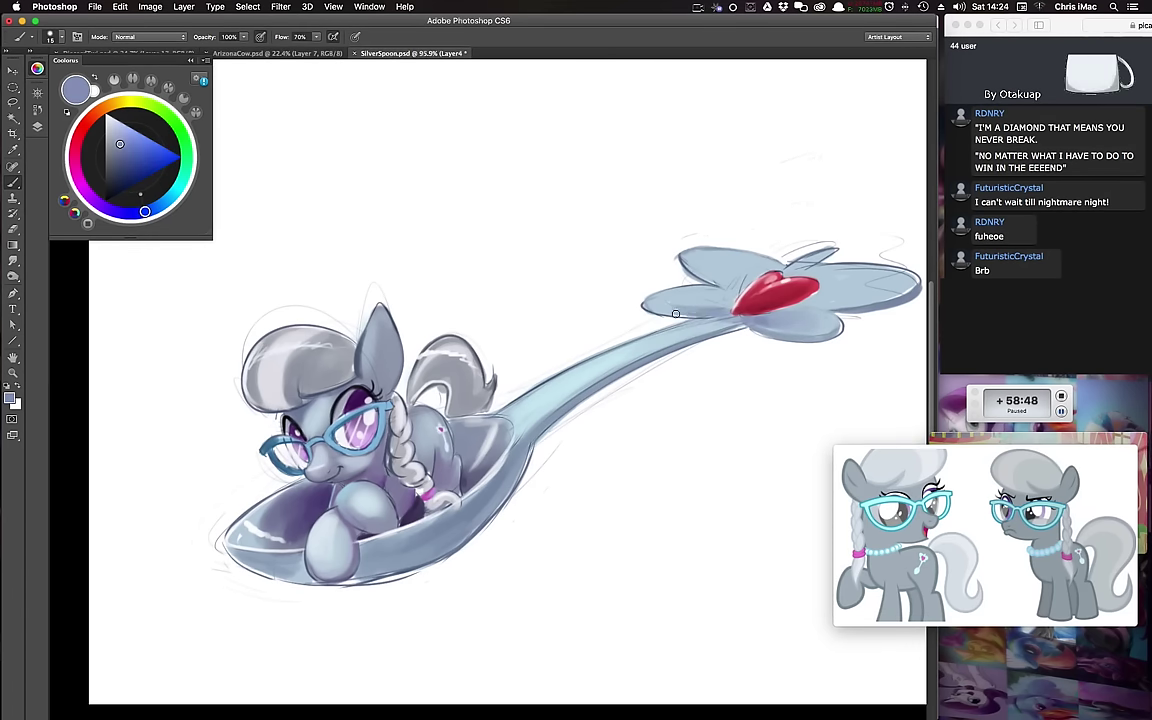
Step: Clean up the left petal and cover the sketch lines on the narrow upper-right petal with sampled light blues
{"action": "left_click", "coordinate": [714, 296], "text": "alt"}
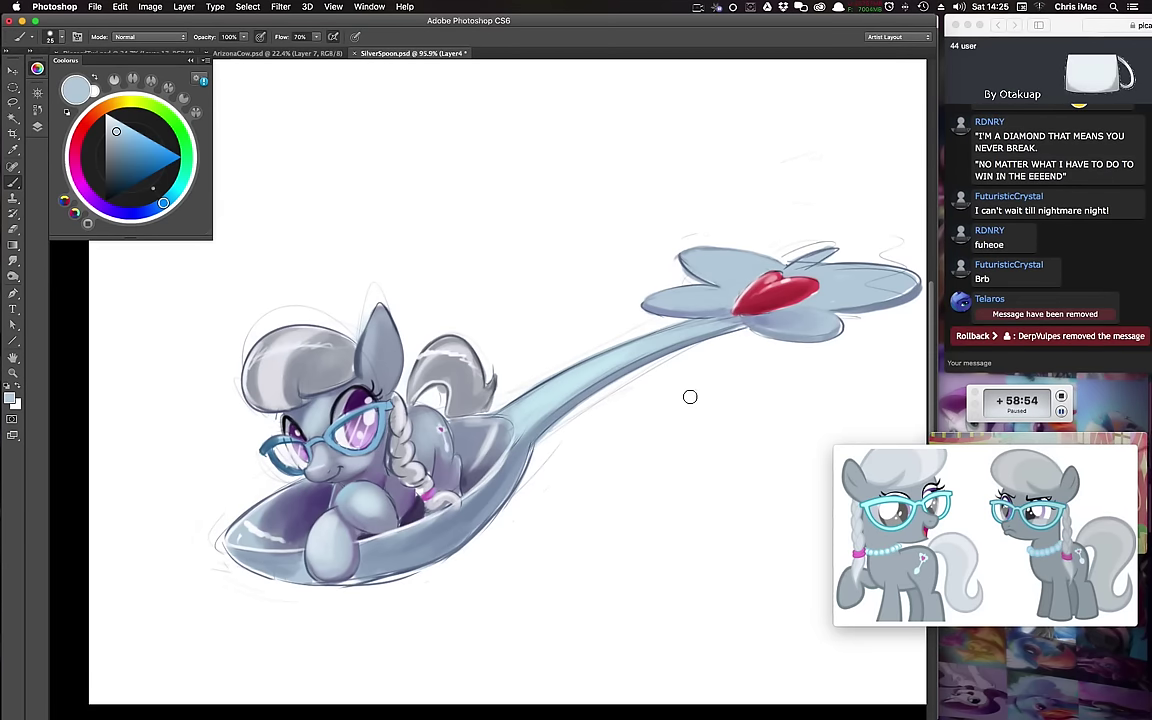
{"action": "left_click", "coordinate": [844, 278], "text": "alt"}
{"action": "key", "text": "bracketleft"}
{"action": "key", "text": "bracketleft"}
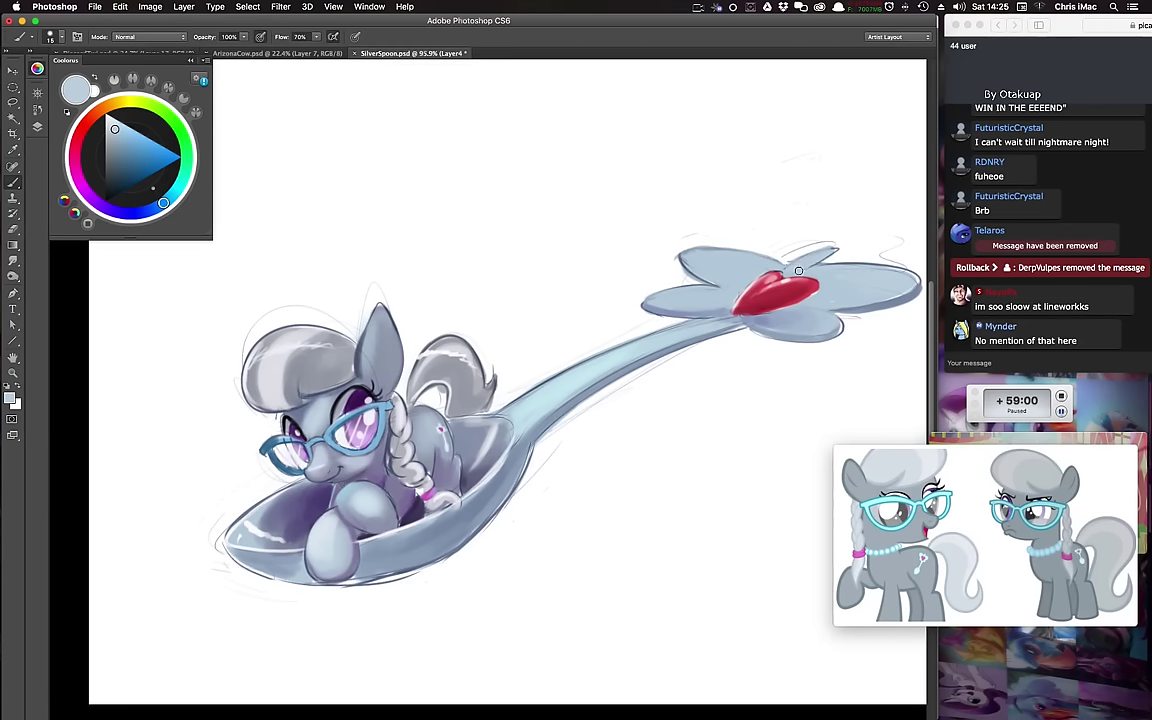
Step: Tint the flower's lower and far-right petals light cyan with an enlarged brush
{"action": "left_click", "coordinate": [170, 198]}
{"action": "left_click", "coordinate": [128, 131]}
{"action": "key", "text": "bracketright"}
{"action": "key", "text": "bracketright"}
{"action": "key", "text": "bracketright"}
{"action": "key", "text": "bracketright"}
{"action": "key", "text": "bracketright"}
{"action": "key", "text": "bracketright"}
{"action": "key", "text": "bracketright"}
{"action": "key", "text": "bracketright"}
{"action": "key", "text": "bracketright"}
{"action": "key", "text": "bracketright"}
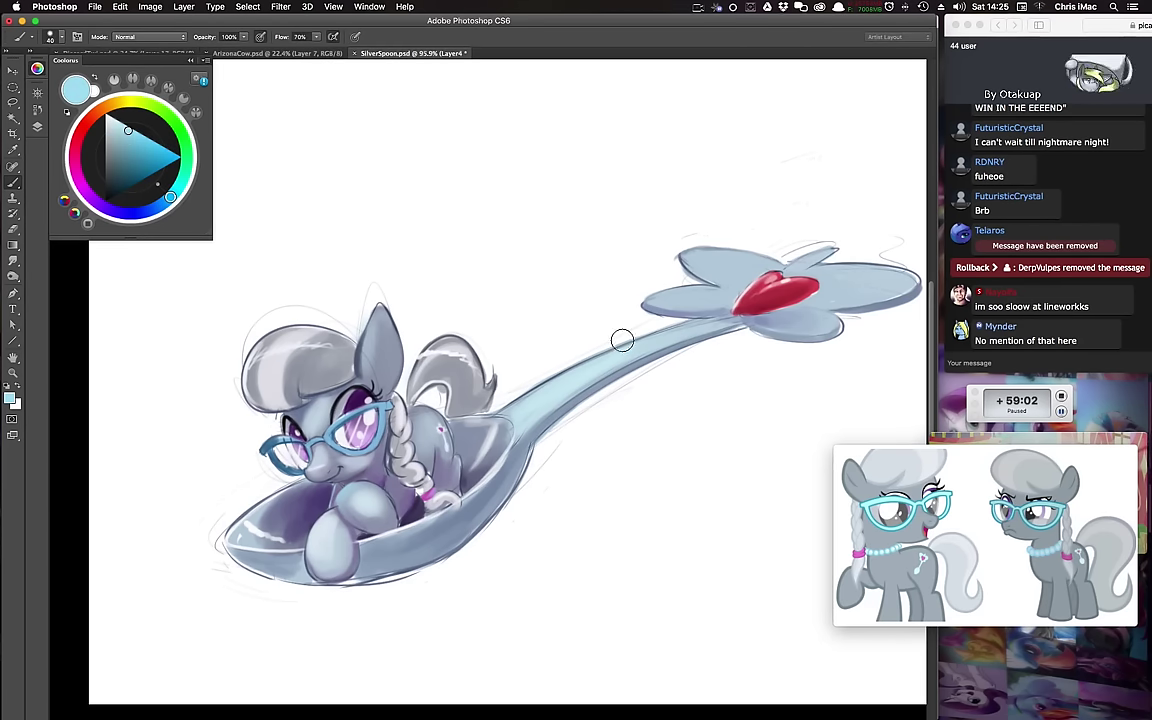
{"action": "key", "text": "bracketright"}
{"action": "key", "text": "bracketright"}
{"action": "key", "text": "bracketright"}
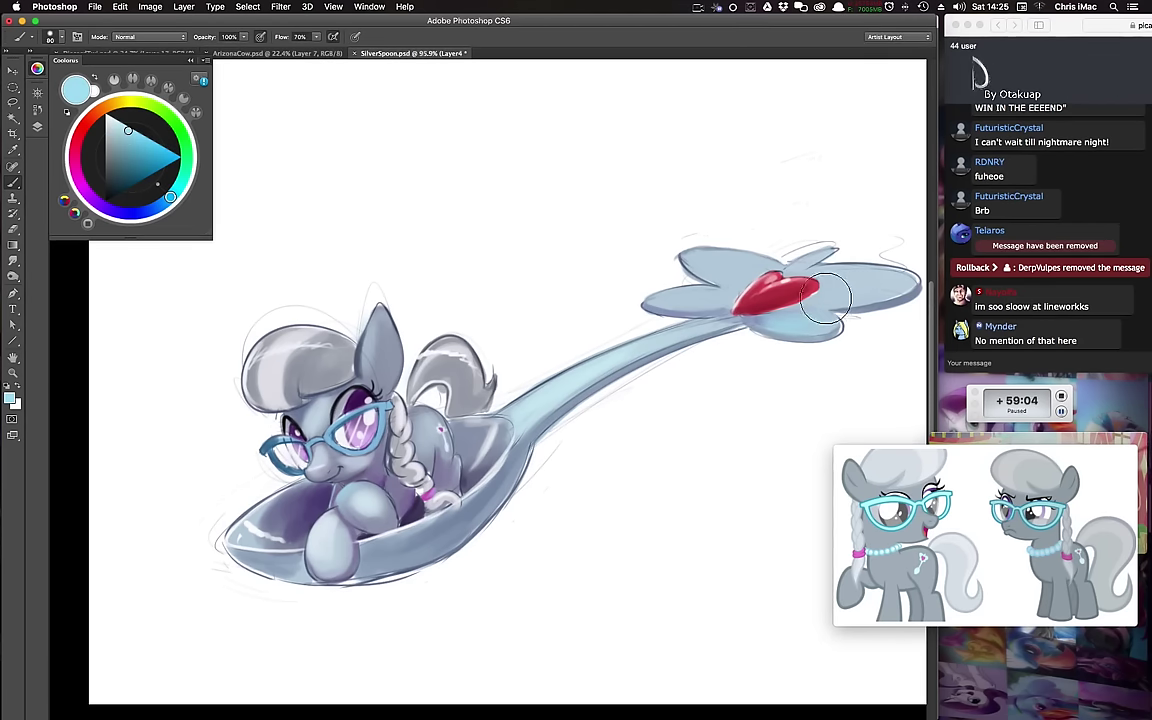
{"action": "key", "text": "bracketleft"}
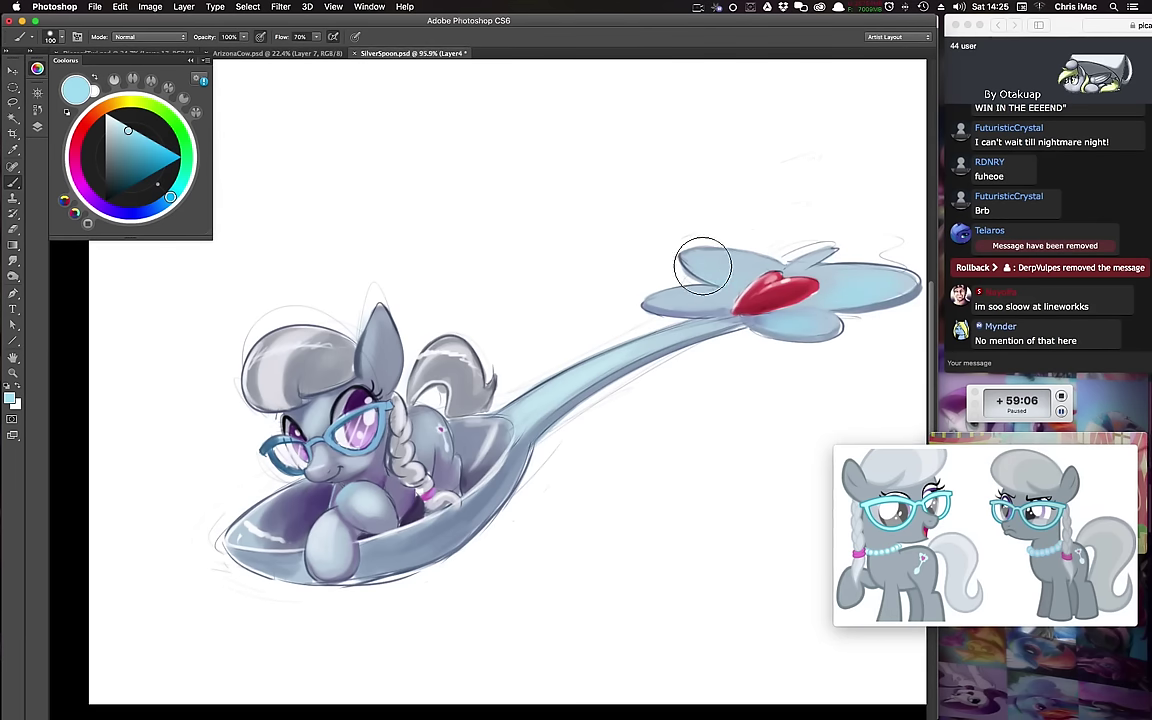
Step: Tint the flower's two left petals with the same light cyan, then reduce the brush to 10 px
{"action": "left_click_drag", "start_coordinate": [711, 300], "coordinate": [696, 303]}
{"action": "key", "text": "bracketleft"}
{"action": "key", "text": "bracketleft"}
{"action": "key", "text": "bracketleft"}
{"action": "key", "text": "bracketleft"}
{"action": "key", "text": "bracketleft"}
{"action": "key", "text": "bracketleft"}
{"action": "key", "text": "bracketleft"}
{"action": "key", "text": "bracketleft"}
{"action": "key", "text": "bracketleft"}
{"action": "key", "text": "bracketleft"}
{"action": "key", "text": "bracketleft"}
{"action": "key", "text": "bracketleft"}
{"action": "key", "text": "bracketleft"}
{"action": "key", "text": "bracketleft"}
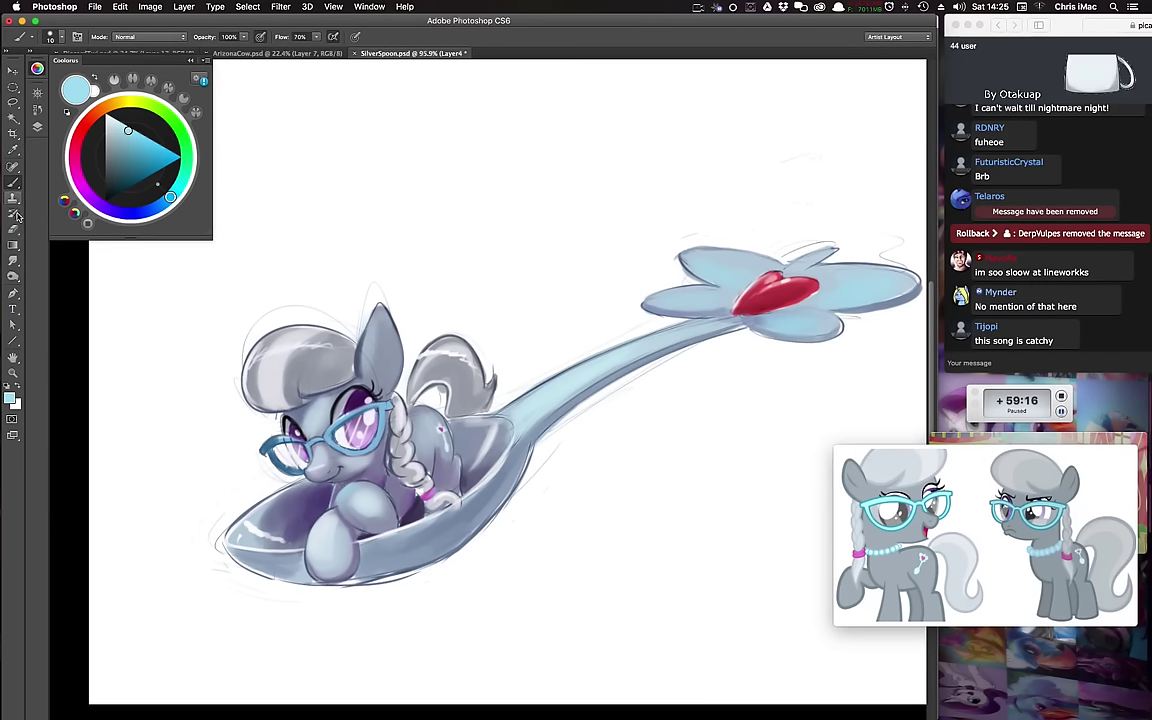
Step: Set the Eraser to Brush mode and erase the stray sketch lines around the left end of the spoon bowl
{"action": "left_click", "coordinate": [14, 229]}
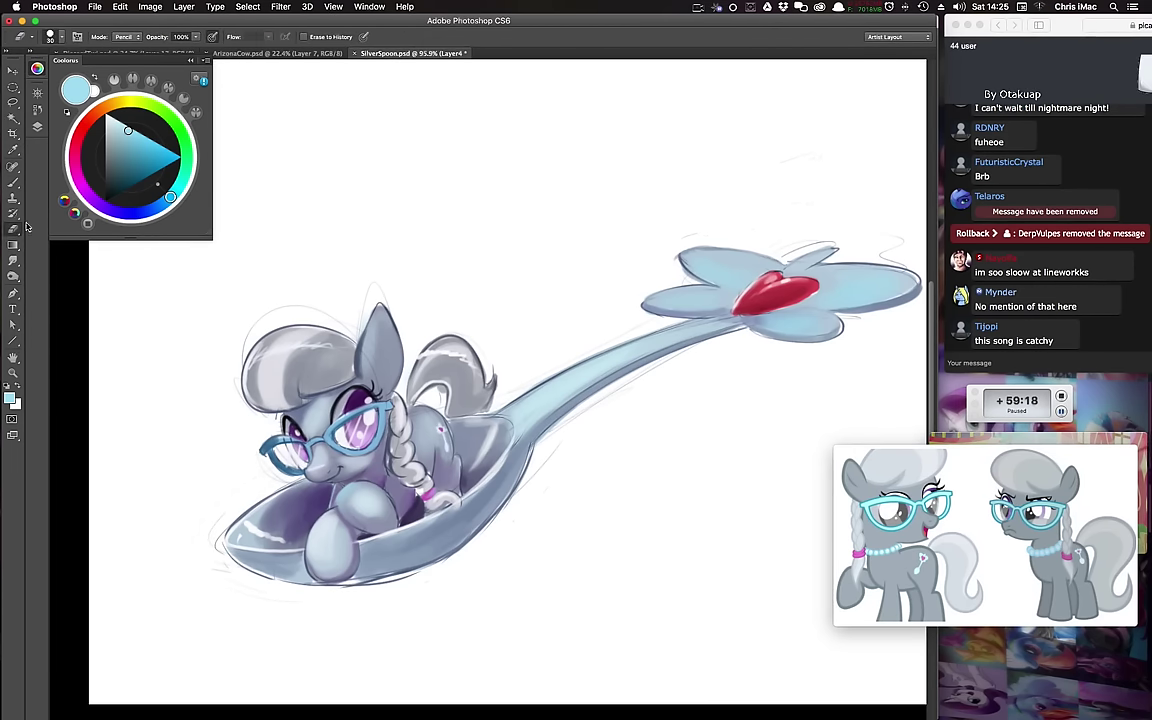
{"action": "left_click", "coordinate": [127, 37]}
{"action": "left_click", "coordinate": [122, 25]}
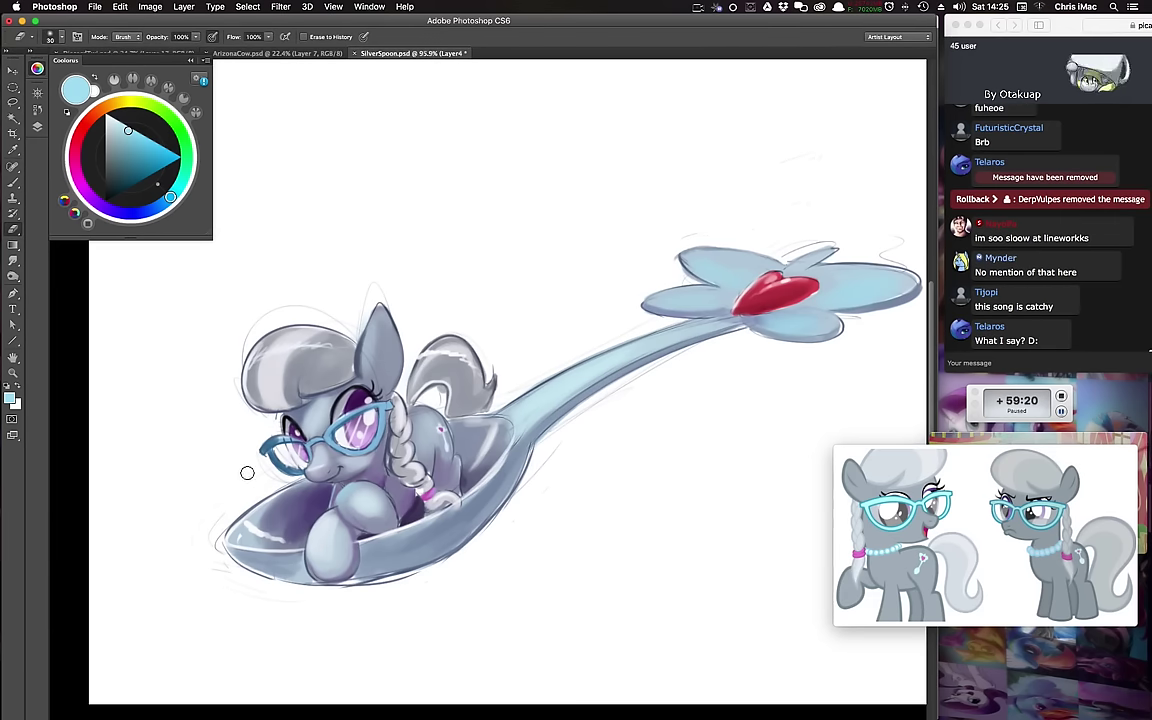
{"action": "left_click_drag", "start_coordinate": [212, 538], "coordinate": [266, 598]}
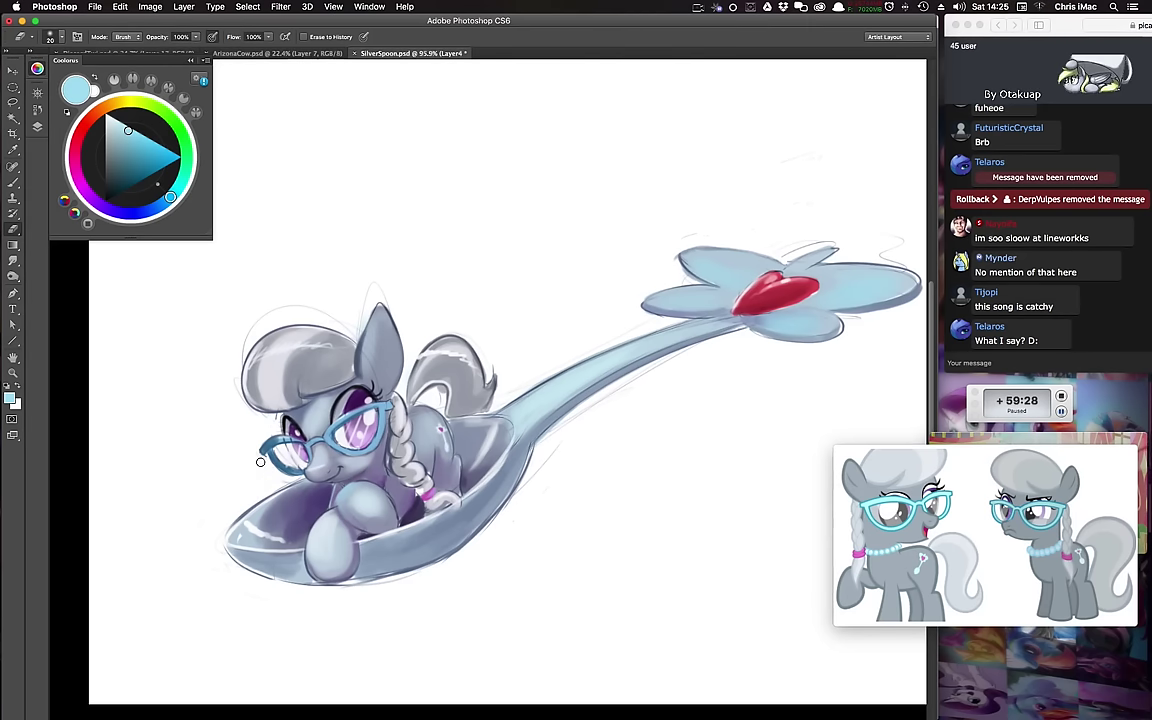
Step: Erase the loose sketch lines above the mane and ear and along the underside of the spoon's neck and handle
{"action": "key", "text": "bracketright"}
{"action": "key", "text": "bracketright"}
{"action": "key", "text": "bracketright"}
{"action": "mouse_move", "coordinate": [231, 364]}
{"action": "left_mouse_down"}
{"action": "mouse_move", "coordinate": [303, 304]}
{"action": "mouse_move", "coordinate": [343, 320]}
{"action": "mouse_move", "coordinate": [385, 270]}
{"action": "left_mouse_up"}
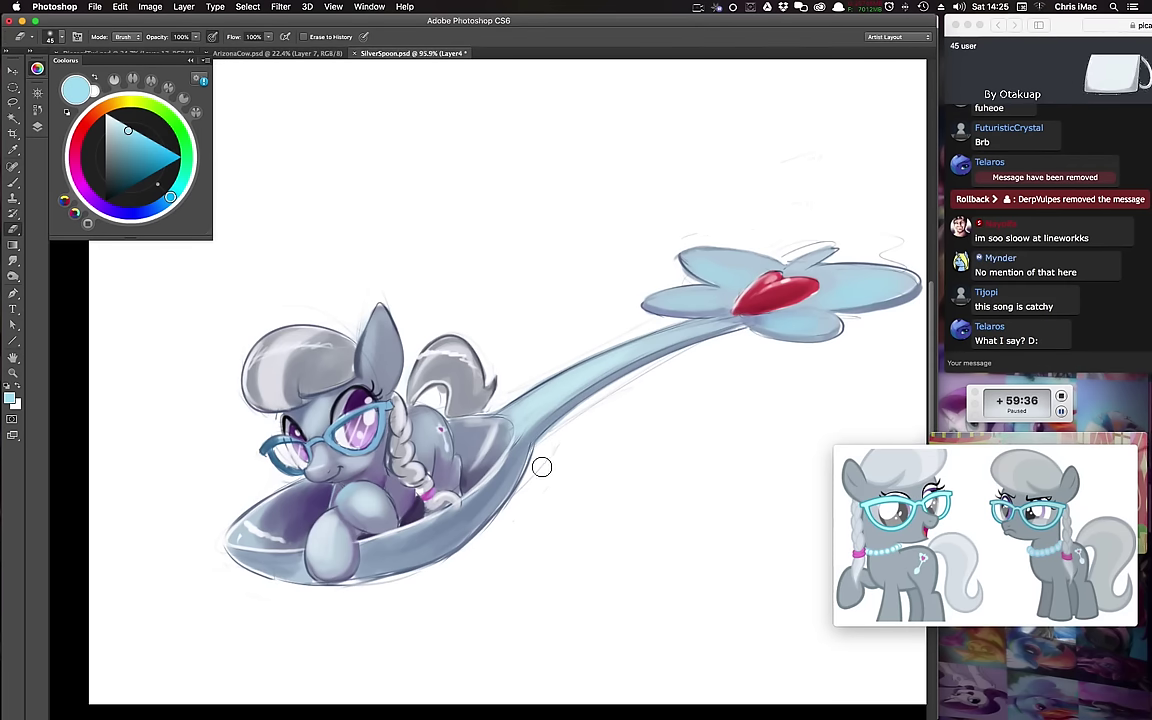
{"action": "key", "text": "bracketleft"}
{"action": "key", "text": "bracketleft"}
{"action": "key", "text": "bracketleft"}
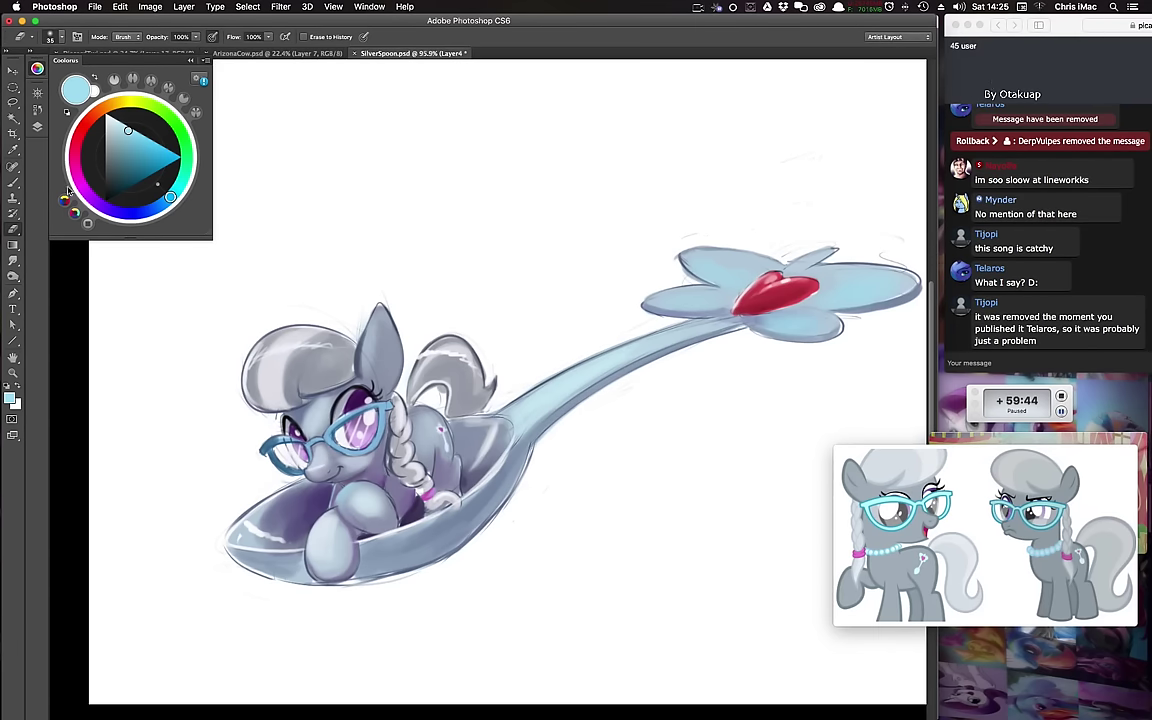
Step: Set up the Brush in Multiply mode with a medium purple colour
{"action": "left_click", "coordinate": [36, 125]}
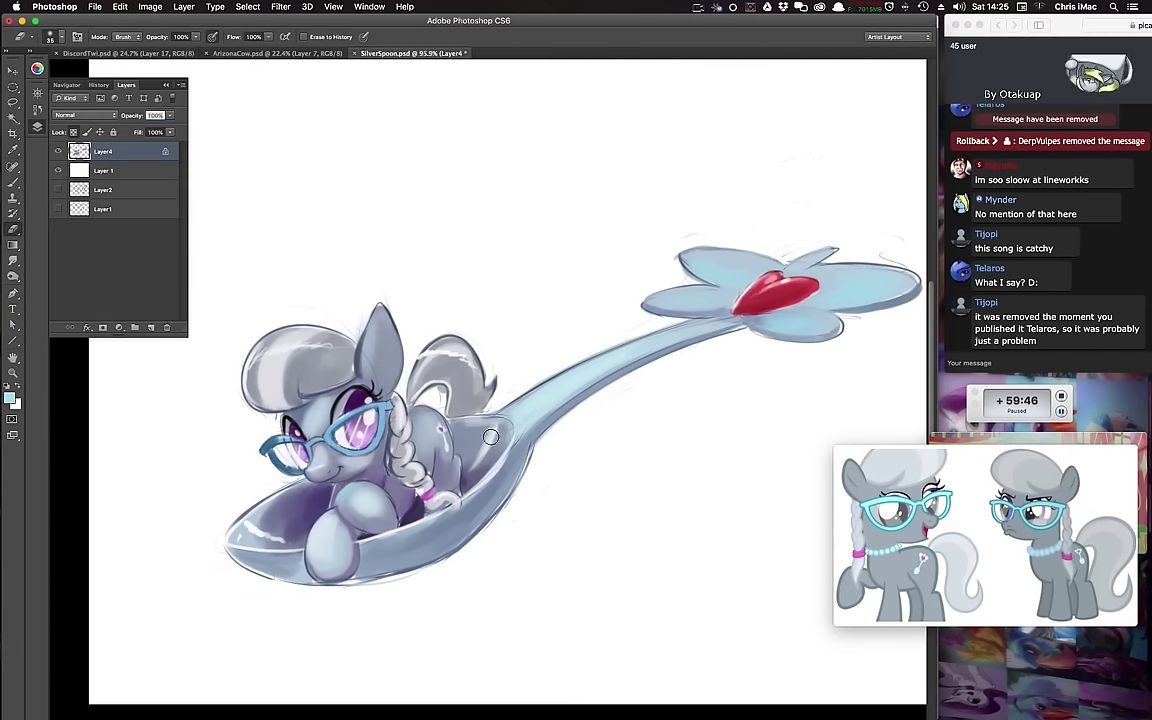
{"action": "key", "text": "b"}
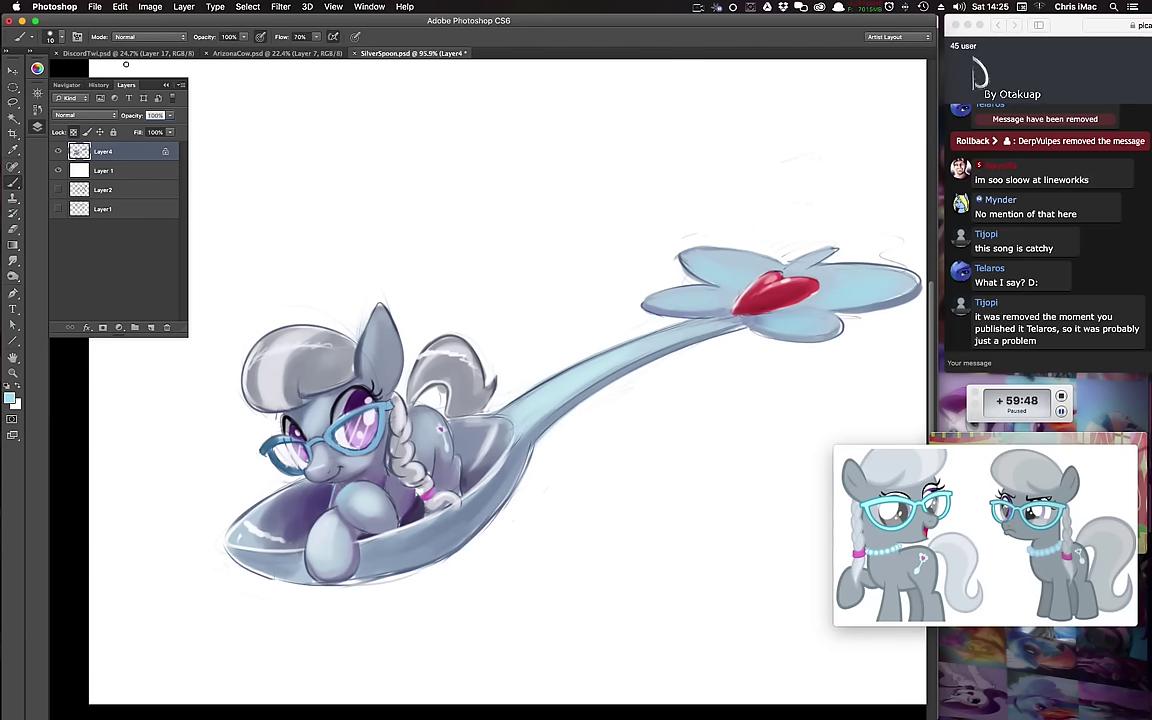
{"action": "left_click", "coordinate": [122, 36]}
{"action": "left_click", "coordinate": [132, 78]}
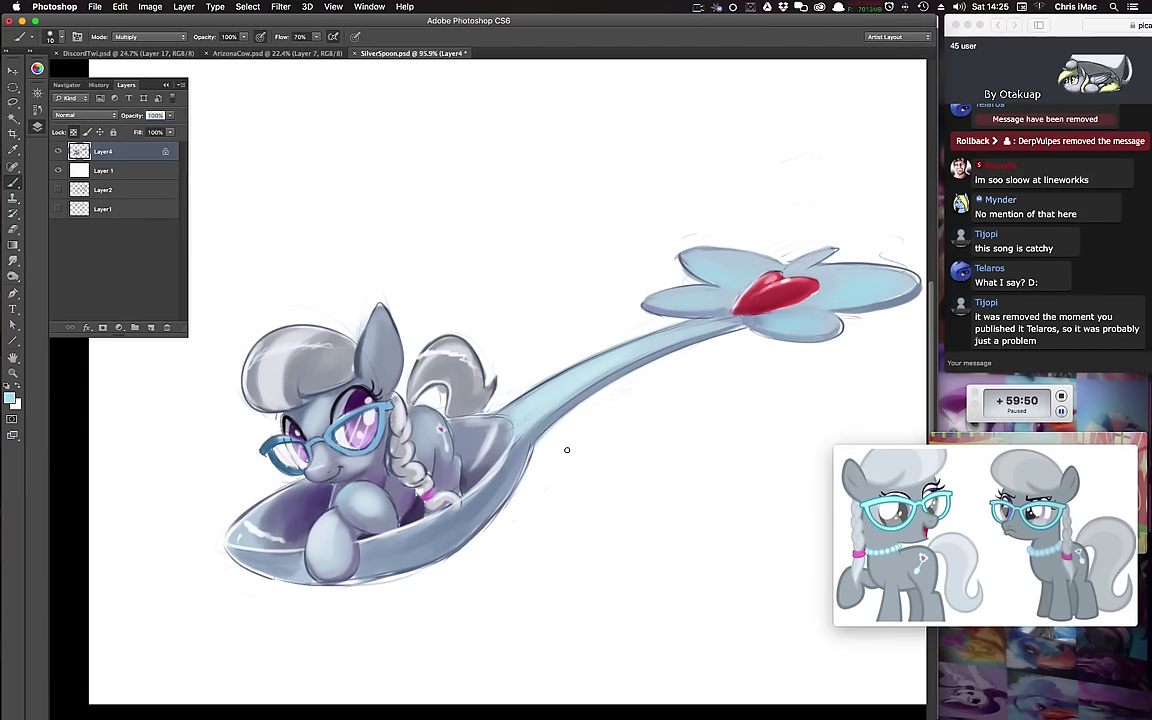
{"action": "left_click", "coordinate": [37, 70]}
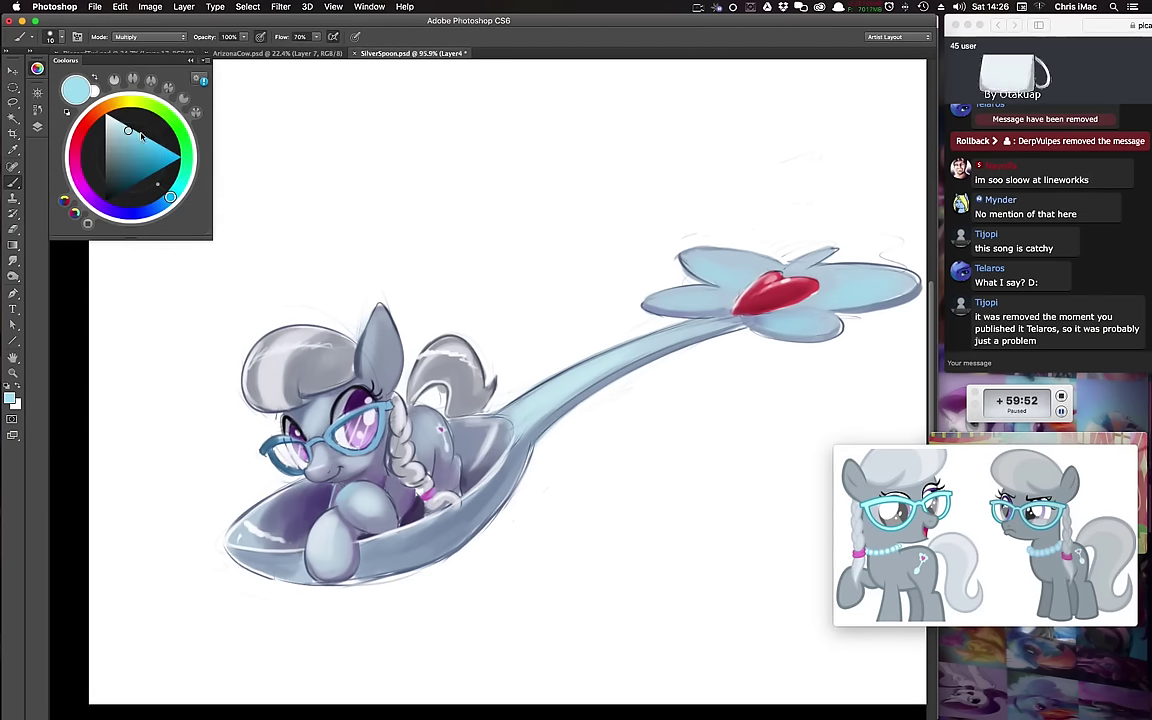
{"action": "left_click", "coordinate": [90, 197]}
{"action": "left_click", "coordinate": [140, 151]}
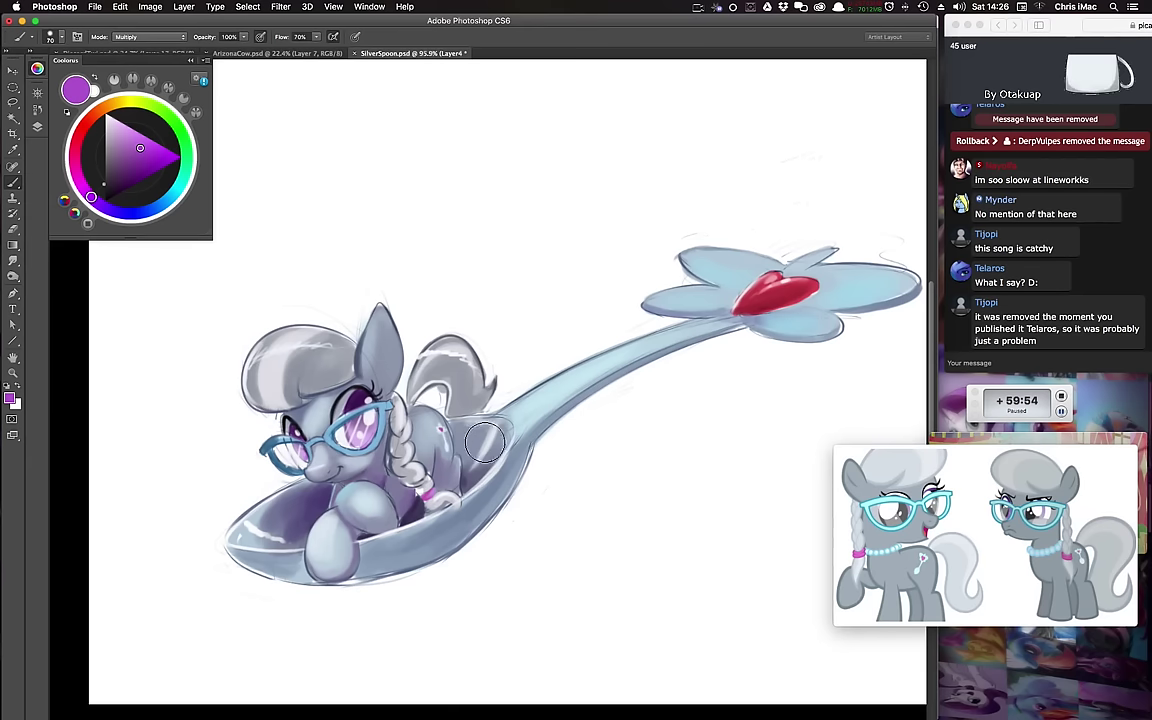
Step: Shade the right outer side of the spoon bowl purple with a soft 300 px brush at 50% flow
{"action": "key", "text": "bracketright"}
{"action": "key", "text": "bracketright"}
{"action": "key", "text": "bracketright"}
{"action": "key", "text": "bracketright"}
{"action": "key", "text": "bracketright"}
{"action": "right_click", "coordinate": [529, 474]}
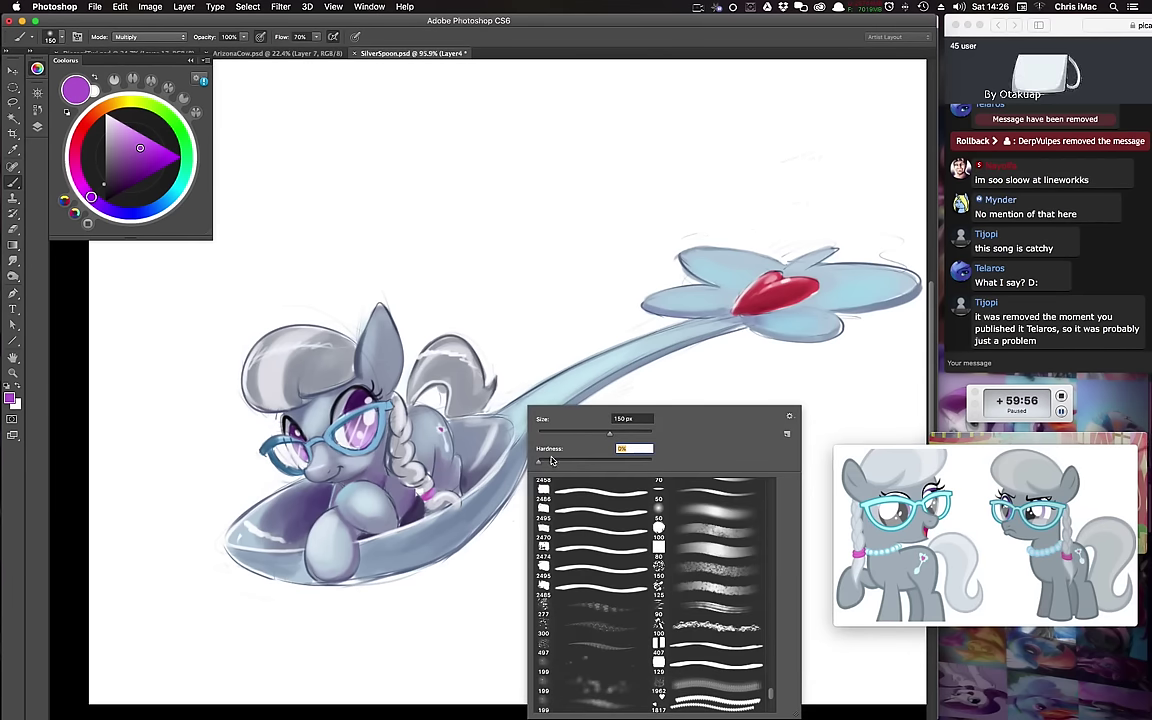
{"action": "key", "text": "Return"}
{"action": "key", "text": "5"}
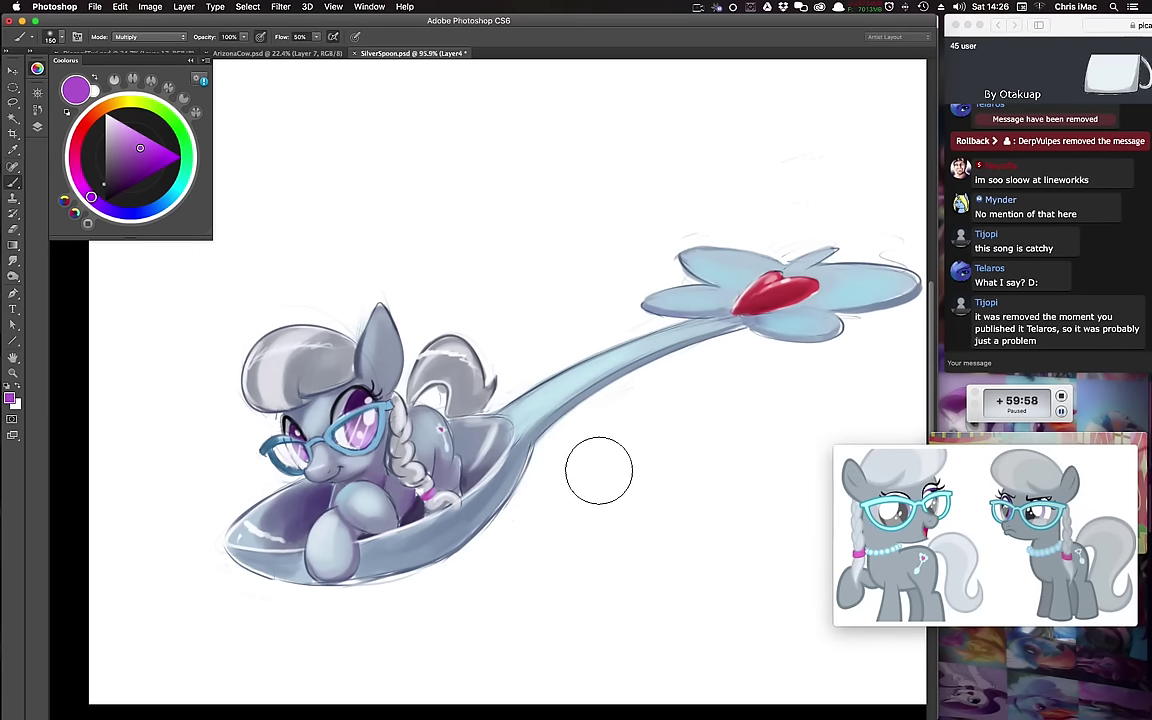
{"action": "key", "text": "bracketright"}
{"action": "key", "text": "bracketright"}
{"action": "key", "text": "bracketright"}
{"action": "key", "text": "bracketright"}
{"action": "left_click_drag", "start_coordinate": [465, 540], "coordinate": [541, 474]}
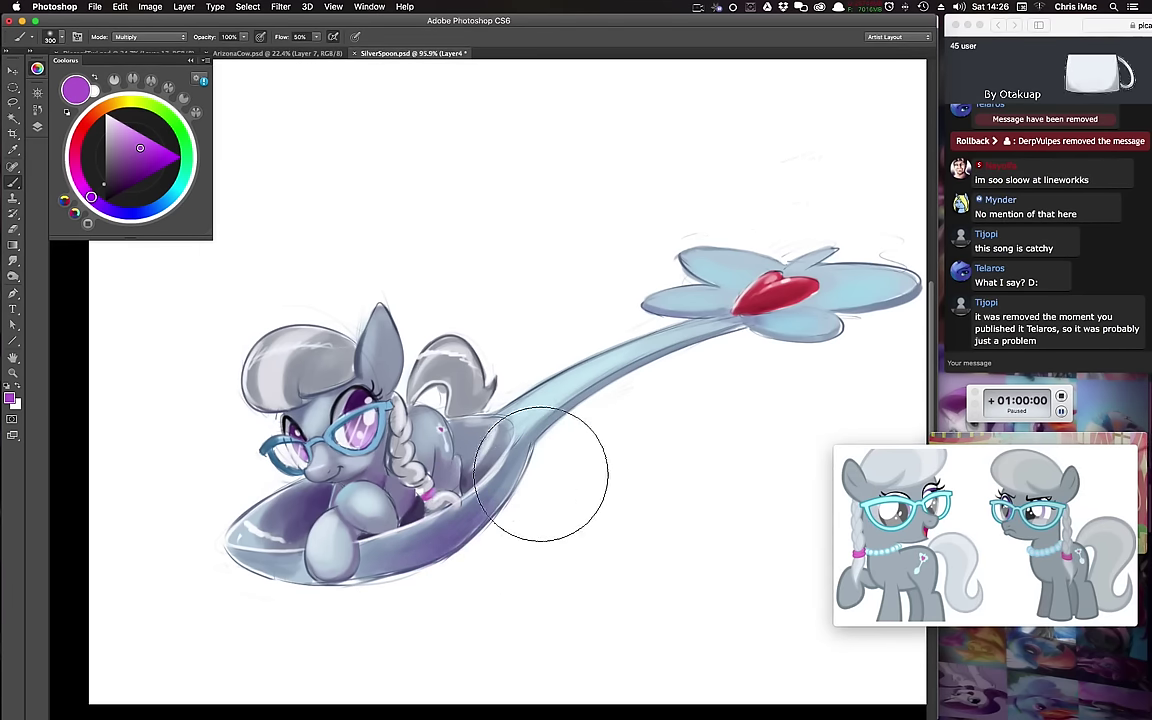
Step: Reduce the brush and add purple Multiply shading to the heart's lower edge and the left petal
{"action": "key", "text": "bracketleft"}
{"action": "key", "text": "bracketleft"}
{"action": "key", "text": "bracketleft"}
{"action": "key", "text": "bracketleft"}
{"action": "key", "text": "bracketleft"}
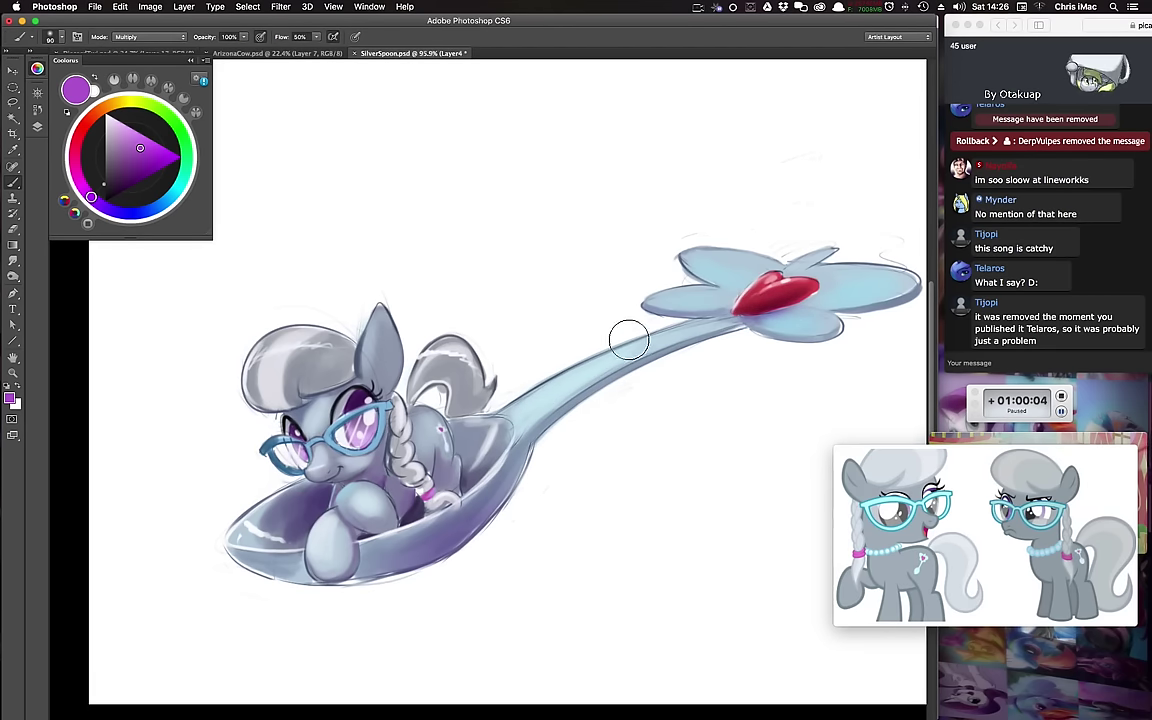
{"action": "left_click_drag", "start_coordinate": [650, 305], "coordinate": [673, 308]}
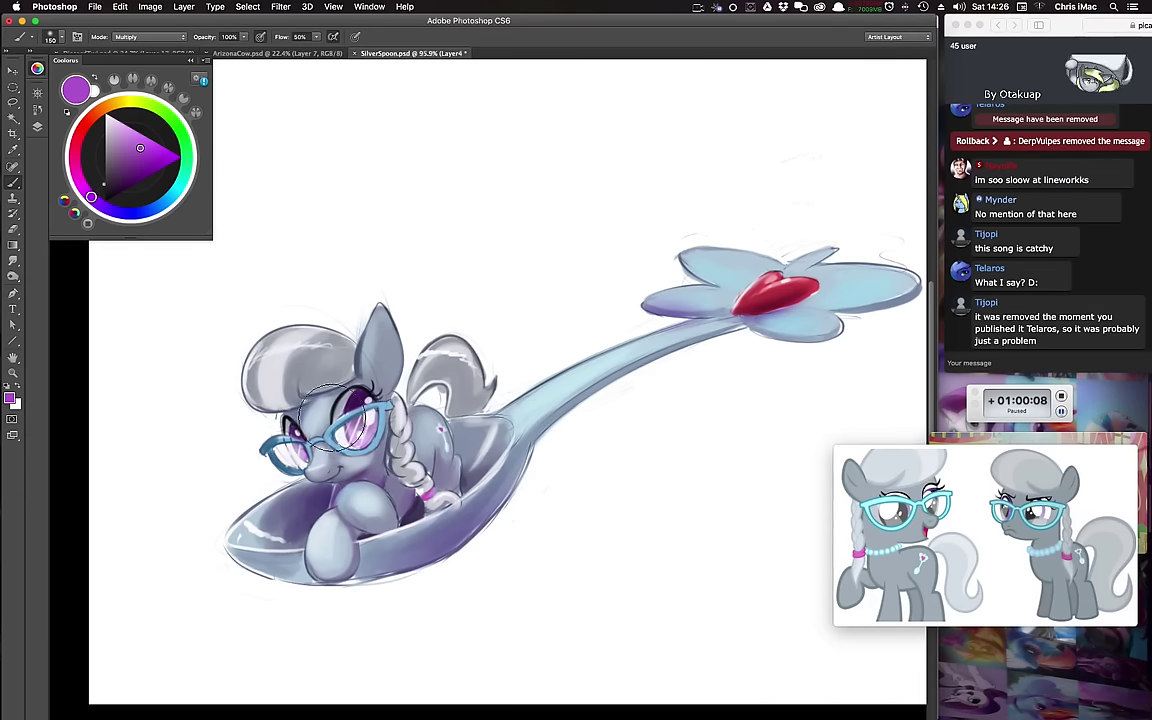
Step: Shade the left side and underside of the pony's mane with purple using a 90 px brush
{"action": "key", "text": "bracketleft"}
{"action": "key", "text": "bracketleft"}
{"action": "key", "text": "bracketleft"}
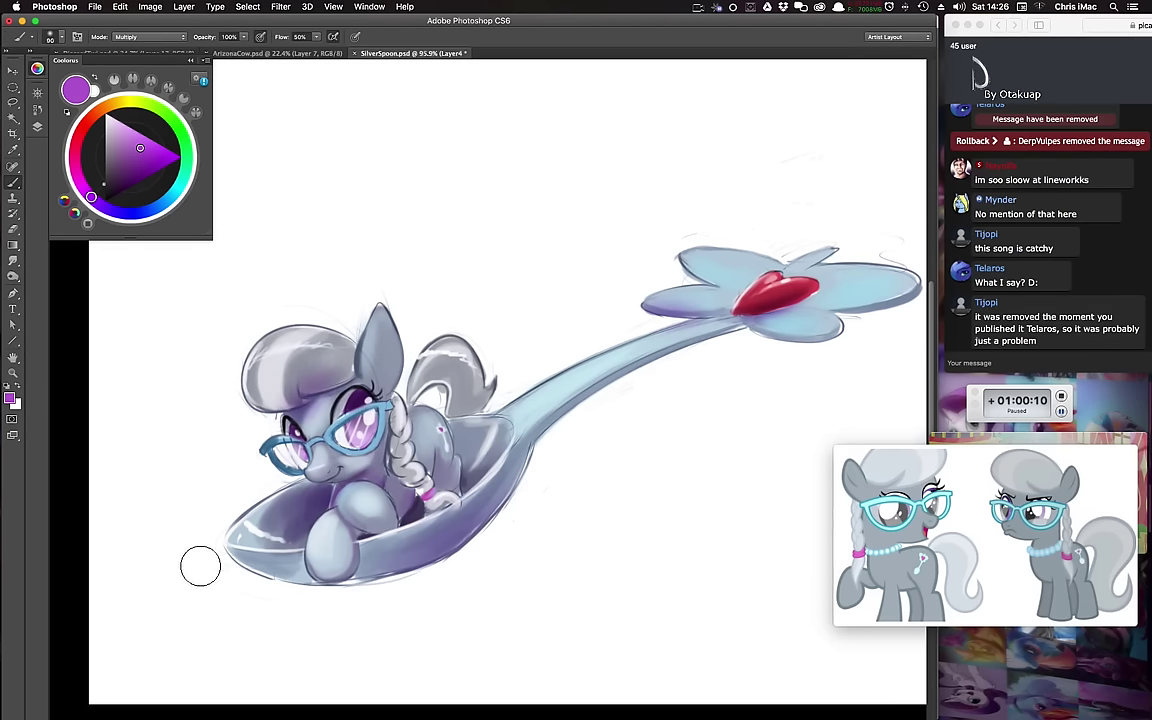
{"action": "left_click_drag", "start_coordinate": [275, 412], "coordinate": [243, 320]}
Step: Add purple shading to the pony's tail and the end of the braid, adjusting the brush size
{"action": "key", "text": "bracketright"}
{"action": "key", "text": "bracketright"}
{"action": "key", "text": "bracketright"}
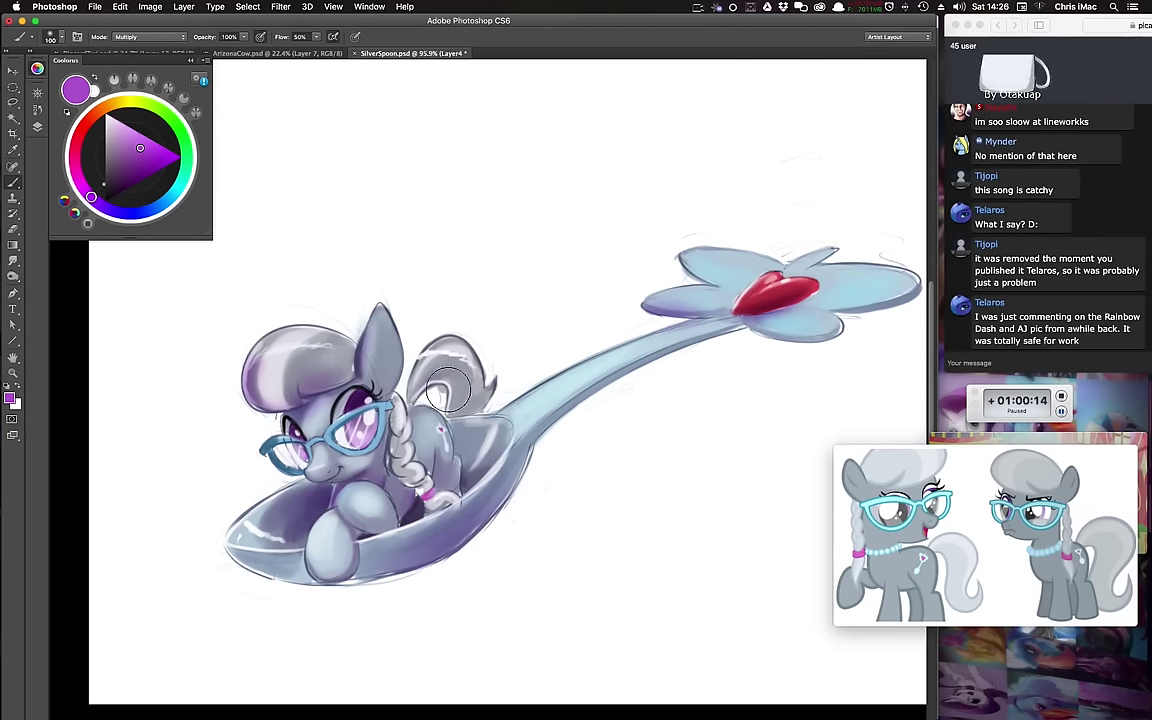
{"action": "key", "text": "bracketright"}
{"action": "key", "text": "bracketright"}
{"action": "key", "text": "bracketright"}
{"action": "key", "text": "bracketright"}
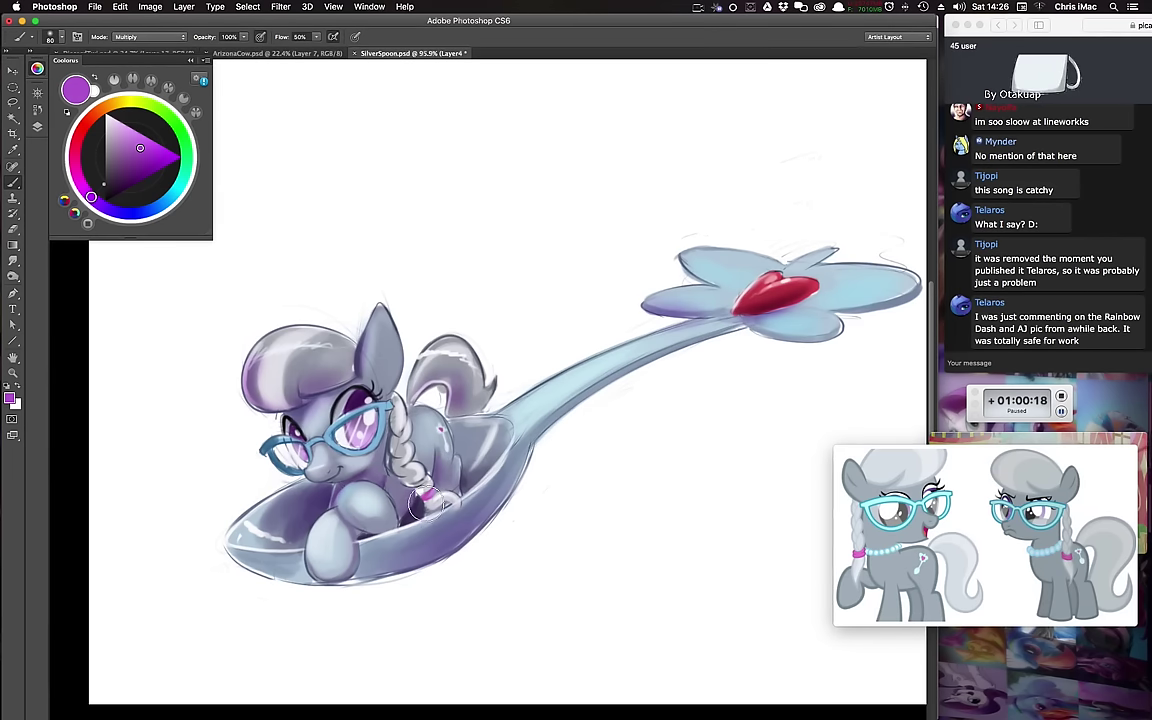
Step: Enlarge the brush to 200 px and glaze purple across the spoon bowl's front and the lower hoof
{"action": "key", "text": "bracketright"}
{"action": "key", "text": "bracketright"}
{"action": "key", "text": "bracketright"}
{"action": "key", "text": "bracketright"}
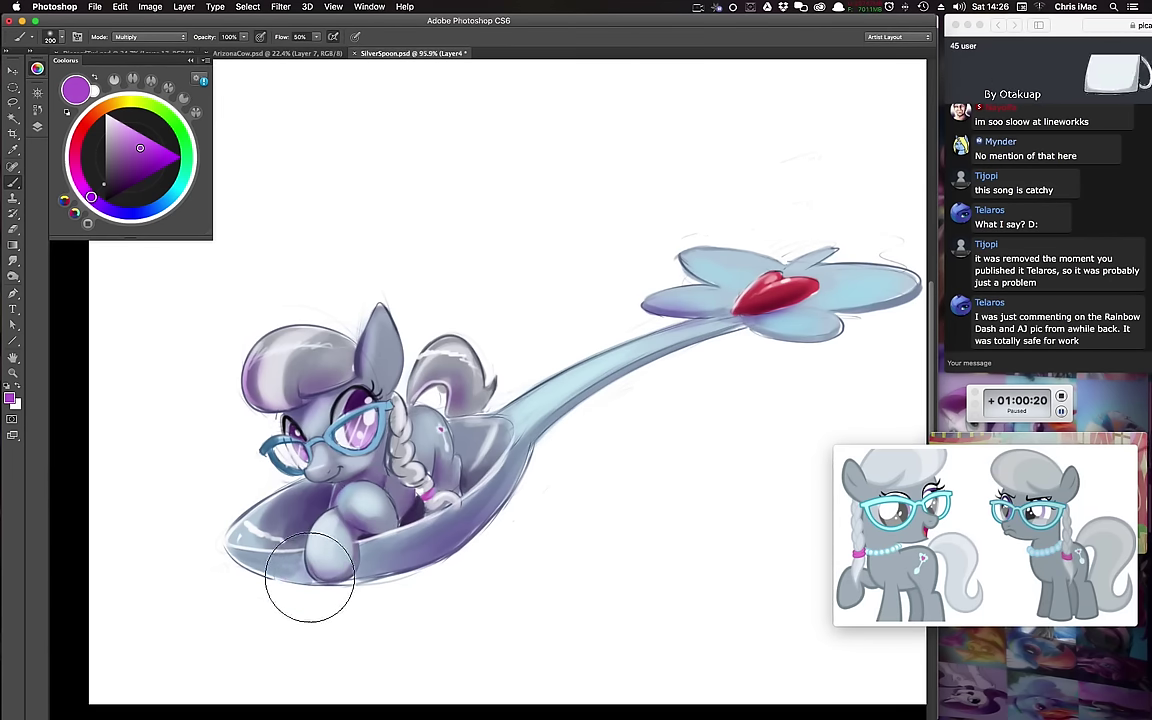
{"action": "mouse_move", "coordinate": [242, 554]}
{"action": "left_mouse_down"}
{"action": "mouse_move", "coordinate": [414, 558]}
{"action": "mouse_move", "coordinate": [368, 567]}
{"action": "mouse_move", "coordinate": [432, 554]}
{"action": "left_mouse_up"}
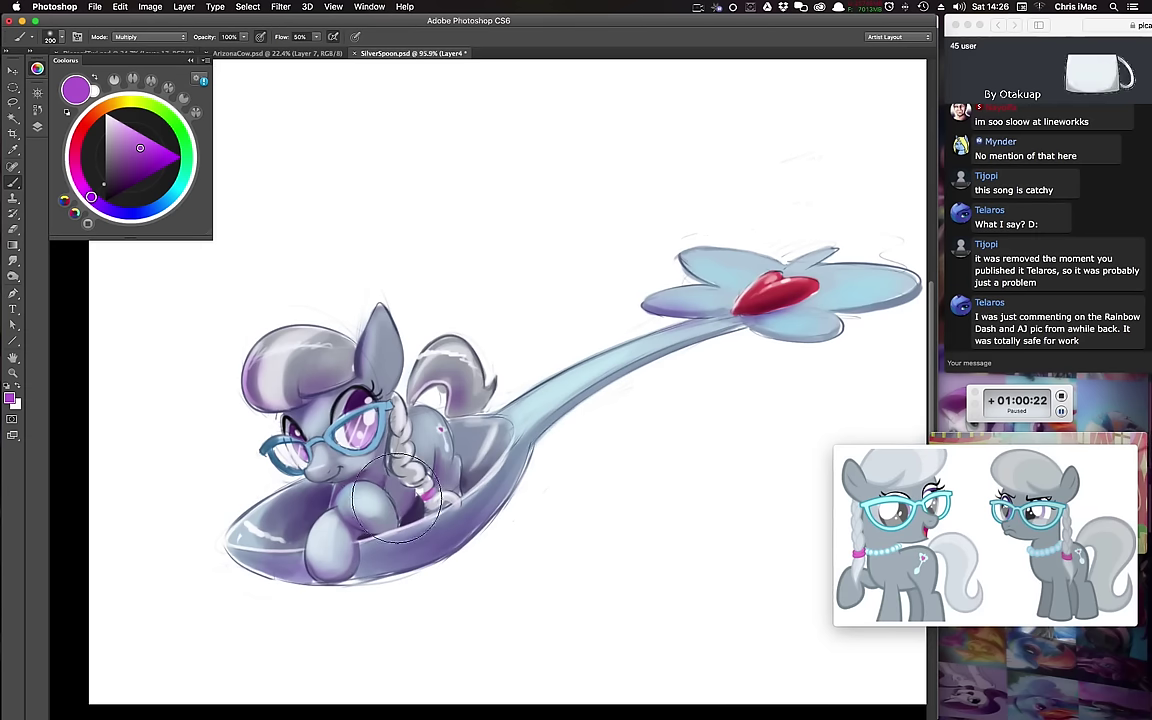
Step: Set the brush to Soft Light in light cyan and glaze the pony's body and hindquarters, adjusting the size to 90 px
{"action": "left_click", "coordinate": [176, 189]}
{"action": "left_click", "coordinate": [132, 141]}
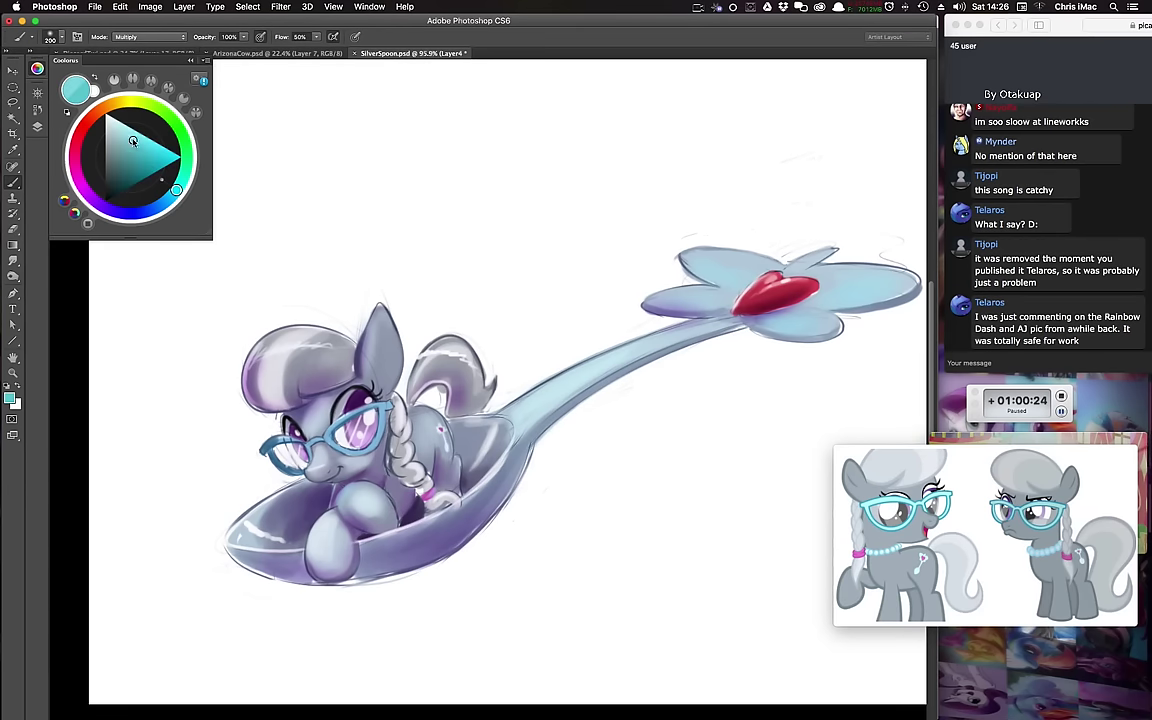
{"action": "left_click", "coordinate": [150, 37]}
{"action": "left_click", "coordinate": [125, 121]}
{"action": "key", "text": "bracketleft"}
{"action": "key", "text": "bracketleft"}
{"action": "key", "text": "bracketleft"}
{"action": "key", "text": "bracketleft"}
{"action": "key", "text": "bracketleft"}
{"action": "key", "text": "bracketleft"}
{"action": "key", "text": "bracketleft"}
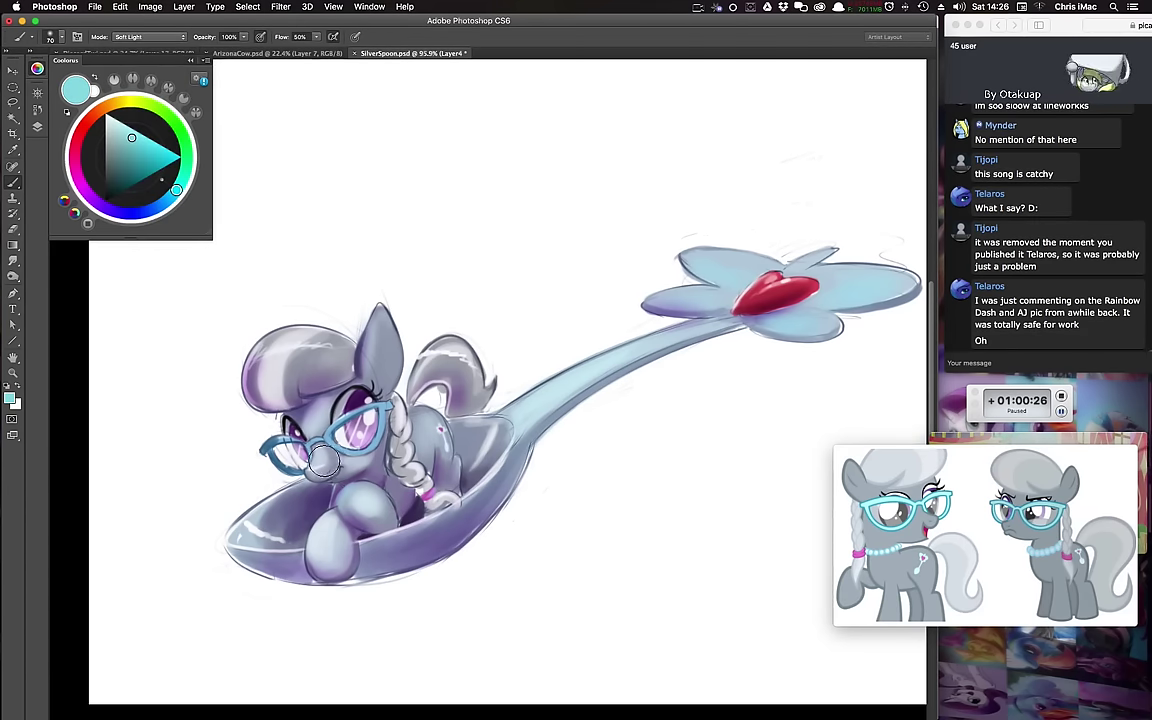
{"action": "key", "text": "bracketright"}
{"action": "key", "text": "bracketright"}
{"action": "key", "text": "bracketright"}
{"action": "key", "text": "bracketright"}
{"action": "key", "text": "bracketright"}
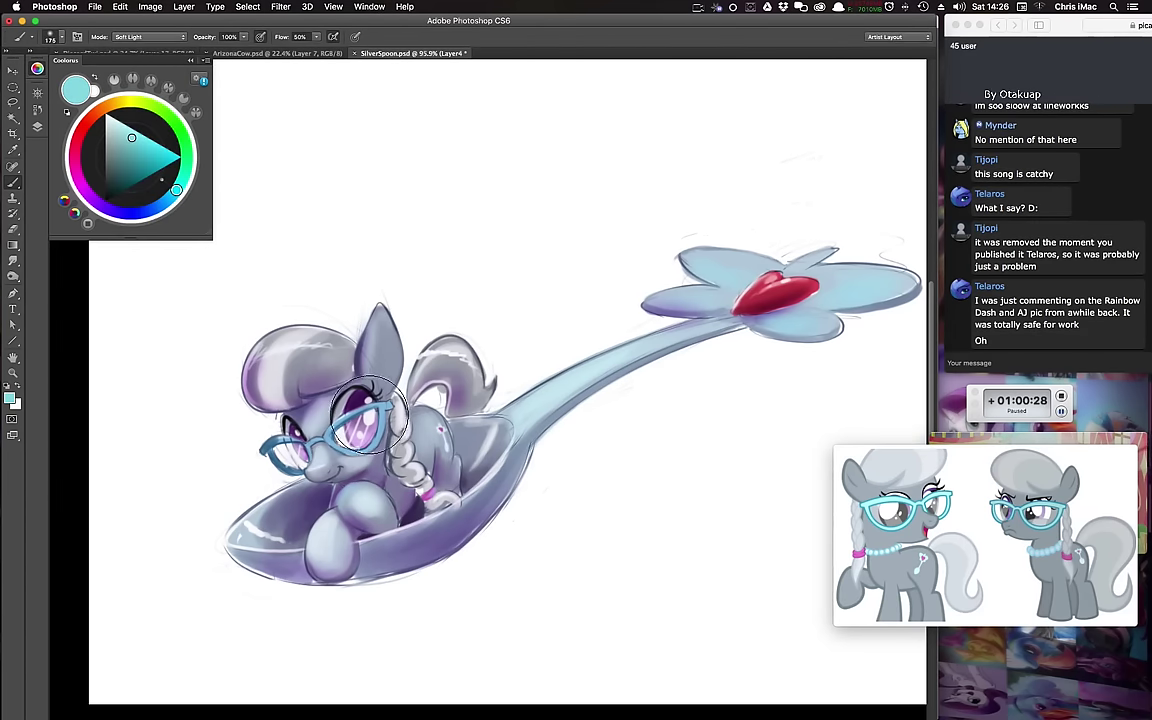
{"action": "key", "text": "bracketleft"}
{"action": "key", "text": "bracketleft"}
{"action": "key", "text": "bracketleft"}
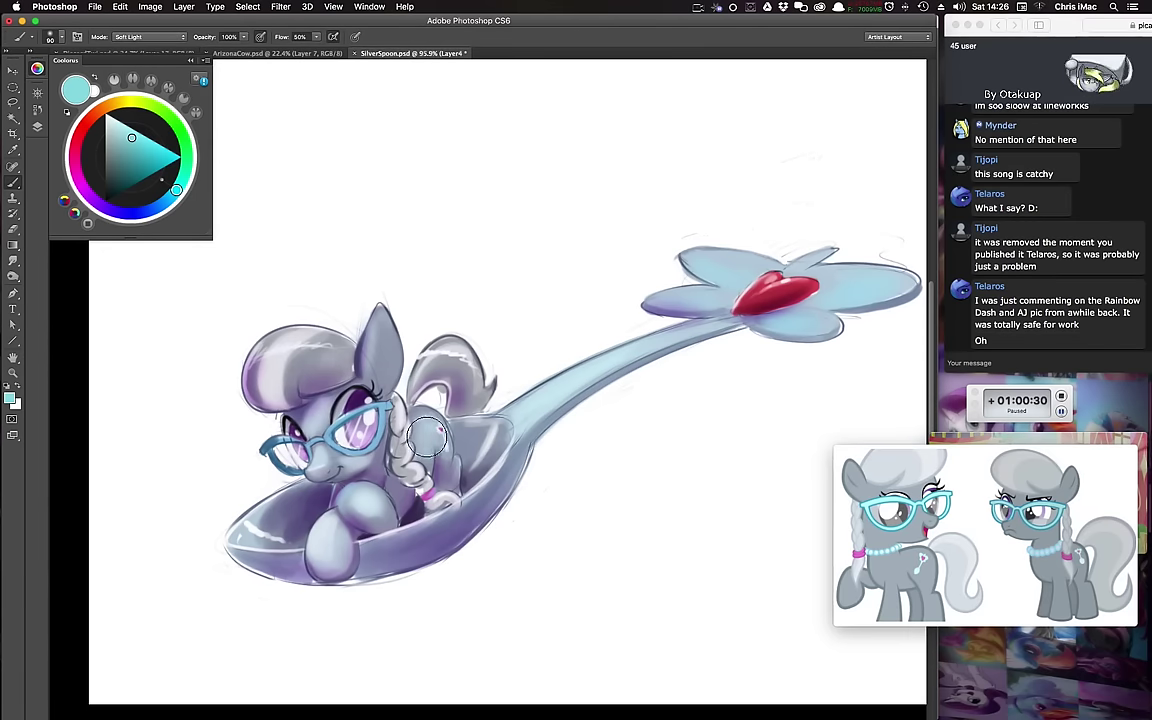
Step: Enlarge the brush to 200 px and glaze light cyan in Soft Light over the heart and surrounding petals
{"action": "key", "text": "bracketright"}
{"action": "key", "text": "bracketright"}
{"action": "key", "text": "bracketright"}
{"action": "key", "text": "bracketright"}
{"action": "key", "text": "bracketright"}
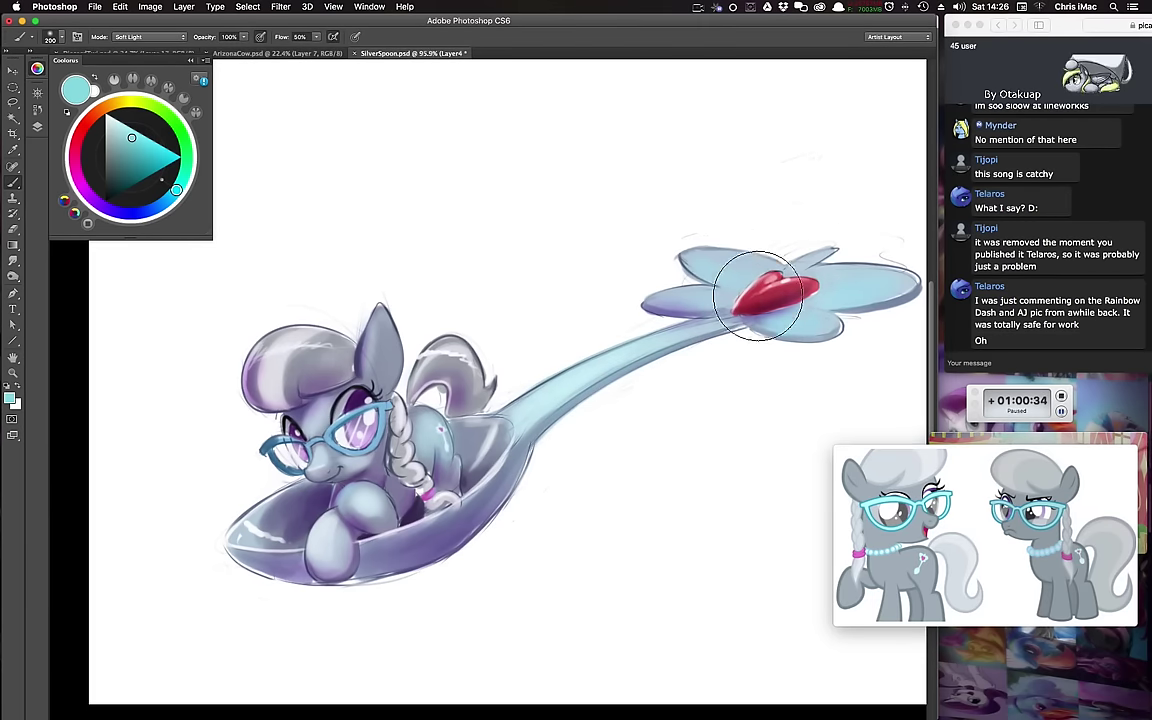
Step: Tint the crown and front of the pony's mane with light cyan Soft Light strokes, using a 175 px brush
{"action": "key", "text": "bracketleft"}
{"action": "key", "text": "bracketleft"}
{"action": "key", "text": "bracketleft"}
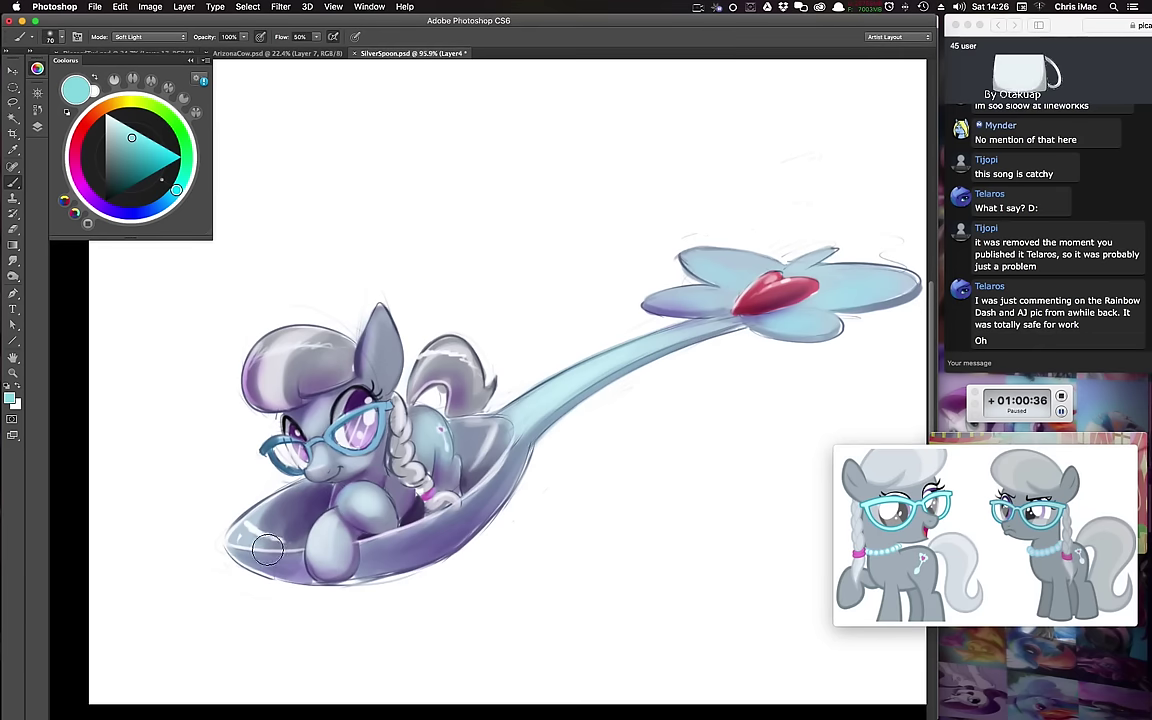
{"action": "key", "text": "bracketright"}
{"action": "key", "text": "bracketright"}
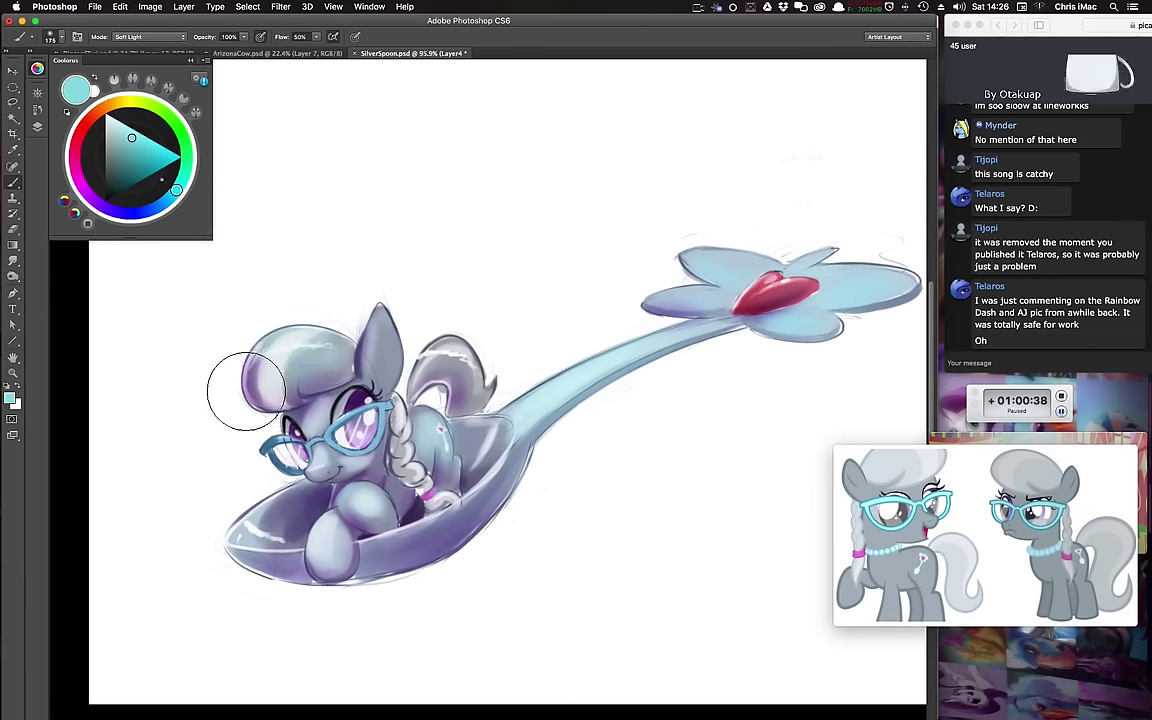
{"action": "key", "text": "bracketleft"}
{"action": "key", "text": "bracketleft"}
{"action": "key", "text": "bracketleft"}
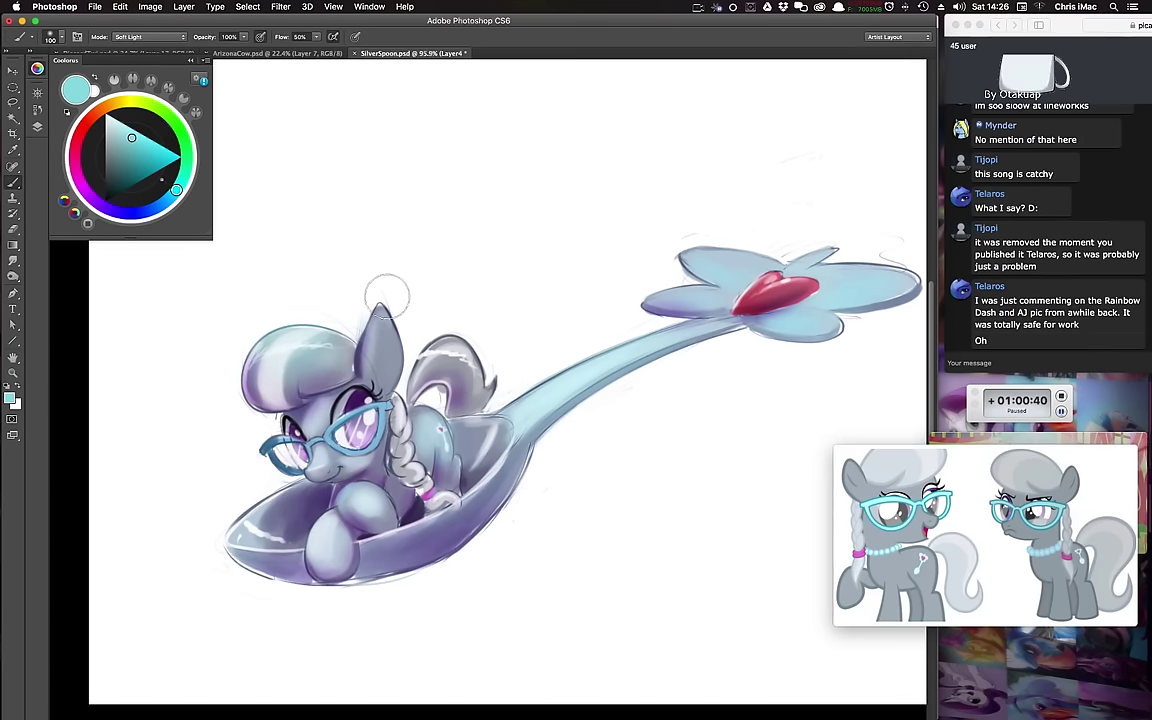
Step: Glaze light cyan along the underside of the spoon bowl in Soft Light, using 175 px and 125 px brush sizes
{"action": "key", "text": "bracketright"}
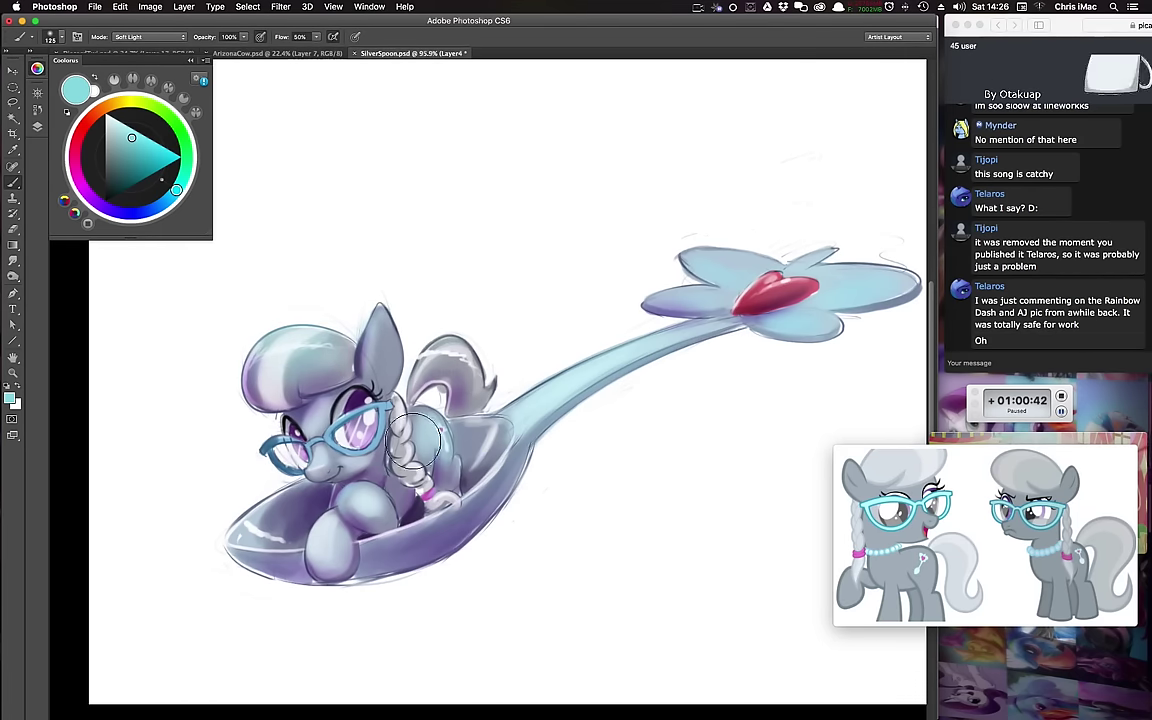
{"action": "key", "text": "bracketright"}
{"action": "key", "text": "bracketright"}
{"action": "key", "text": "bracketright"}
{"action": "key", "text": "bracketright"}
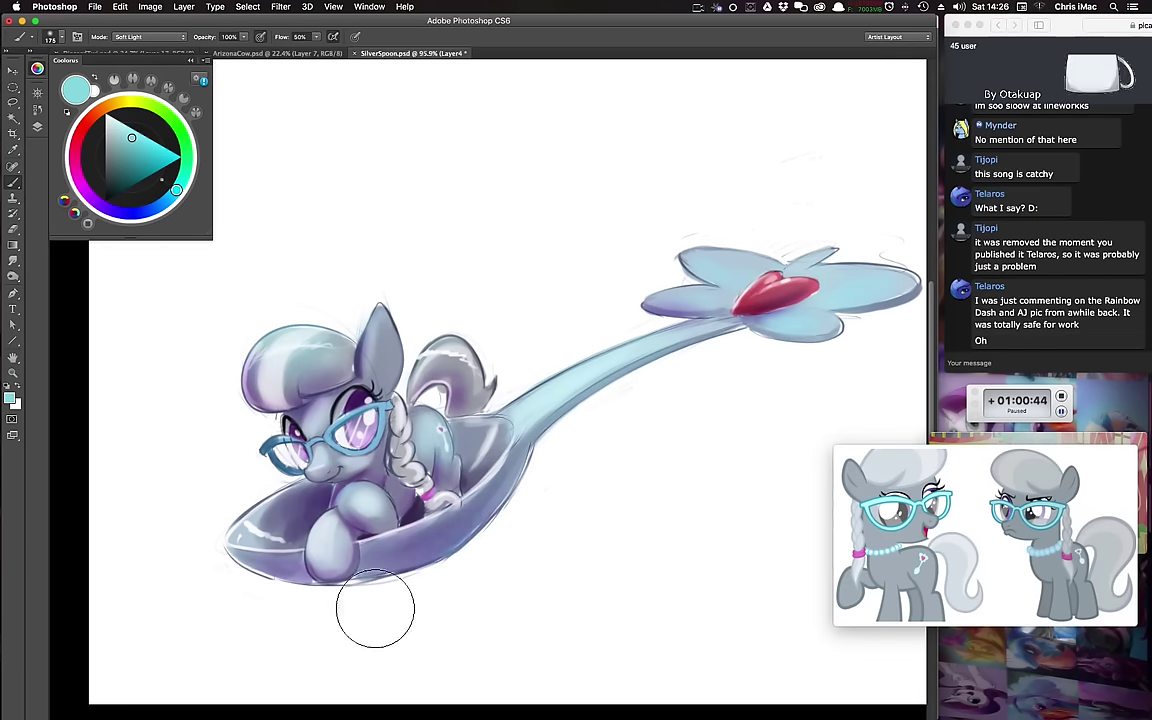
{"action": "key", "text": "bracketleft"}
{"action": "key", "text": "bracketleft"}
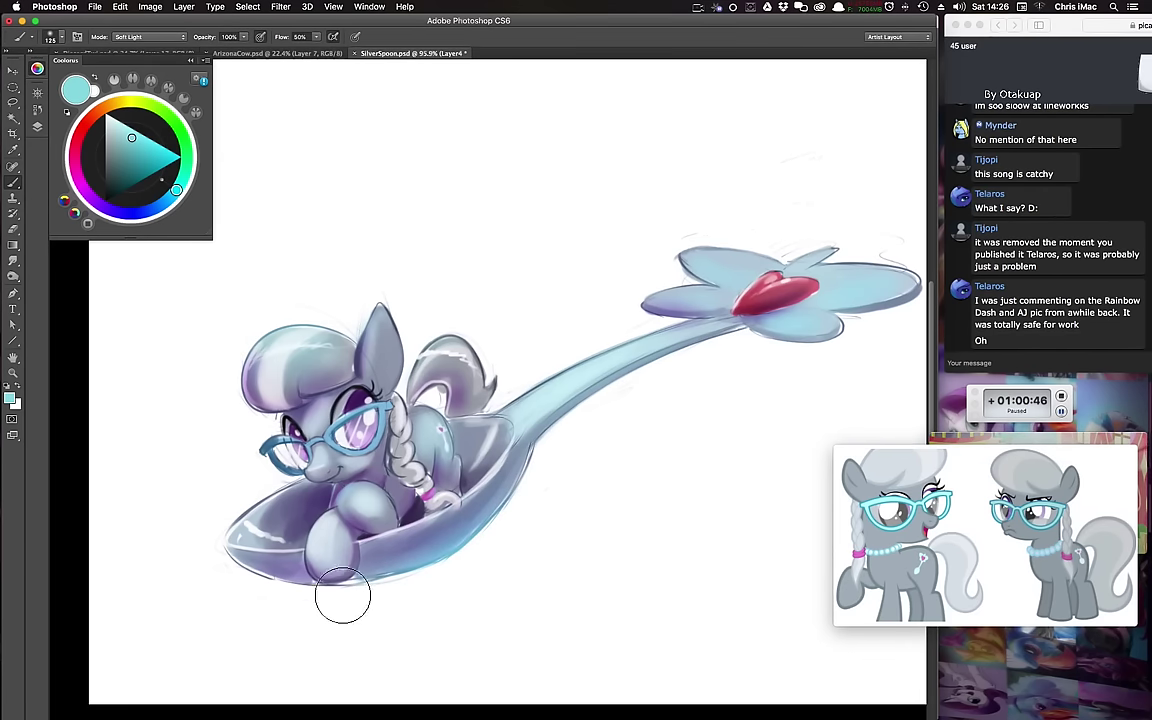
Step: Try to brighten the spoon bowl's underside with grey Color Dodge strokes using a 150 px brush
{"action": "left_click", "coordinate": [142, 37]}
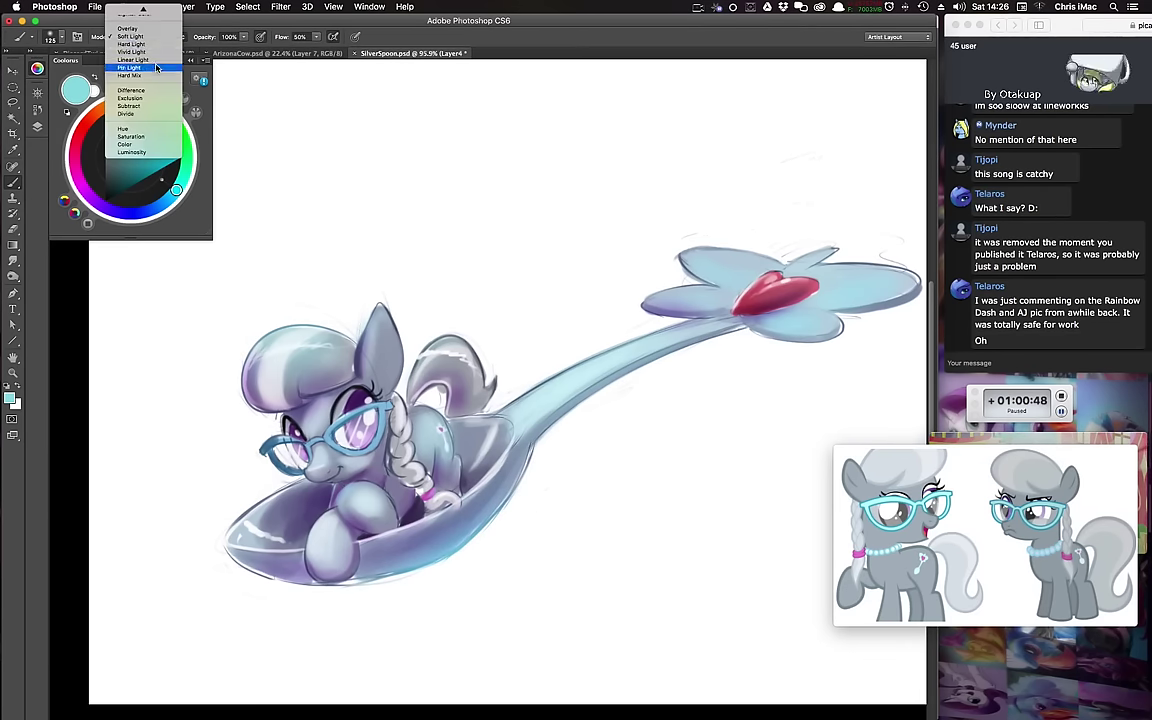
{"action": "left_click", "coordinate": [134, 59]}
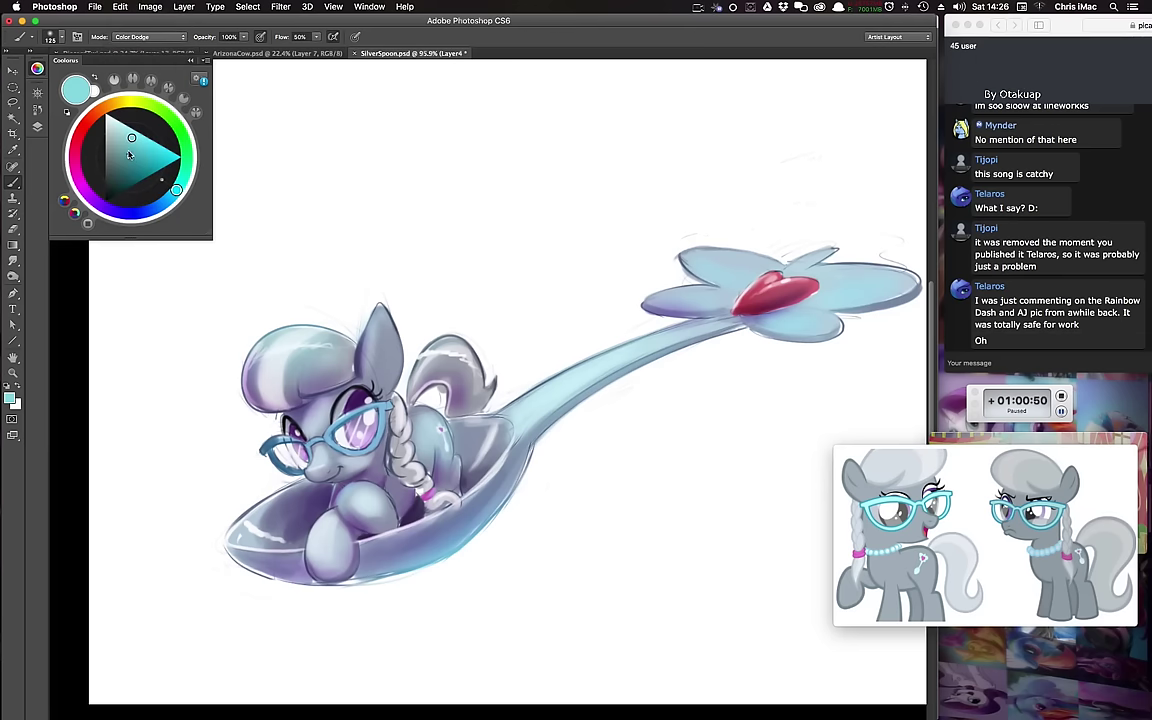
{"action": "key", "text": "bracketright"}
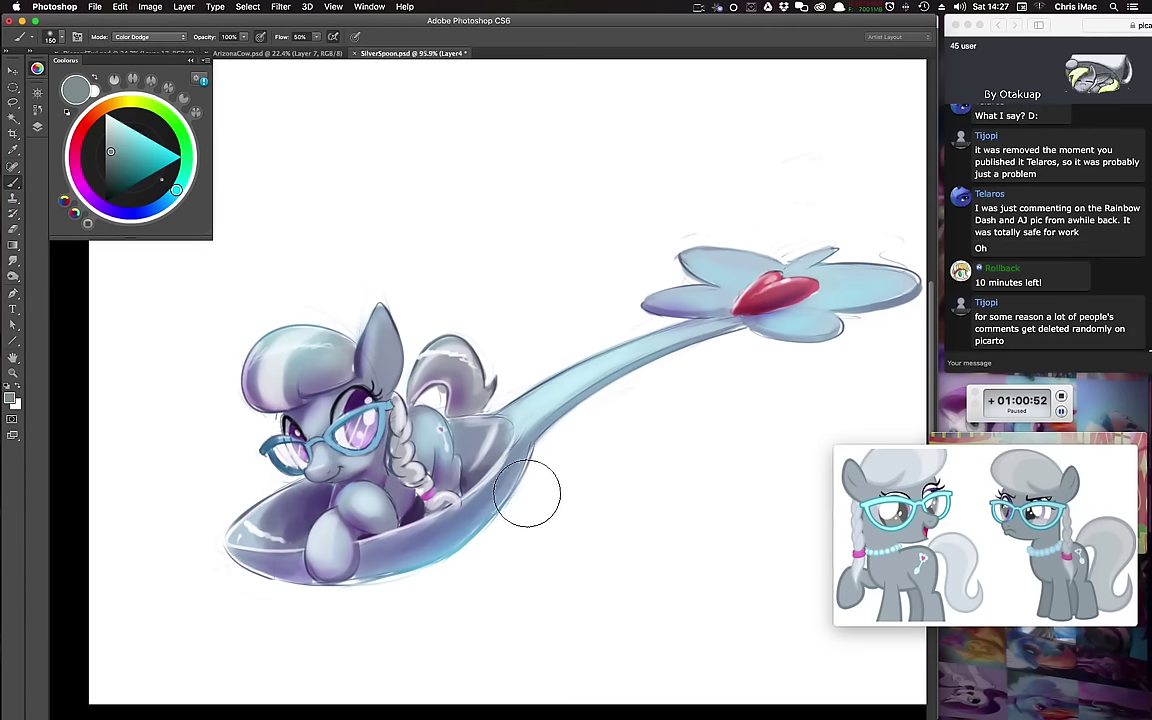
{"action": "left_click_drag", "start_coordinate": [530, 491], "coordinate": [368, 603]}
{"action": "left_click_drag", "start_coordinate": [524, 519], "coordinate": [320, 625]}
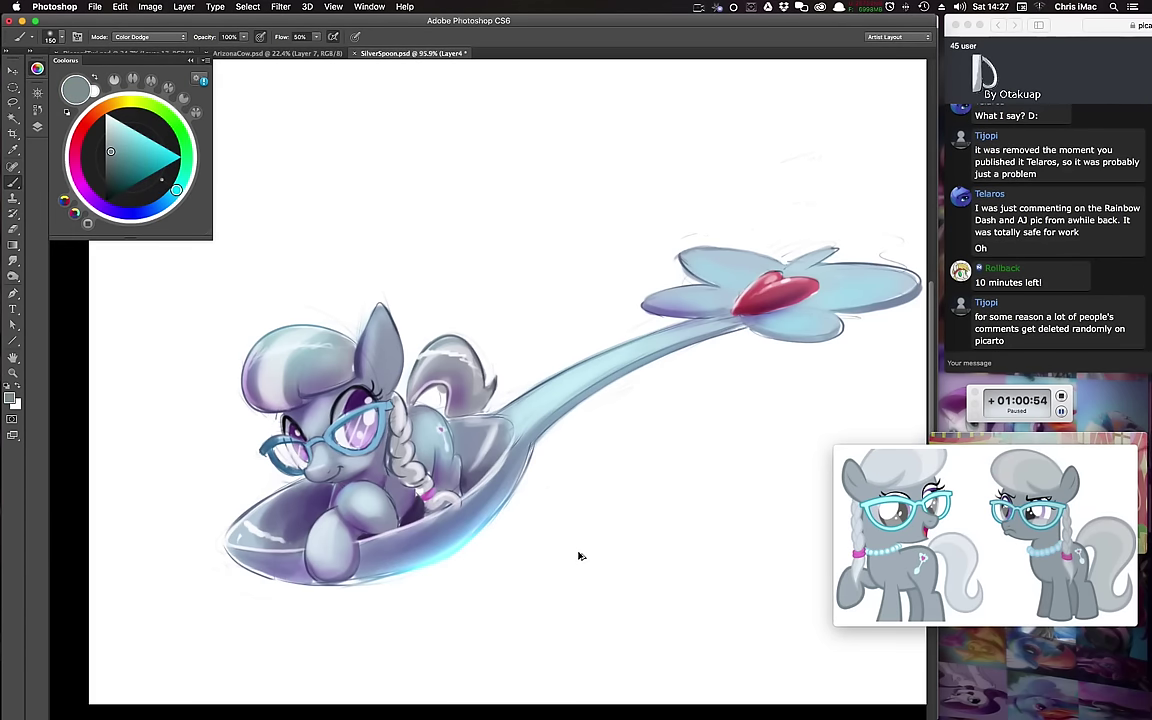
{"action": "key", "text": "alt+super+z"}
{"action": "key", "text": "alt+super+z"}
Step: Set the brush to Screen in light cyan and glaze the spoon bowl's underside and the top of the mane
{"action": "left_click", "coordinate": [150, 37]}
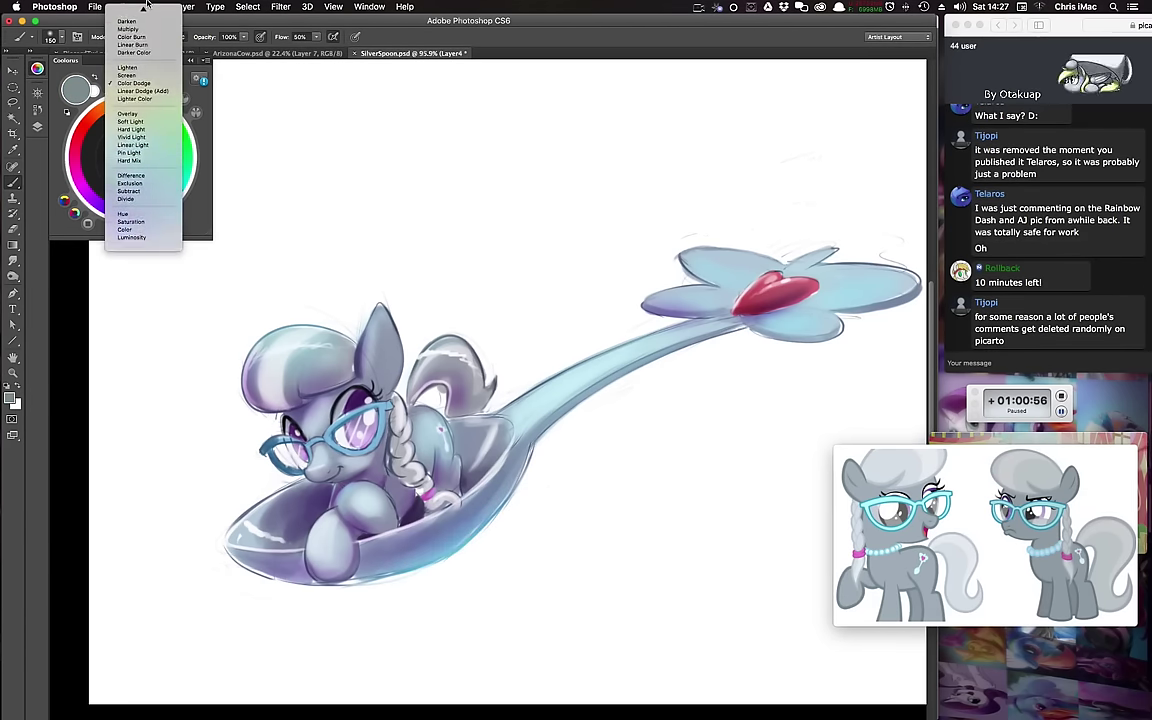
{"action": "left_click", "coordinate": [140, 97]}
{"action": "left_click", "coordinate": [127, 136]}
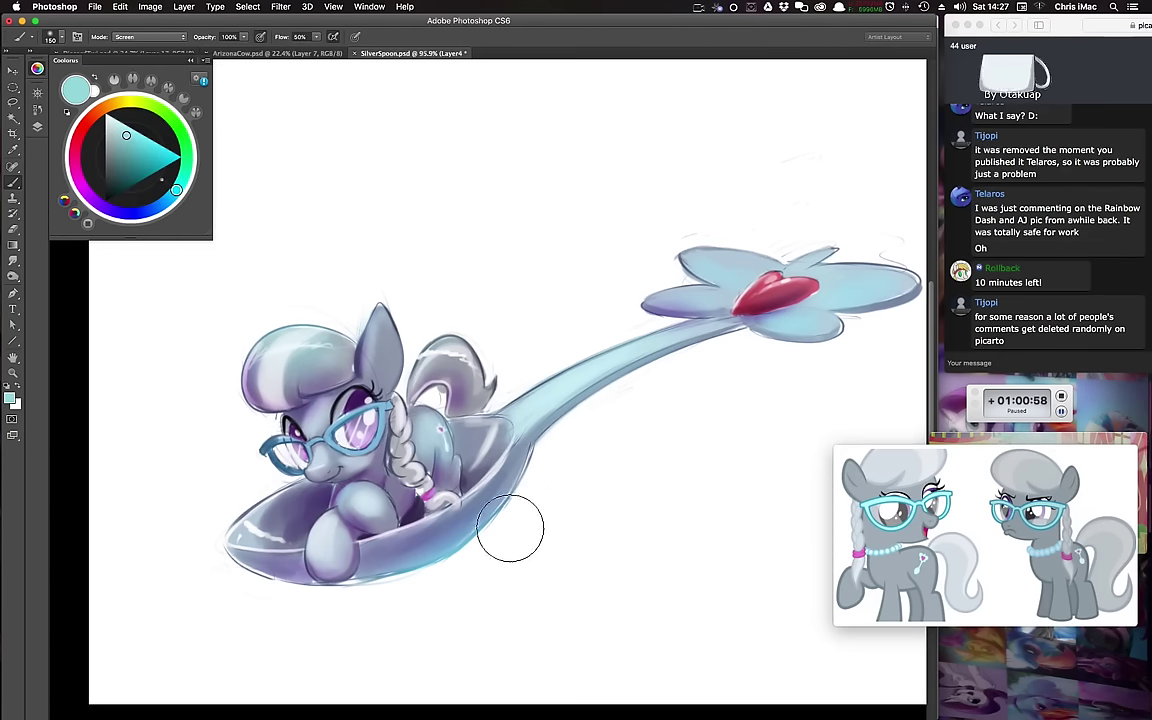
{"action": "left_click_drag", "start_coordinate": [535, 513], "coordinate": [299, 608]}
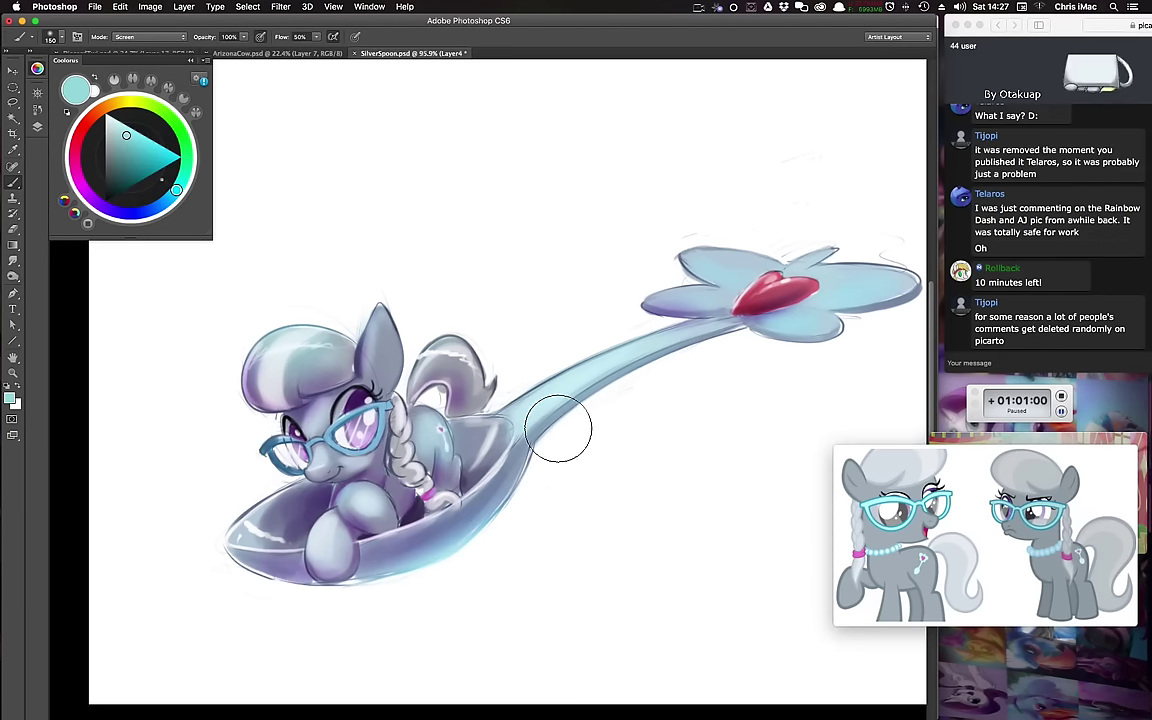
{"action": "key", "text": "bracketright"}
{"action": "key", "text": "bracketright"}
{"action": "mouse_move", "coordinate": [351, 330]}
{"action": "left_mouse_down"}
{"action": "mouse_move", "coordinate": [266, 329]}
{"action": "mouse_move", "coordinate": [256, 362]}
{"action": "left_mouse_up"}
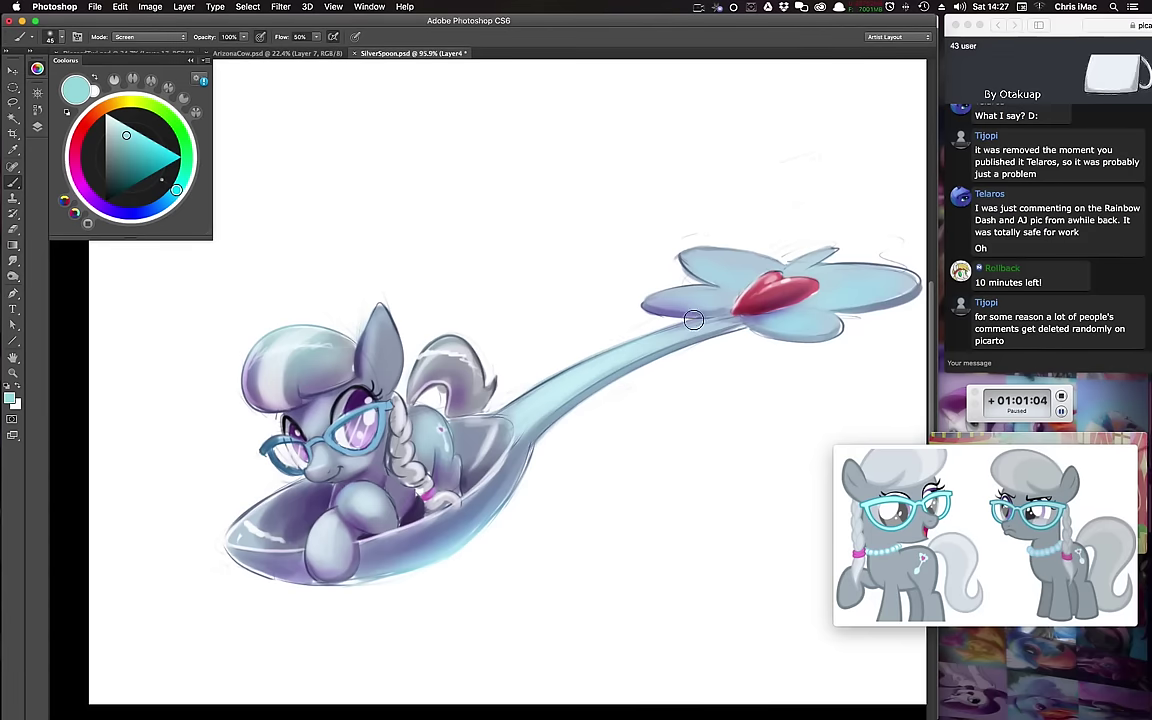
Step: Enlarge the brush to 250 px and lighten the spoon's flower and heart with light cyan Screen strokes
{"action": "key", "text": "bracketright"}
{"action": "key", "text": "bracketright"}
{"action": "key", "text": "bracketright"}
{"action": "key", "text": "bracketright"}
{"action": "key", "text": "bracketright"}
{"action": "key", "text": "bracketright"}
{"action": "key", "text": "bracketright"}
{"action": "key", "text": "bracketright"}
{"action": "key", "text": "bracketright"}
{"action": "key", "text": "bracketright"}
{"action": "mouse_move", "coordinate": [674, 293]}
{"action": "left_mouse_down"}
{"action": "mouse_move", "coordinate": [853, 280]}
{"action": "mouse_move", "coordinate": [625, 300]}
{"action": "mouse_move", "coordinate": [640, 339]}
{"action": "left_mouse_up"}
{"action": "mouse_move", "coordinate": [572, 361]}
{"action": "left_mouse_down"}
{"action": "mouse_move", "coordinate": [823, 321]}
{"action": "mouse_move", "coordinate": [884, 293]}
{"action": "left_mouse_up"}
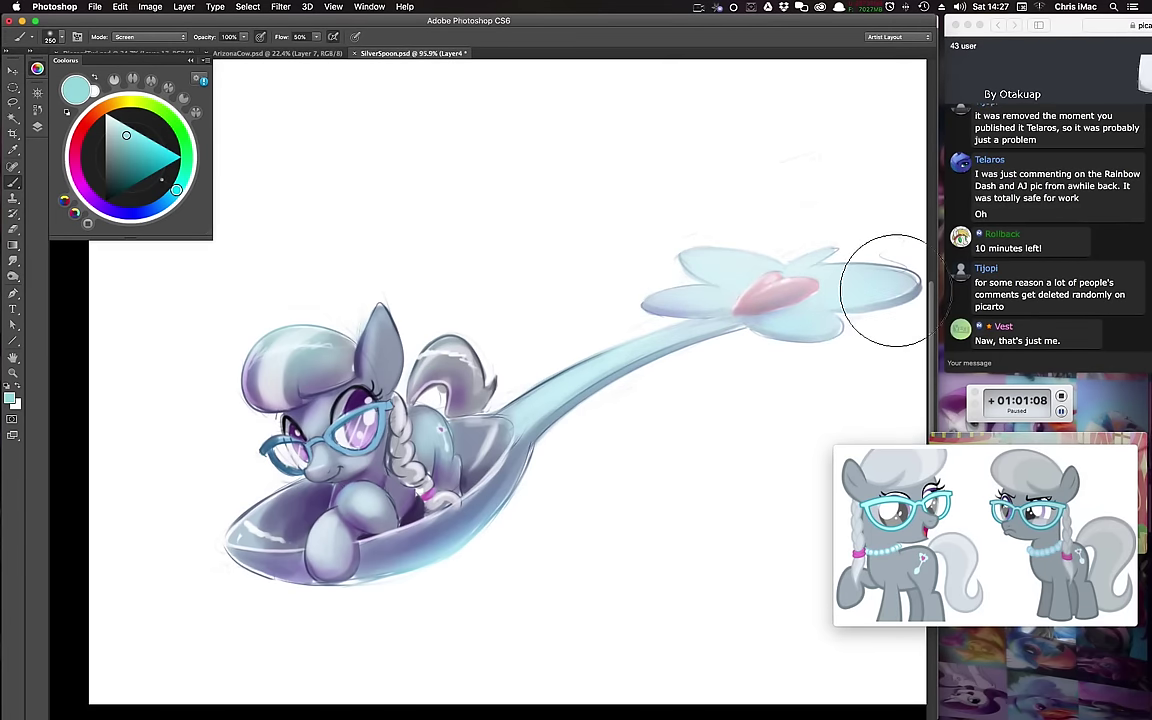
Step: Reduce the brush to 20 px for fine touch-ups around the pony's muzzle
{"action": "key", "text": "bracketleft"}
{"action": "key", "text": "bracketleft"}
{"action": "key", "text": "bracketleft"}
{"action": "key", "text": "bracketleft"}
{"action": "key", "text": "bracketleft"}
{"action": "key", "text": "bracketleft"}
{"action": "key", "text": "bracketleft"}
{"action": "key", "text": "bracketleft"}
{"action": "key", "text": "bracketleft"}
{"action": "key", "text": "bracketleft"}
{"action": "key", "text": "bracketleft"}
{"action": "key", "text": "bracketleft"}
{"action": "key", "text": "bracketleft"}
{"action": "key", "text": "bracketleft"}
{"action": "key", "text": "bracketleft"}
{"action": "key", "text": "bracketleft"}
{"action": "key", "text": "bracketleft"}
{"action": "key", "text": "bracketleft"}
{"action": "key", "text": "bracketleft"}
{"action": "key", "text": "bracketleft"}
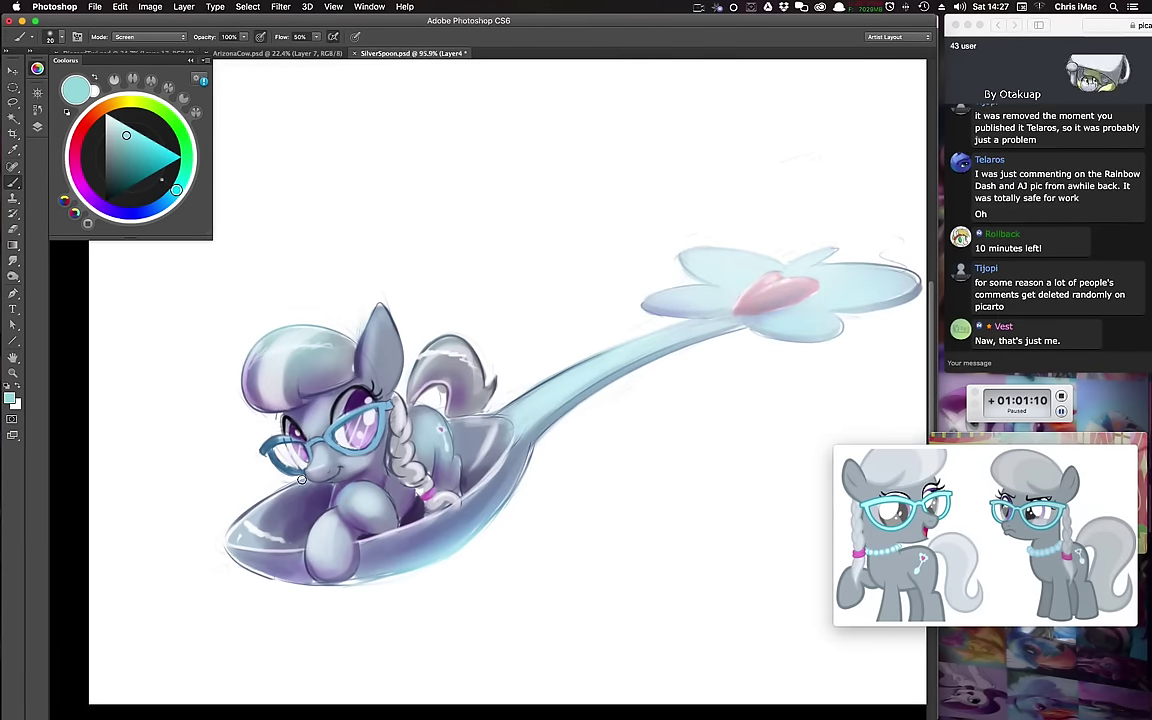
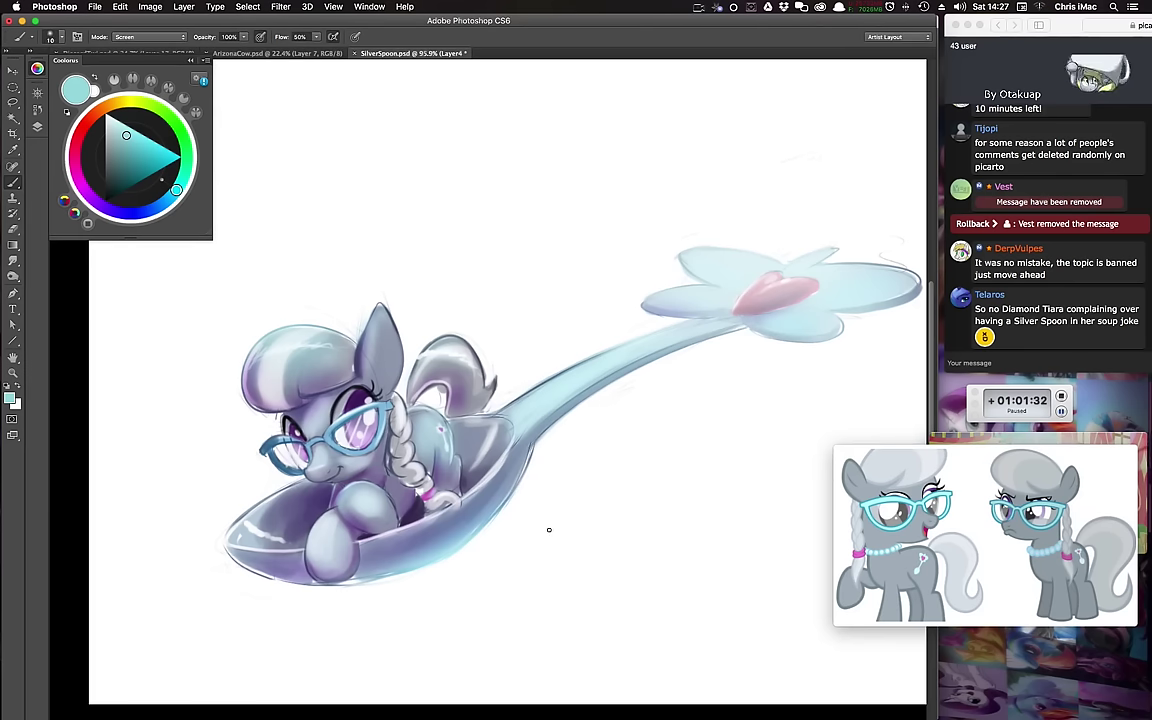
Step: Add a new layer directly above the white Layer 1, beneath the painting
{"action": "key", "text": "z"}
{"action": "left_click_drag", "start_coordinate": [650, 432], "coordinate": [602, 465]}
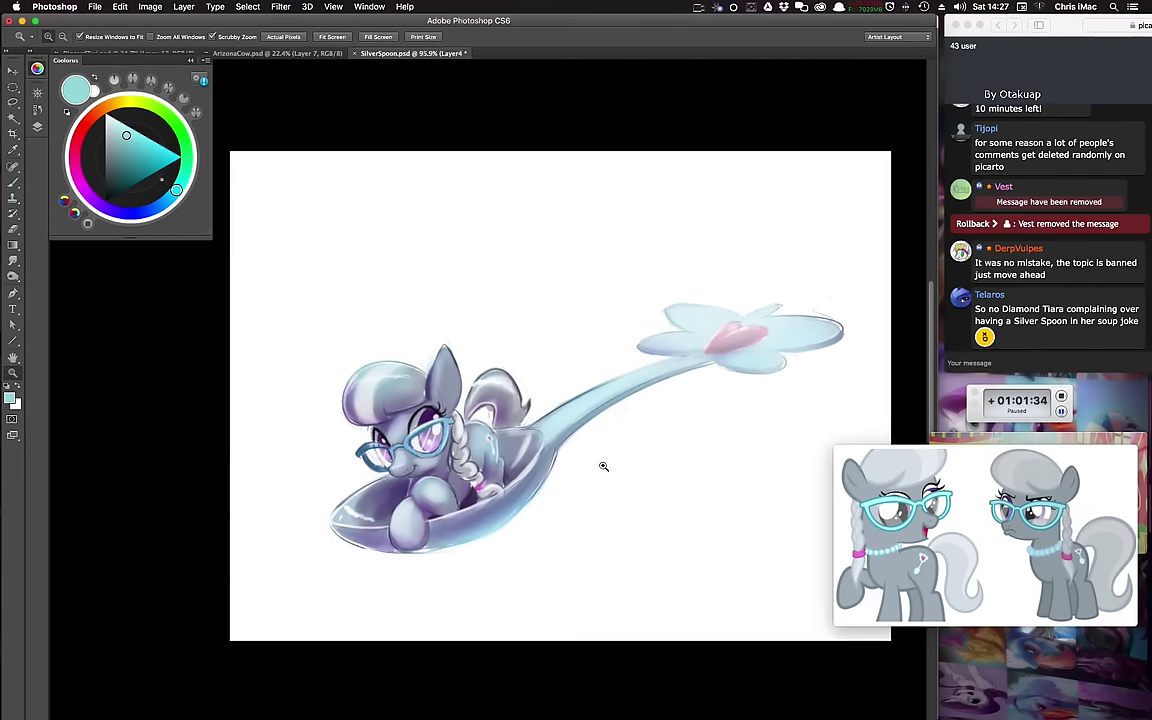
{"action": "key", "text": "b"}
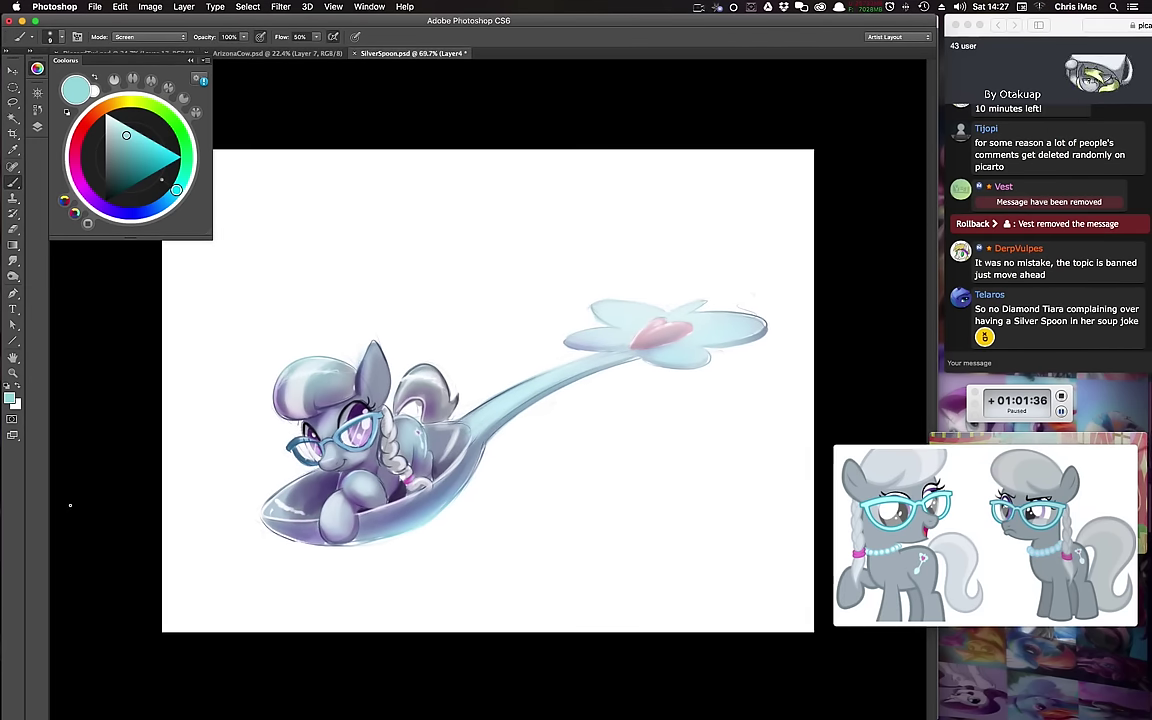
{"action": "left_click", "coordinate": [35, 129]}
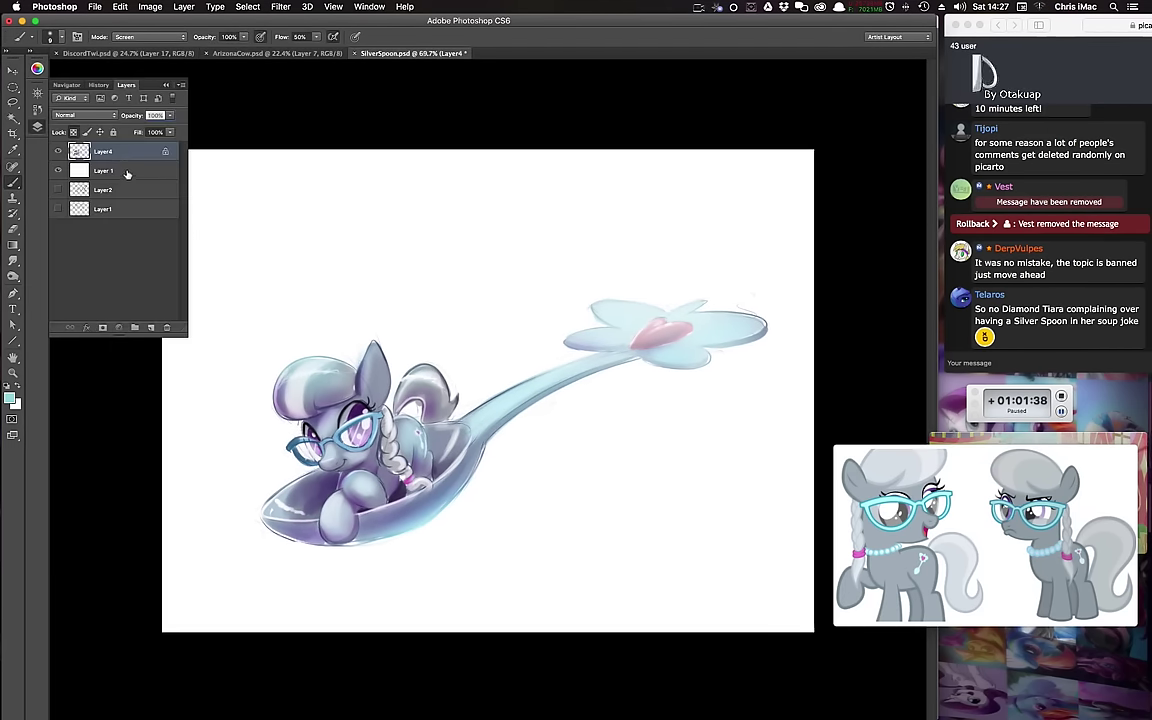
{"action": "left_click", "coordinate": [128, 171]}
Step: Choose a 199 px splatter brush preset and set the painting colour to pale yellow
{"action": "right_click", "coordinate": [534, 496]}
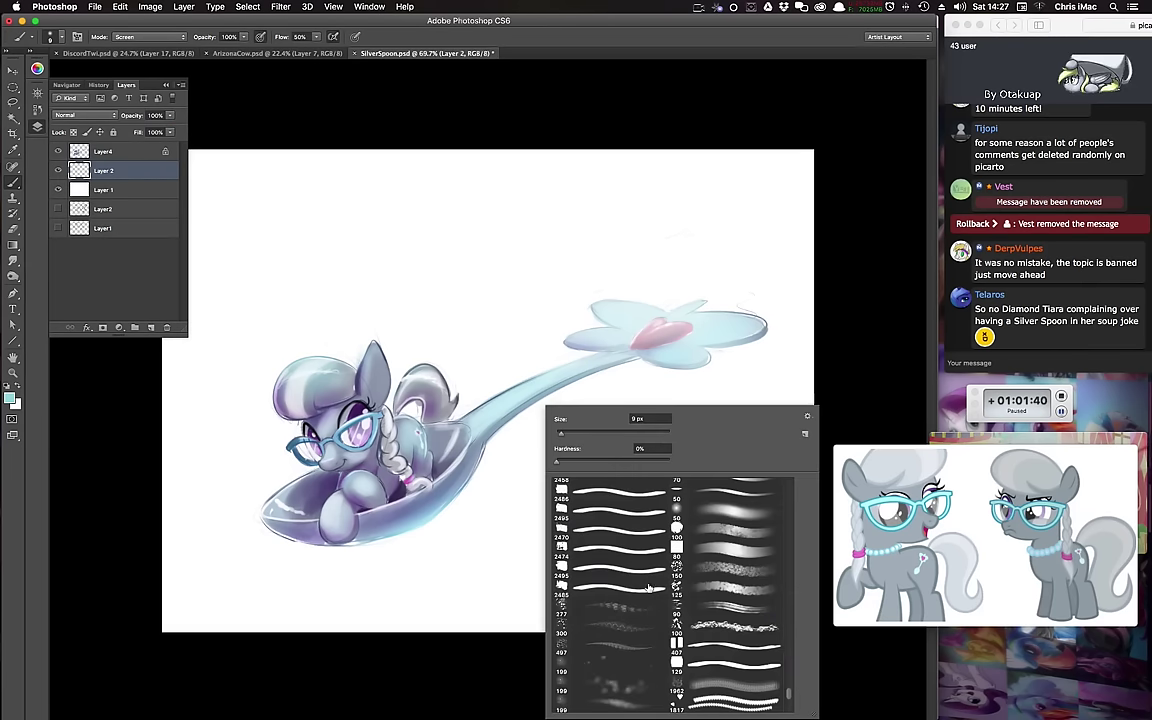
{"action": "scroll", "coordinate": [720, 640], "scroll_direction": "down", "scroll_amount": 5}
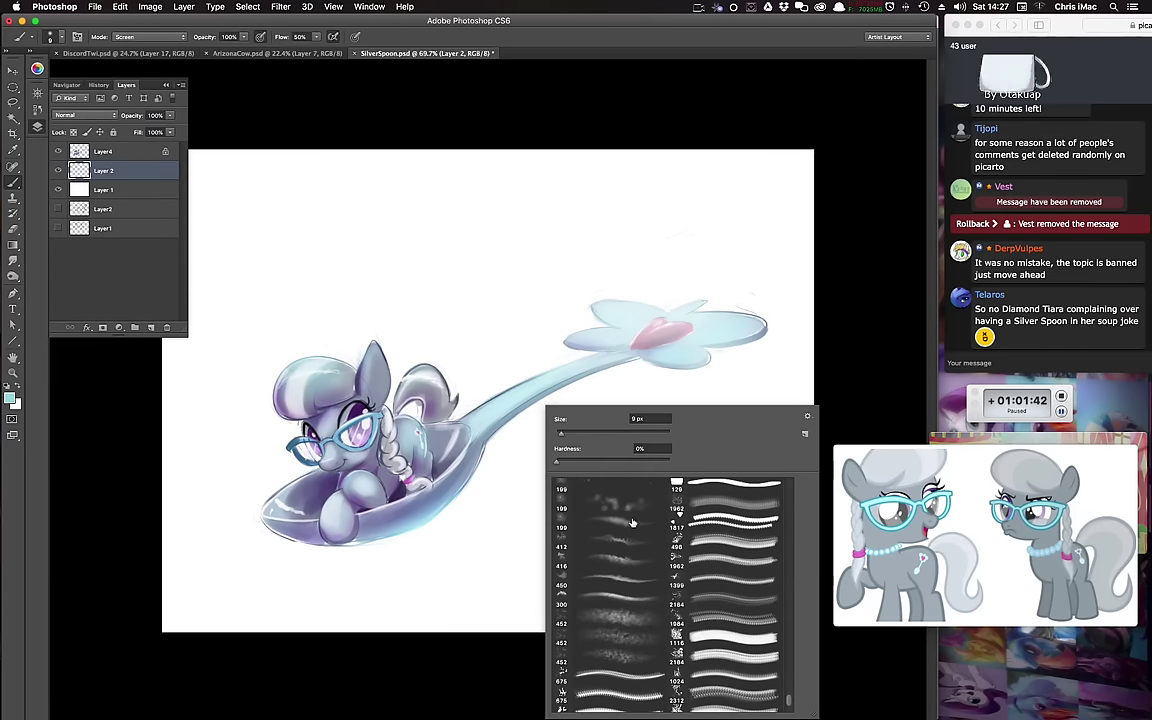
{"action": "left_click", "coordinate": [632, 522]}
{"action": "left_click", "coordinate": [418, 660]}
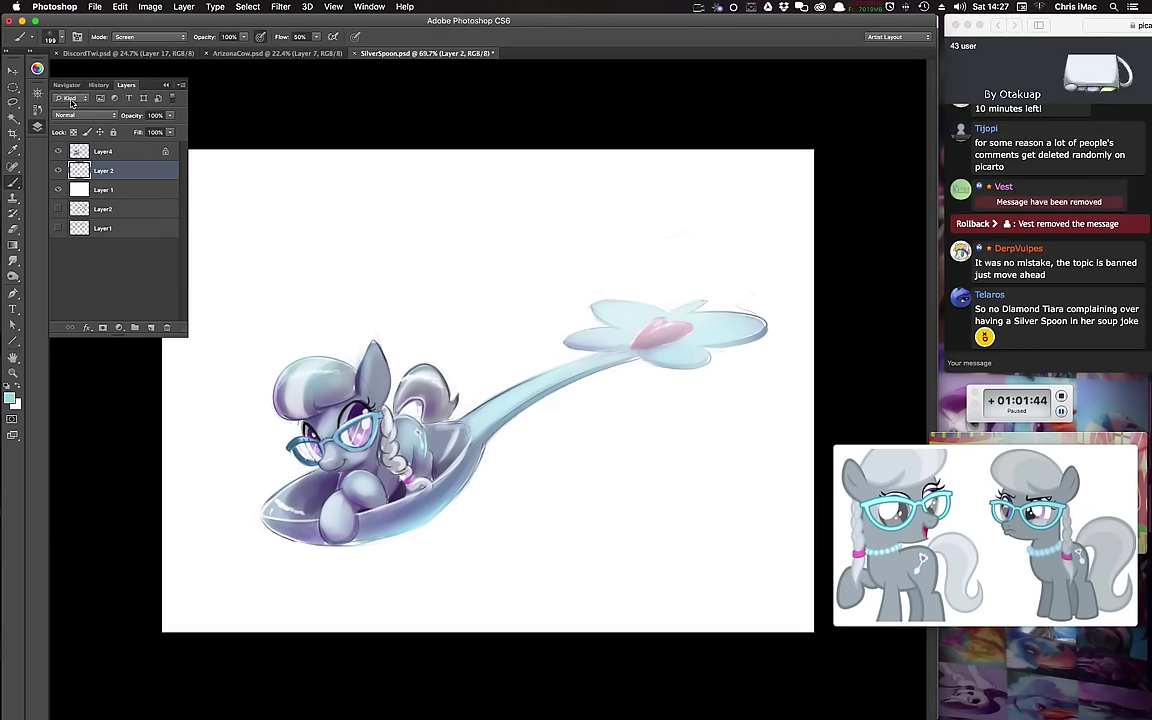
{"action": "left_click", "coordinate": [37, 67]}
{"action": "mouse_move", "coordinate": [153, 208]}
{"action": "left_mouse_down"}
{"action": "mouse_move", "coordinate": [72, 140]}
{"action": "mouse_move", "coordinate": [125, 101]}
{"action": "left_mouse_up"}
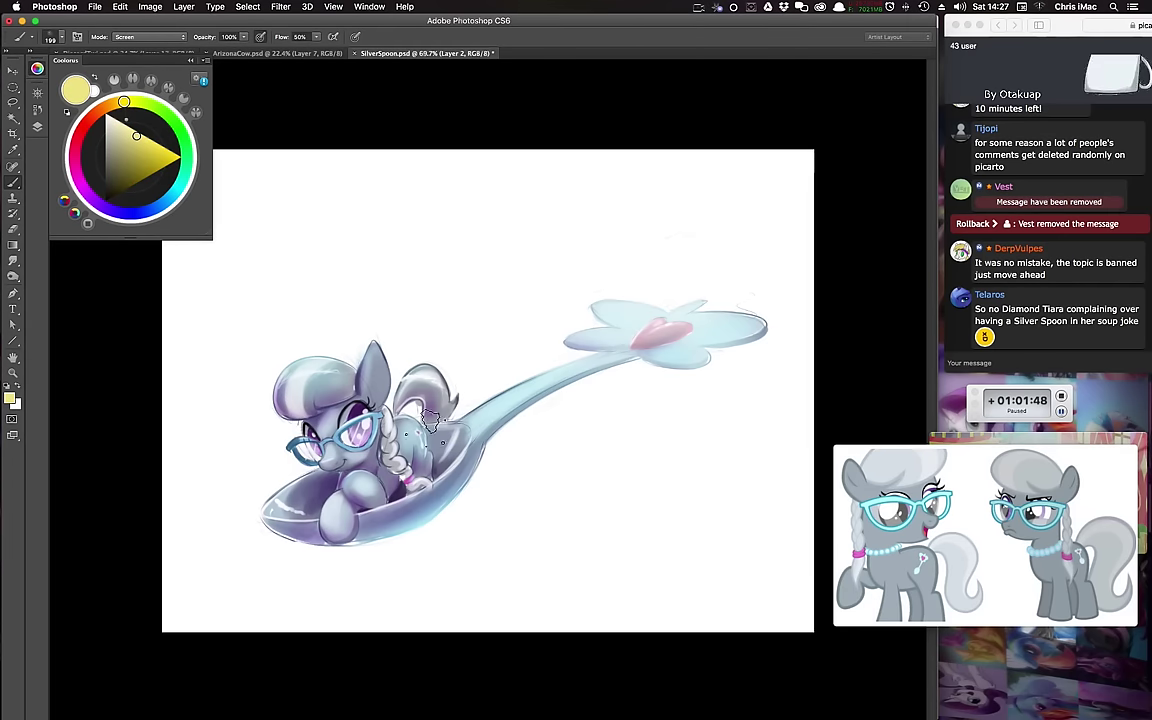
Step: Paint a pale yellow textured wash across the background on the new layer, enlarging the brush to 500 px and 700 px
{"action": "key", "text": "bracketright"}
{"action": "key", "text": "bracketright"}
{"action": "key", "text": "bracketright"}
{"action": "key", "text": "bracketright"}
{"action": "key", "text": "bracketright"}
{"action": "mouse_move", "coordinate": [544, 467]}
{"action": "left_mouse_down"}
{"action": "mouse_move", "coordinate": [507, 499]}
{"action": "mouse_move", "coordinate": [441, 525]}
{"action": "mouse_move", "coordinate": [371, 518]}
{"action": "mouse_move", "coordinate": [582, 349]}
{"action": "mouse_move", "coordinate": [352, 532]}
{"action": "left_mouse_up"}
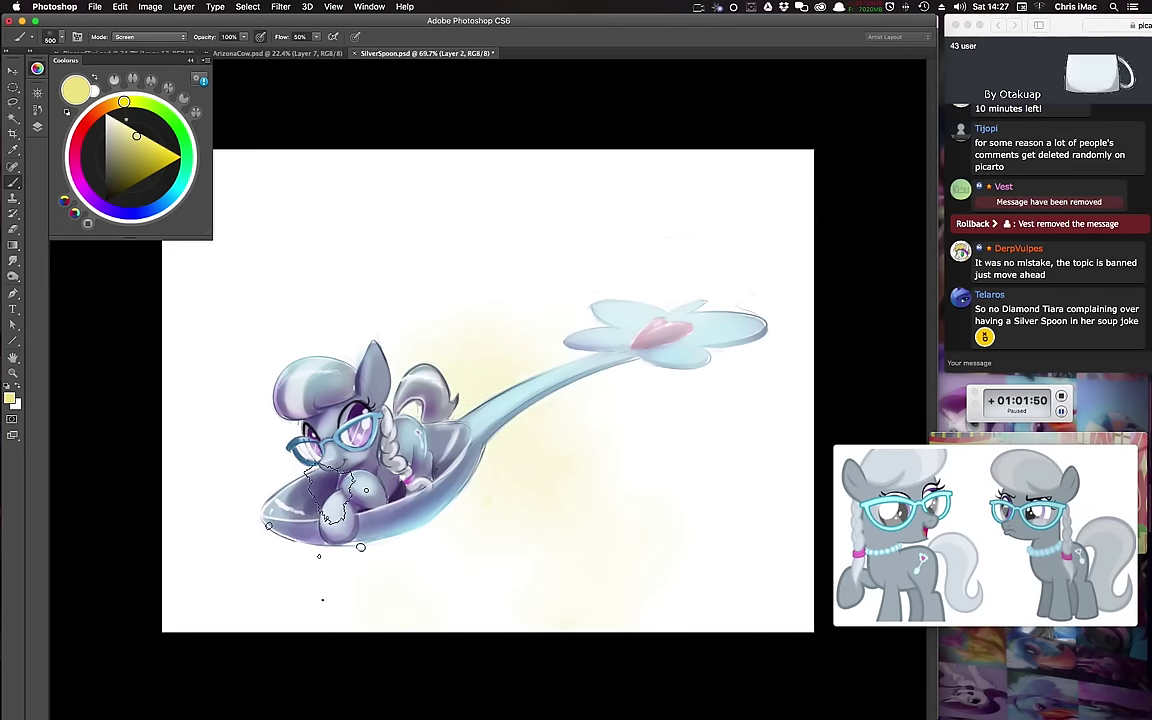
{"action": "key", "text": "bracketright"}
{"action": "key", "text": "bracketright"}
{"action": "mouse_move", "coordinate": [538, 294]}
{"action": "left_mouse_down"}
{"action": "mouse_move", "coordinate": [354, 324]}
{"action": "mouse_move", "coordinate": [339, 286]}
{"action": "mouse_move", "coordinate": [579, 460]}
{"action": "left_mouse_up"}
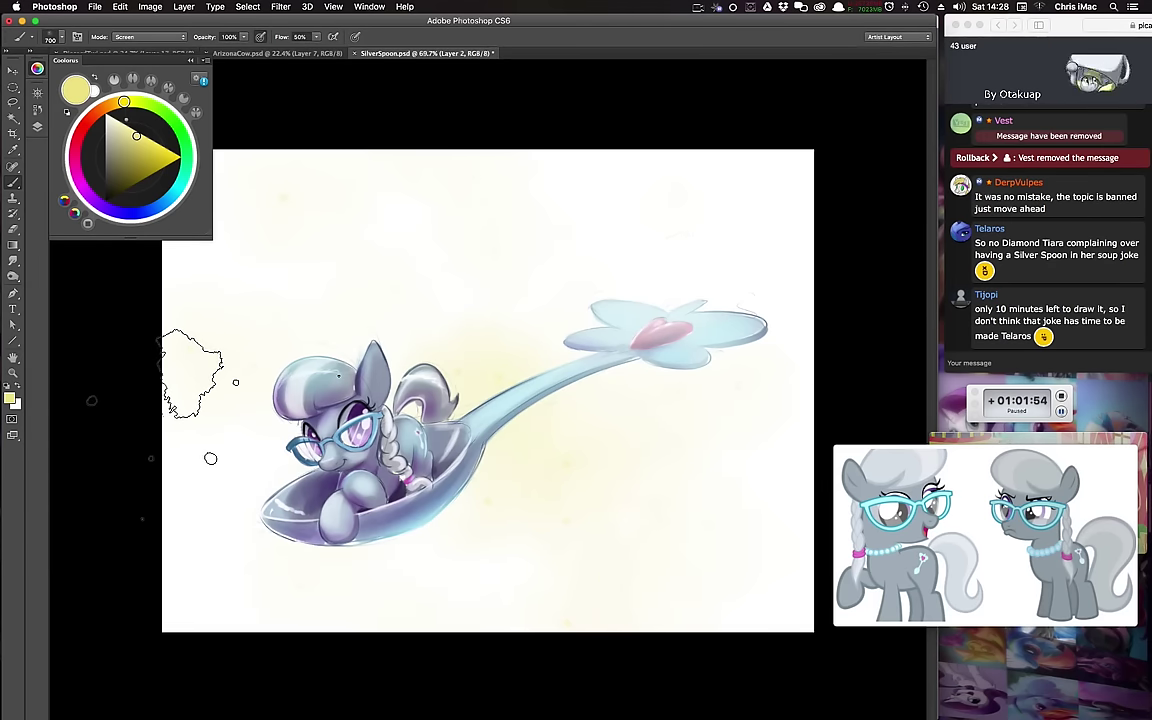
Step: Shift the yellow background wash to a pale pink with Hue/Saturation, then return to the Brush tool
{"action": "key", "text": "ctrl+u"}
{"action": "left_click_drag", "start_coordinate": [736, 578], "coordinate": [713, 583]}
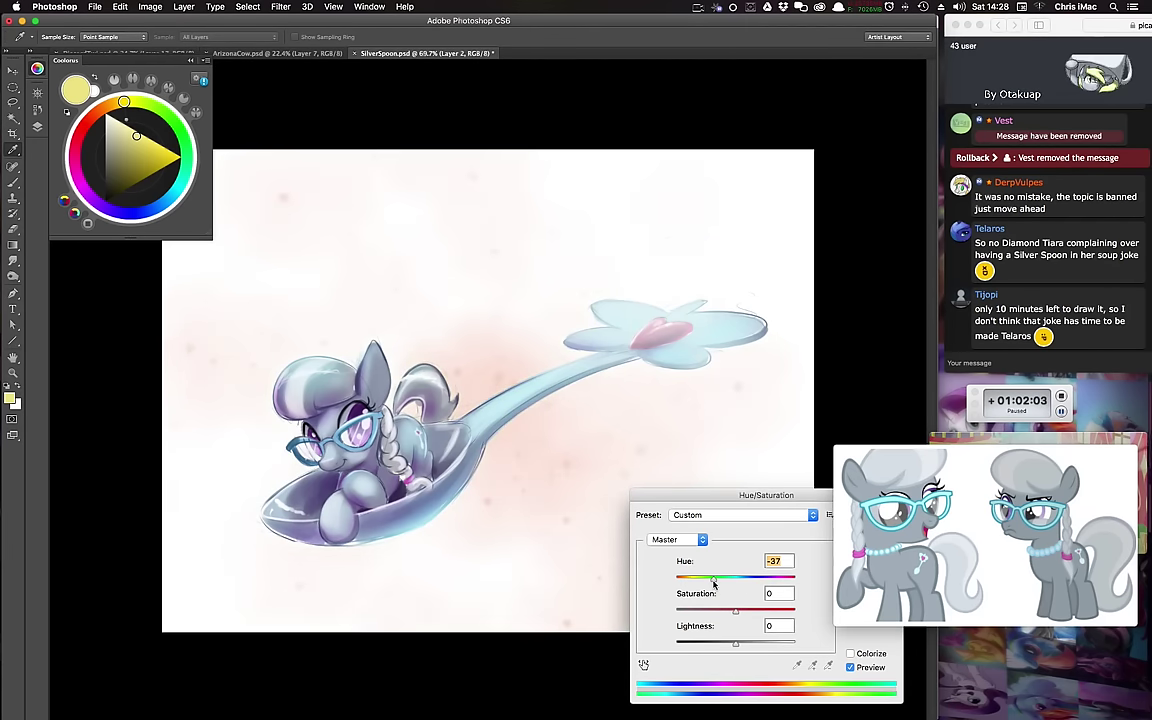
{"action": "left_click_drag", "start_coordinate": [757, 499], "coordinate": [622, 472]}
{"action": "left_click", "coordinate": [743, 465]}
{"action": "key", "text": "b"}
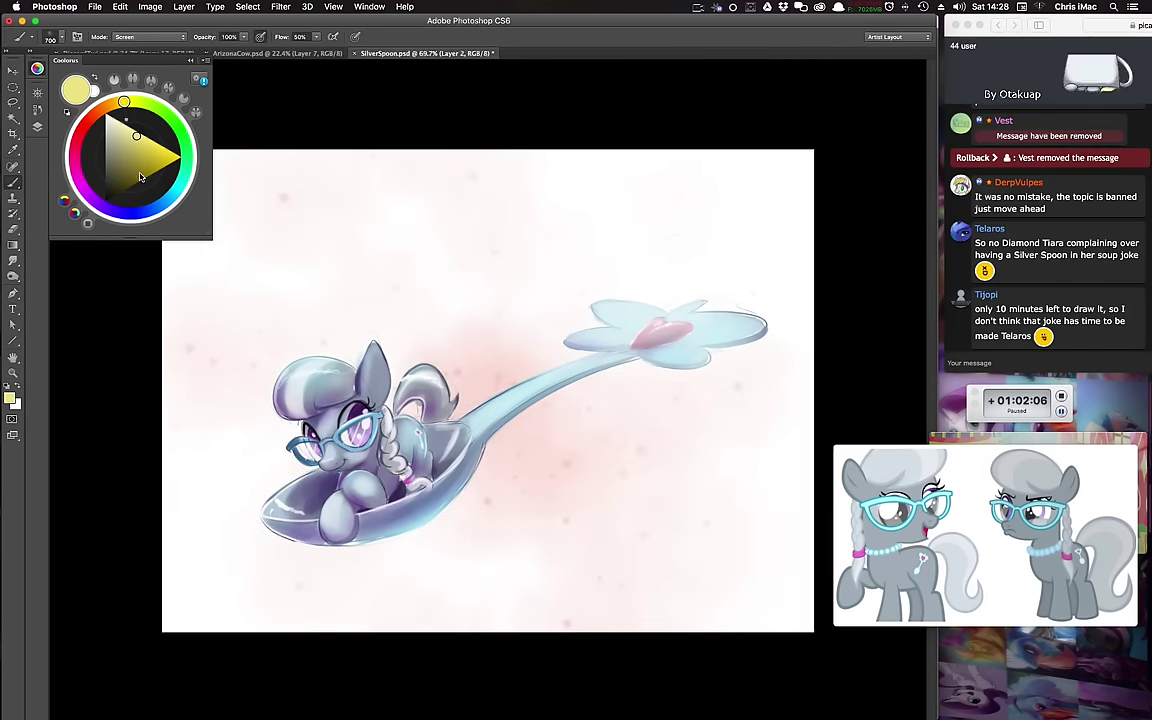
Step: Choose the 452 px textured brush preset and set the painting colour to pink
{"action": "right_click", "coordinate": [592, 410]}
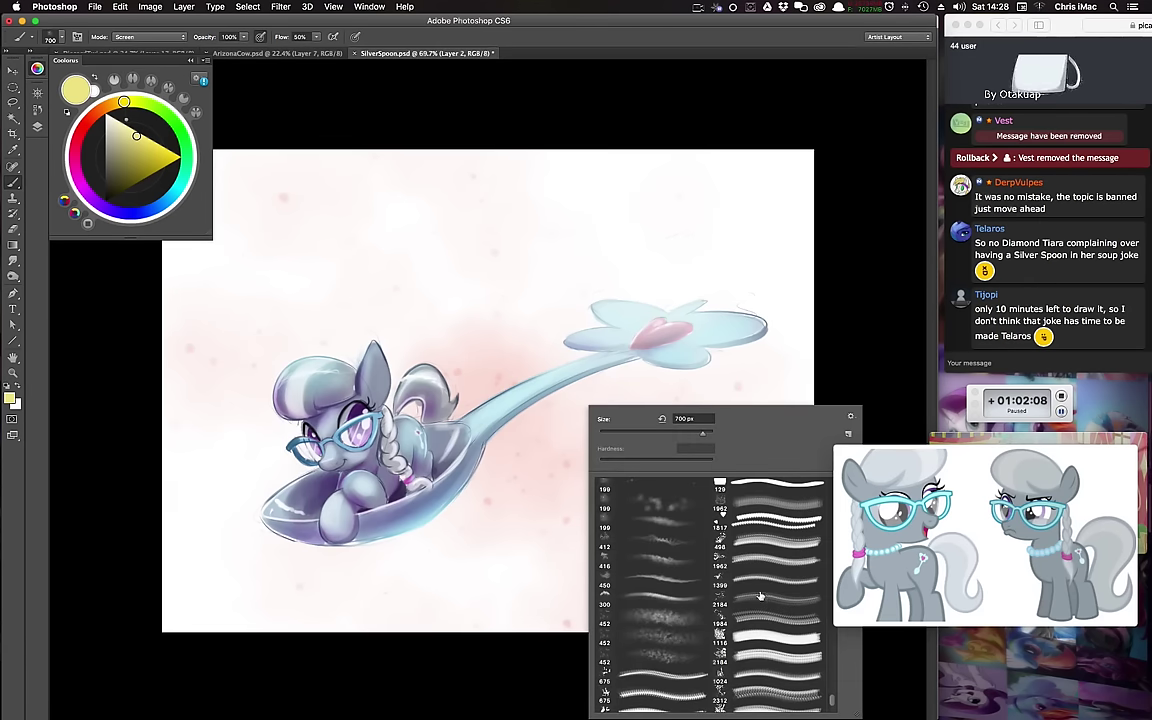
{"action": "scroll", "coordinate": [675, 565], "scroll_direction": "down", "scroll_amount": 3}
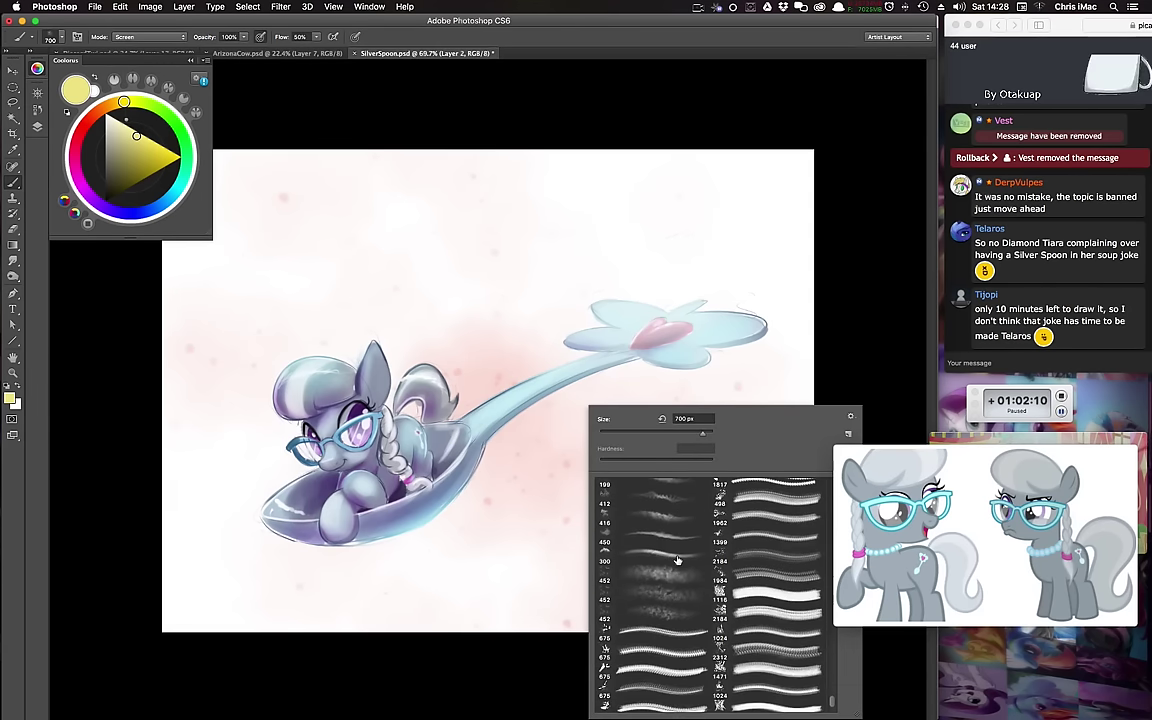
{"action": "left_click", "coordinate": [374, 686]}
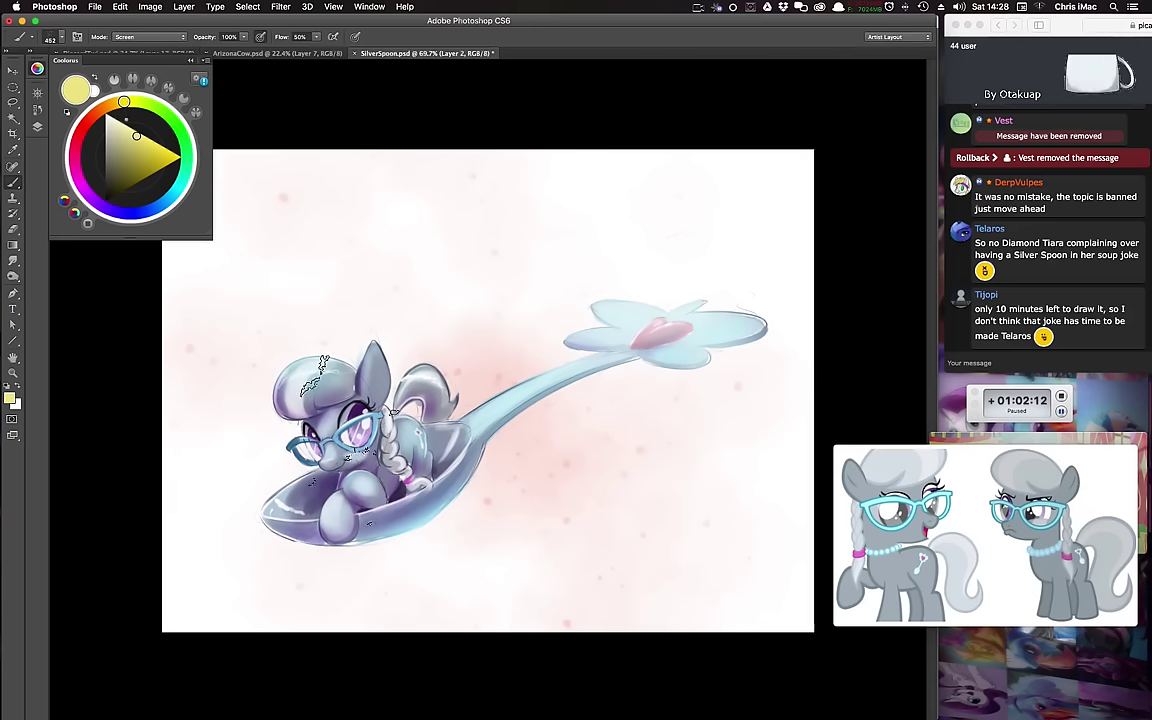
{"action": "left_click_drag", "start_coordinate": [81, 179], "coordinate": [75, 150]}
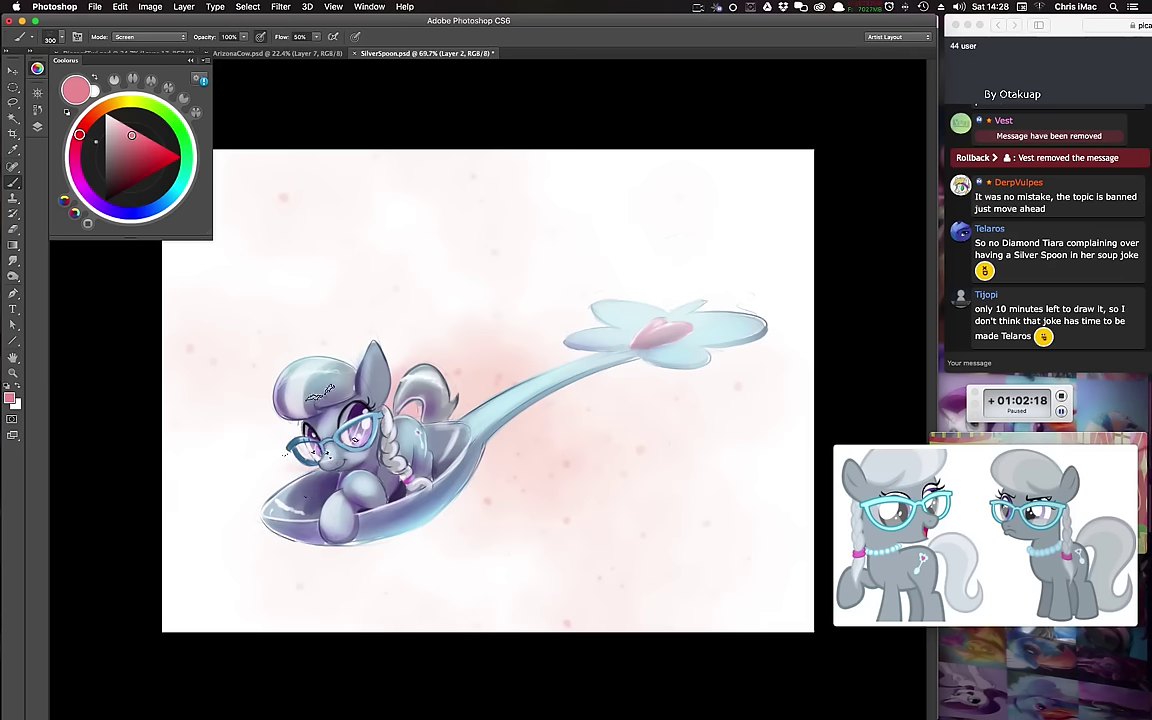
Step: Paint a pink textured wash beside the pony's face and around the spoon handle, enlarging the brush to 800 px
{"action": "left_click_drag", "start_coordinate": [300, 448], "coordinate": [255, 446]}
{"action": "key", "text": "]"}
{"action": "key", "text": "]"}
{"action": "key", "text": "]"}
{"action": "key", "text": "]"}
{"action": "key", "text": "]"}
{"action": "left_click", "coordinate": [534, 364]}
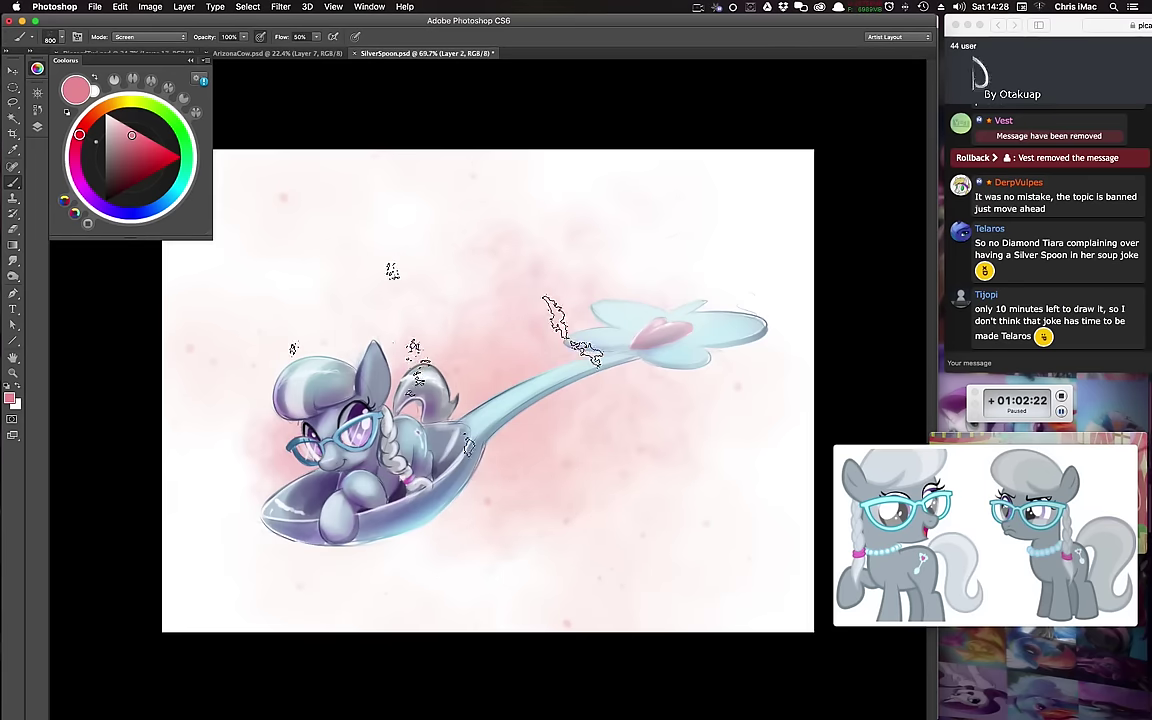
Step: Paint pale yellow texture around the spoon handle and blue-violet texture beneath the spoon bowl
{"action": "left_click", "coordinate": [186, 147]}
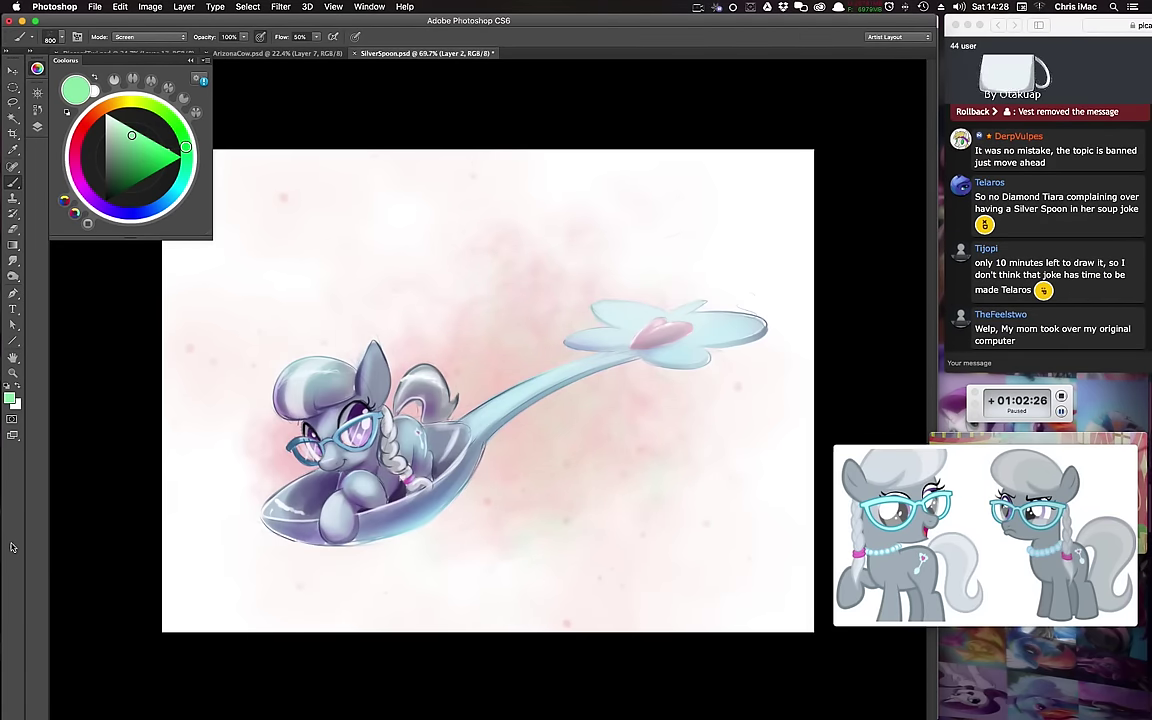
{"action": "left_click", "coordinate": [126, 101]}
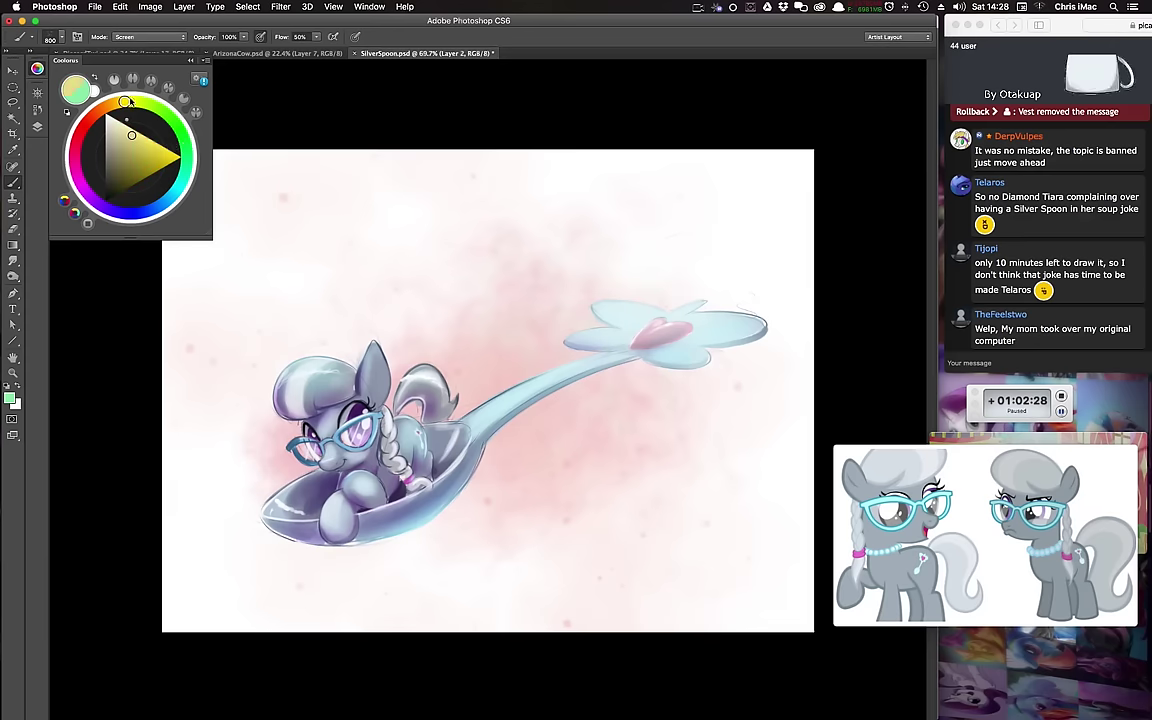
{"action": "left_click_drag", "start_coordinate": [632, 400], "coordinate": [560, 500]}
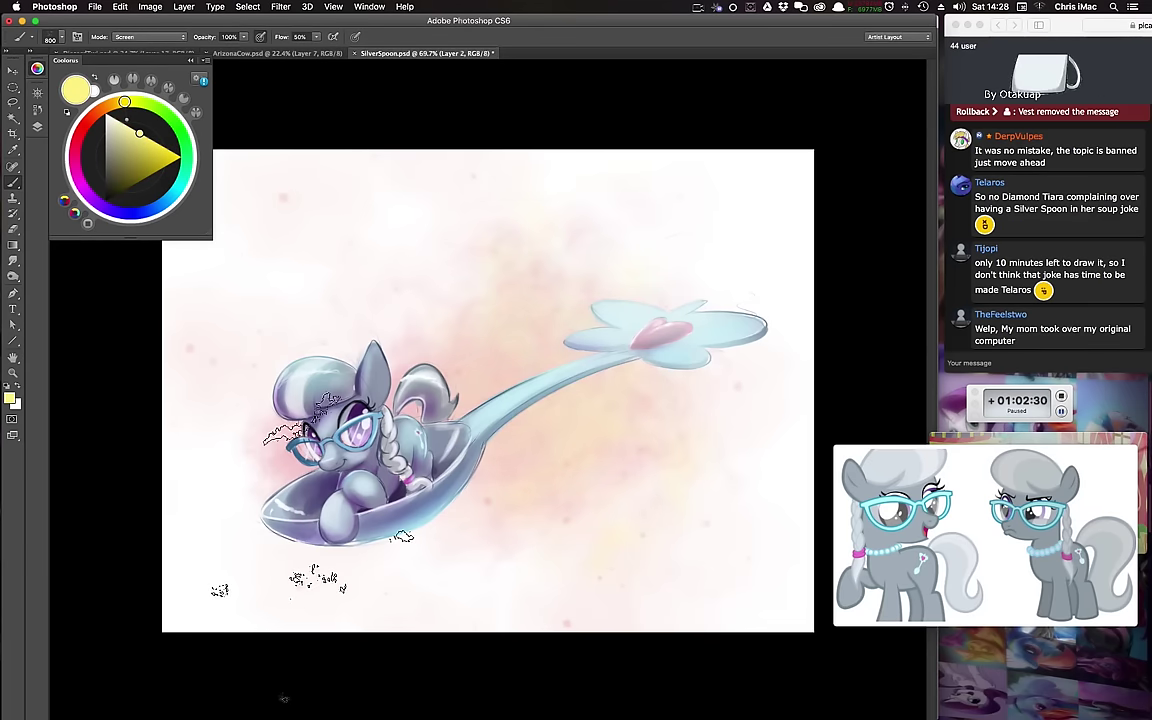
{"action": "left_click", "coordinate": [138, 212]}
{"action": "mouse_move", "coordinate": [257, 326]}
{"action": "left_mouse_down"}
{"action": "mouse_move", "coordinate": [321, 586]}
{"action": "mouse_move", "coordinate": [437, 463]}
{"action": "mouse_move", "coordinate": [650, 485]}
{"action": "left_mouse_up"}
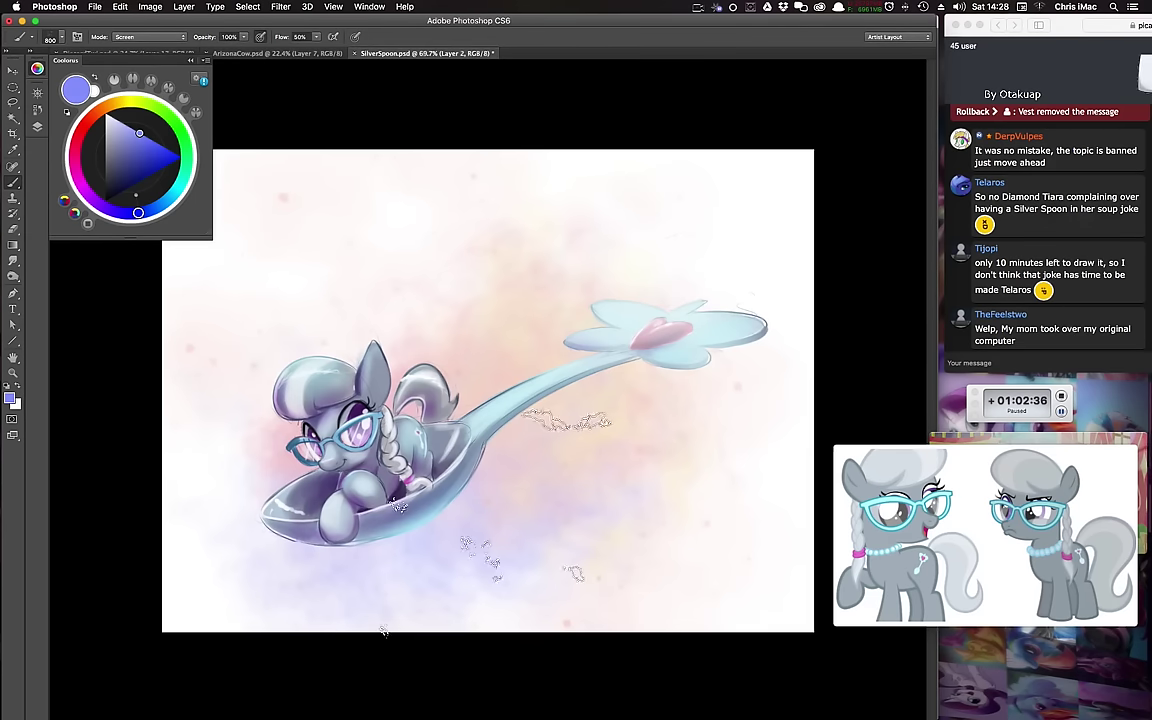
Step: Move the background wash slightly up and right, and adjust its Hue/Saturation to hue -24, saturation +38, lightness +4
{"action": "key", "text": "v"}
{"action": "left_click_drag", "start_coordinate": [584, 505], "coordinate": [581, 463]}
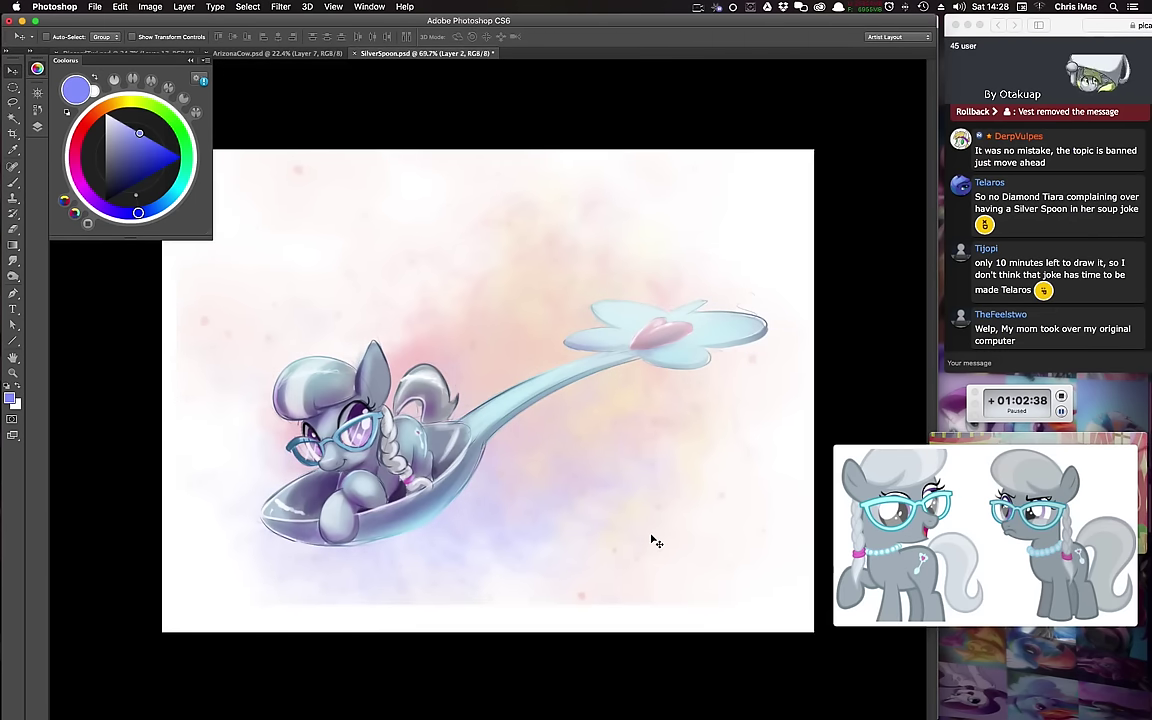
{"action": "key", "text": "super+u"}
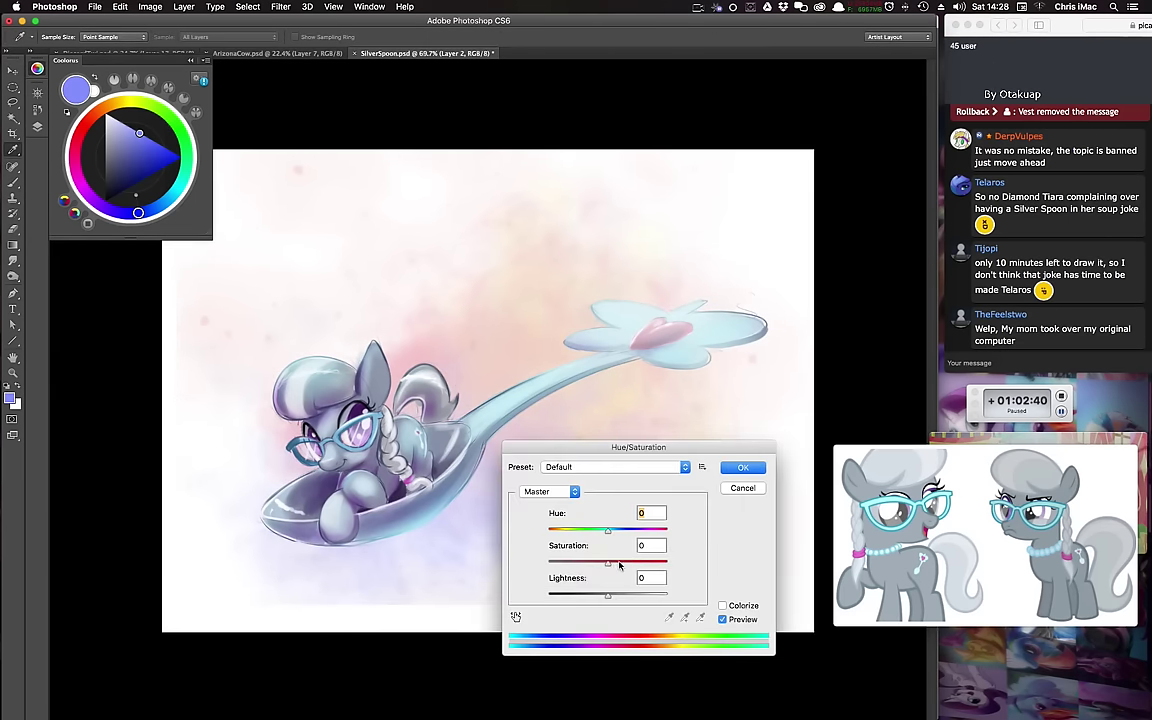
{"action": "left_click_drag", "start_coordinate": [619, 565], "coordinate": [608, 598]}
{"action": "left_click_drag", "start_coordinate": [607, 530], "coordinate": [594, 537]}
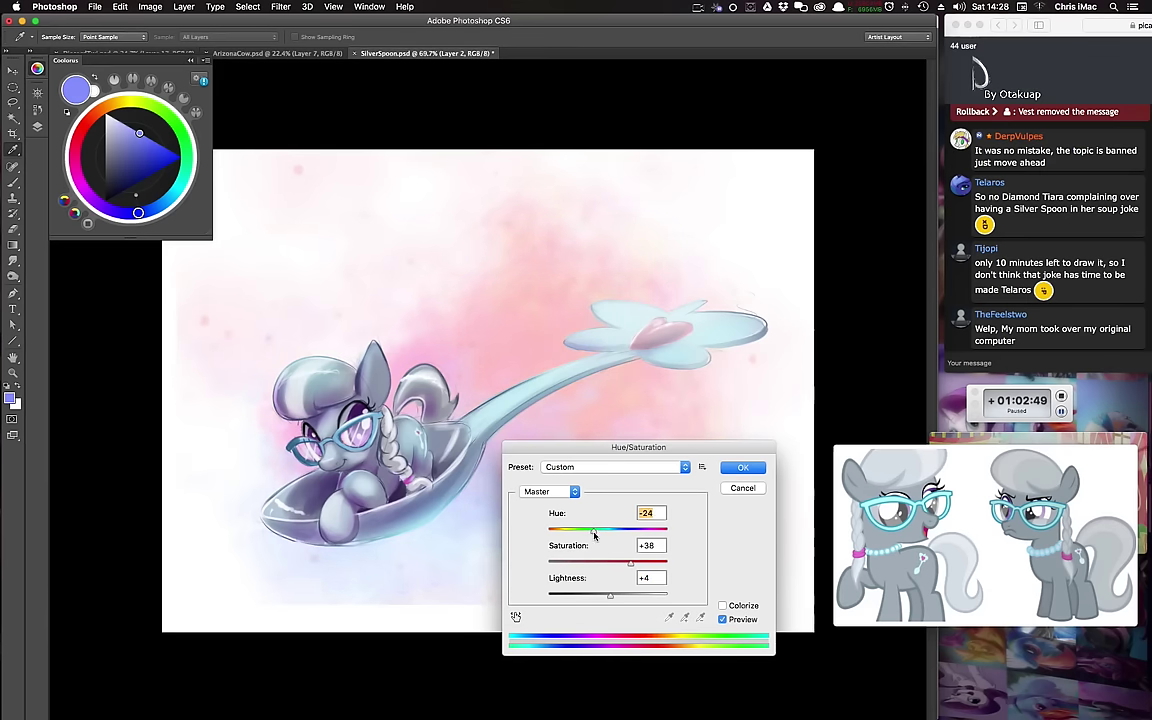
{"action": "left_click", "coordinate": [742, 468]}
{"action": "key", "text": "b"}
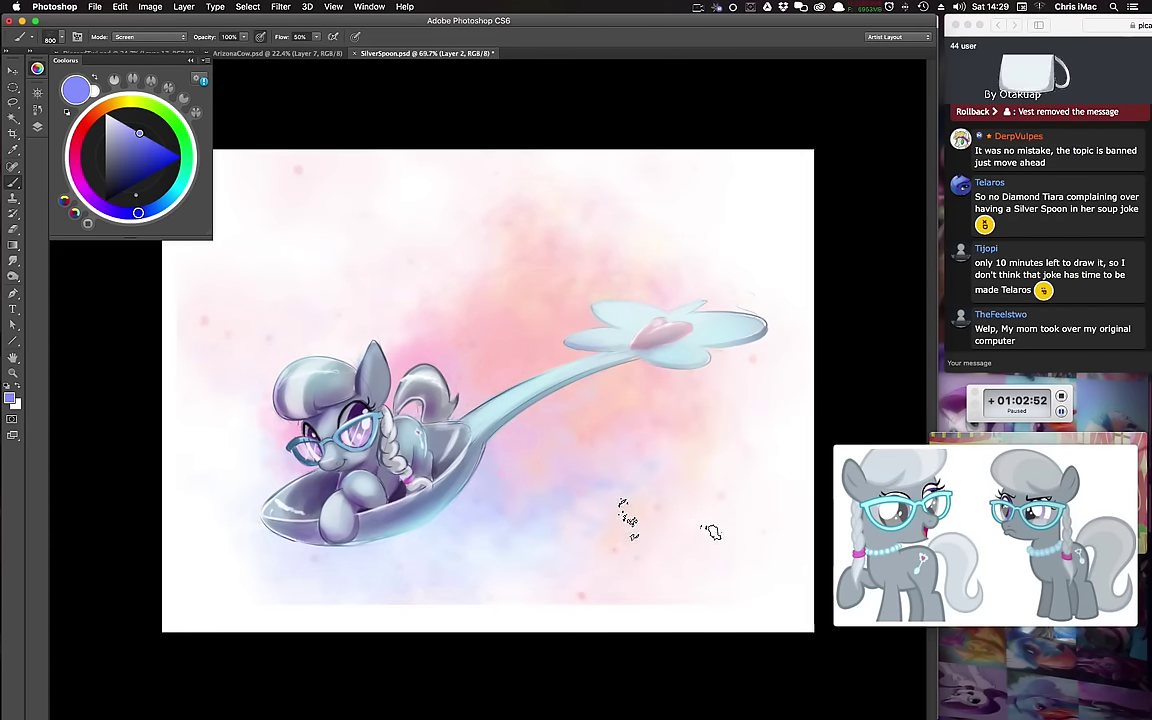
Step: Smudge the wash's hard lower edge into the white background, using 80 px and 175 px Smudge brushes at 57% strength
{"action": "right_click", "coordinate": [624, 477]}
{"action": "left_click", "coordinate": [792, 260]}
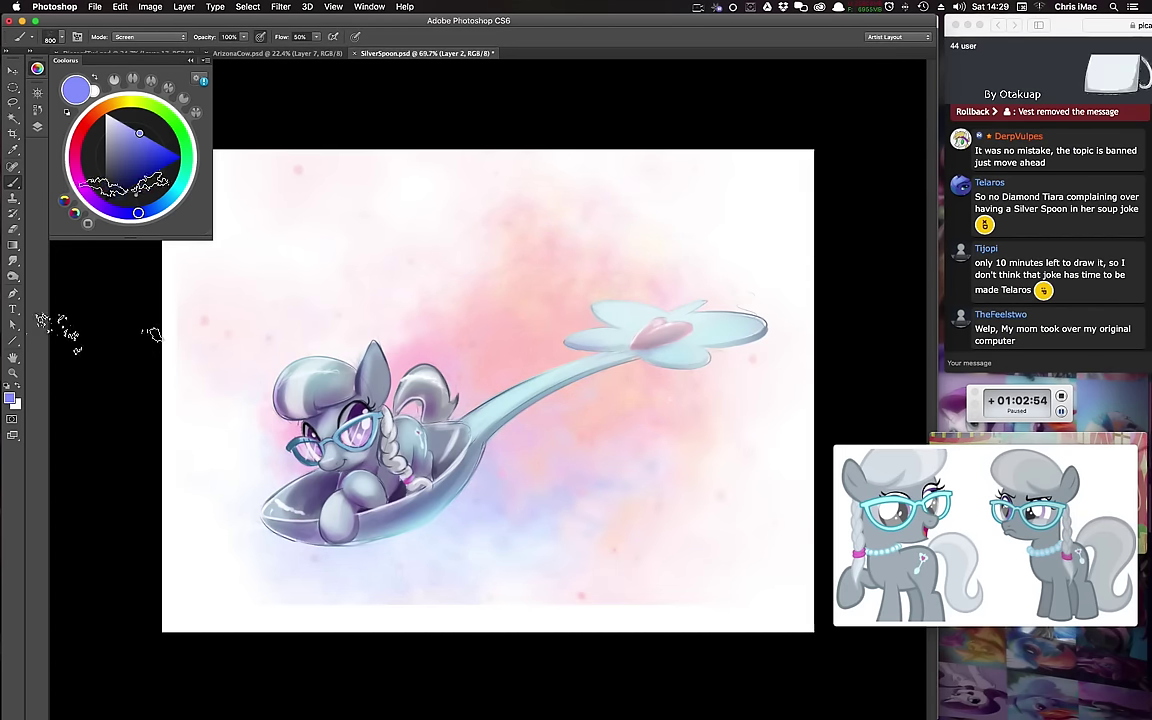
{"action": "left_click", "coordinate": [13, 260]}
{"action": "key", "text": "["}
{"action": "key", "text": "["}
{"action": "key", "text": "["}
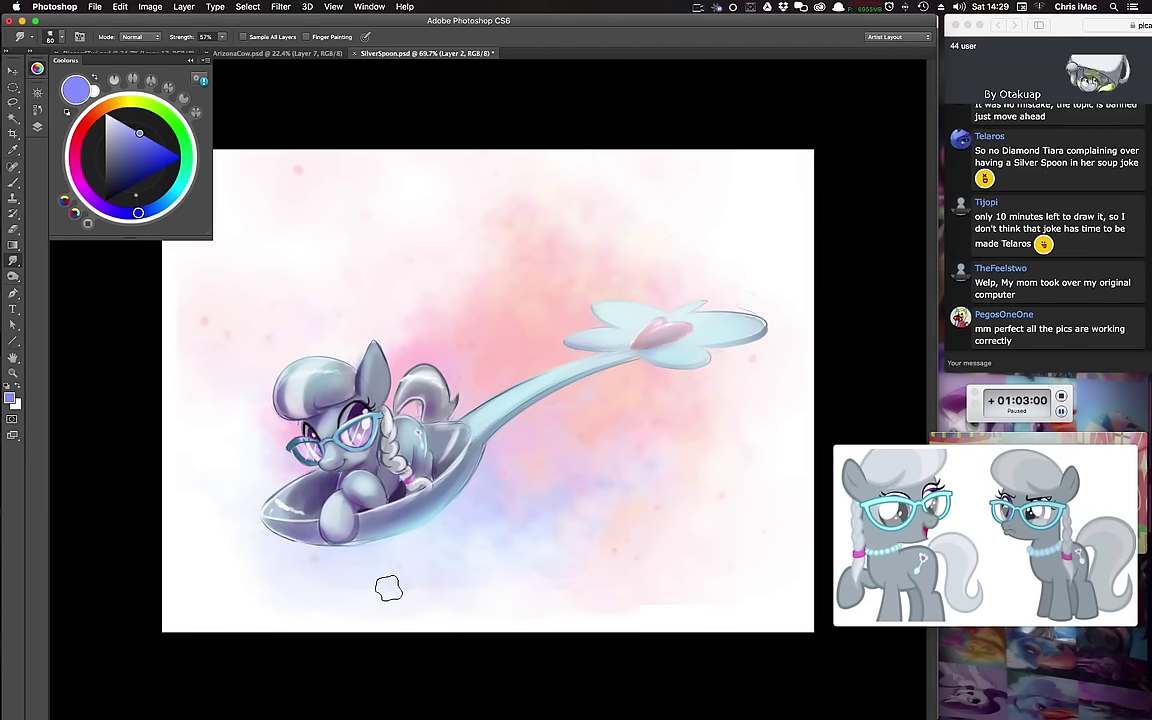
{"action": "key", "text": "bracketright"}
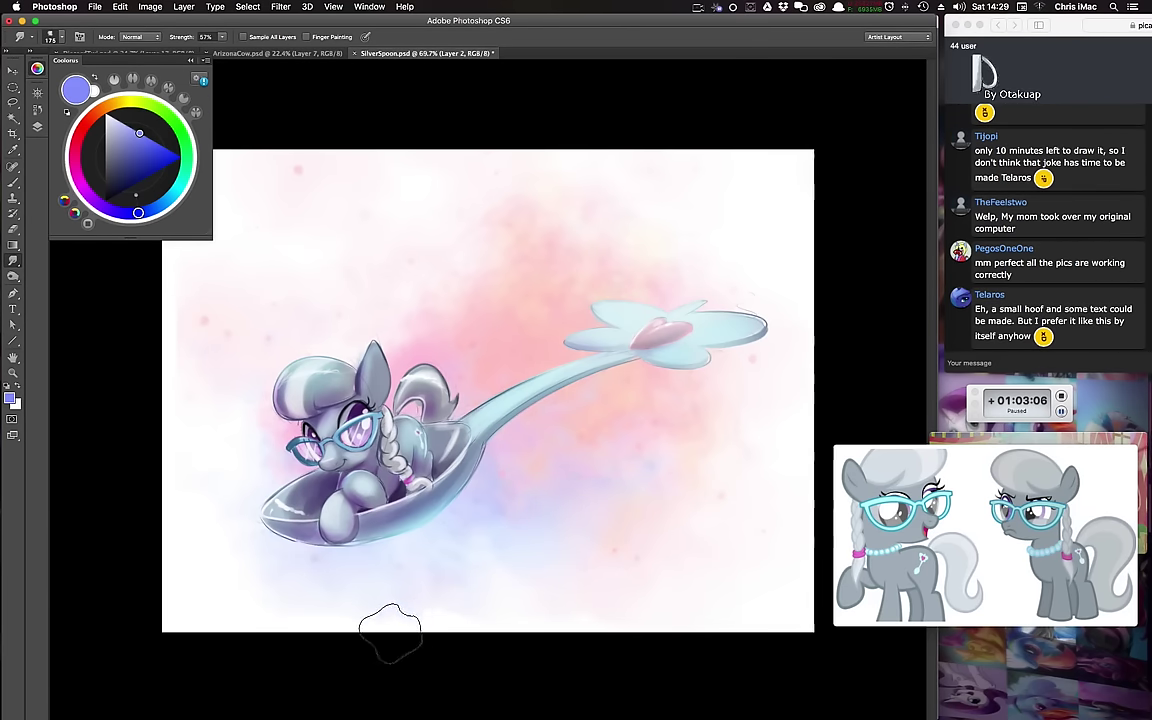
Step: Switch to the Brush tool with the 300 px splatter preset and check its brush tip settings
{"action": "key", "text": "b"}
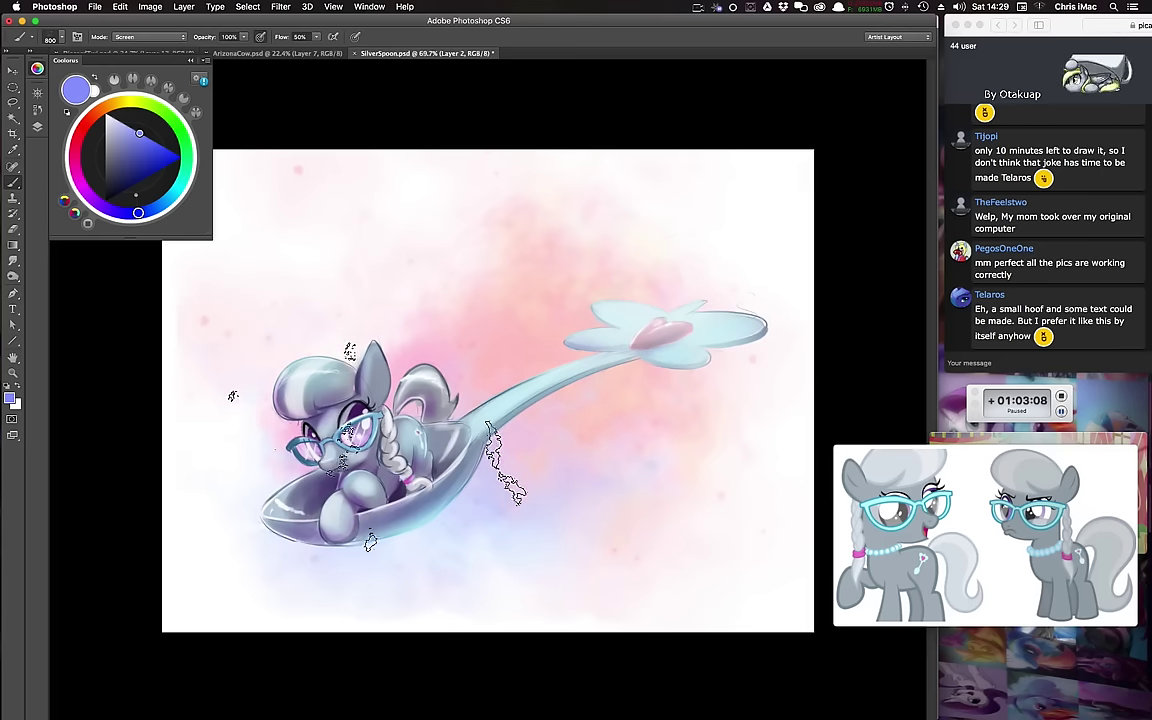
{"action": "right_click", "coordinate": [455, 412]}
{"action": "left_click_drag", "start_coordinate": [695, 694], "coordinate": [695, 697]}
{"action": "left_click", "coordinate": [558, 596]}
{"action": "key", "text": "Return"}
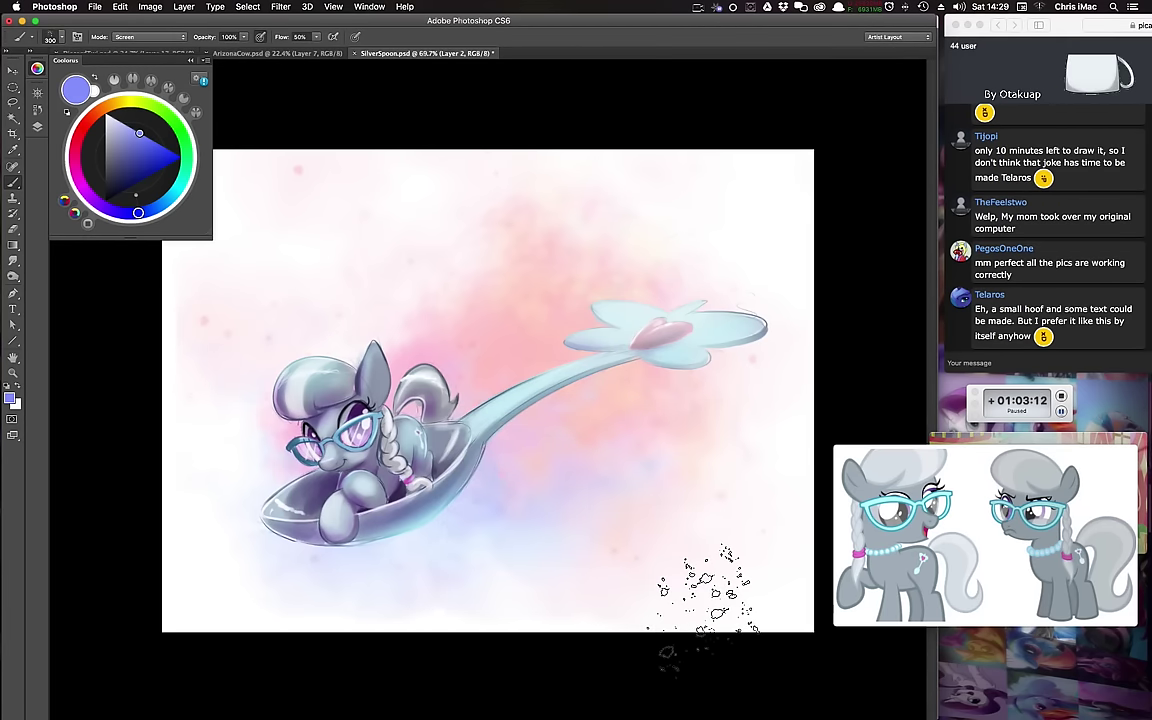
{"action": "key", "text": "F5"}
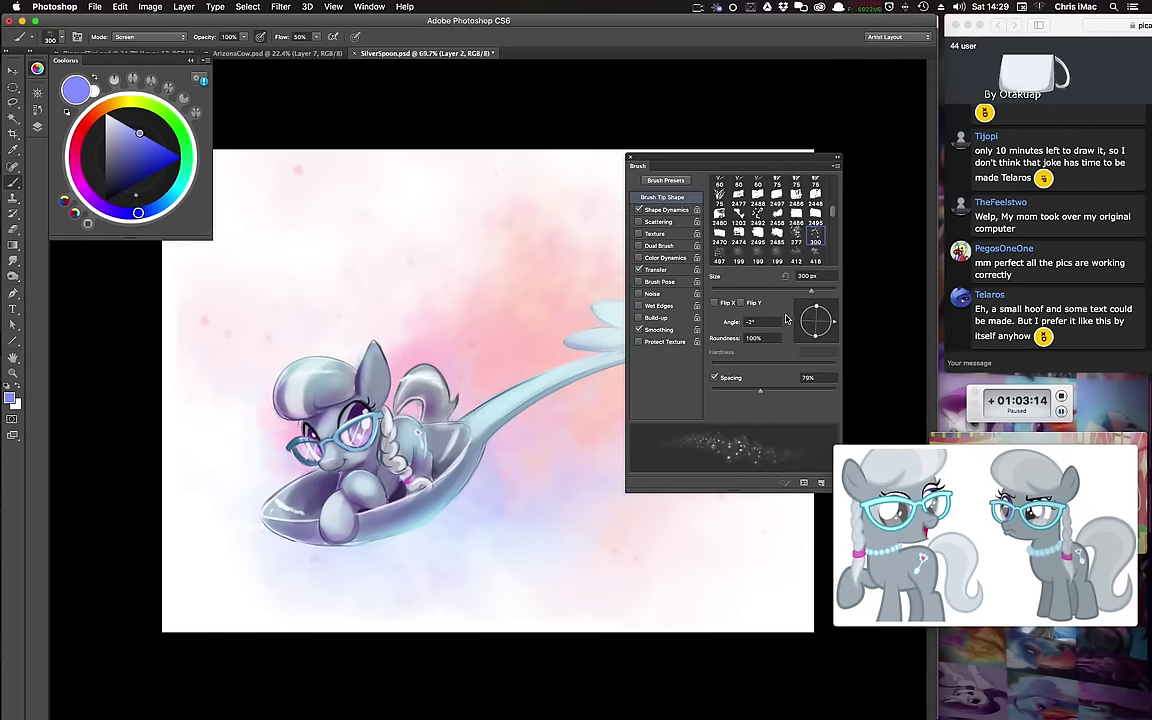
{"action": "key", "text": "F5"}
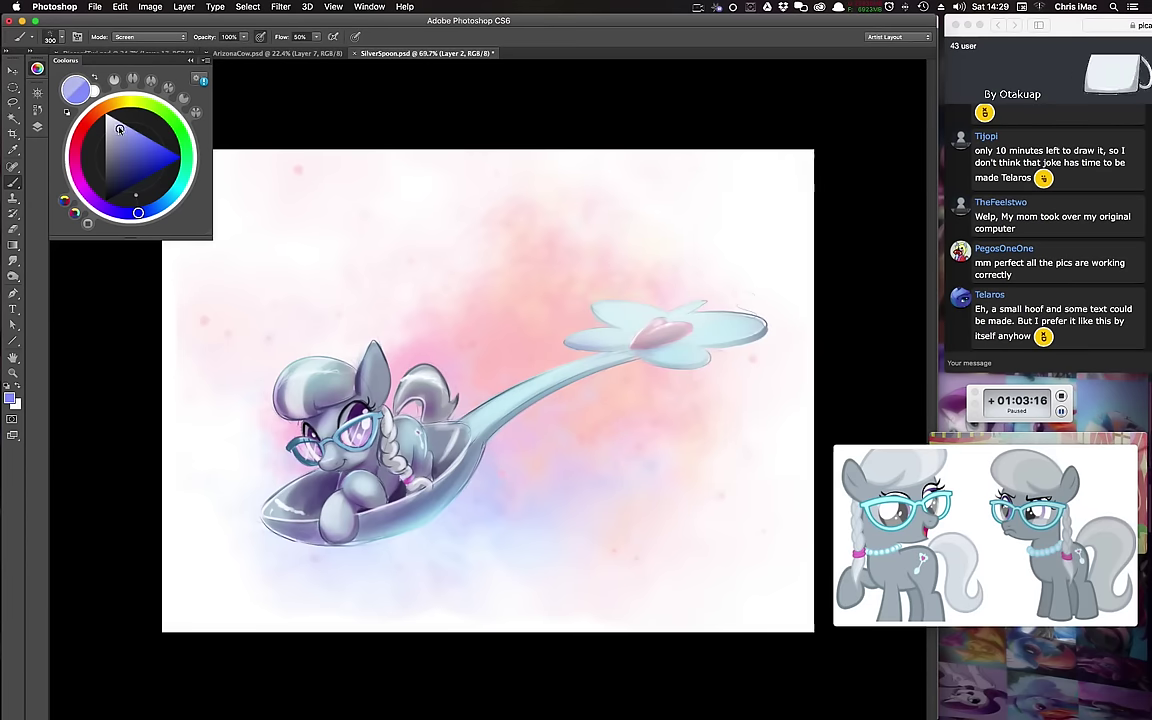
Step: Paint very pale cyan speckles over the wash around the spoon handle, enlarging the splatter brush to 600 px
{"action": "left_click_drag", "start_coordinate": [120, 129], "coordinate": [117, 121]}
{"action": "left_click_drag", "start_coordinate": [172, 196], "coordinate": [179, 187]}
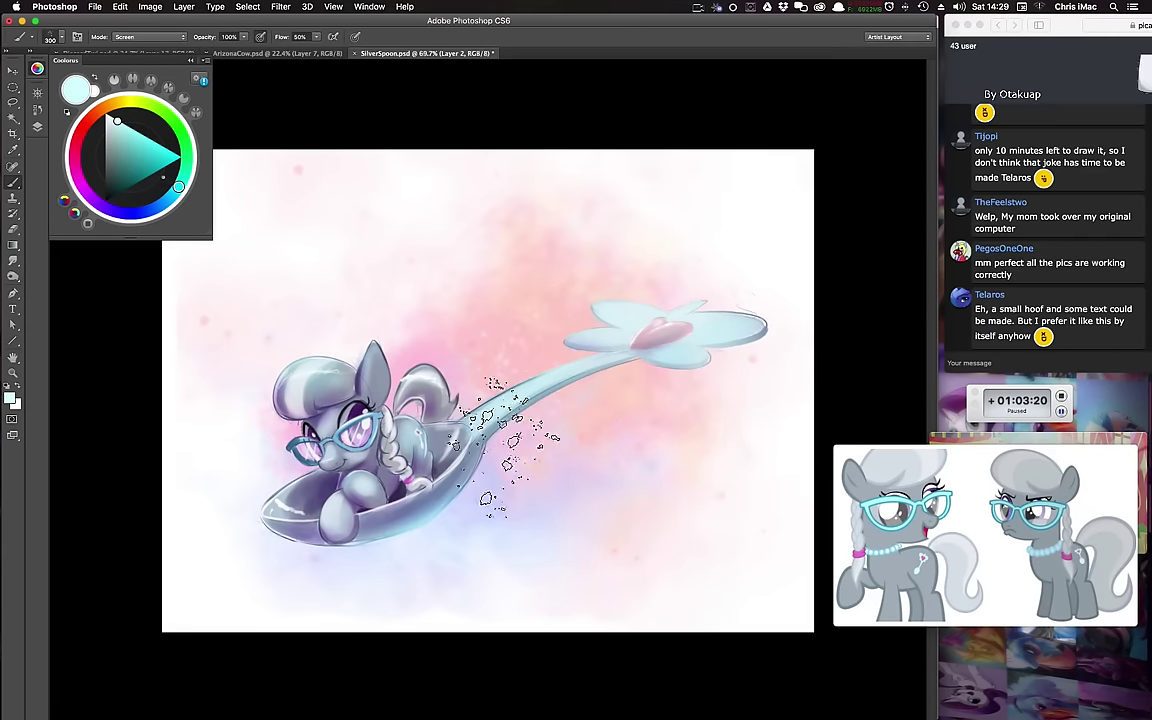
{"action": "key", "text": "bracketright"}
{"action": "key", "text": "bracketright"}
{"action": "key", "text": "bracketright"}
{"action": "left_click_drag", "start_coordinate": [655, 380], "coordinate": [308, 605]}
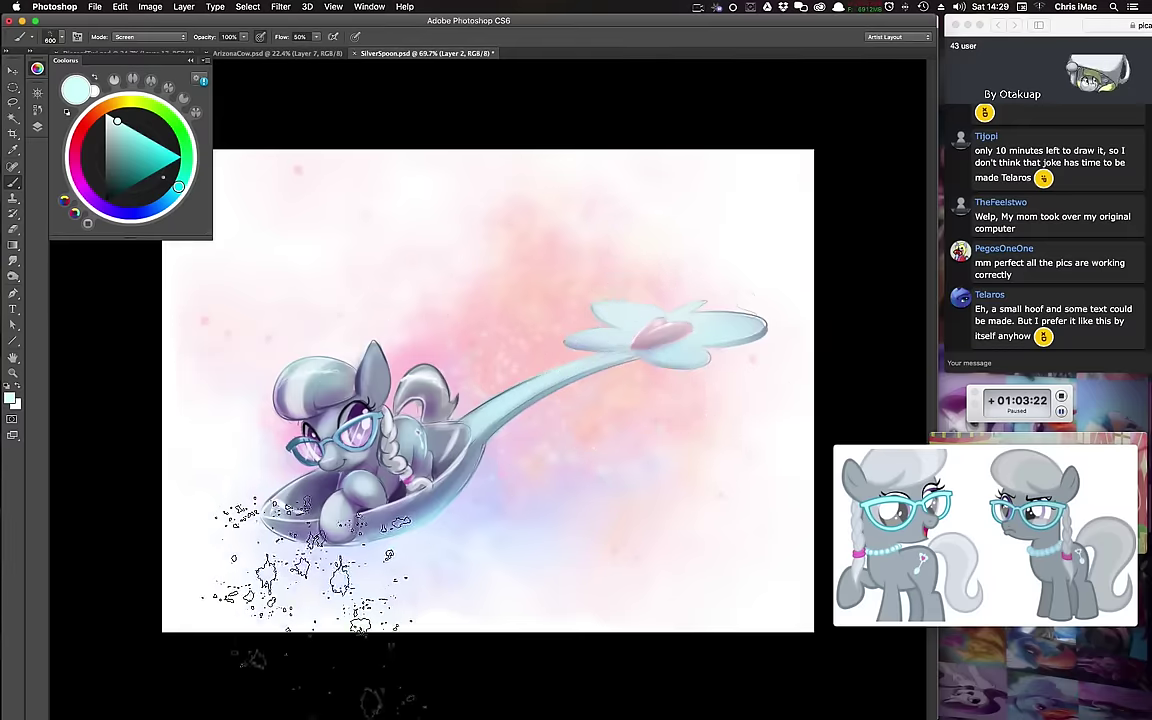
Step: Reduce the splatter brush to 40 px
{"action": "key", "text": "bracketleft"}
{"action": "key", "text": "bracketleft"}
{"action": "key", "text": "bracketleft"}
{"action": "key", "text": "bracketleft"}
{"action": "key", "text": "bracketleft"}
{"action": "key", "text": "bracketleft"}
{"action": "key", "text": "bracketleft"}
{"action": "key", "text": "bracketleft"}
{"action": "key", "text": "bracketleft"}
{"action": "key", "text": "bracketleft"}
{"action": "key", "text": "bracketleft"}
{"action": "key", "text": "bracketleft"}
{"action": "key", "text": "bracketleft"}
{"action": "key", "text": "bracketleft"}
{"action": "key", "text": "bracketleft"}
{"action": "key", "text": "bracketleft"}
{"action": "key", "text": "bracketleft"}
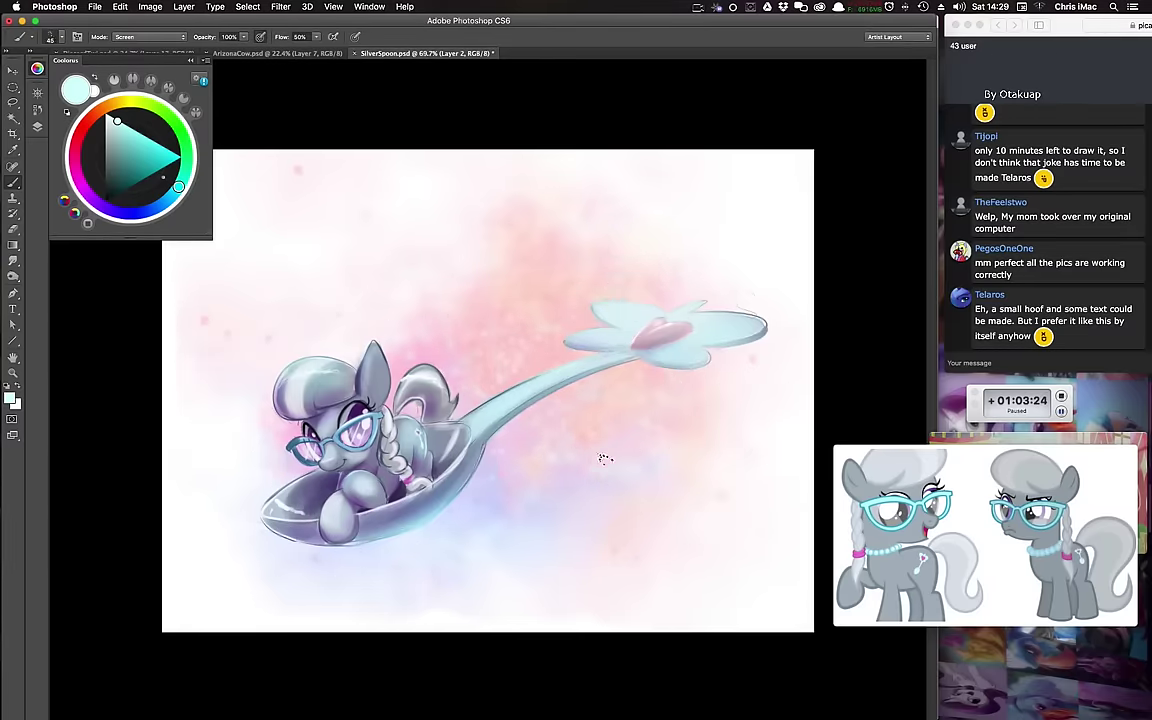
Step: Choose the 8 px scattered dot brush preset and check its Scattering settings
{"action": "right_click", "coordinate": [543, 407]}
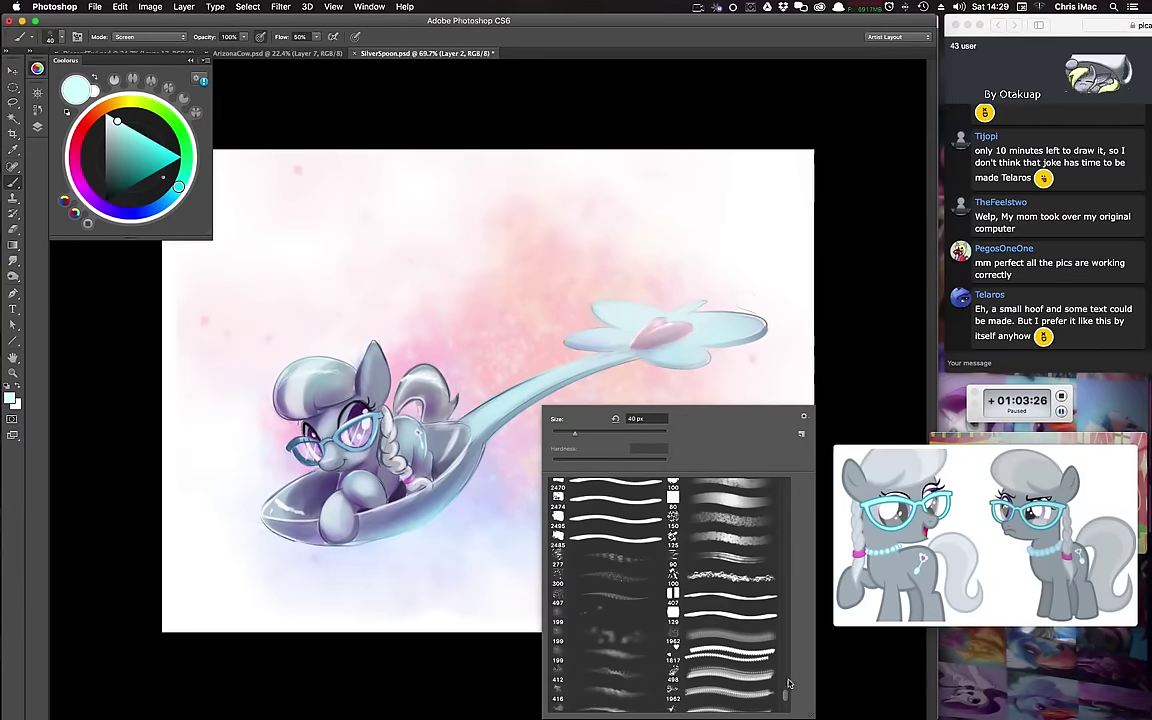
{"action": "left_click_drag", "start_coordinate": [788, 683], "coordinate": [786, 610]}
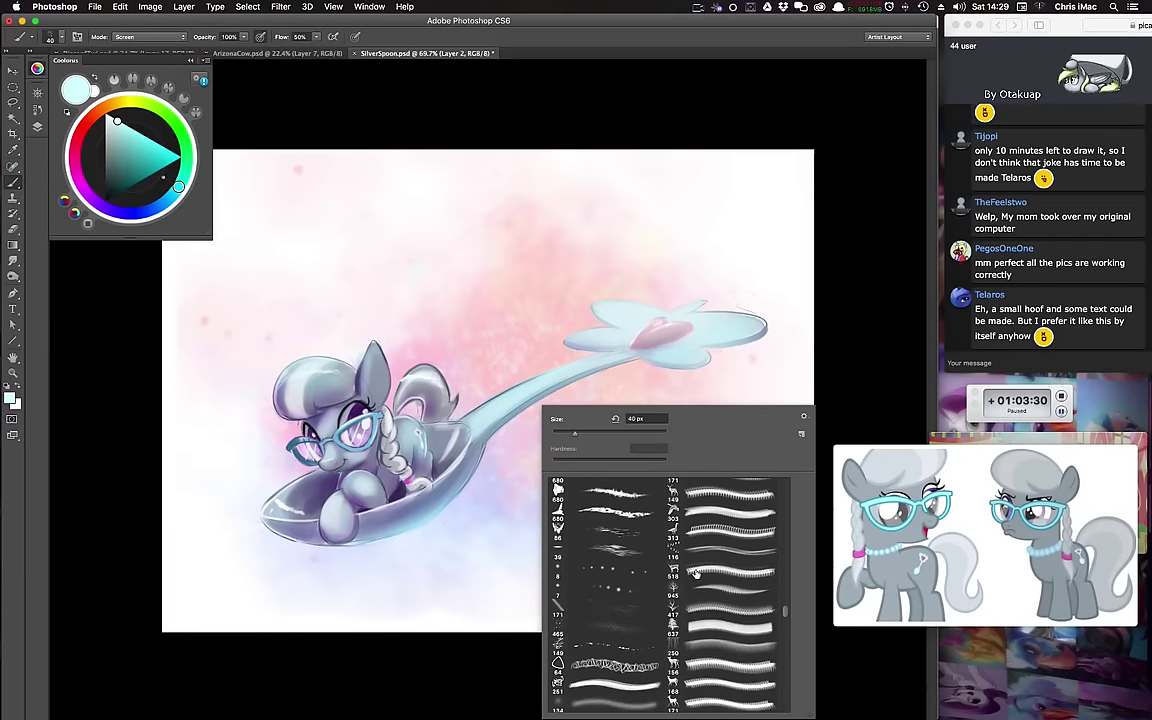
{"action": "left_click", "coordinate": [630, 573]}
{"action": "key", "text": "Return"}
{"action": "key", "text": "F5"}
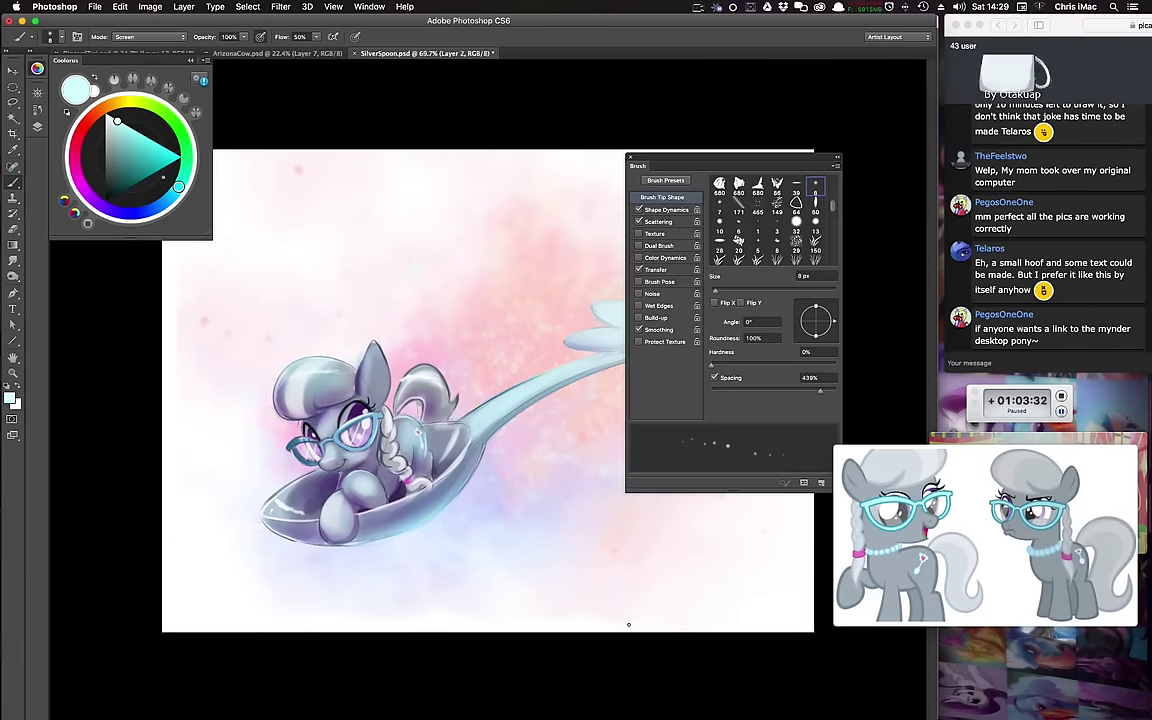
{"action": "left_click", "coordinate": [685, 221]}
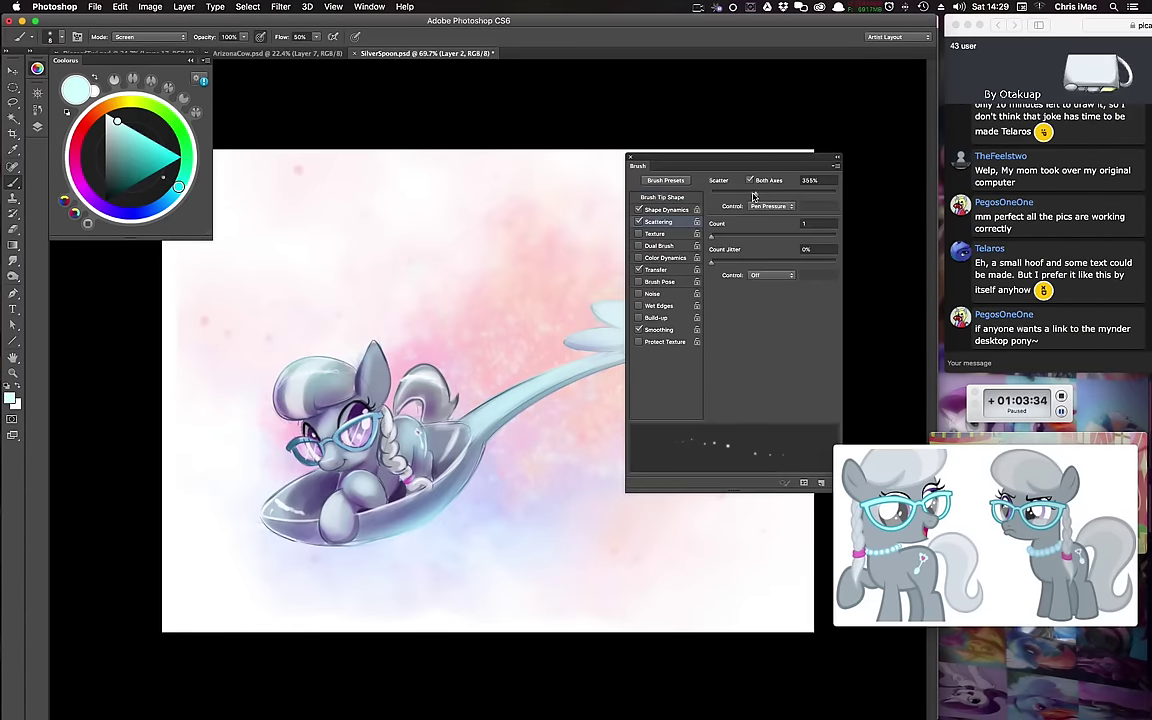
{"action": "left_click", "coordinate": [631, 158]}
Step: Scatter white 15 px sparkle dots over the wash around the spoon handle with the brush in Normal mode
{"action": "left_click", "coordinate": [105, 113]}
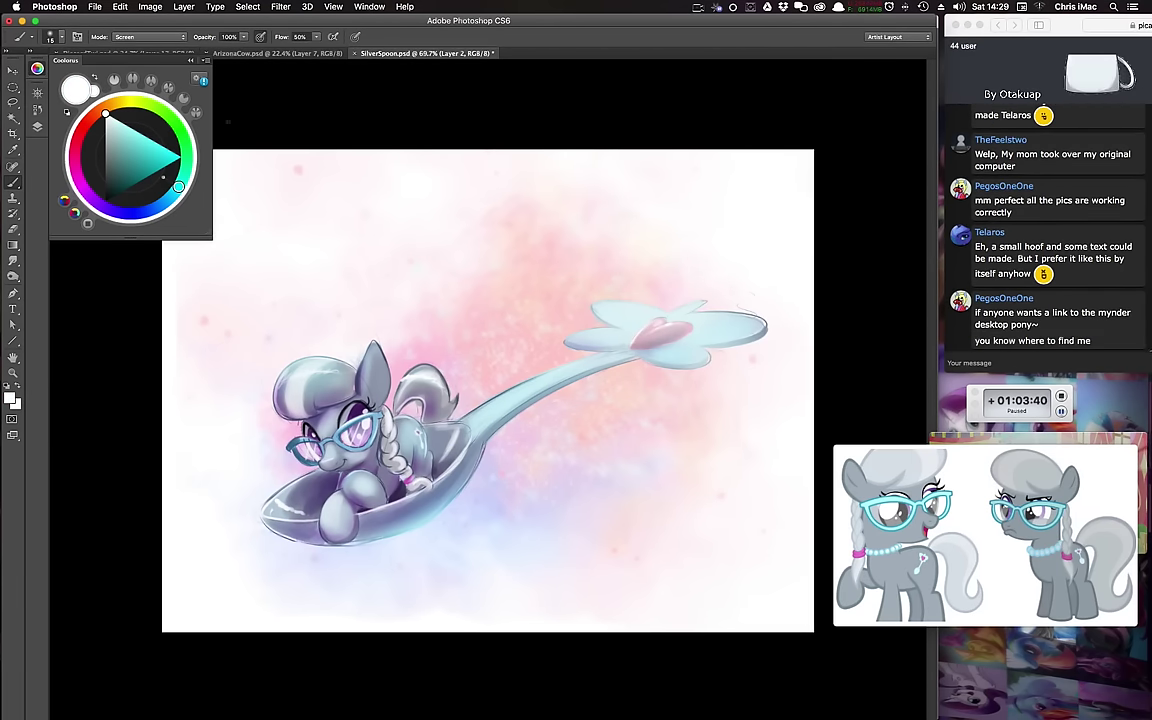
{"action": "left_click", "coordinate": [150, 36]}
{"action": "left_click", "coordinate": [130, 12]}
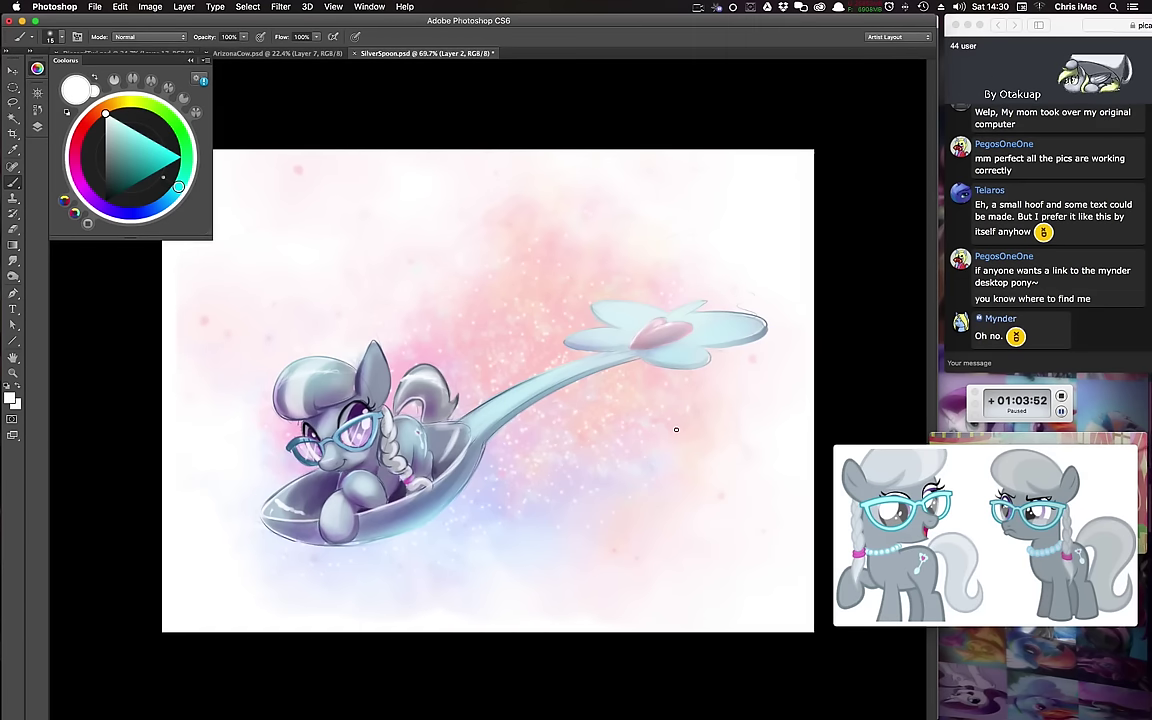
Step: Set Layer4's input Levels to 35, 1.07 and 251, and erase the stray outlines around the flower's tip petal
{"action": "left_click", "coordinate": [37, 126]}
{"action": "left_click", "coordinate": [145, 155]}
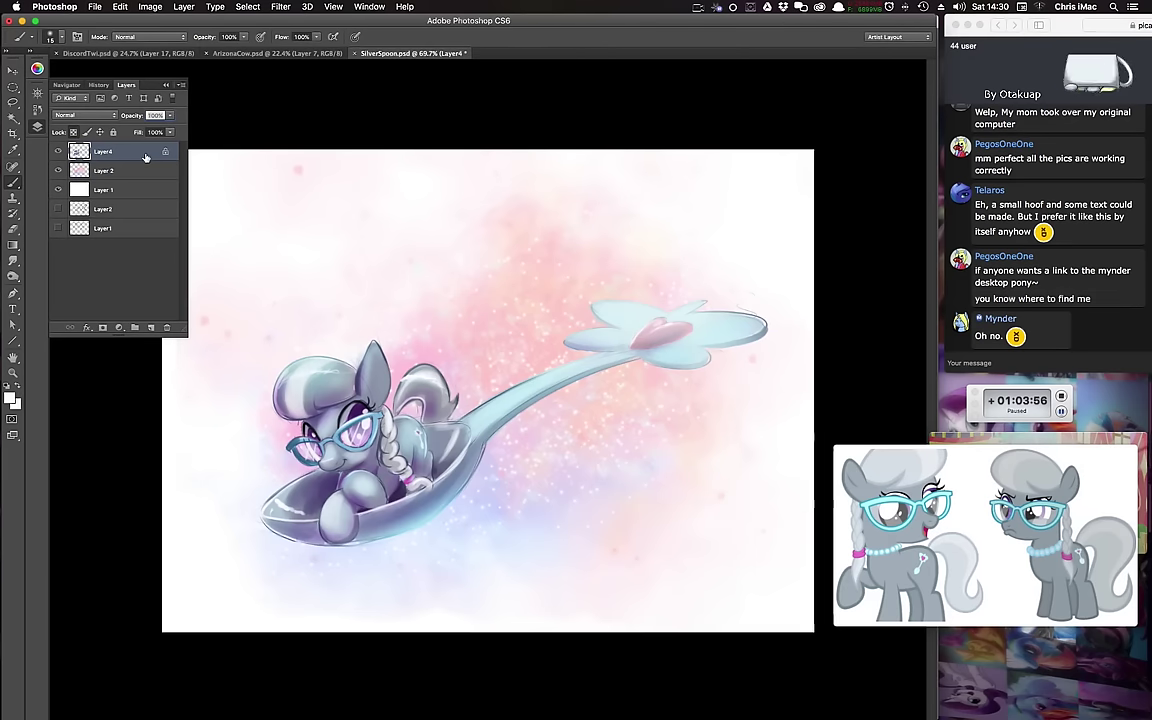
{"action": "key", "text": "super+l"}
{"action": "left_click_drag", "start_coordinate": [660, 314], "coordinate": [679, 312]}
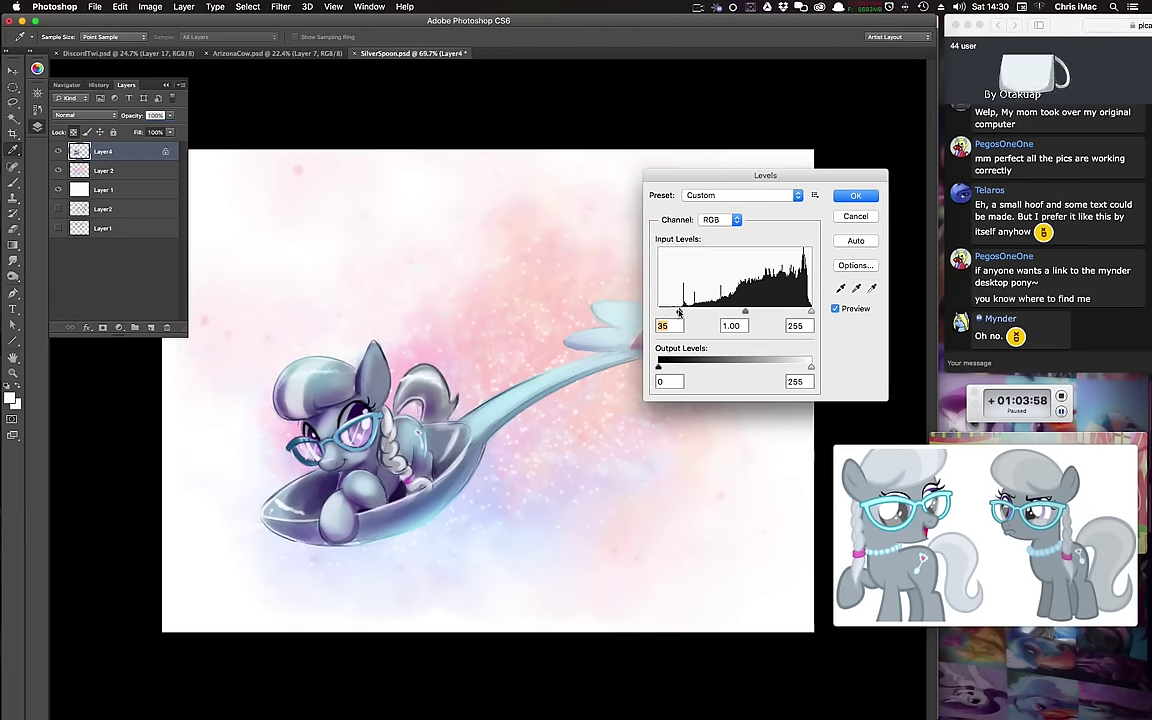
{"action": "mouse_move", "coordinate": [769, 178]}
{"action": "left_mouse_down"}
{"action": "mouse_move", "coordinate": [802, 150]}
{"action": "mouse_move", "coordinate": [843, 266]}
{"action": "mouse_move", "coordinate": [769, 251]}
{"action": "mouse_move", "coordinate": [754, 174]}
{"action": "left_mouse_up"}
{"action": "left_click_drag", "start_coordinate": [795, 311], "coordinate": [725, 309]}
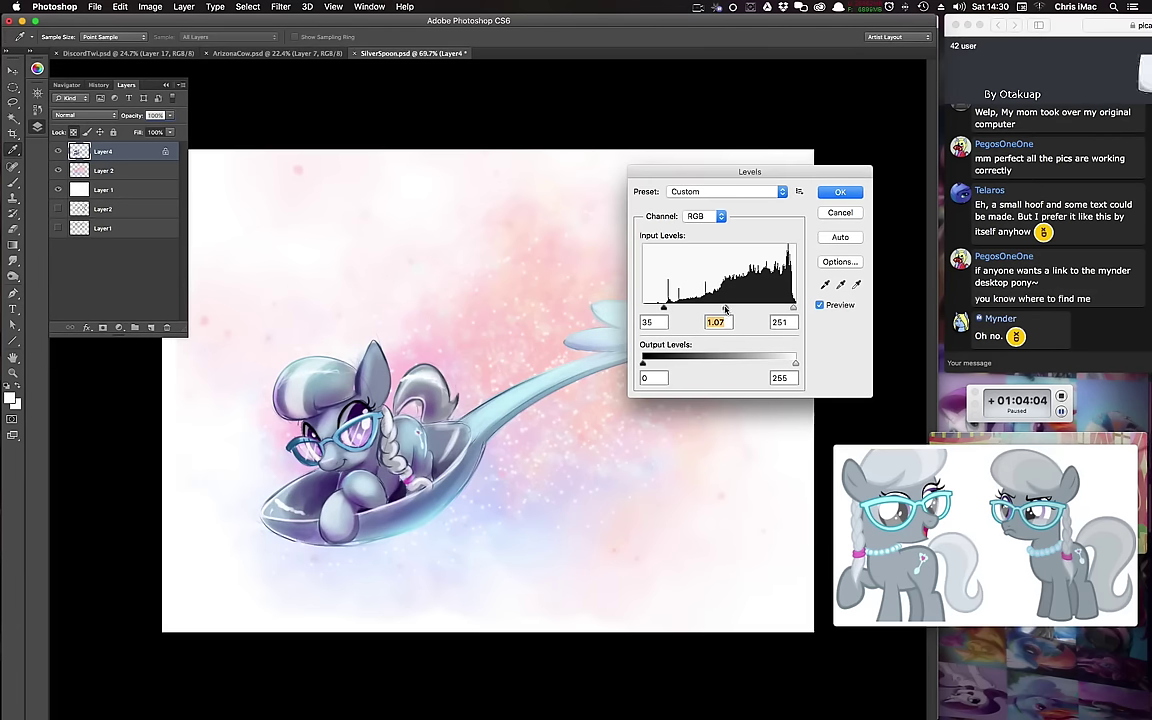
{"action": "left_click", "coordinate": [838, 193]}
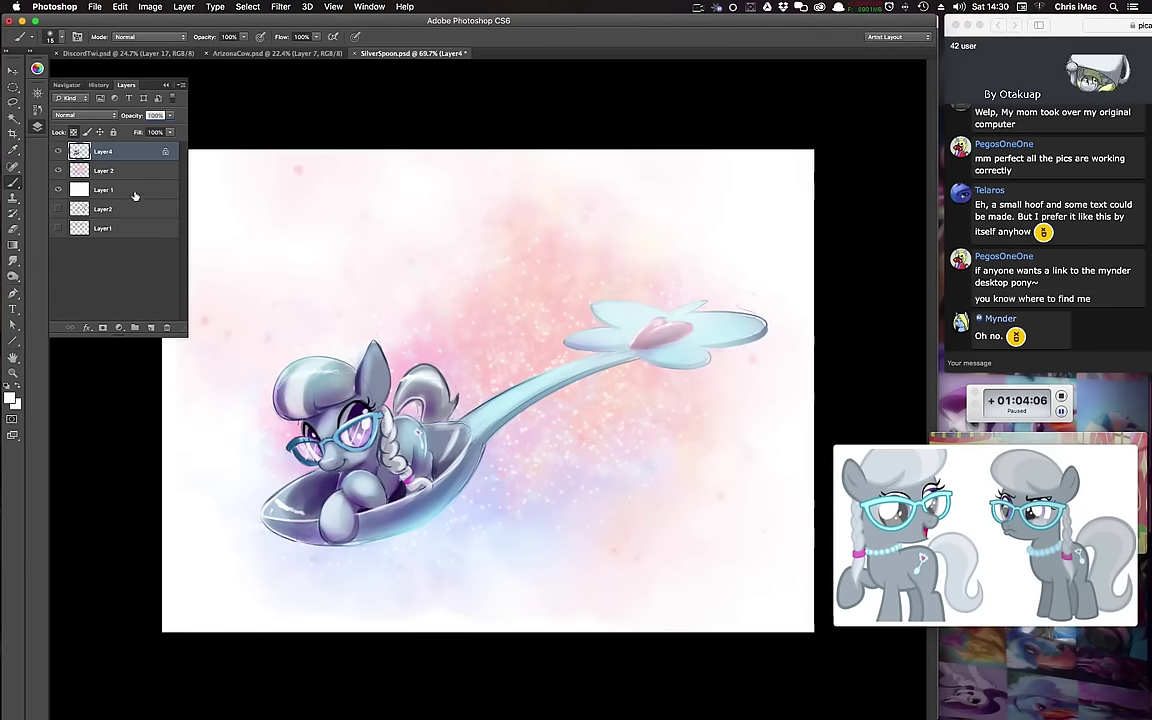
{"action": "key", "text": "e"}
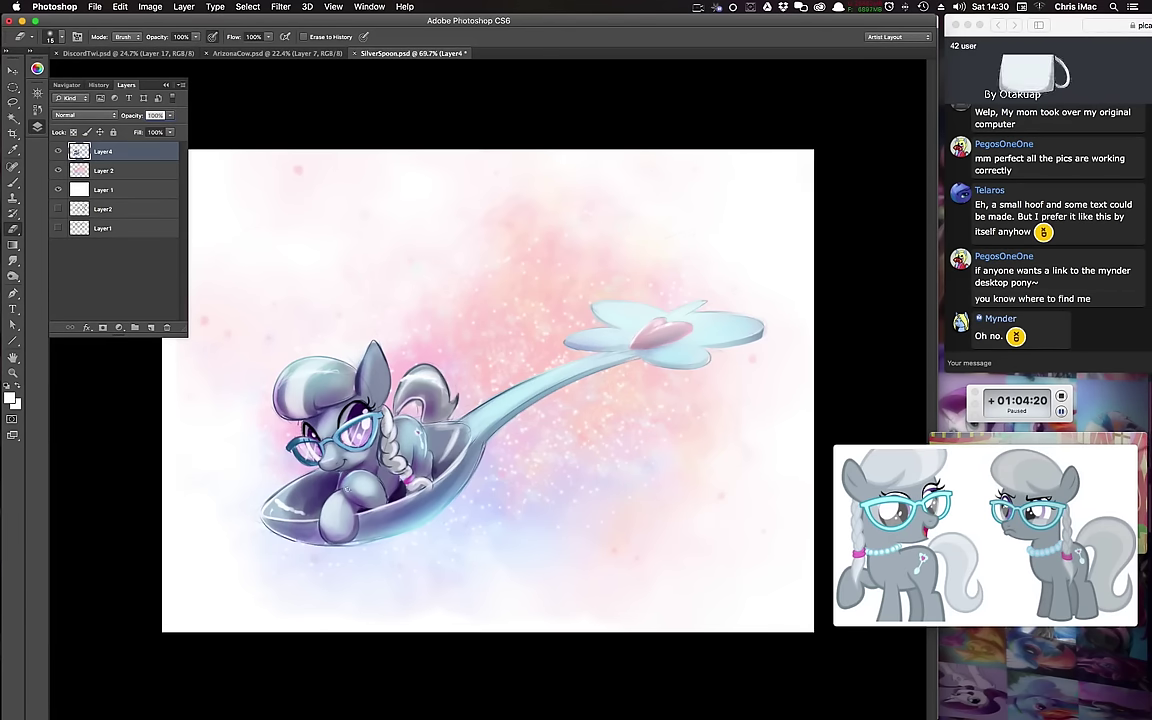
Step: Add a new layer directly above Layer 2, set it to Color Dodge, and switch to the Brush
{"action": "left_click", "coordinate": [118, 170]}
{"action": "left_click", "coordinate": [84, 115]}
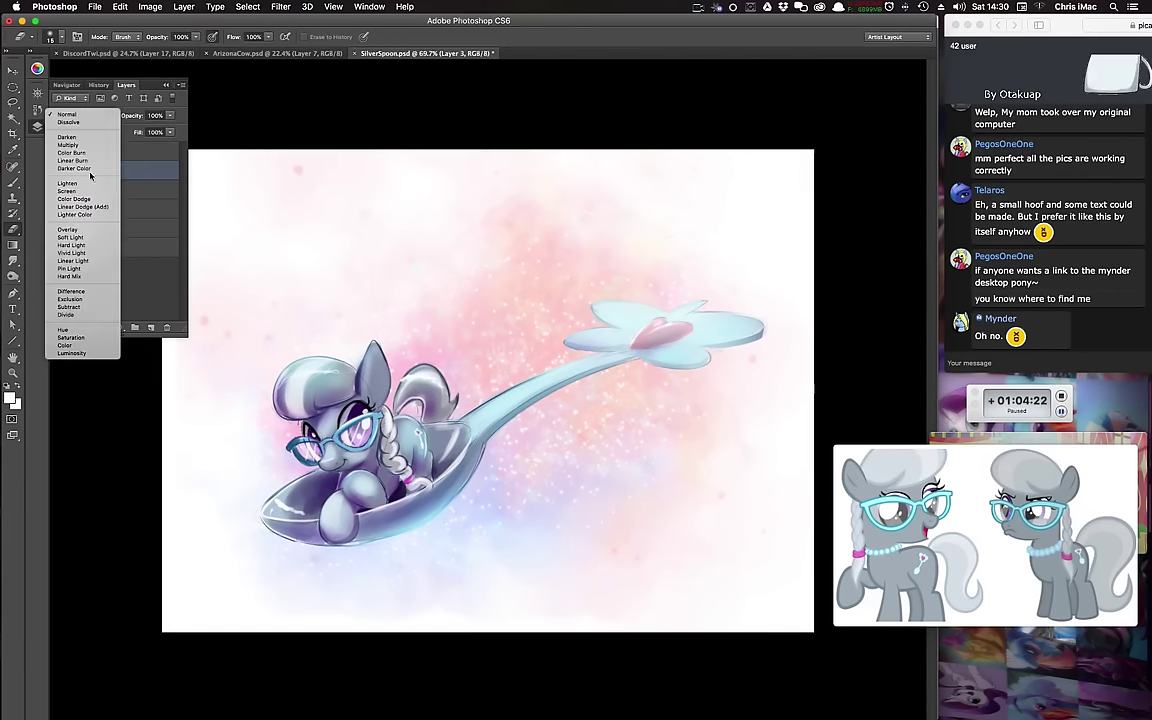
{"action": "left_click", "coordinate": [74, 199]}
{"action": "key", "text": "b"}
{"action": "right_click", "coordinate": [522, 408]}
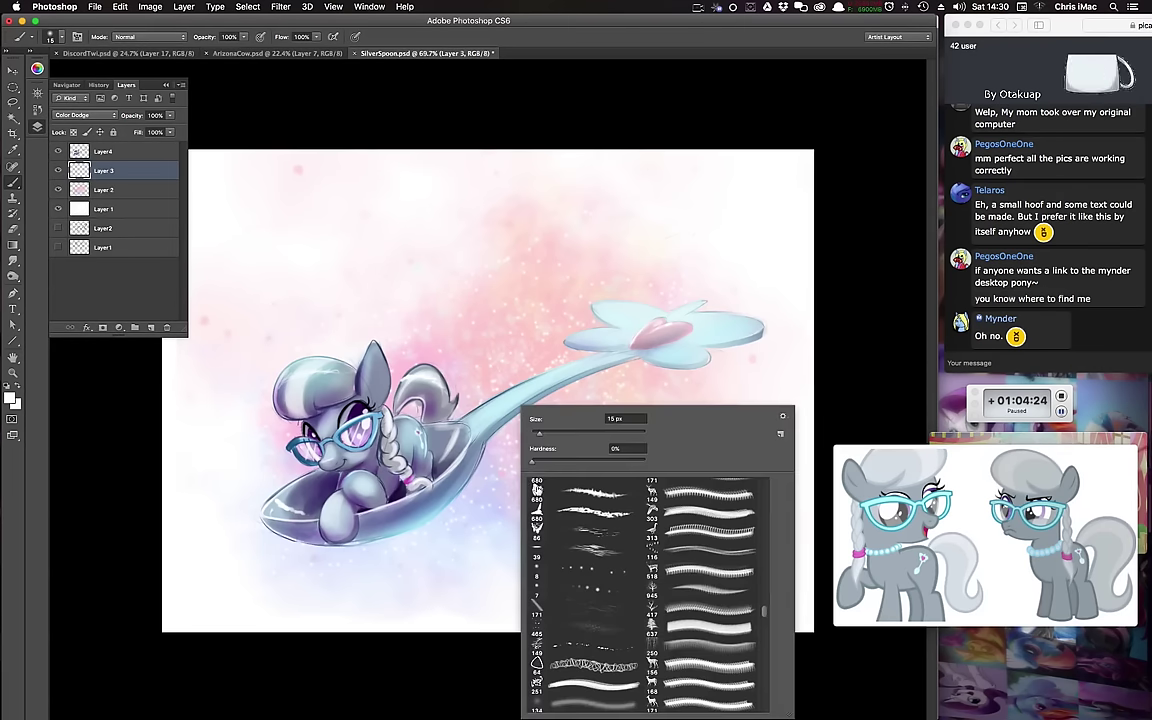
{"action": "key", "text": "Escape"}
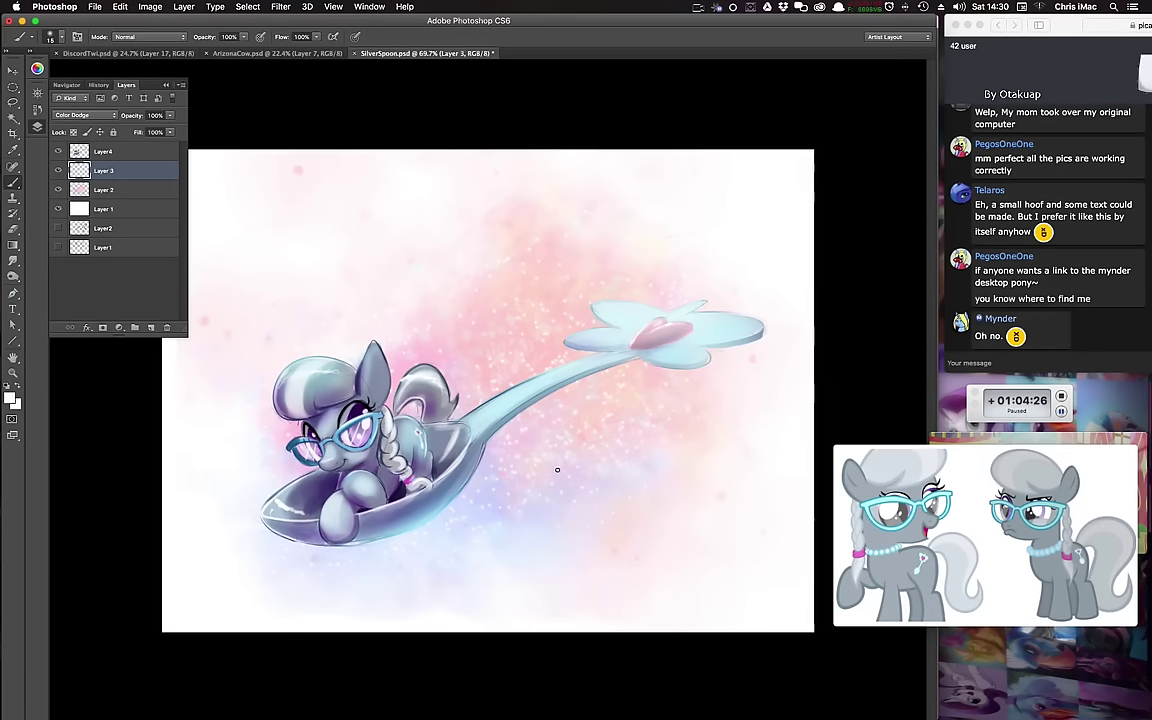
Step: Set the paint colour to white and enlarge the brush to 300 px
{"action": "left_click", "coordinate": [488, 399], "text": "ctrl+alt+super"}
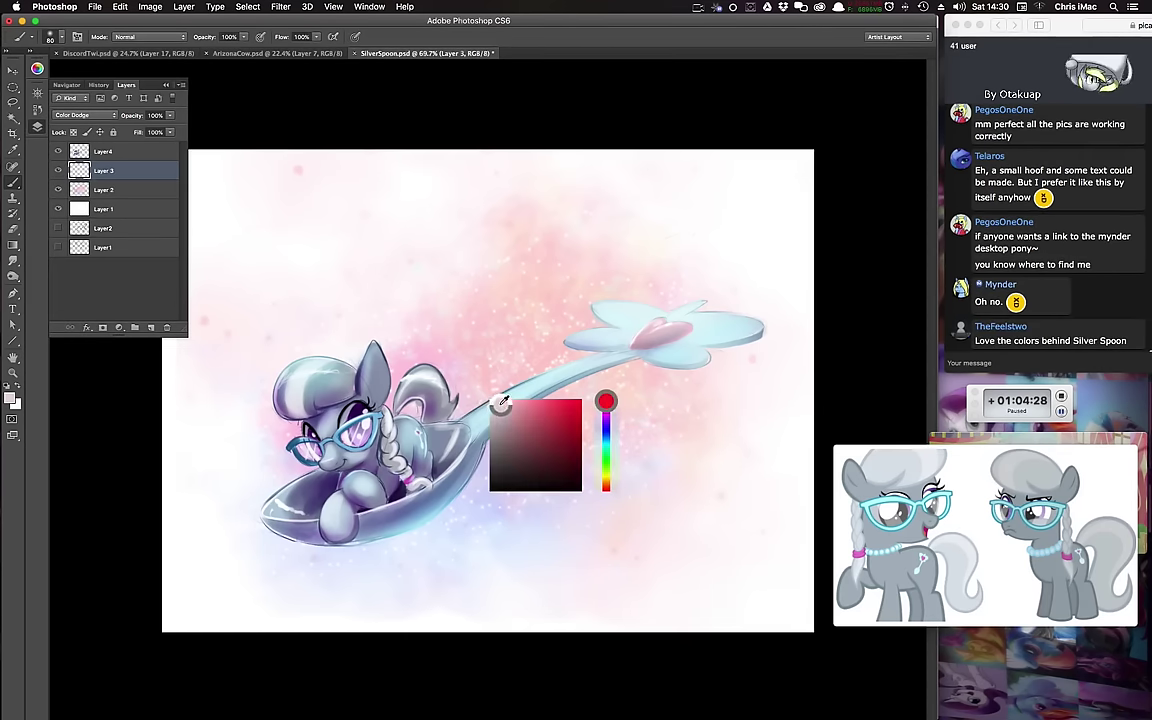
{"action": "key", "text": "bracketright"}
{"action": "key", "text": "bracketright"}
{"action": "key", "text": "bracketright"}
{"action": "key", "text": "bracketright"}
{"action": "key", "text": "bracketright"}
{"action": "key", "text": "bracketright"}
{"action": "key", "text": "bracketright"}
{"action": "key", "text": "bracketright"}
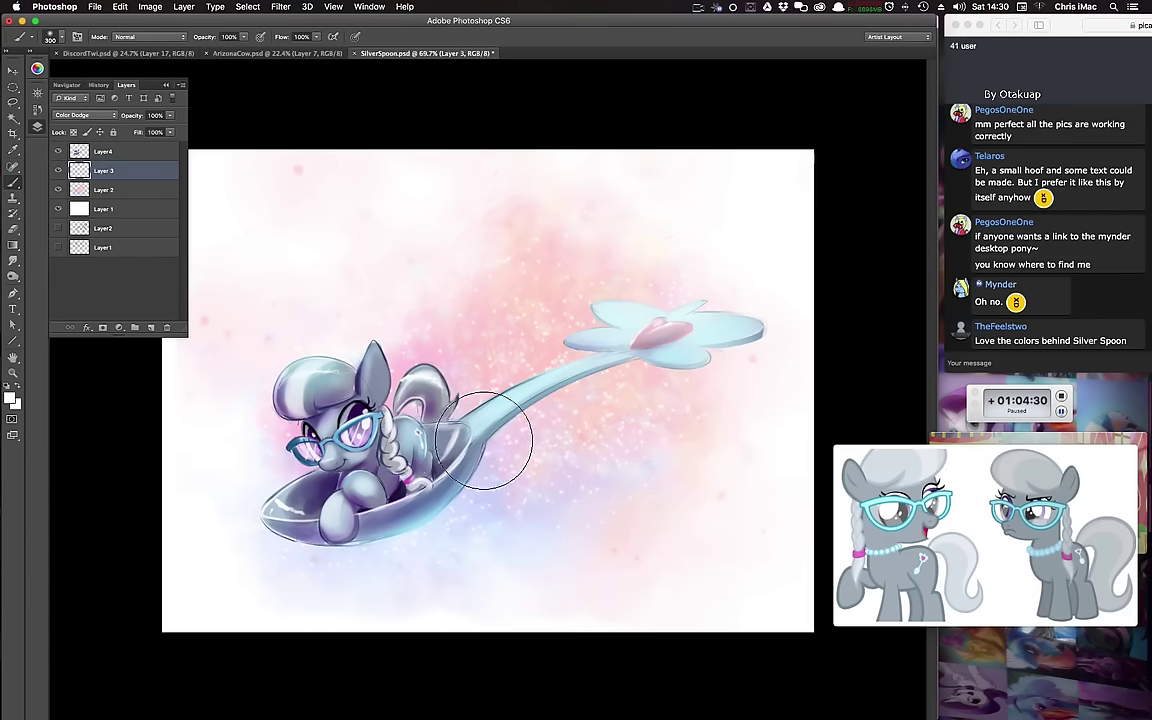
Step: Turn off the brush's Scattering and set its Minimum Diameter and Angle Jitter to 0%
{"action": "key", "text": "F5"}
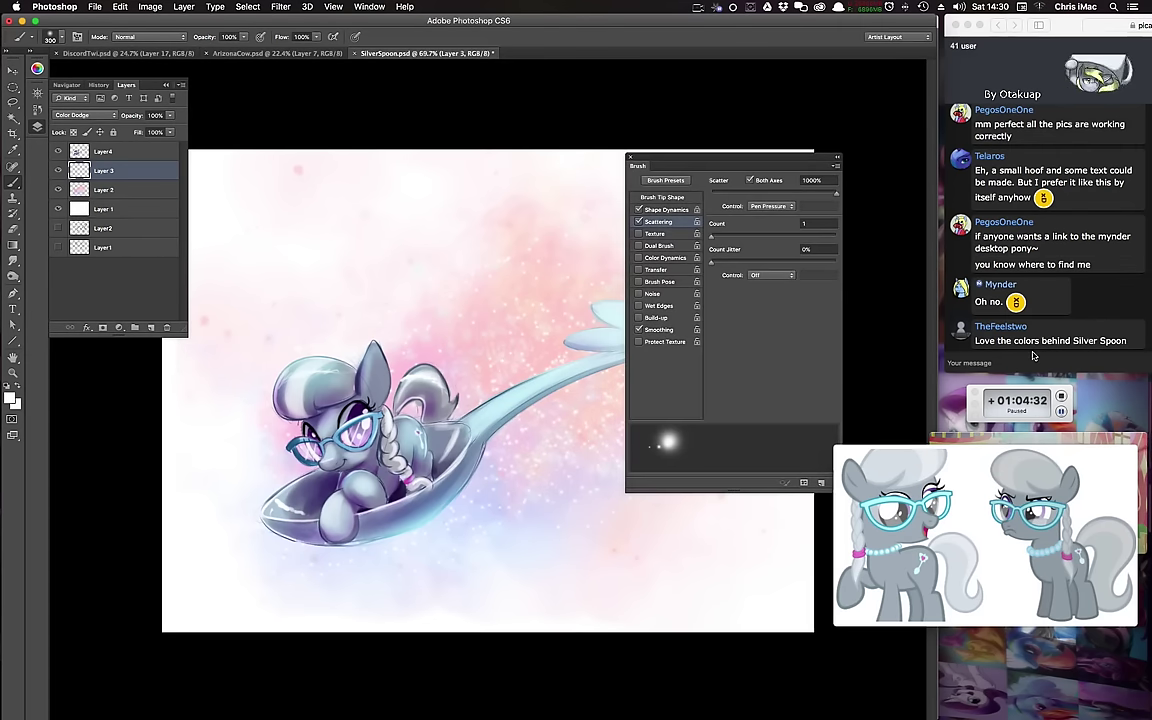
{"action": "left_click", "coordinate": [639, 222]}
{"action": "left_click", "coordinate": [679, 211]}
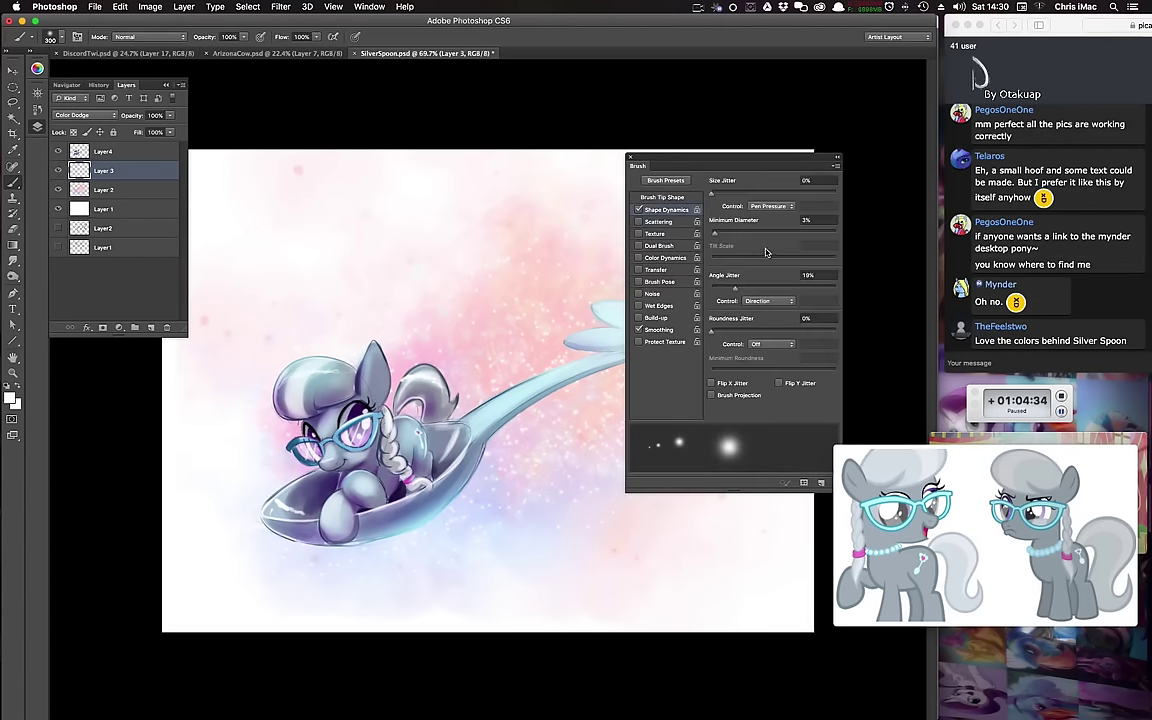
{"action": "left_click_drag", "start_coordinate": [719, 230], "coordinate": [711, 222]}
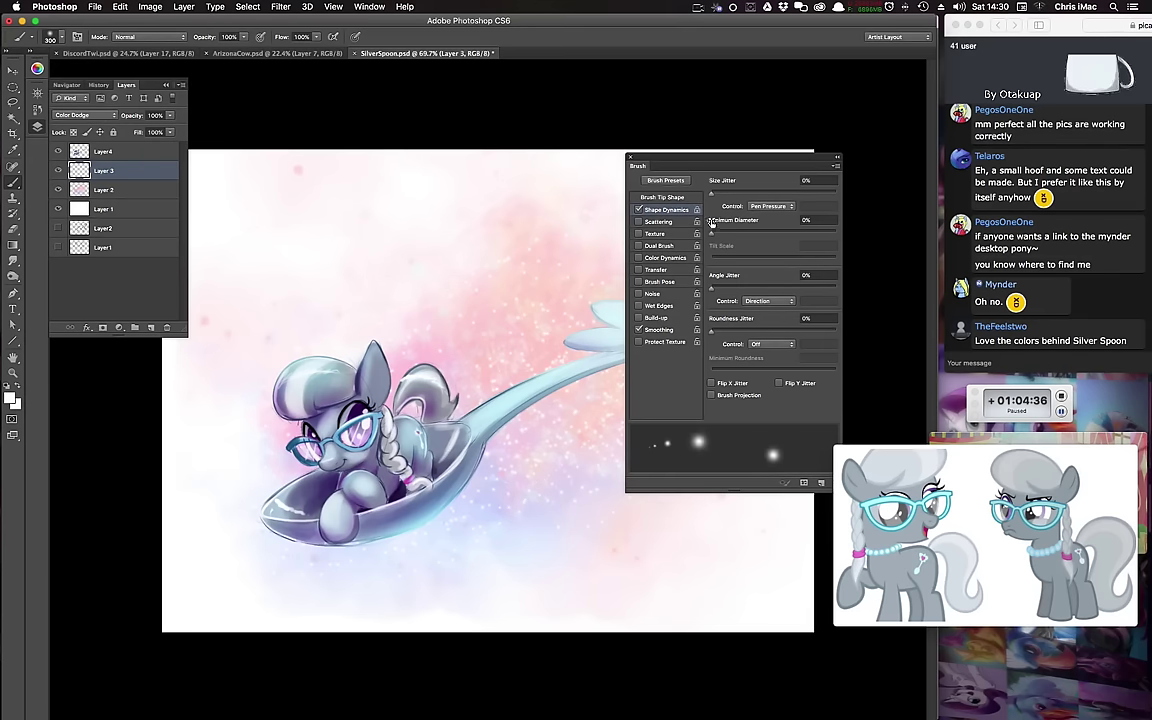
{"action": "left_click", "coordinate": [631, 159]}
Step: Paint a soft white glow behind the pony and the spoon's bowl with the brush enlarged to between 400 and 600 px
{"action": "right_click", "coordinate": [573, 376]}
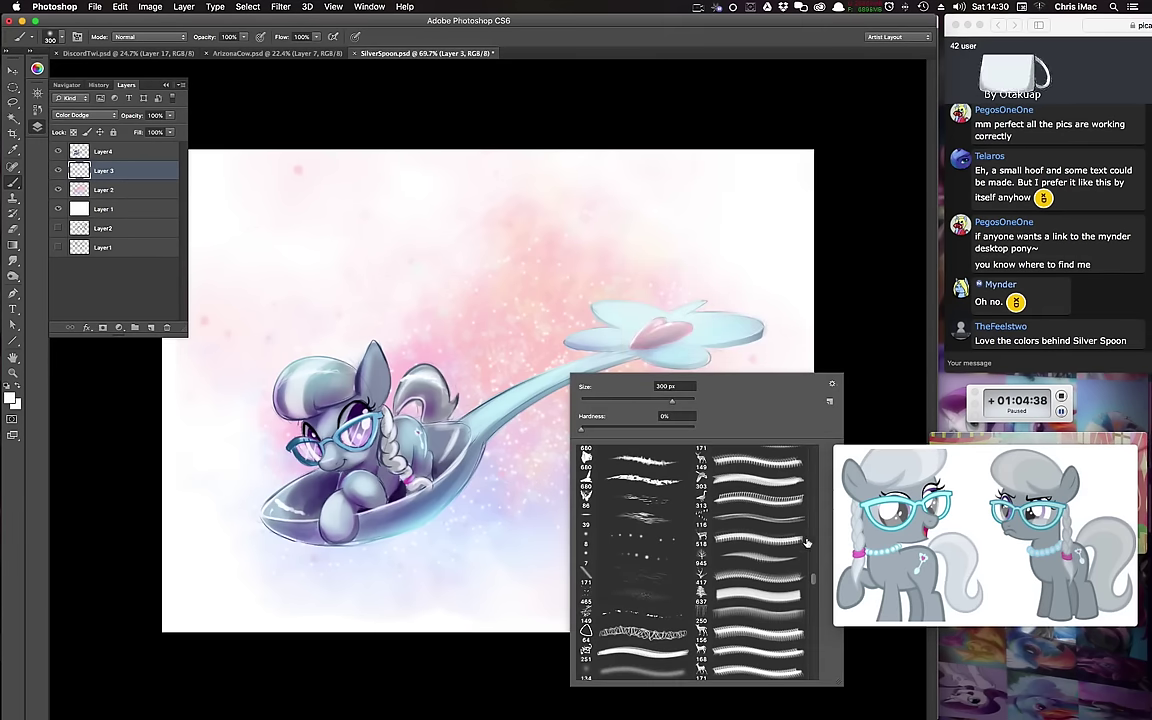
{"action": "left_click_drag", "start_coordinate": [815, 574], "coordinate": [808, 423]}
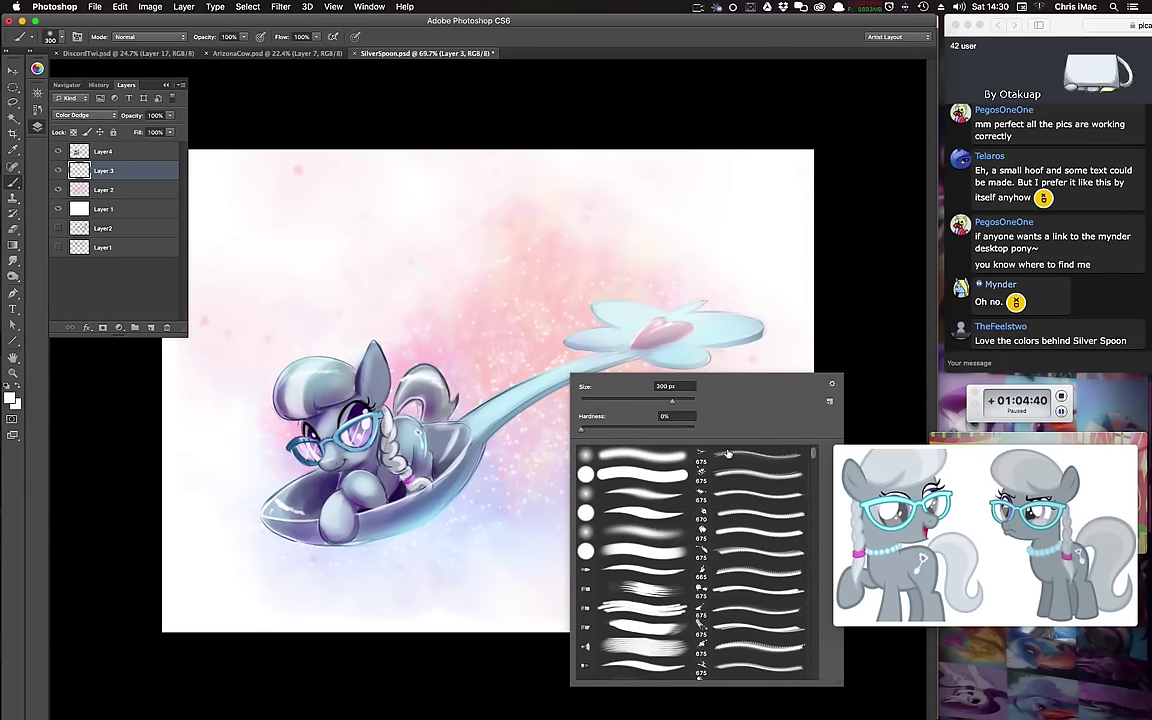
{"action": "left_click", "coordinate": [845, 331]}
{"action": "key", "text": "bracketright"}
{"action": "key", "text": "bracketright"}
{"action": "key", "text": "bracketright"}
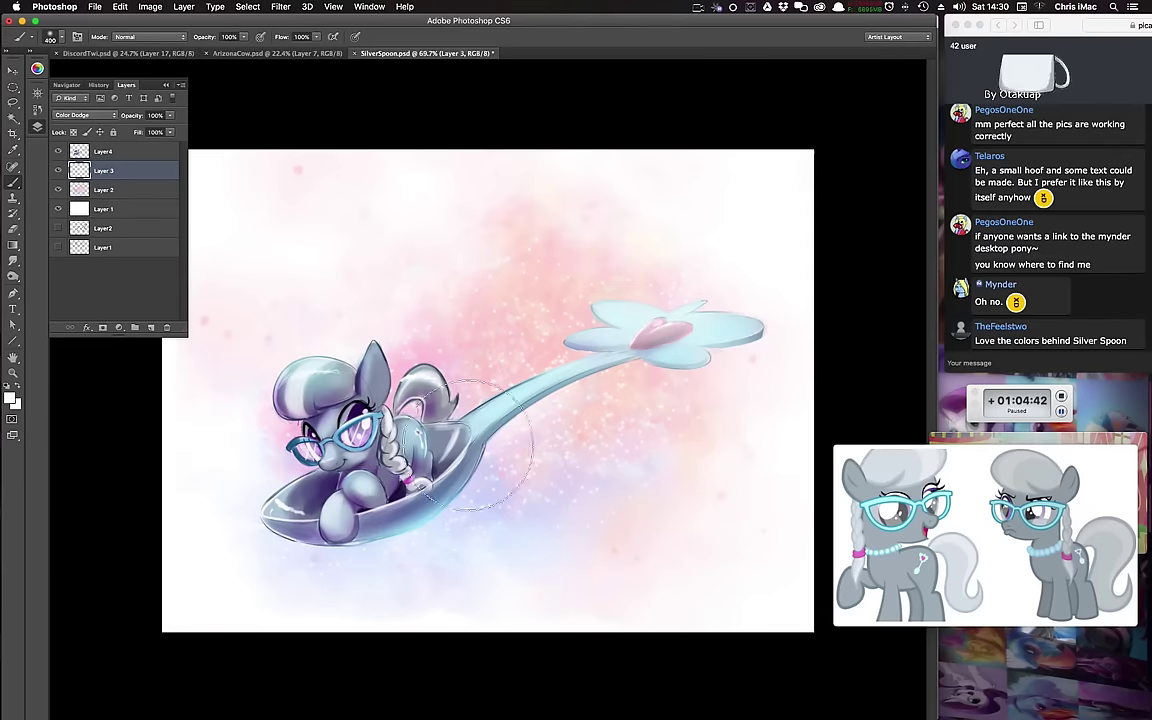
{"action": "mouse_move", "coordinate": [424, 462]}
{"action": "left_mouse_down"}
{"action": "mouse_move", "coordinate": [509, 417]}
{"action": "mouse_move", "coordinate": [504, 442]}
{"action": "mouse_move", "coordinate": [314, 540]}
{"action": "mouse_move", "coordinate": [455, 430]}
{"action": "left_mouse_up"}
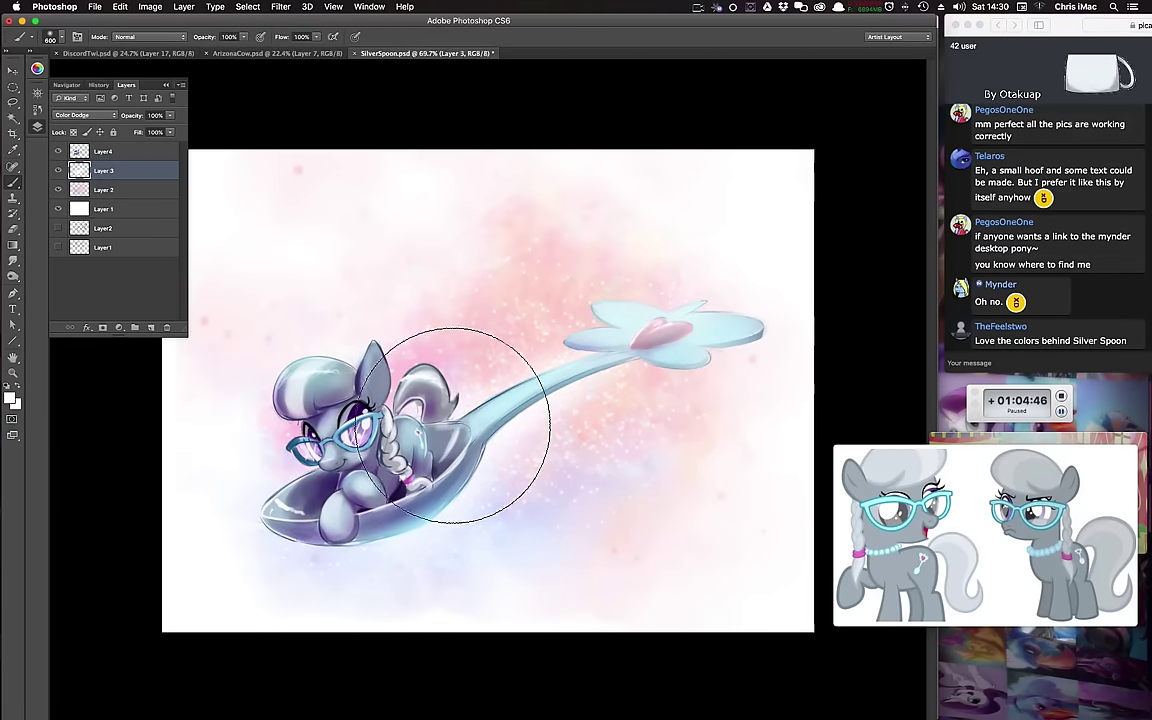
{"action": "key", "text": "bracketleft"}
{"action": "key", "text": "bracketleft"}
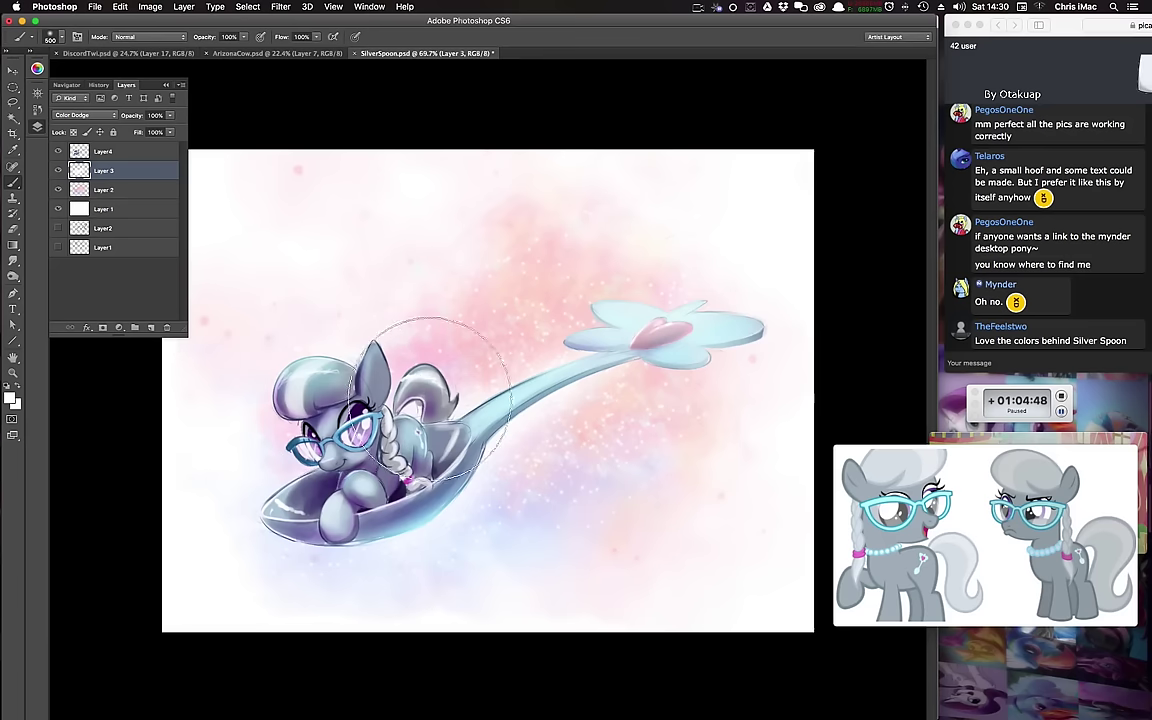
{"action": "key", "text": "bracketleft"}
{"action": "key", "text": "bracketleft"}
{"action": "key", "text": "bracketright"}
{"action": "key", "text": "bracketright"}
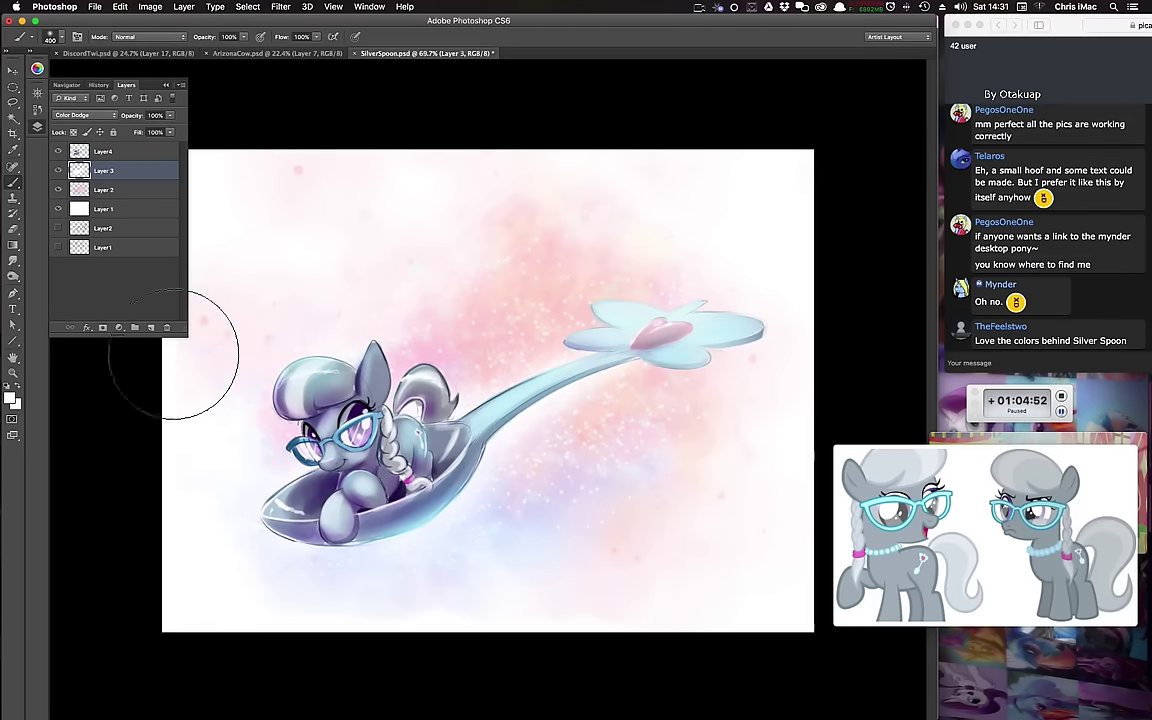
Step: Erase the stray bits on Layer4 around the pony's tail and the spoon's edge with a small 15 to 25 px eraser
{"action": "left_click", "coordinate": [130, 153]}
{"action": "key", "text": "e"}
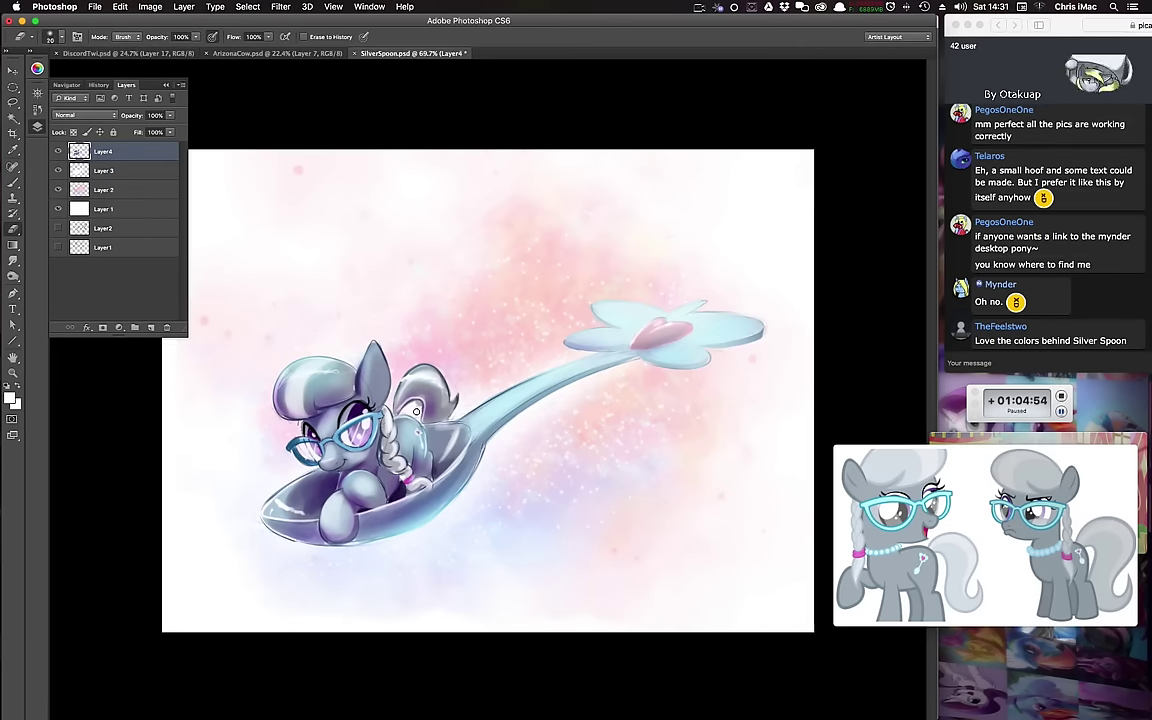
{"action": "key", "text": "bracketleft"}
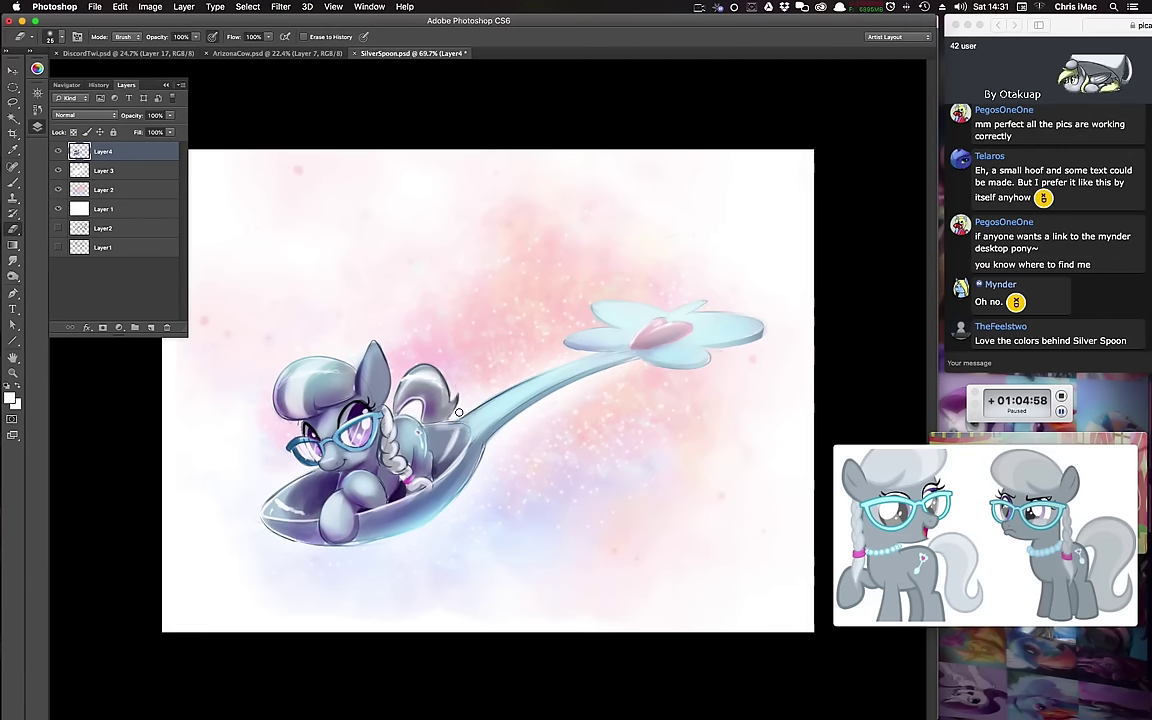
{"action": "key", "text": "bracketright"}
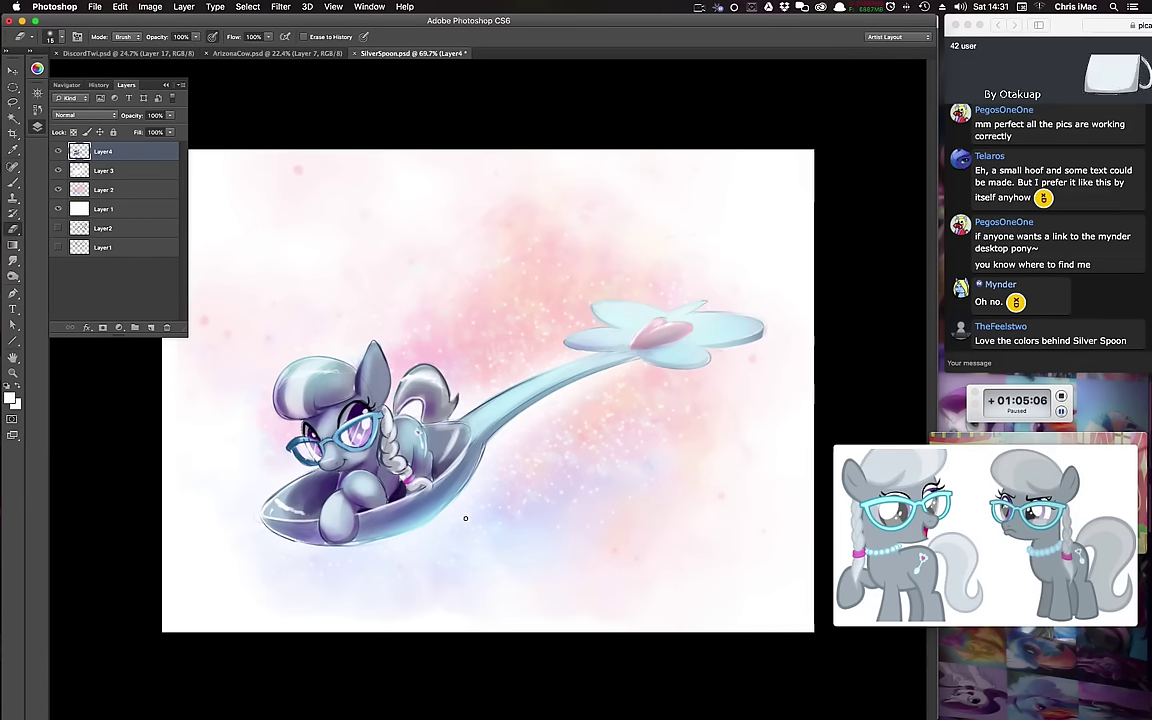
Step: Add a new layer above Layer4 and set it to Color Dodge for painting glows
{"action": "key", "text": "b"}
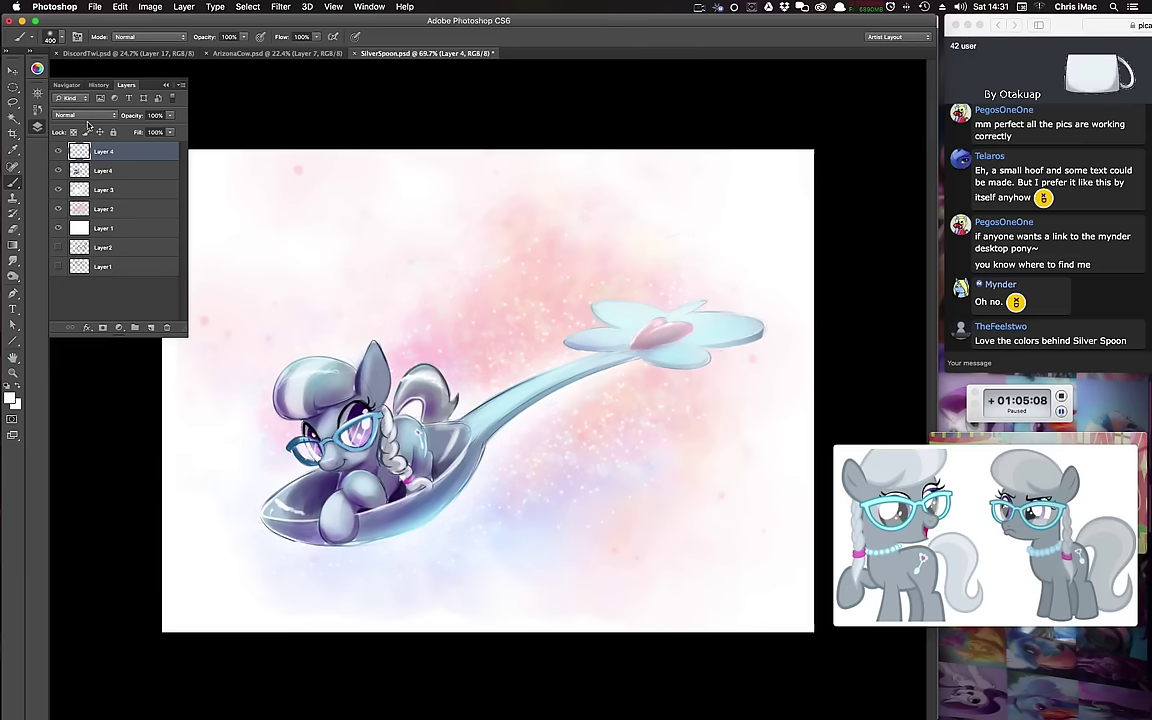
{"action": "left_click", "coordinate": [85, 115]}
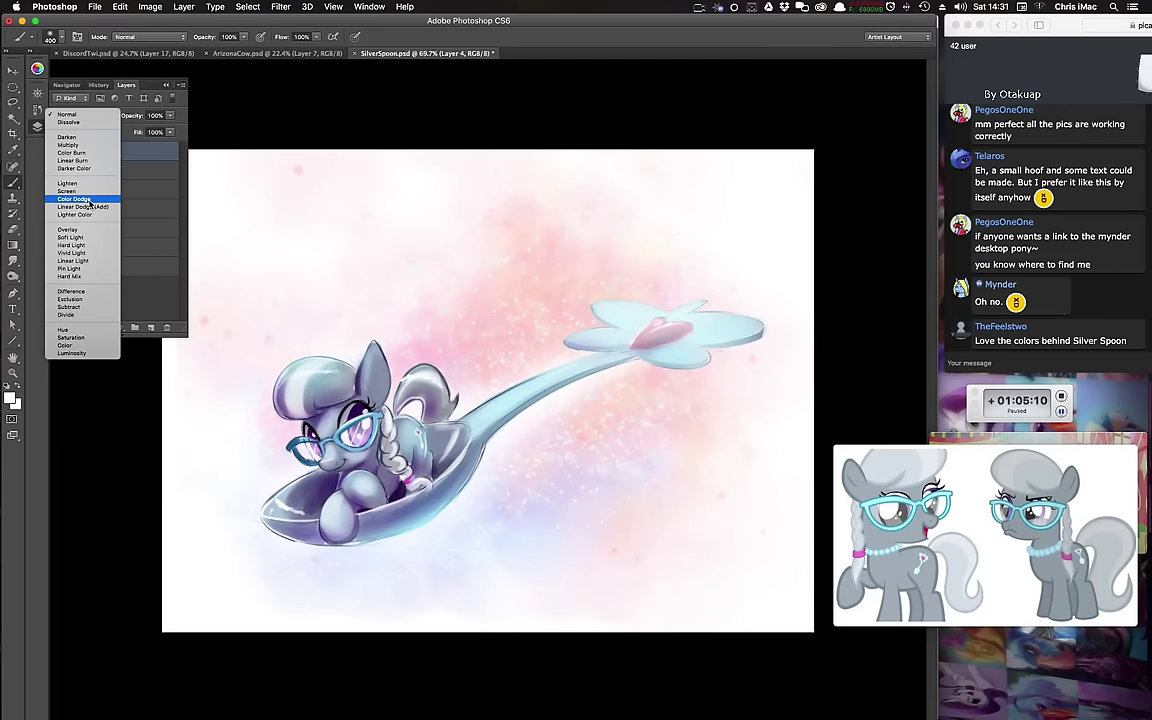
{"action": "left_click", "coordinate": [88, 200]}
Step: Brush a soft purple glow over the pony's glasses and body at 175 to 200 px
{"action": "mouse_move", "coordinate": [494, 437]}
{"action": "left_mouse_down"}
{"action": "mouse_move", "coordinate": [620, 470]}
{"action": "mouse_move", "coordinate": [552, 416]}
{"action": "mouse_move", "coordinate": [545, 442]}
{"action": "left_mouse_up"}
{"action": "key", "text": "bracketleft"}
{"action": "key", "text": "bracketleft"}
{"action": "key", "text": "bracketleft"}
{"action": "key", "text": "bracketleft"}
{"action": "mouse_move", "coordinate": [318, 393]}
{"action": "left_mouse_down"}
{"action": "mouse_move", "coordinate": [332, 385]}
{"action": "mouse_move", "coordinate": [328, 398]}
{"action": "left_mouse_up"}
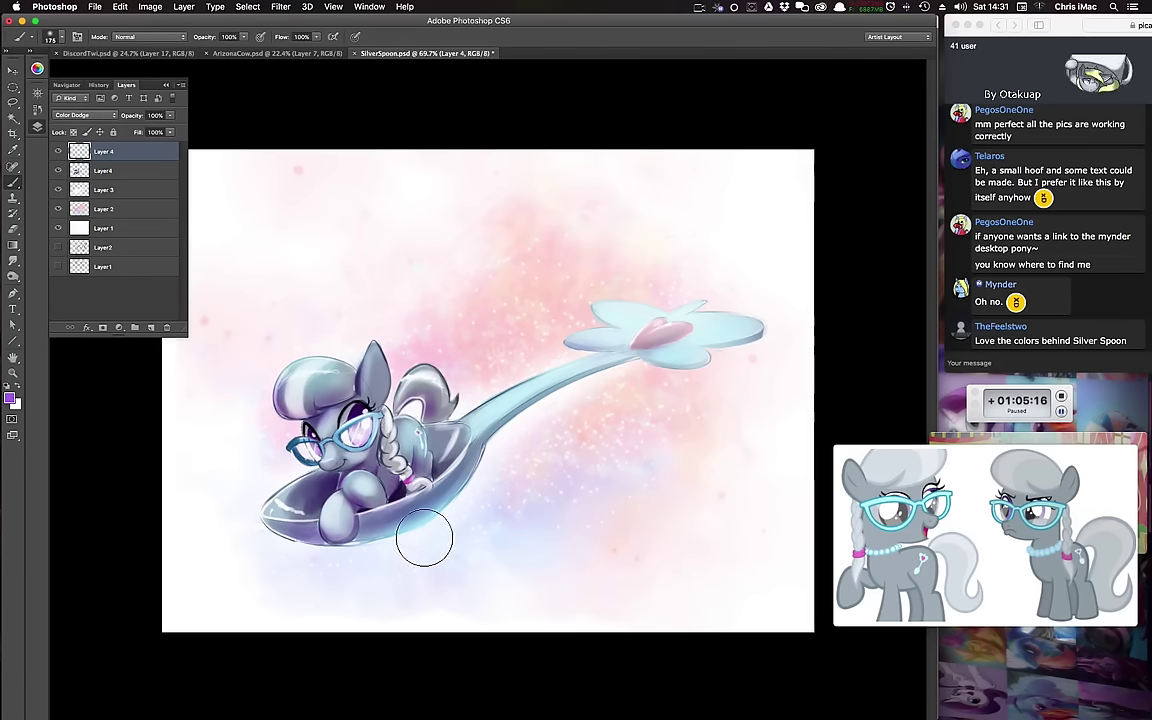
{"action": "key", "text": "bracketright"}
{"action": "left_click_drag", "start_coordinate": [452, 440], "coordinate": [452, 440]}
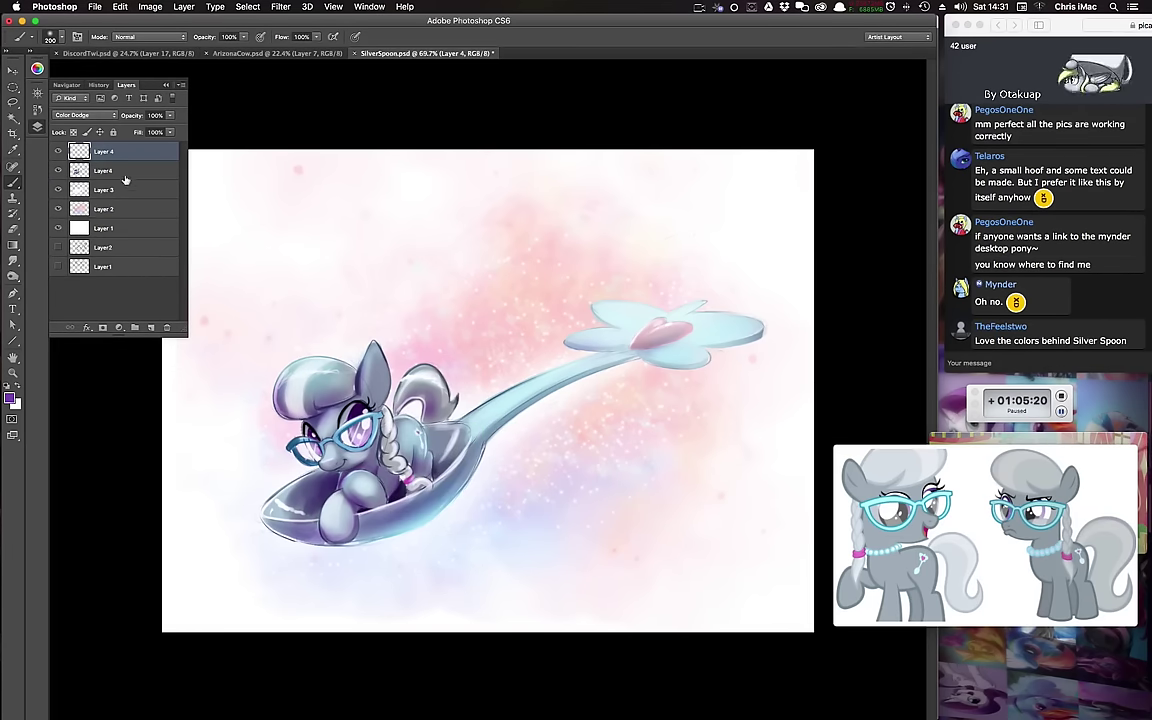
Step: Try the Soft Light blend mode on the top layer, and return it to Color Dodge
{"action": "left_click", "coordinate": [98, 118]}
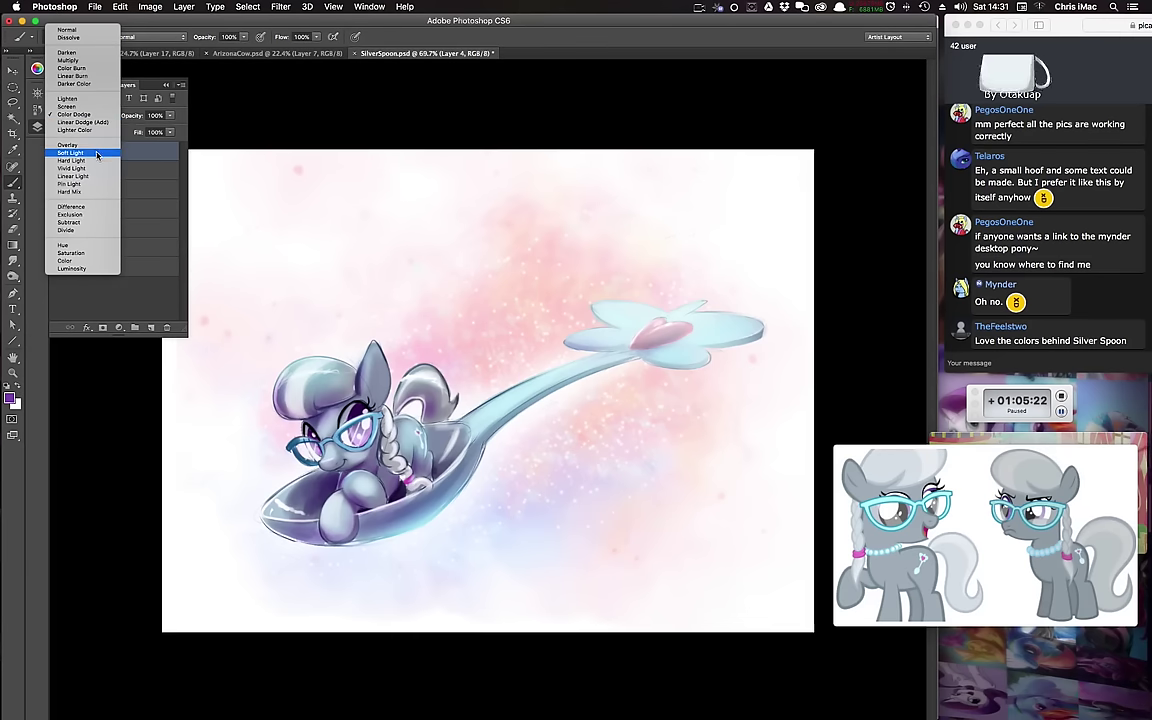
{"action": "key", "text": "bracketleft"}
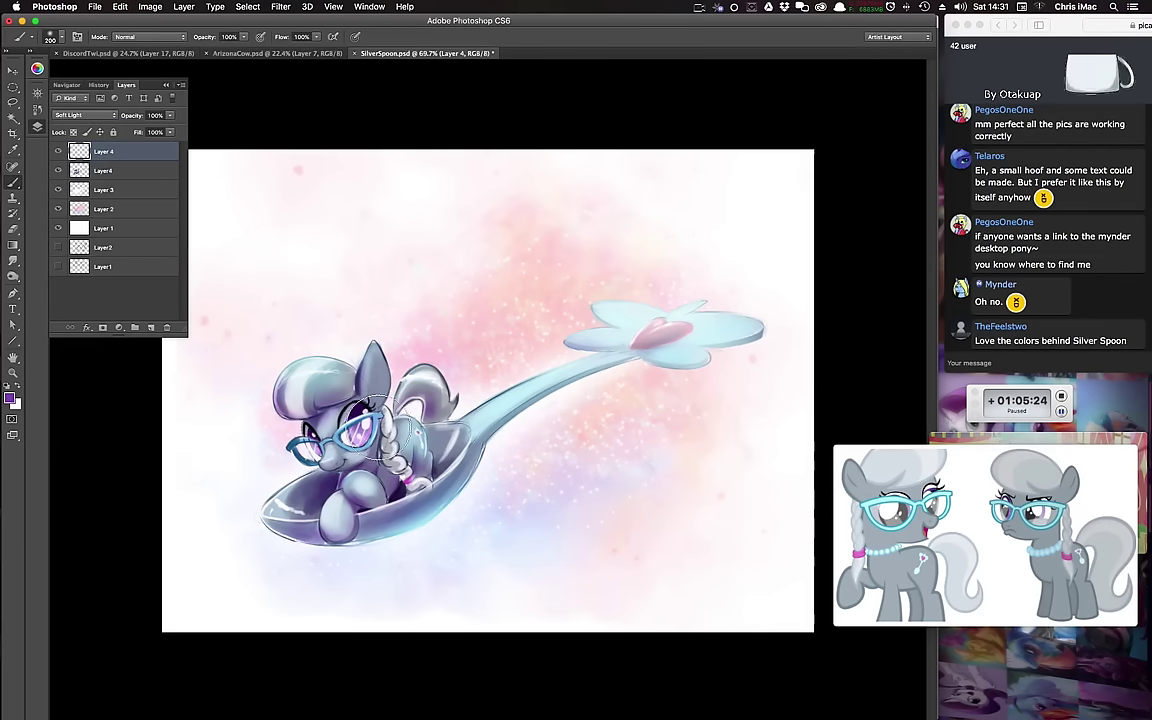
{"action": "left_click", "coordinate": [95, 114]}
{"action": "left_click", "coordinate": [73, 76]}
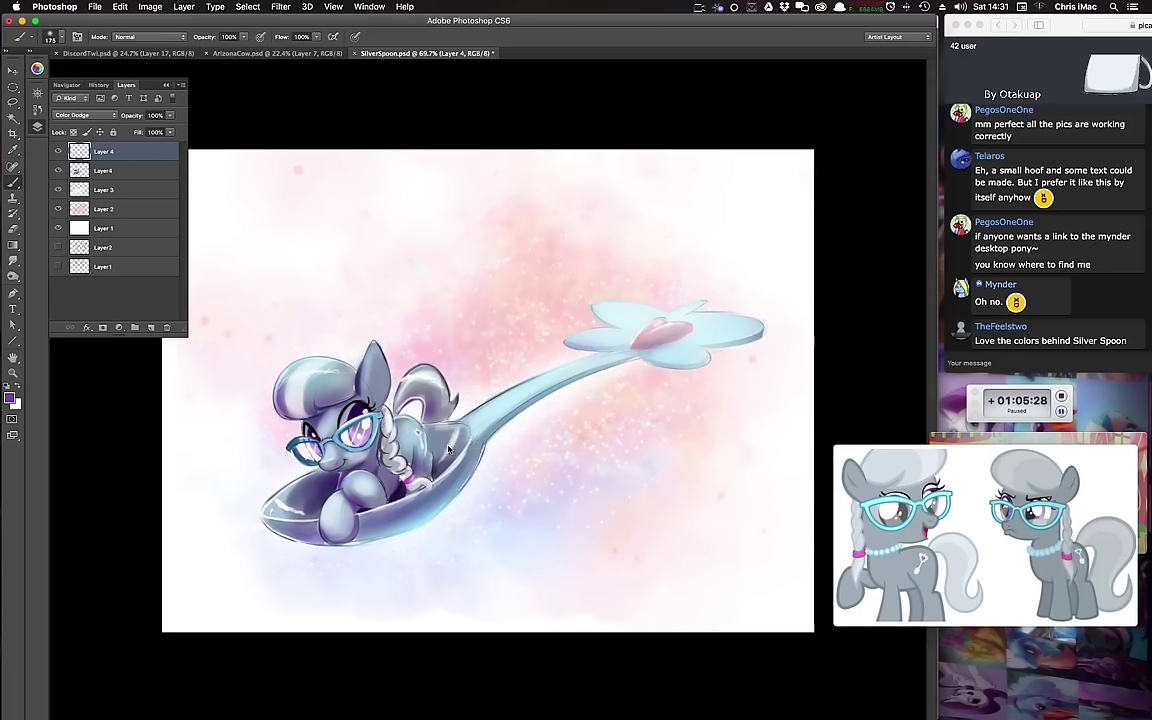
Step: Brush a dark magenta glow over both lenses of the glasses with the 175 px brush
{"action": "mouse_move", "coordinate": [441, 430]}
{"action": "left_mouse_down"}
{"action": "mouse_move", "coordinate": [510, 430]}
{"action": "mouse_move", "coordinate": [457, 420]}
{"action": "left_mouse_up"}
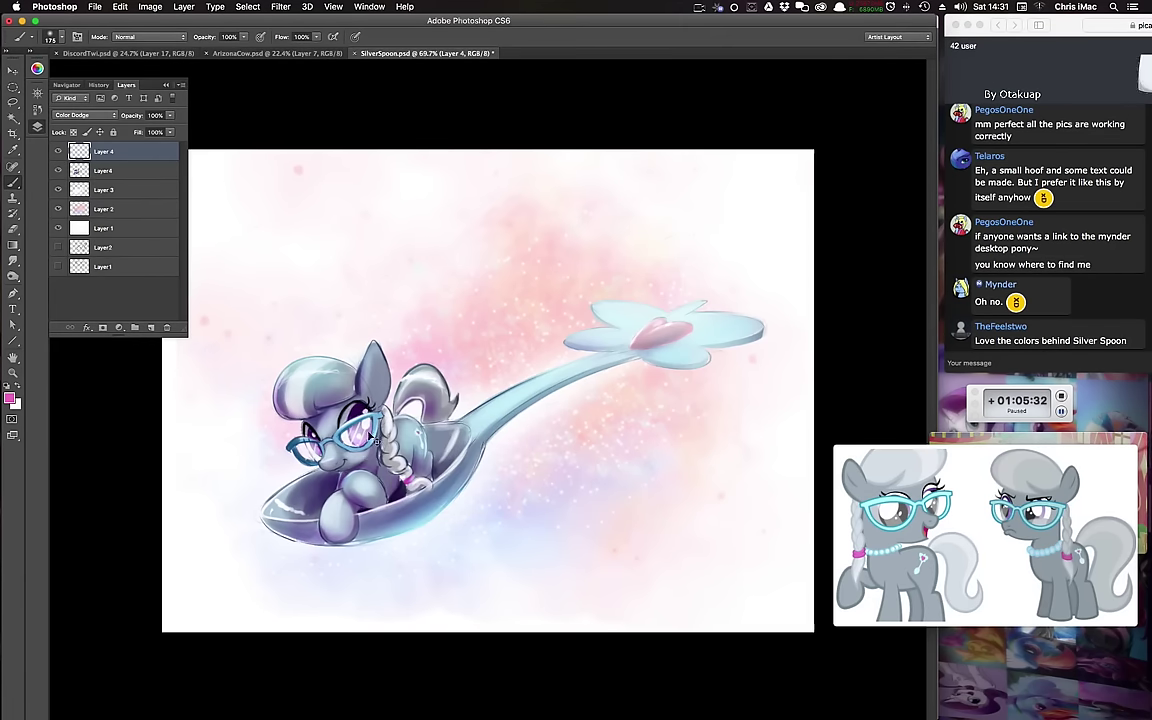
{"action": "left_click_drag", "start_coordinate": [391, 440], "coordinate": [406, 481]}
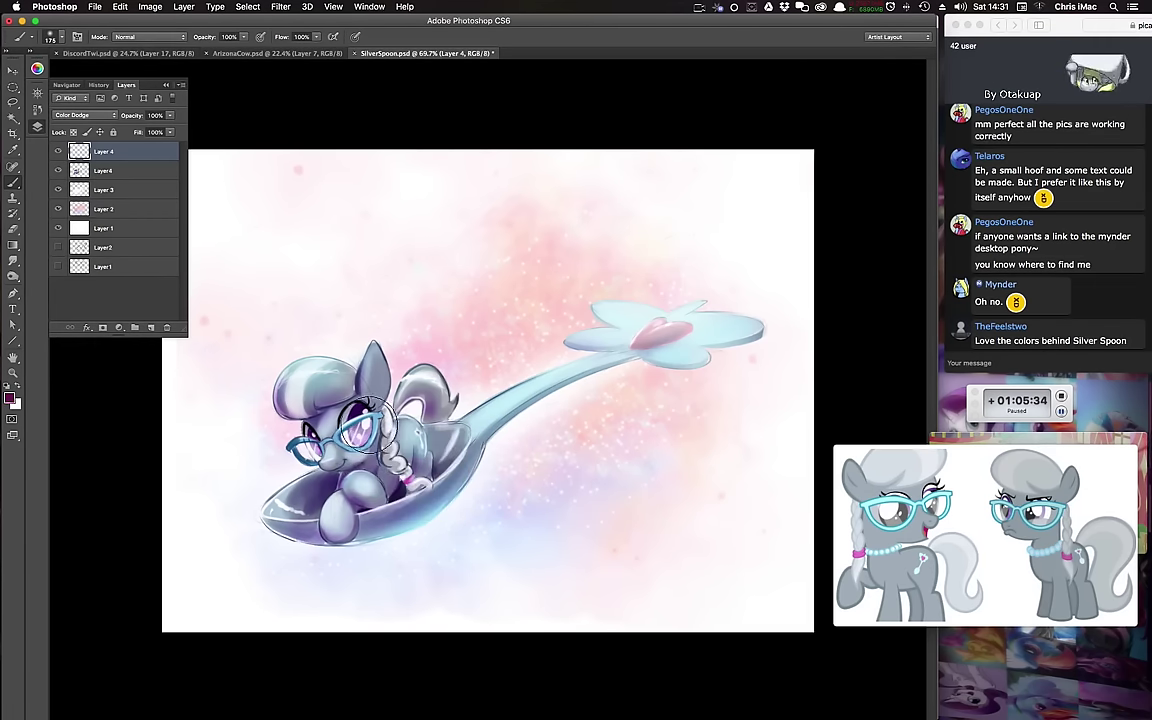
{"action": "mouse_move", "coordinate": [356, 426]}
{"action": "left_mouse_down"}
{"action": "mouse_move", "coordinate": [373, 406]}
{"action": "mouse_move", "coordinate": [360, 424]}
{"action": "mouse_move", "coordinate": [301, 446]}
{"action": "left_mouse_up"}
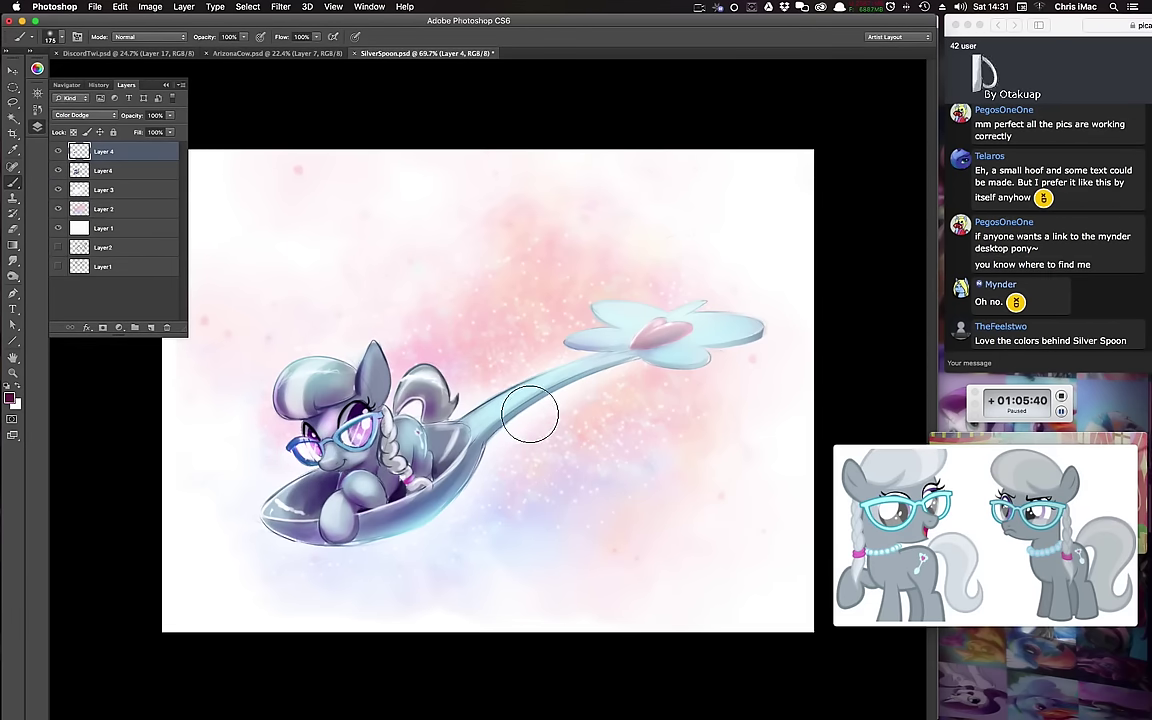
Step: Choose a light turquoise paint colour and reduce the brush to 35 px
{"action": "left_click", "coordinate": [37, 68]}
{"action": "left_click", "coordinate": [176, 189]}
{"action": "left_click", "coordinate": [137, 142]}
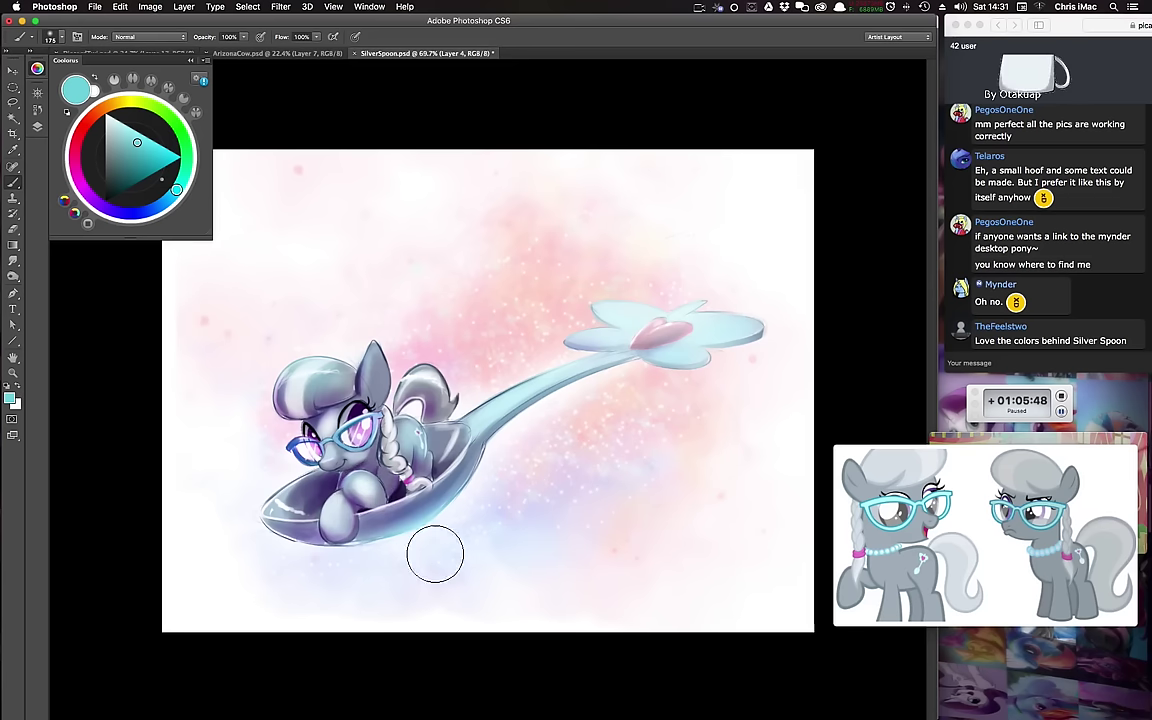
{"action": "key", "text": "bracketleft"}
{"action": "key", "text": "bracketleft"}
{"action": "key", "text": "bracketleft"}
{"action": "key", "text": "bracketleft"}
{"action": "key", "text": "bracketleft"}
{"action": "key", "text": "bracketleft"}
{"action": "key", "text": "bracketleft"}
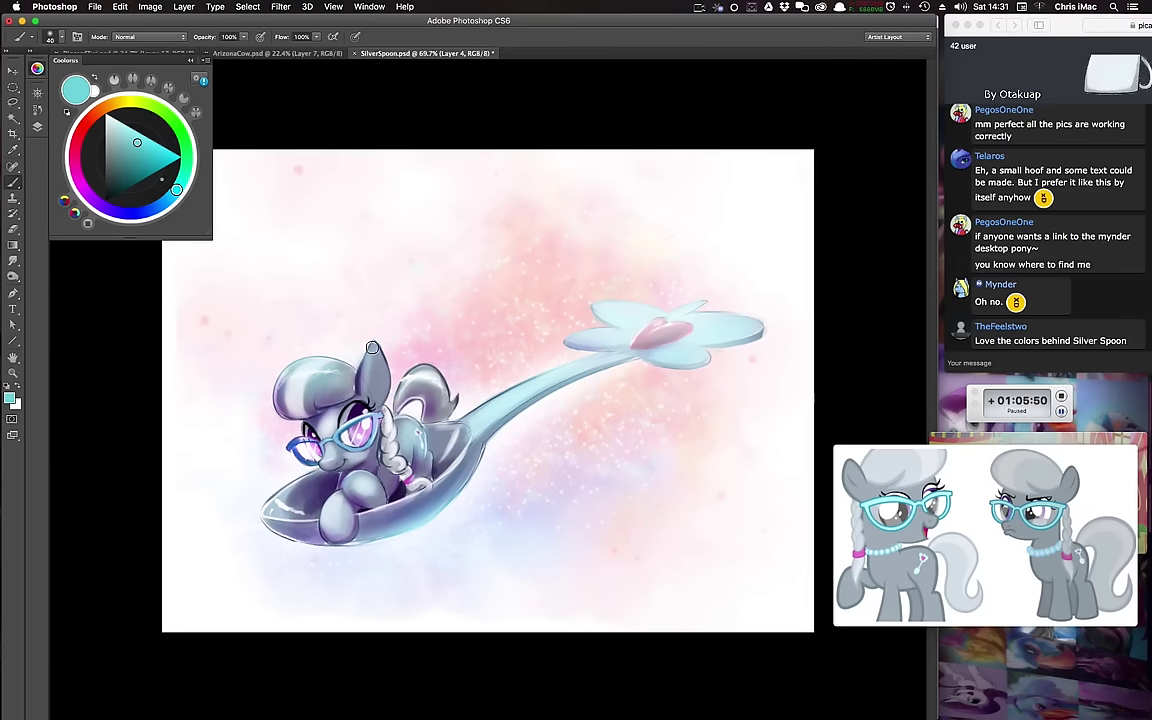
{"action": "key", "text": "bracketleft"}
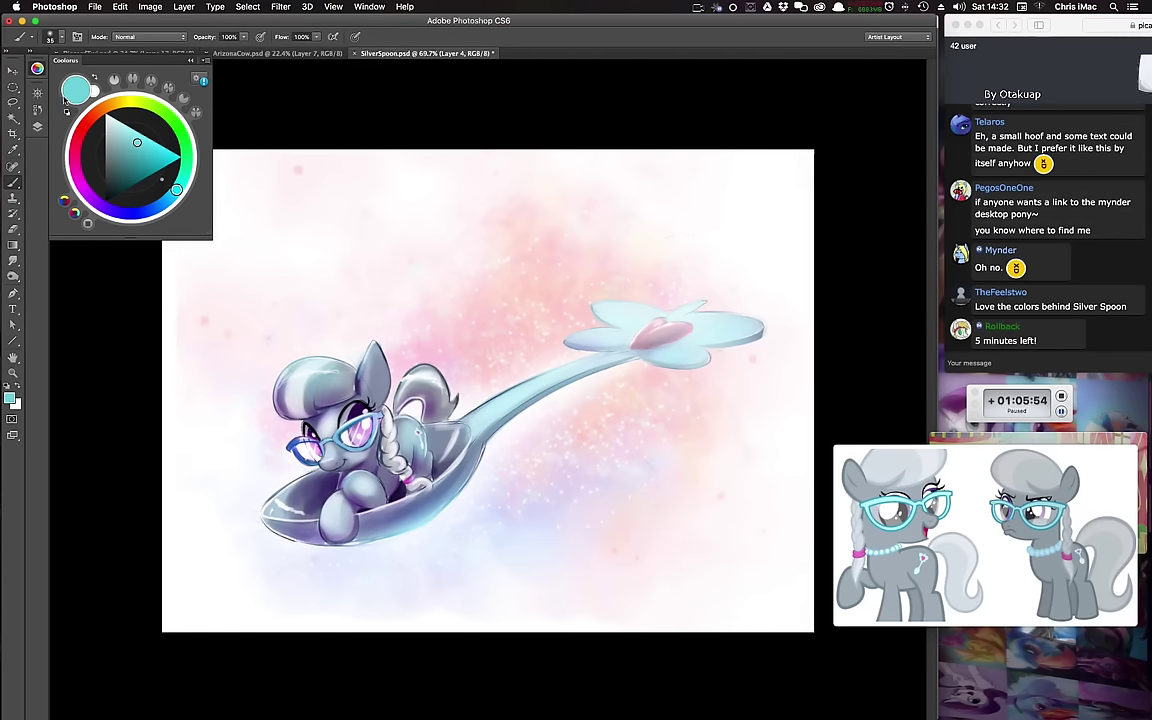
Step: Add a Color Balance adjustment layer on top and set its midtones to red +9, green +2 and blue +9
{"action": "left_click", "coordinate": [37, 126]}
{"action": "left_click", "coordinate": [119, 328]}
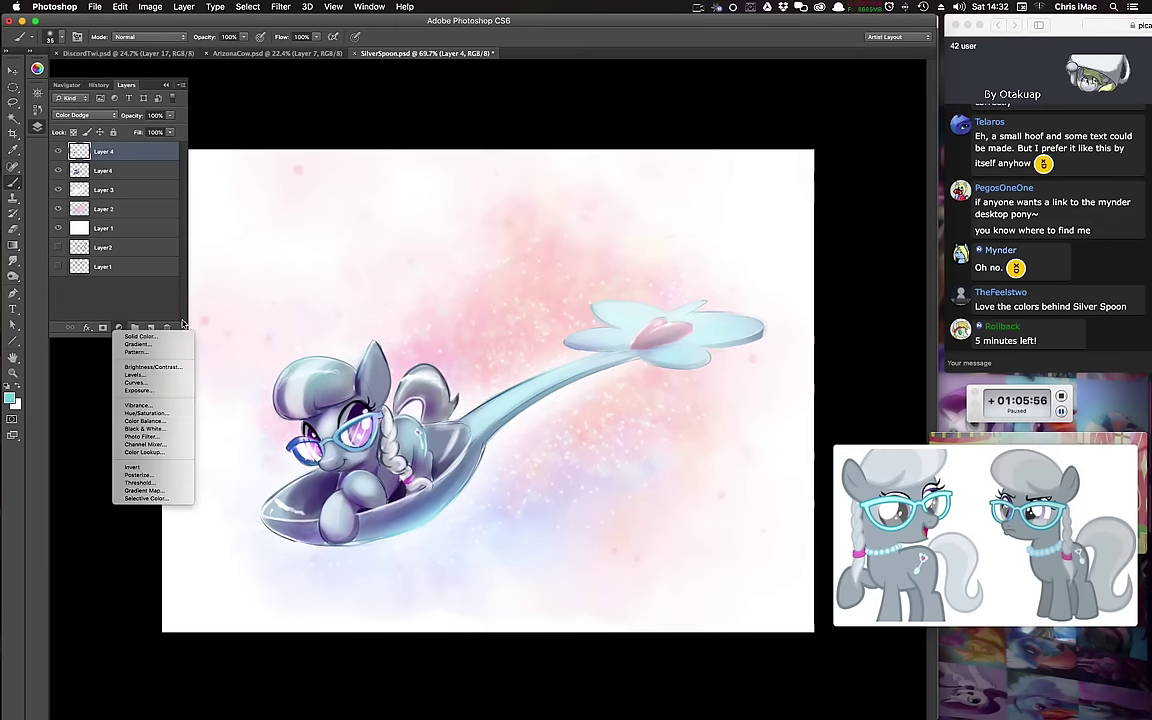
{"action": "left_click", "coordinate": [148, 379]}
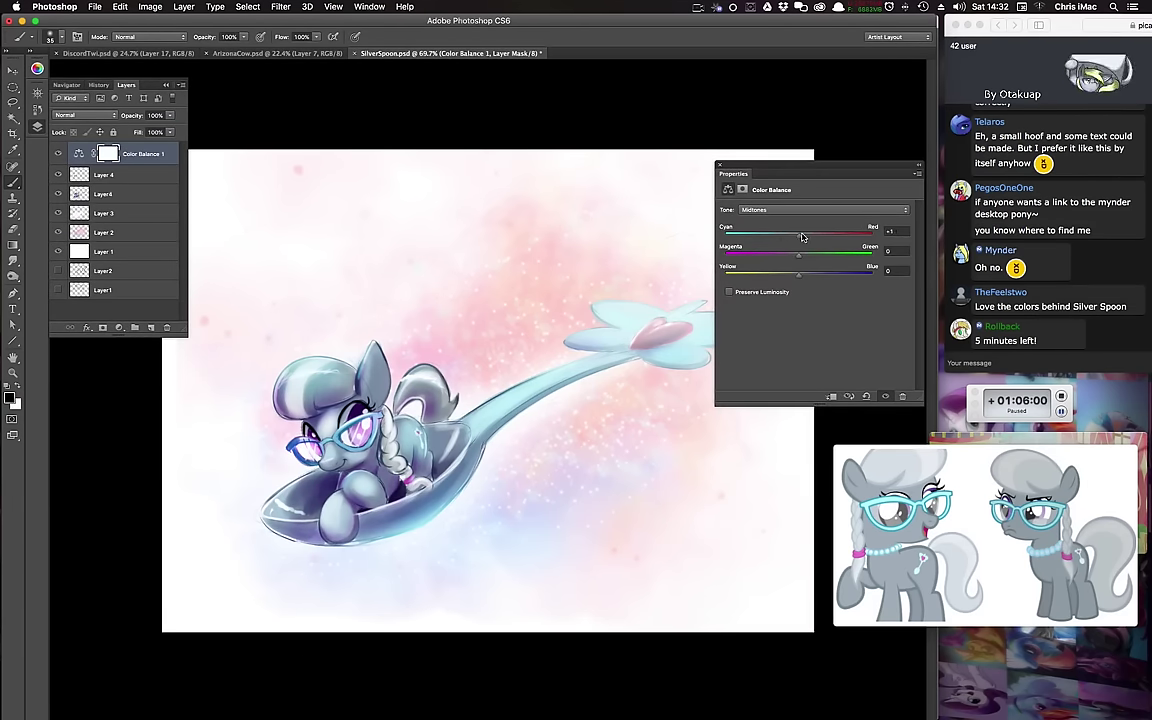
{"action": "left_click_drag", "start_coordinate": [785, 257], "coordinate": [784, 257]}
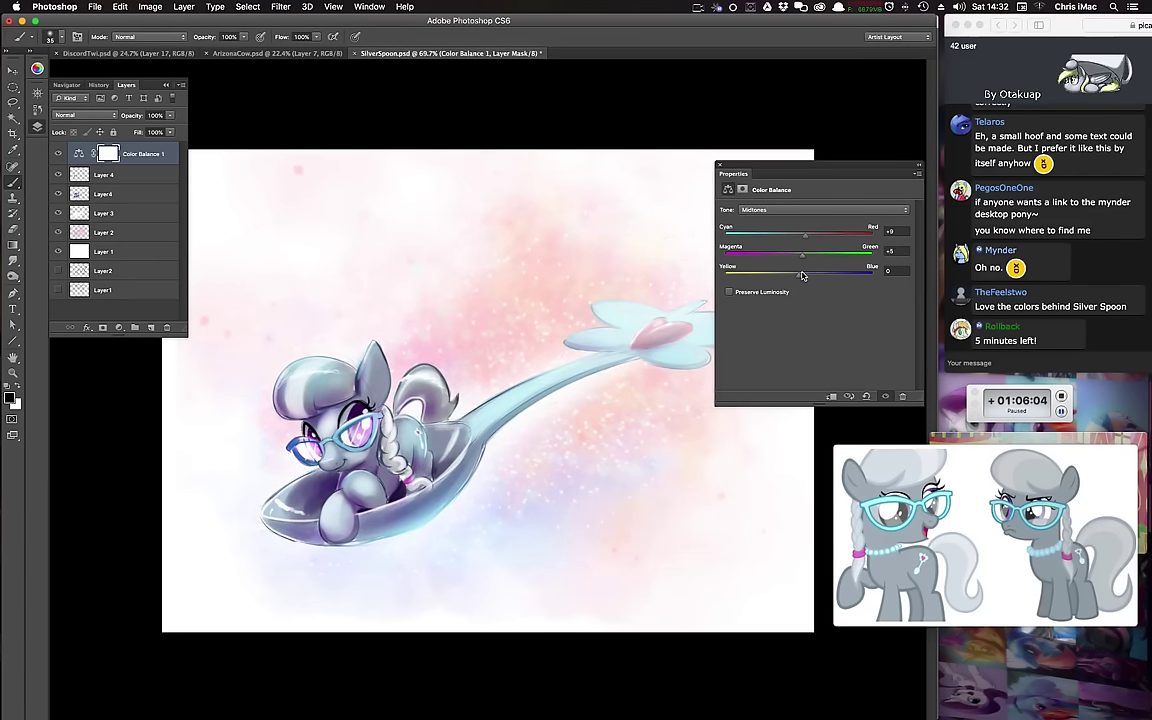
{"action": "left_click_drag", "start_coordinate": [800, 275], "coordinate": [808, 278]}
Step: Shift the Color Balance layer's shadows slightly towards cyan, with magenta-green at -4 and yellow-blue at +16
{"action": "left_click", "coordinate": [800, 210]}
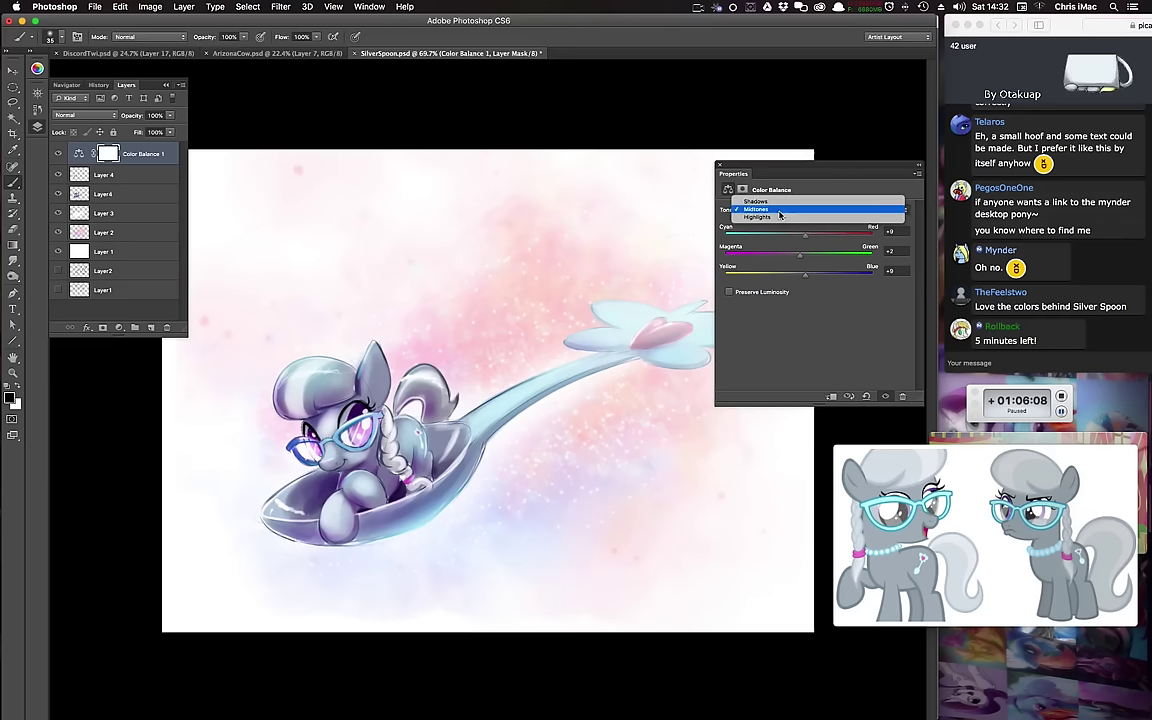
{"action": "left_click", "coordinate": [787, 197]}
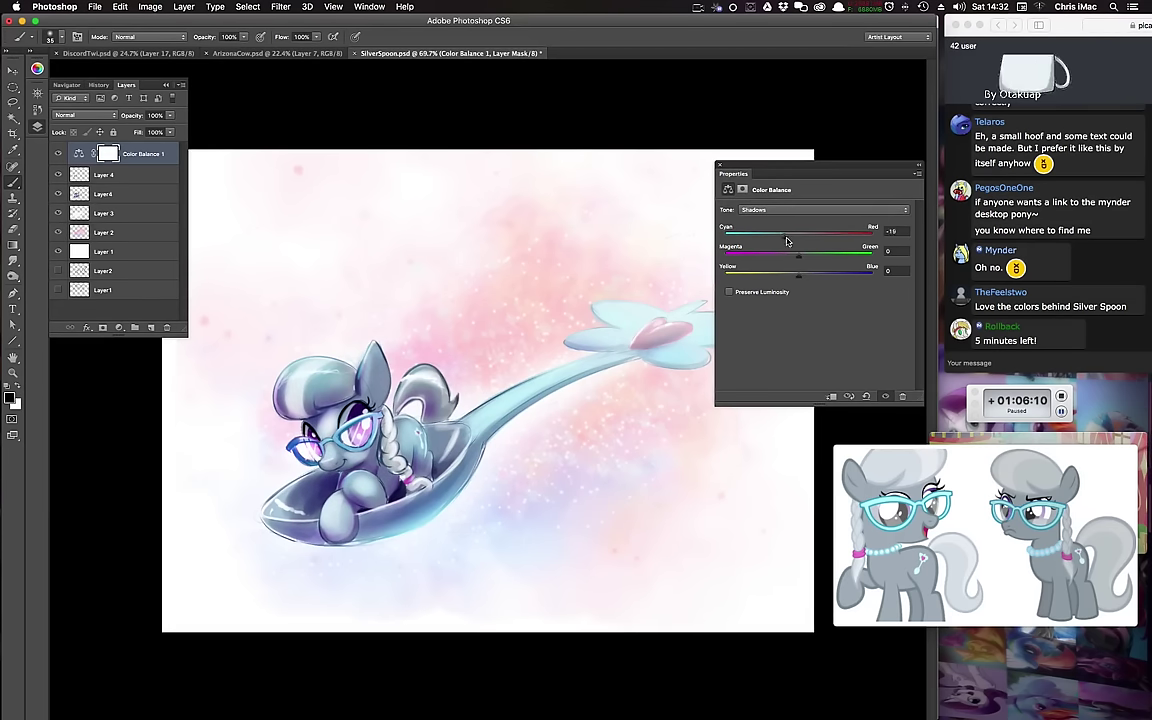
{"action": "left_click_drag", "start_coordinate": [786, 241], "coordinate": [811, 275]}
Step: Set the Color Balance layer's highlights to red -9, green -16 and blue +10, and close its properties
{"action": "left_click", "coordinate": [787, 210]}
{"action": "left_click", "coordinate": [783, 225]}
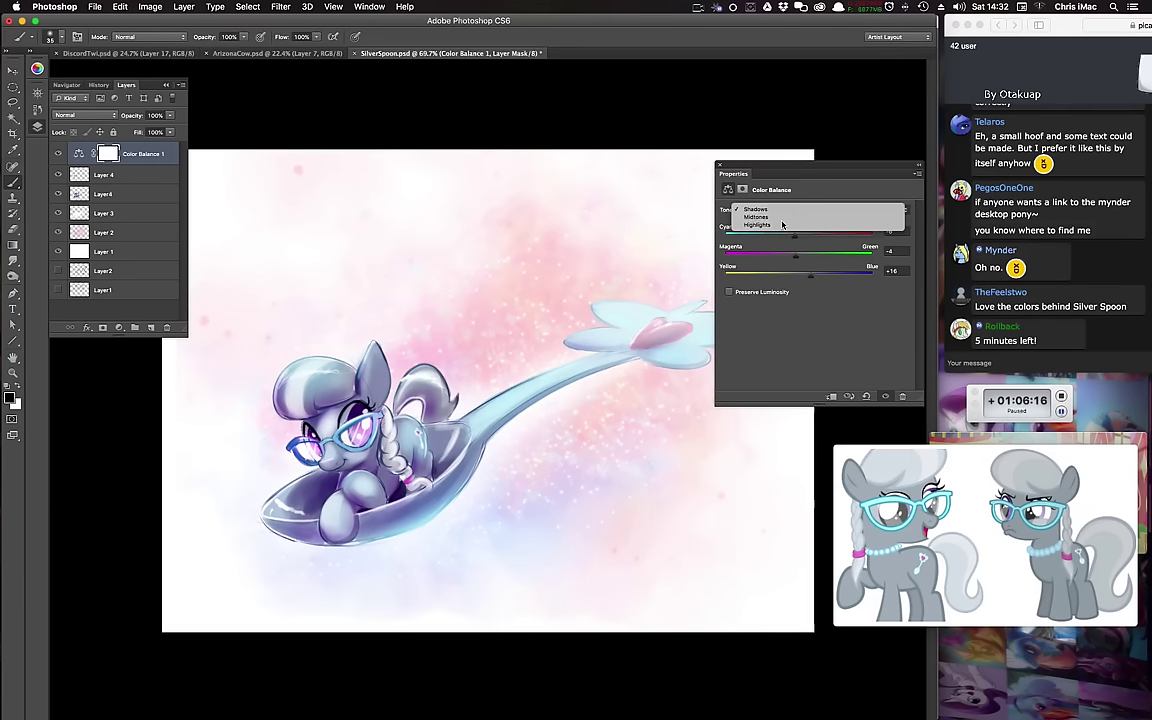
{"action": "left_click", "coordinate": [783, 225]}
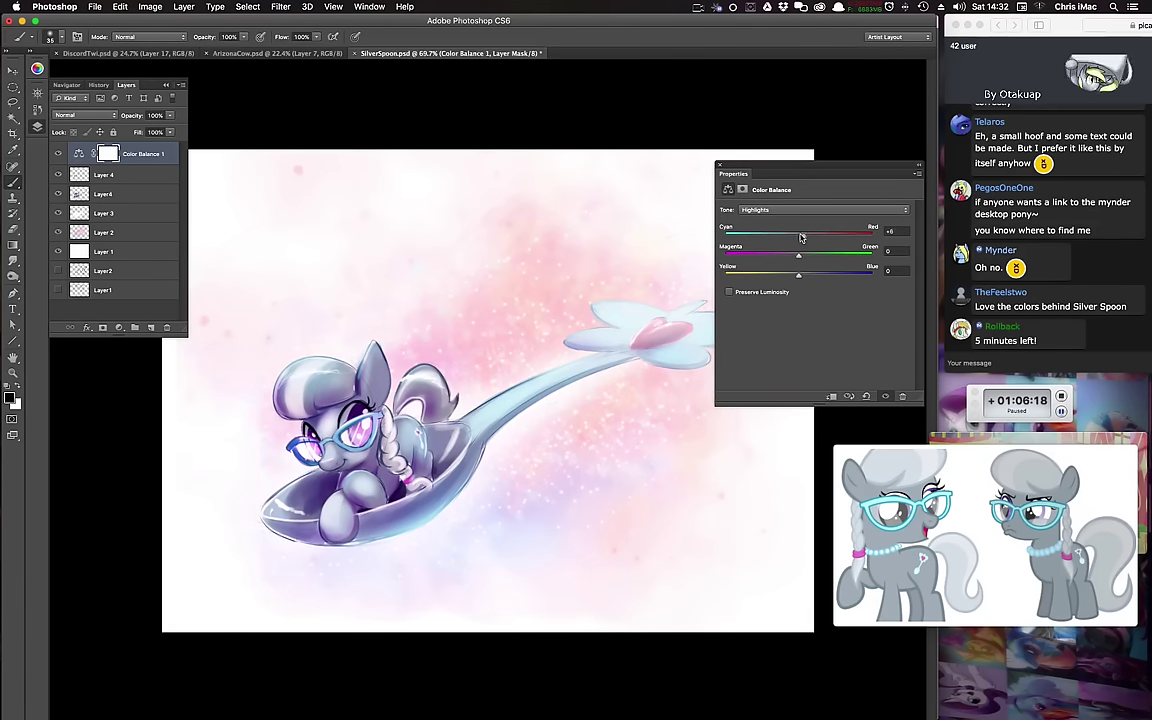
{"action": "mouse_move", "coordinate": [798, 258]}
{"action": "left_mouse_down"}
{"action": "mouse_move", "coordinate": [786, 258]}
{"action": "mouse_move", "coordinate": [808, 278]}
{"action": "left_mouse_up"}
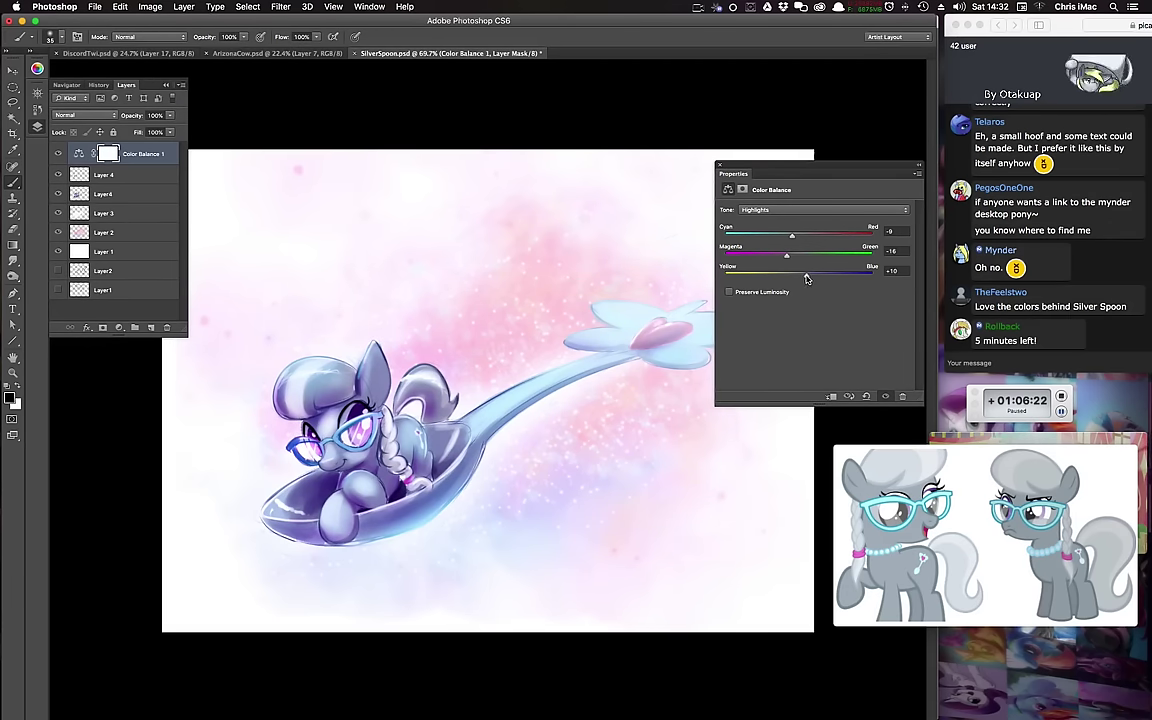
{"action": "left_click", "coordinate": [720, 167]}
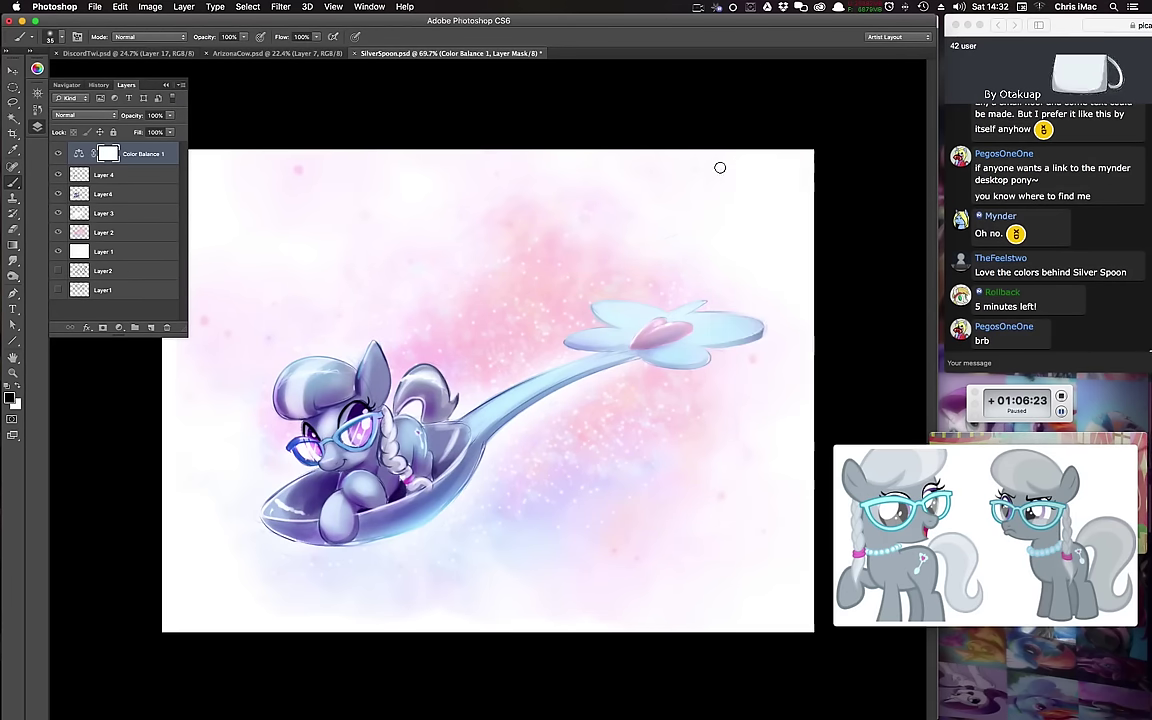
Step: Toggle the Color Balance layer's visibility to compare the painting with and without the adjustment
{"action": "left_click", "coordinate": [49, 153]}
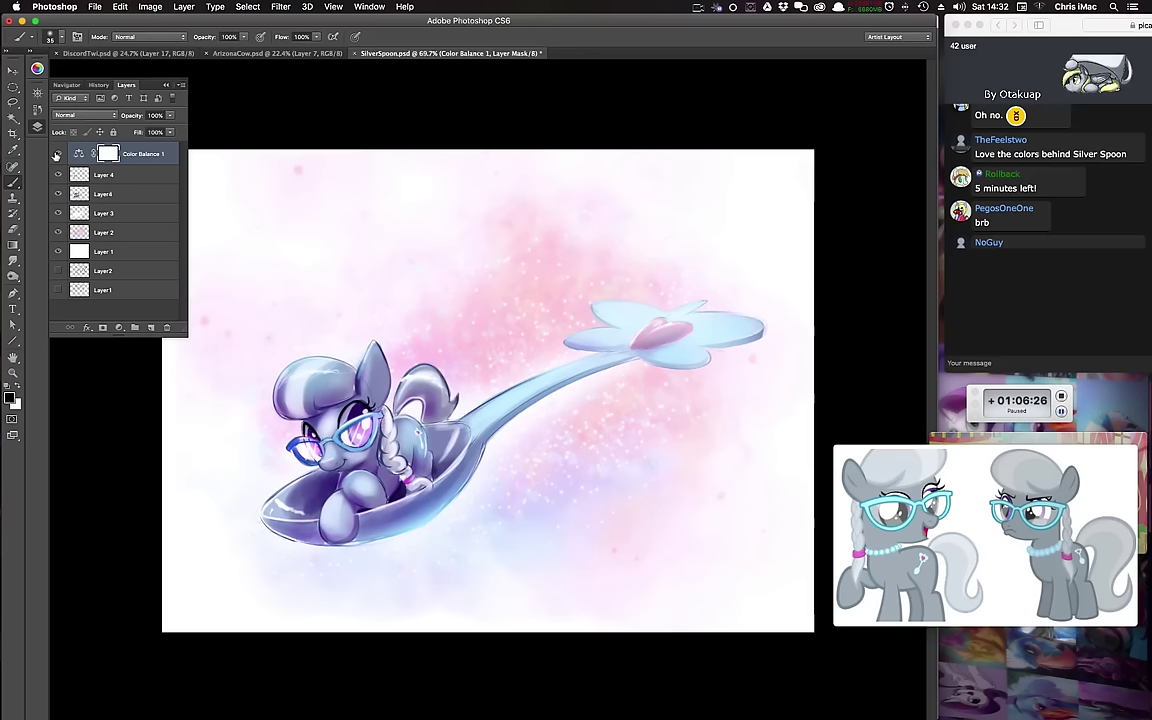
{"action": "left_click", "coordinate": [56, 154]}
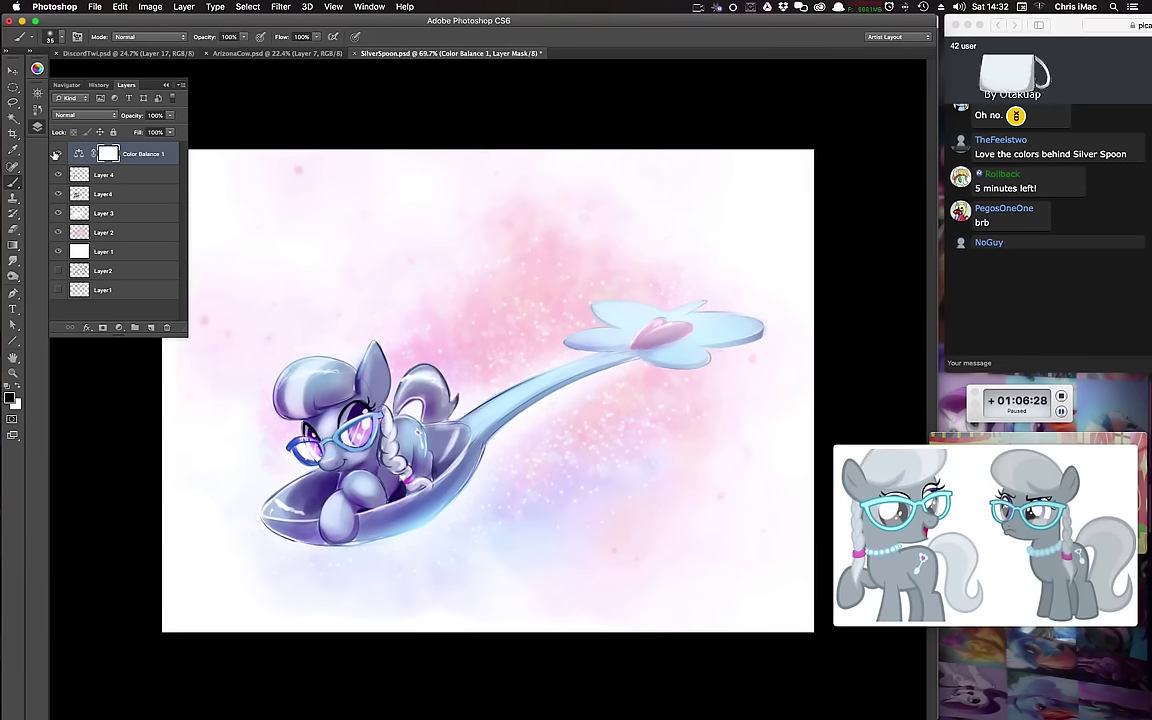
{"action": "left_click", "coordinate": [56, 154]}
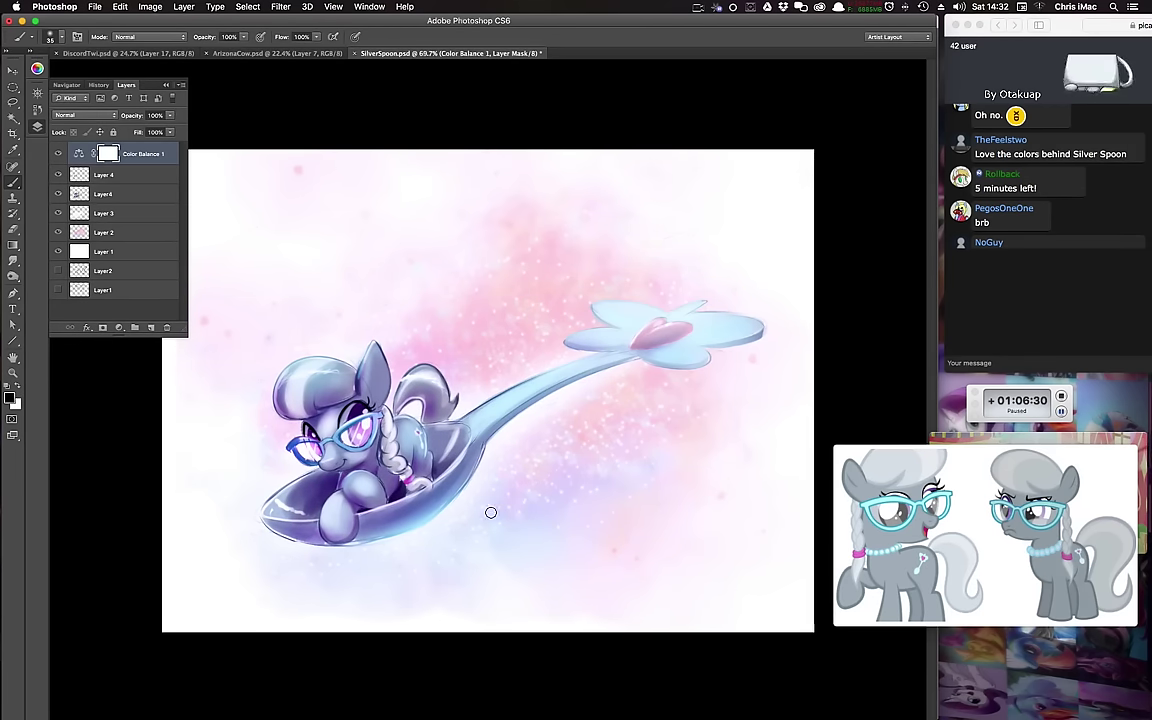
Step: Add a new layer above the Color Balance adjustment and choose a dark indigo paint colour
{"action": "left_click", "coordinate": [151, 328]}
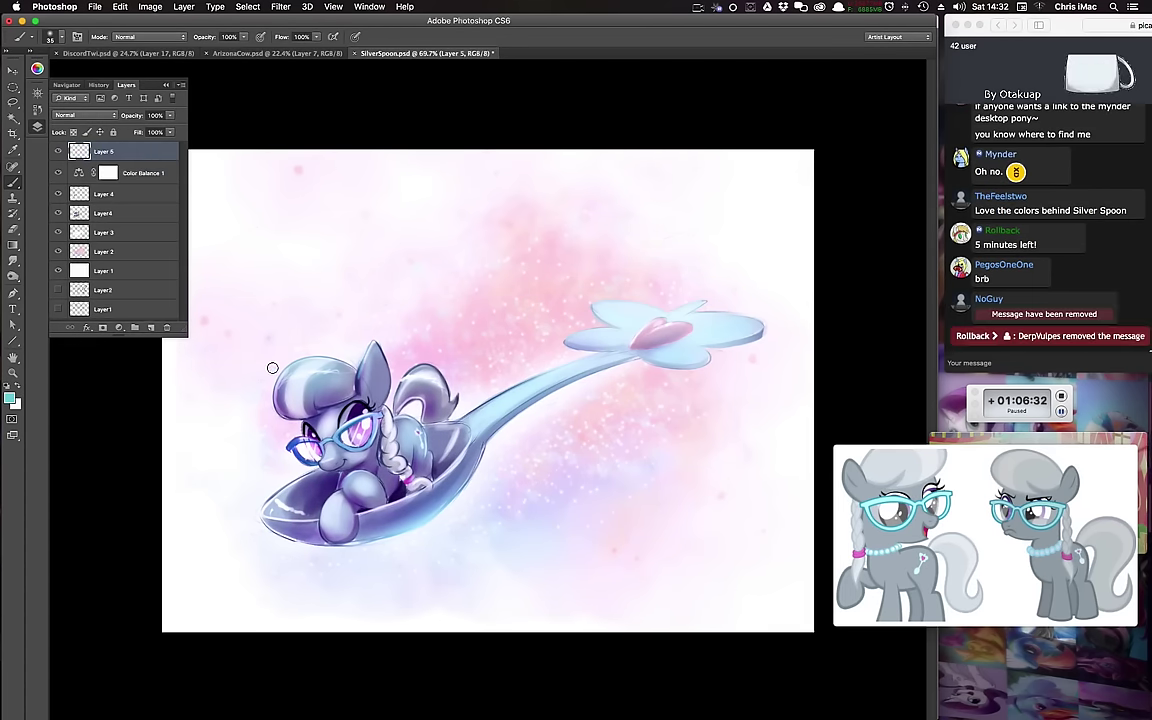
{"action": "left_click", "coordinate": [578, 371], "text": "ctrl+alt+super"}
{"action": "mouse_move", "coordinate": [575, 375]}
{"action": "left_mouse_down"}
{"action": "mouse_move", "coordinate": [609, 432]}
{"action": "mouse_move", "coordinate": [661, 381]}
{"action": "left_mouse_up"}
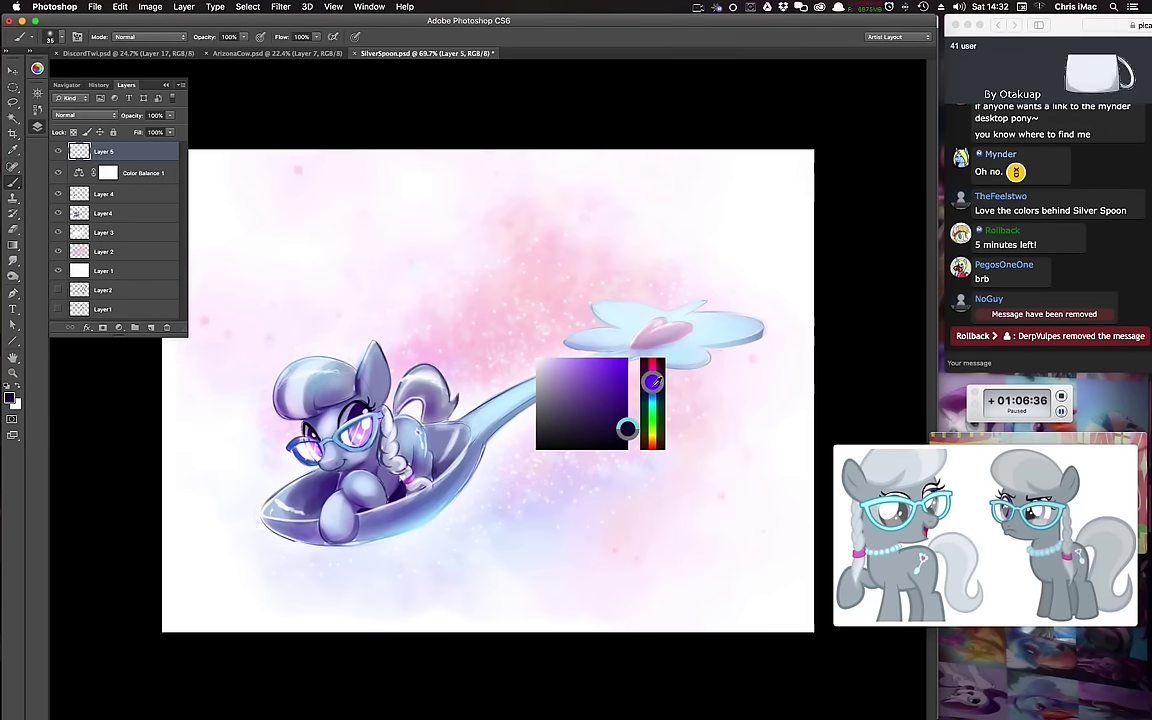
Step: Set the brush hardness to 100% and reduce the brush to a thin size for signing
{"action": "right_click", "coordinate": [585, 424]}
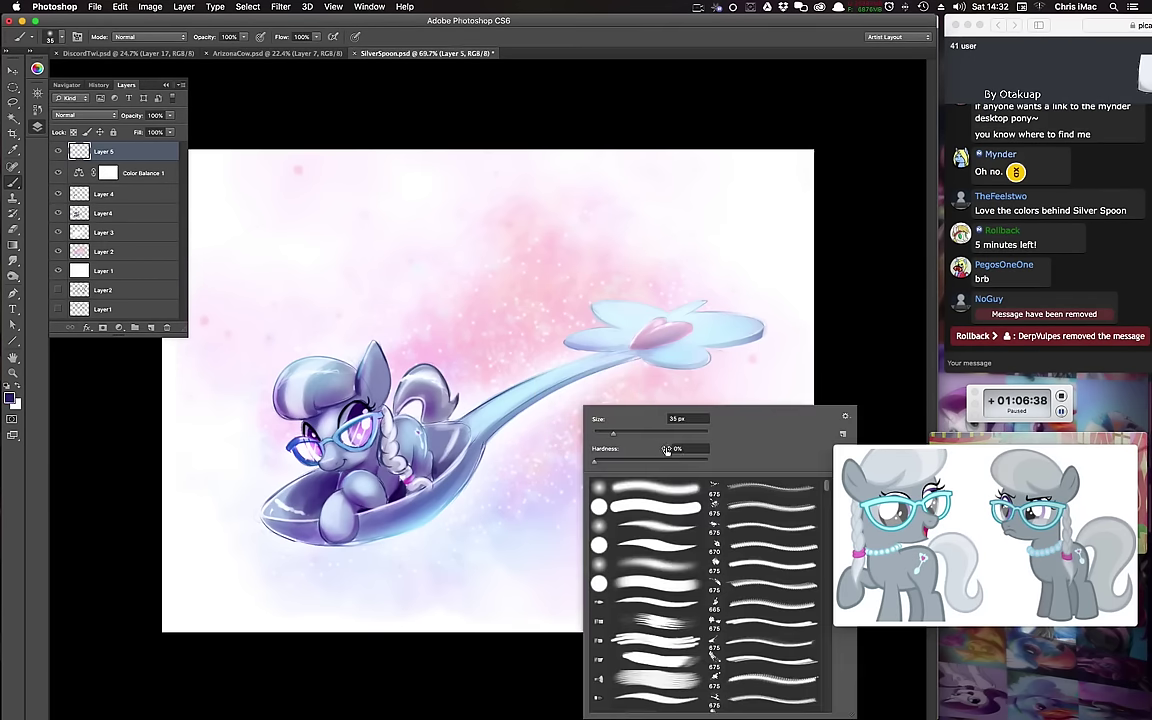
{"action": "key", "text": "Return"}
{"action": "key", "text": "z"}
{"action": "mouse_move", "coordinate": [629, 560]}
{"action": "left_mouse_down"}
{"action": "mouse_move", "coordinate": [656, 540]}
{"action": "mouse_move", "coordinate": [544, 484]}
{"action": "mouse_move", "coordinate": [709, 564]}
{"action": "left_mouse_up"}
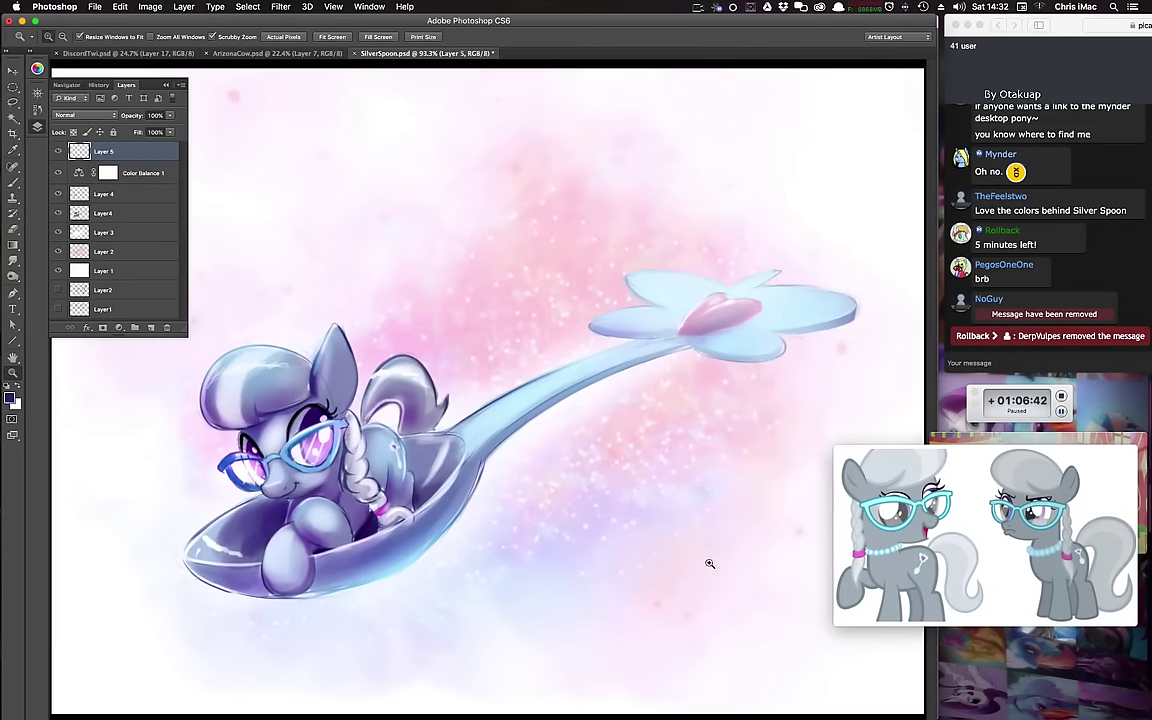
{"action": "key", "text": "b"}
{"action": "right_click", "coordinate": [686, 578]}
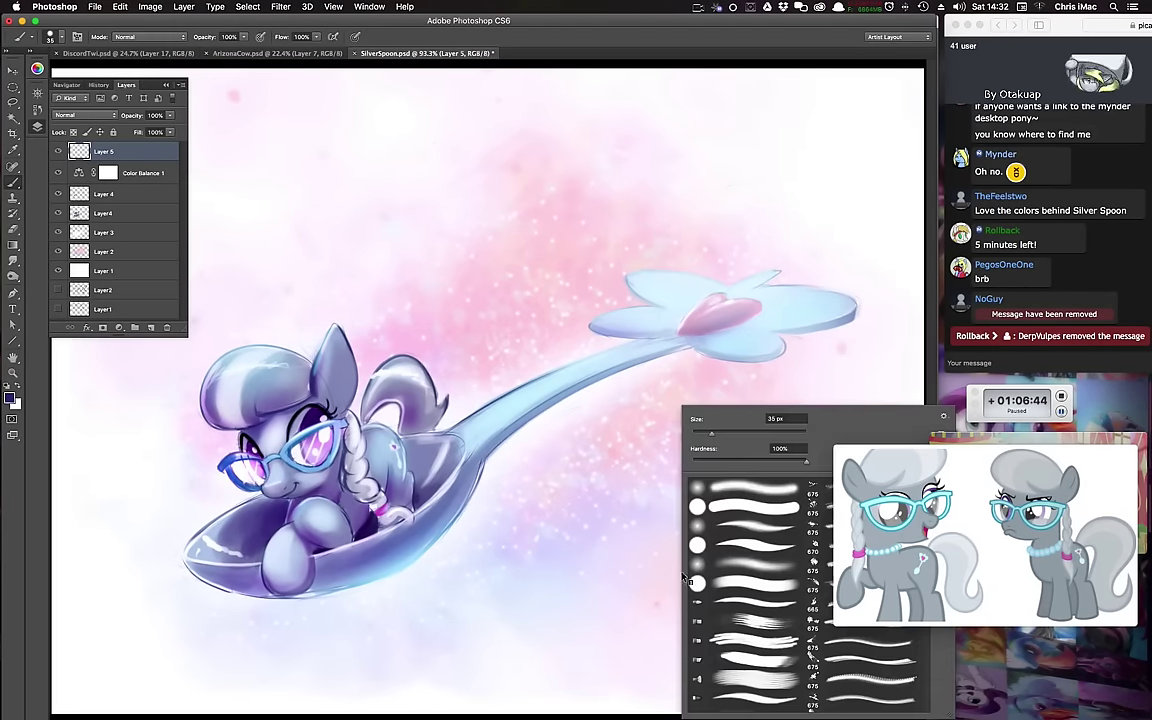
{"action": "key", "text": "Return"}
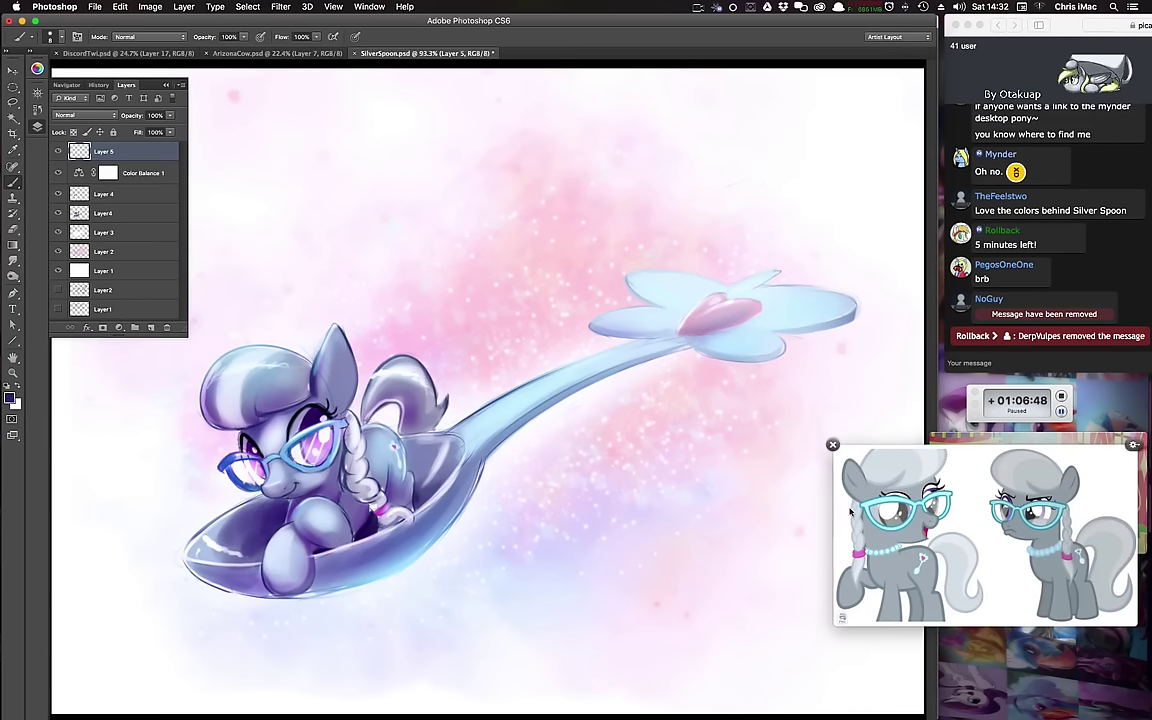
Step: Shrink the floating pony reference image and move it clear of the canvas
{"action": "left_click_drag", "start_coordinate": [849, 511], "coordinate": [754, 501]}
{"action": "left_click_drag", "start_coordinate": [1035, 610], "coordinate": [960, 567]}
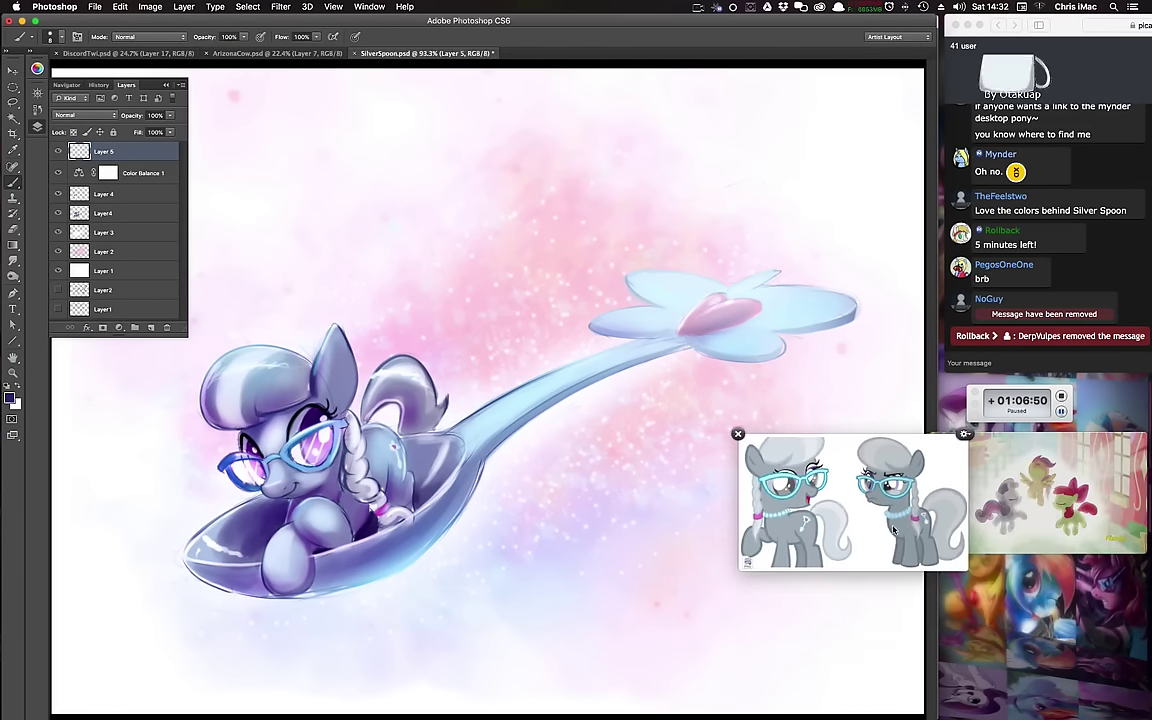
{"action": "left_click_drag", "start_coordinate": [880, 529], "coordinate": [1075, 614]}
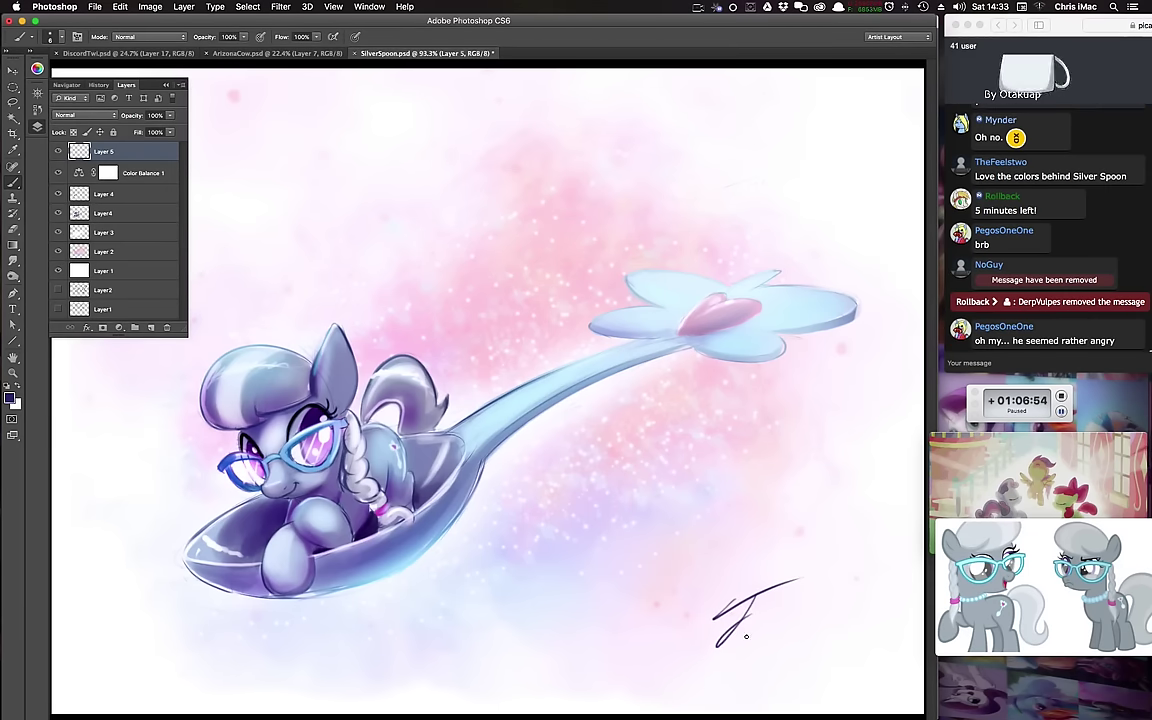
Step: Handwrite the artist's signature in dark indigo near the lower right corner of the painting
{"action": "key", "text": "super+space"}
{"action": "key", "text": "Escape"}
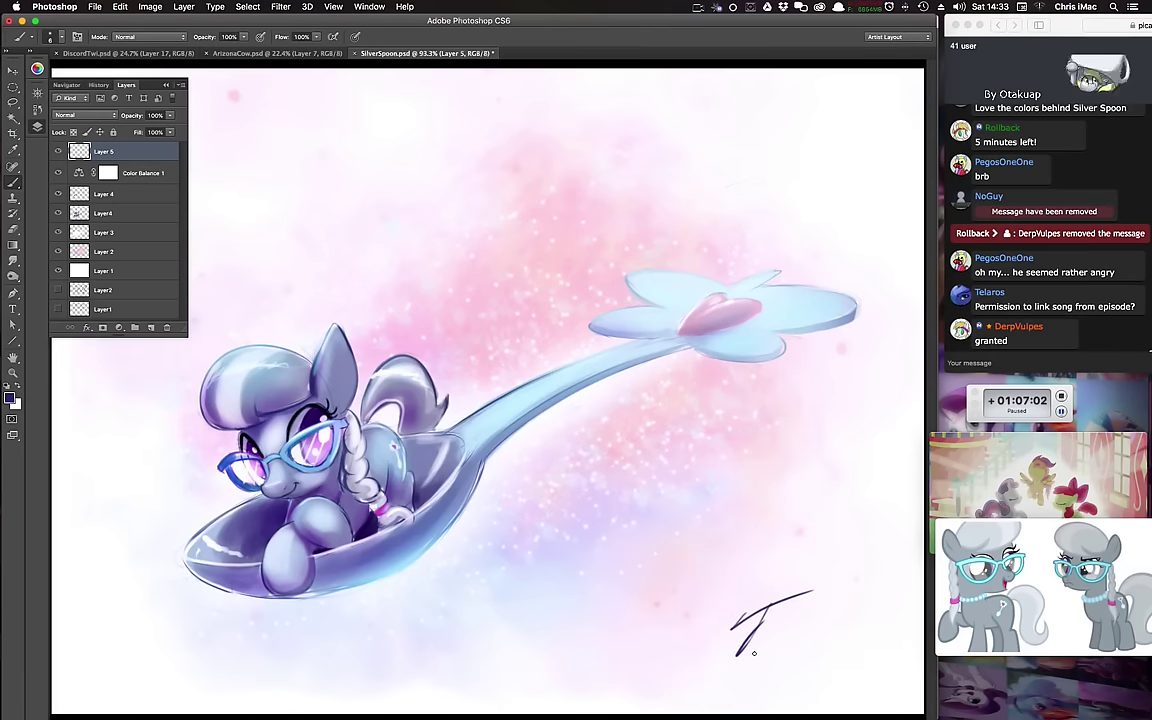
{"action": "mouse_move", "coordinate": [779, 648]}
{"action": "left_mouse_down"}
{"action": "mouse_move", "coordinate": [793, 637]}
{"action": "mouse_move", "coordinate": [760, 684]}
{"action": "mouse_move", "coordinate": [784, 676]}
{"action": "left_mouse_up"}
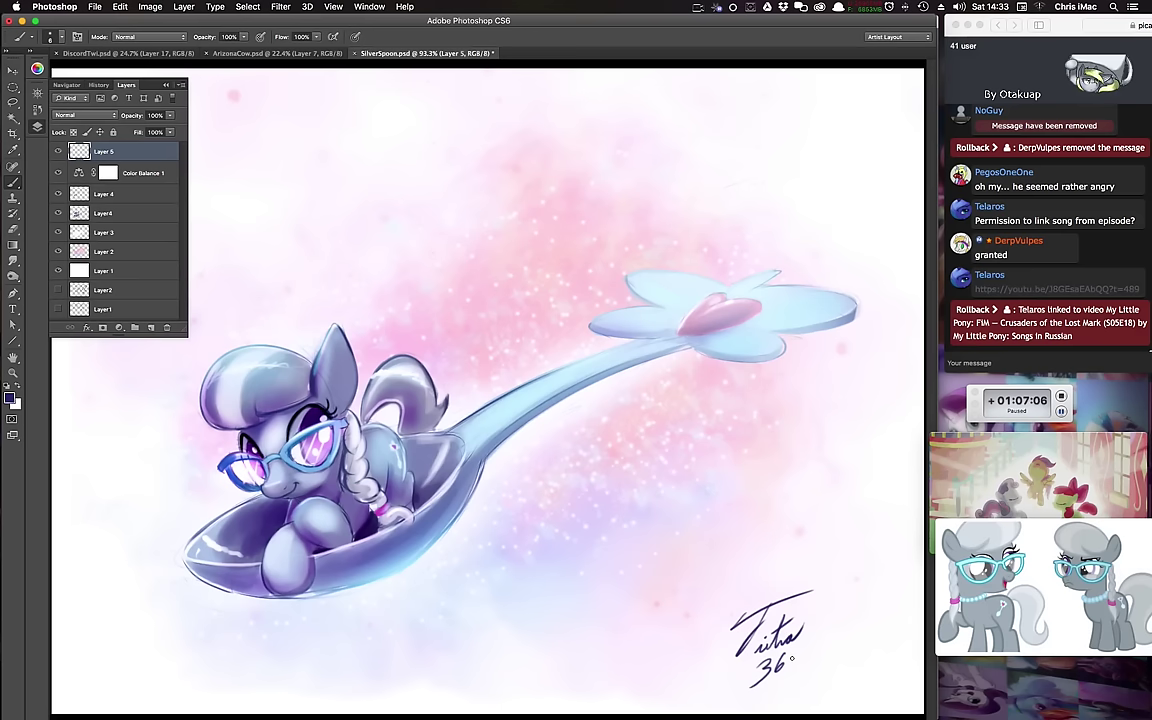
Step: Move the signature layer closer to the painting's lower right corner
{"action": "key", "text": "z"}
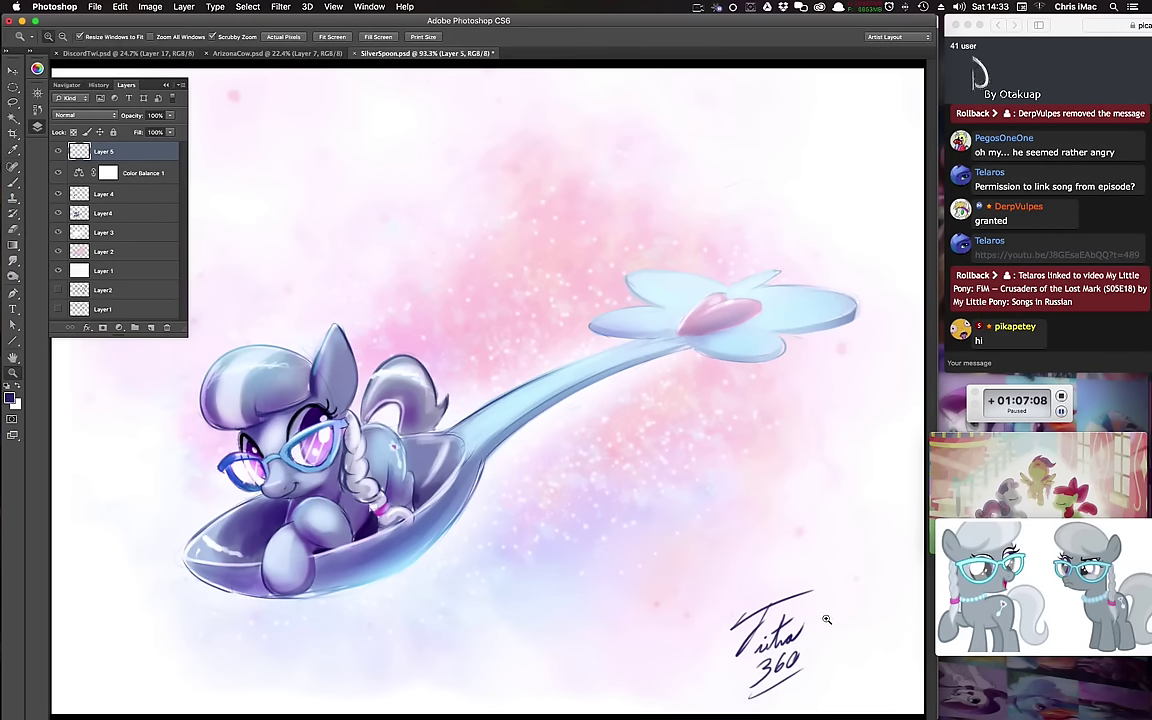
{"action": "left_click_drag", "start_coordinate": [827, 619], "coordinate": [783, 649]}
{"action": "left_click_drag", "start_coordinate": [599, 578], "coordinate": [640, 590]}
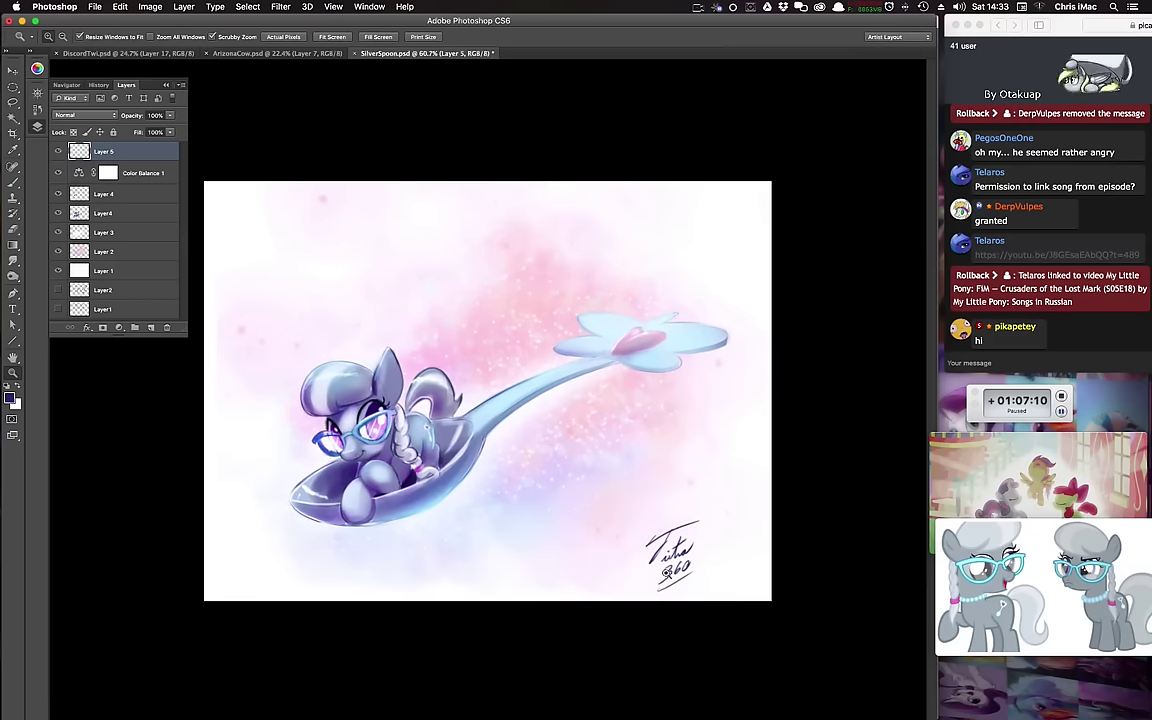
{"action": "key", "text": "v"}
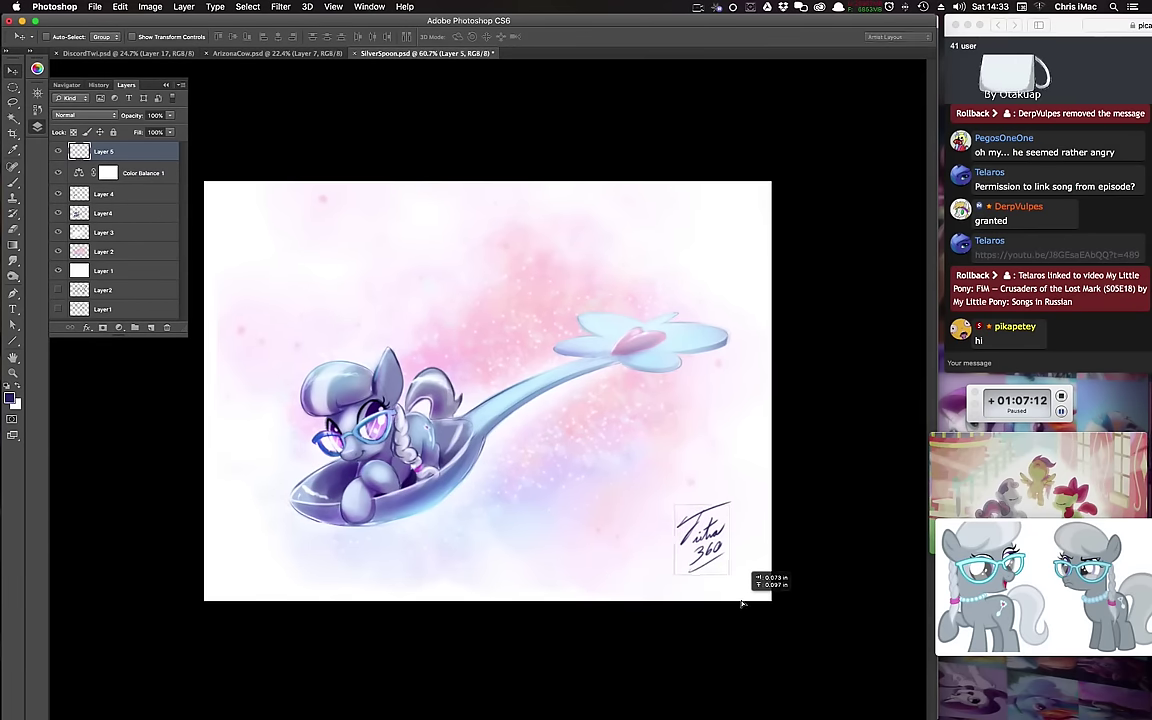
{"action": "key", "text": "z"}
{"action": "left_click_drag", "start_coordinate": [751, 590], "coordinate": [758, 600]}
{"action": "key", "text": "b"}
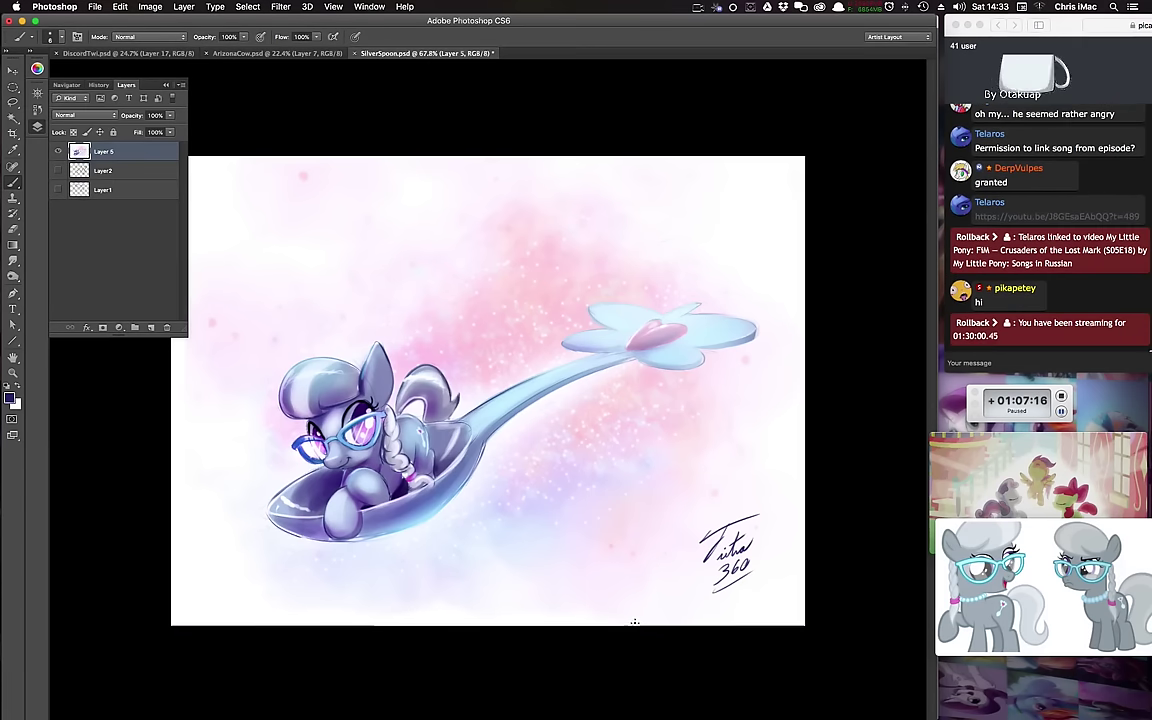
Step: Stamp all visible layers into a new top layer and apply Add Noise at 4.01%, Uniform and Monochromatic
{"action": "key", "text": "super+alt+shift+e"}
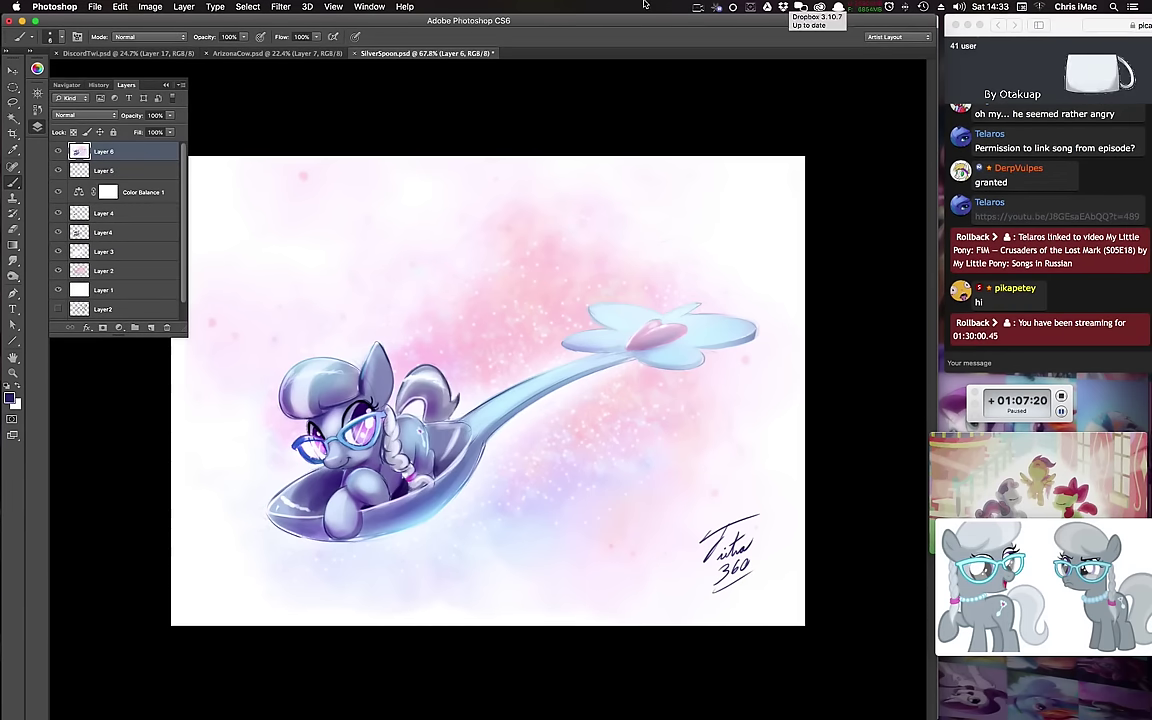
{"action": "left_click", "coordinate": [280, 7]}
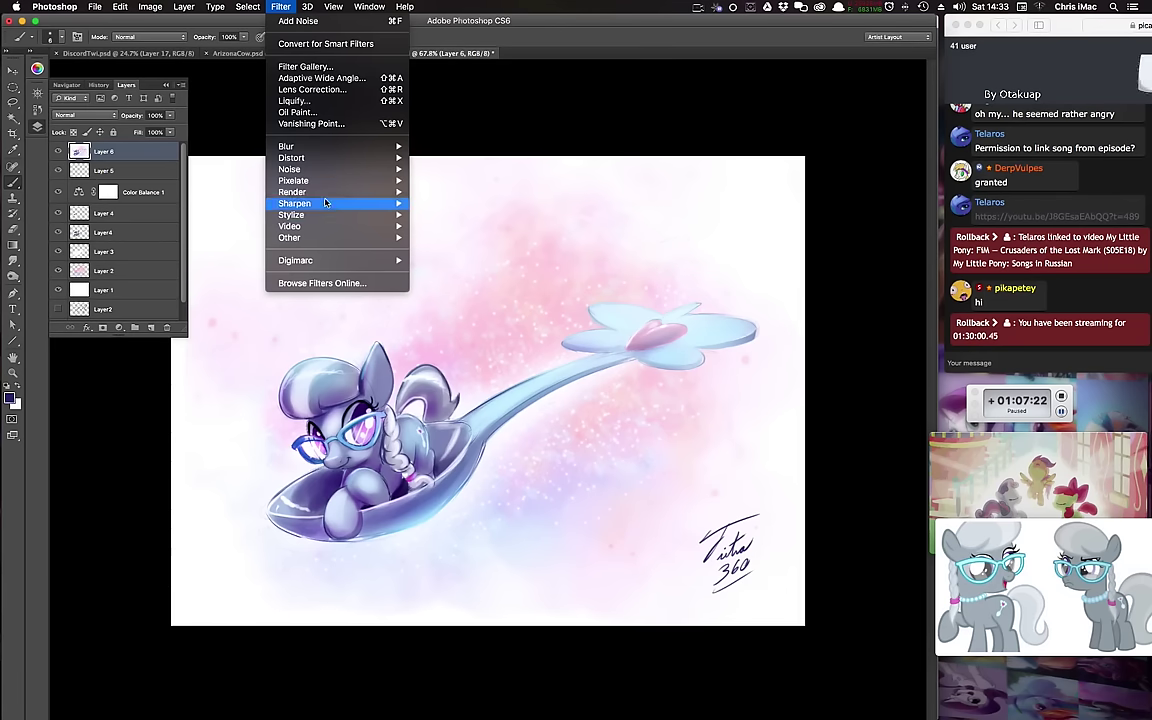
{"action": "mouse_move", "coordinate": [380, 169]}
{"action": "left_click", "coordinate": [458, 168]}
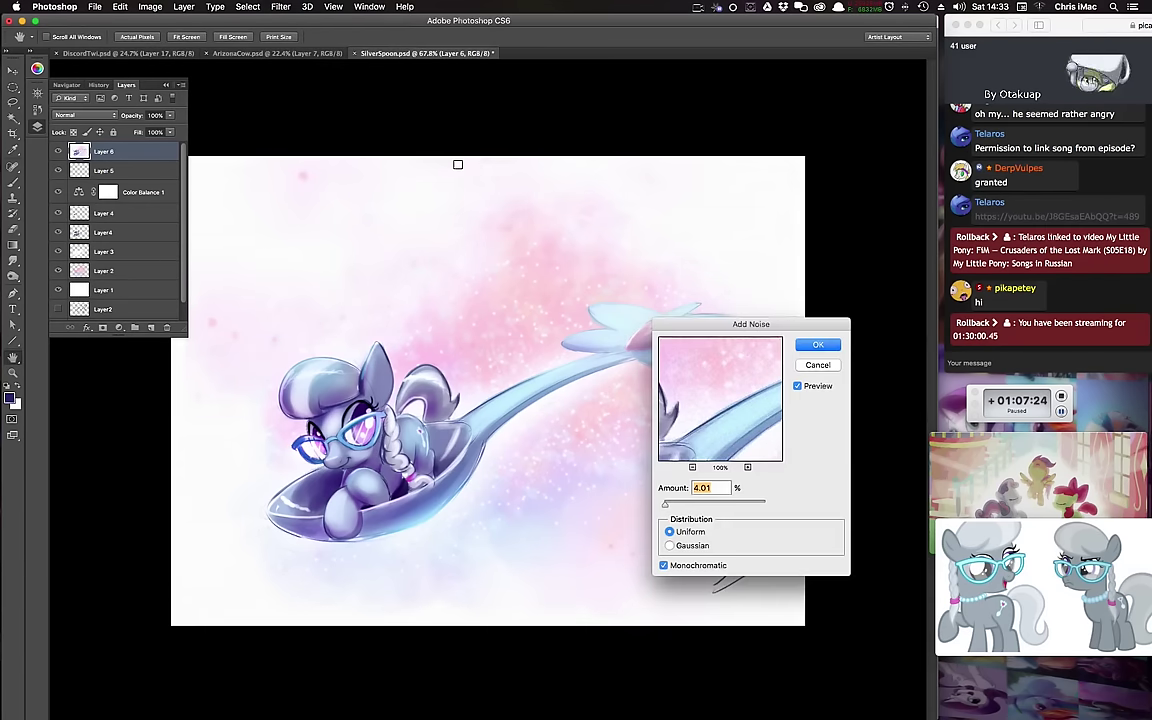
{"action": "left_click", "coordinate": [818, 343]}
Step: Switch to the stream chat in Safari and start a new message
{"action": "left_click", "coordinate": [972, 361]}
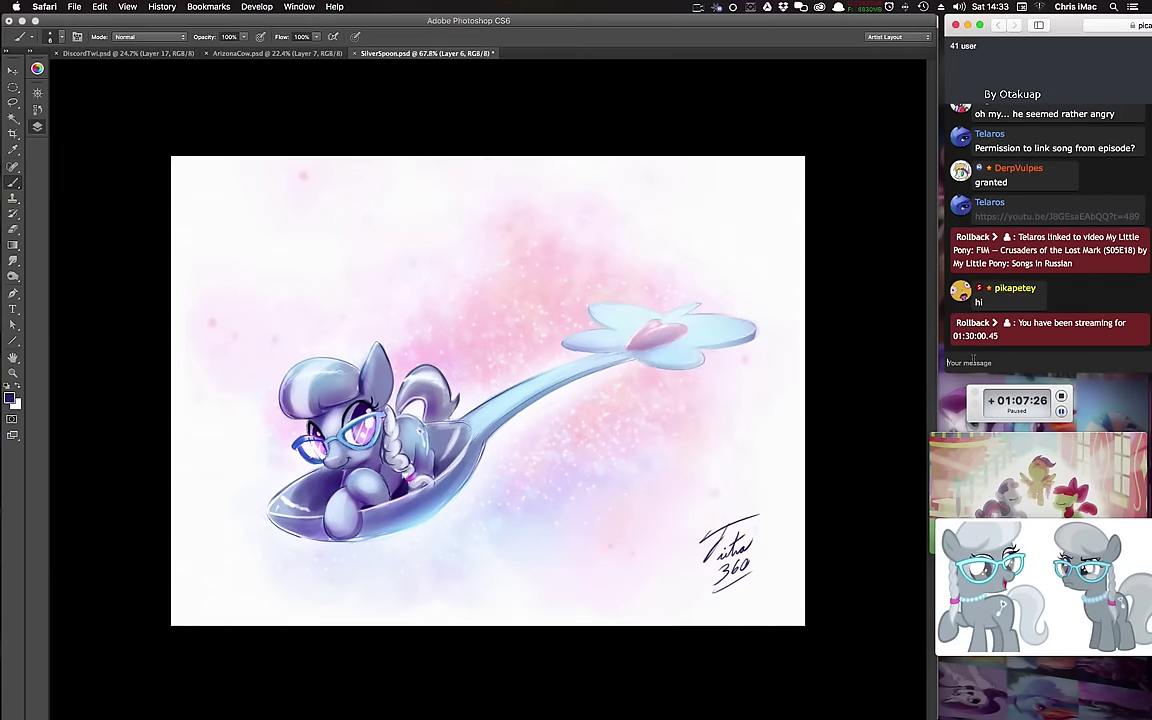